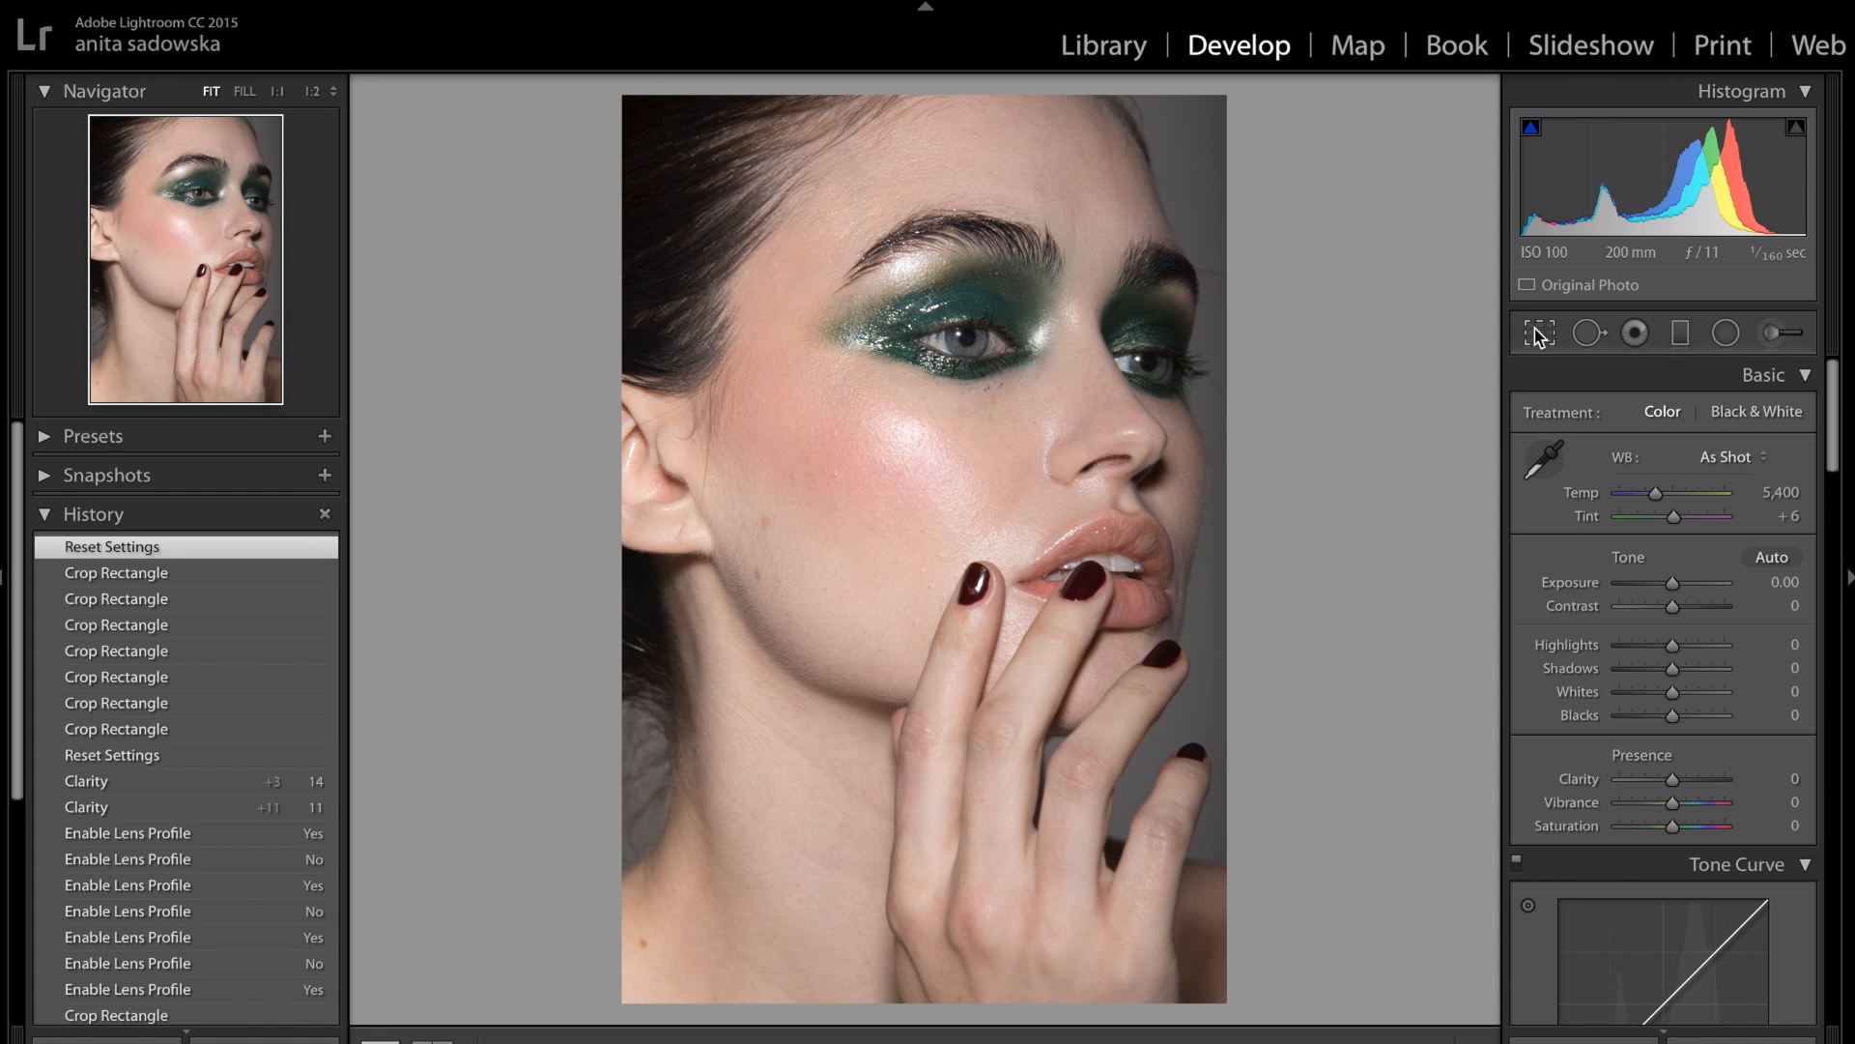
# Crop the portrait with an unconstrained aspect ratio to a tight frame around the eyes, cheek and lips, and rotate it to 5.10.
pyautogui.click(1538, 334)
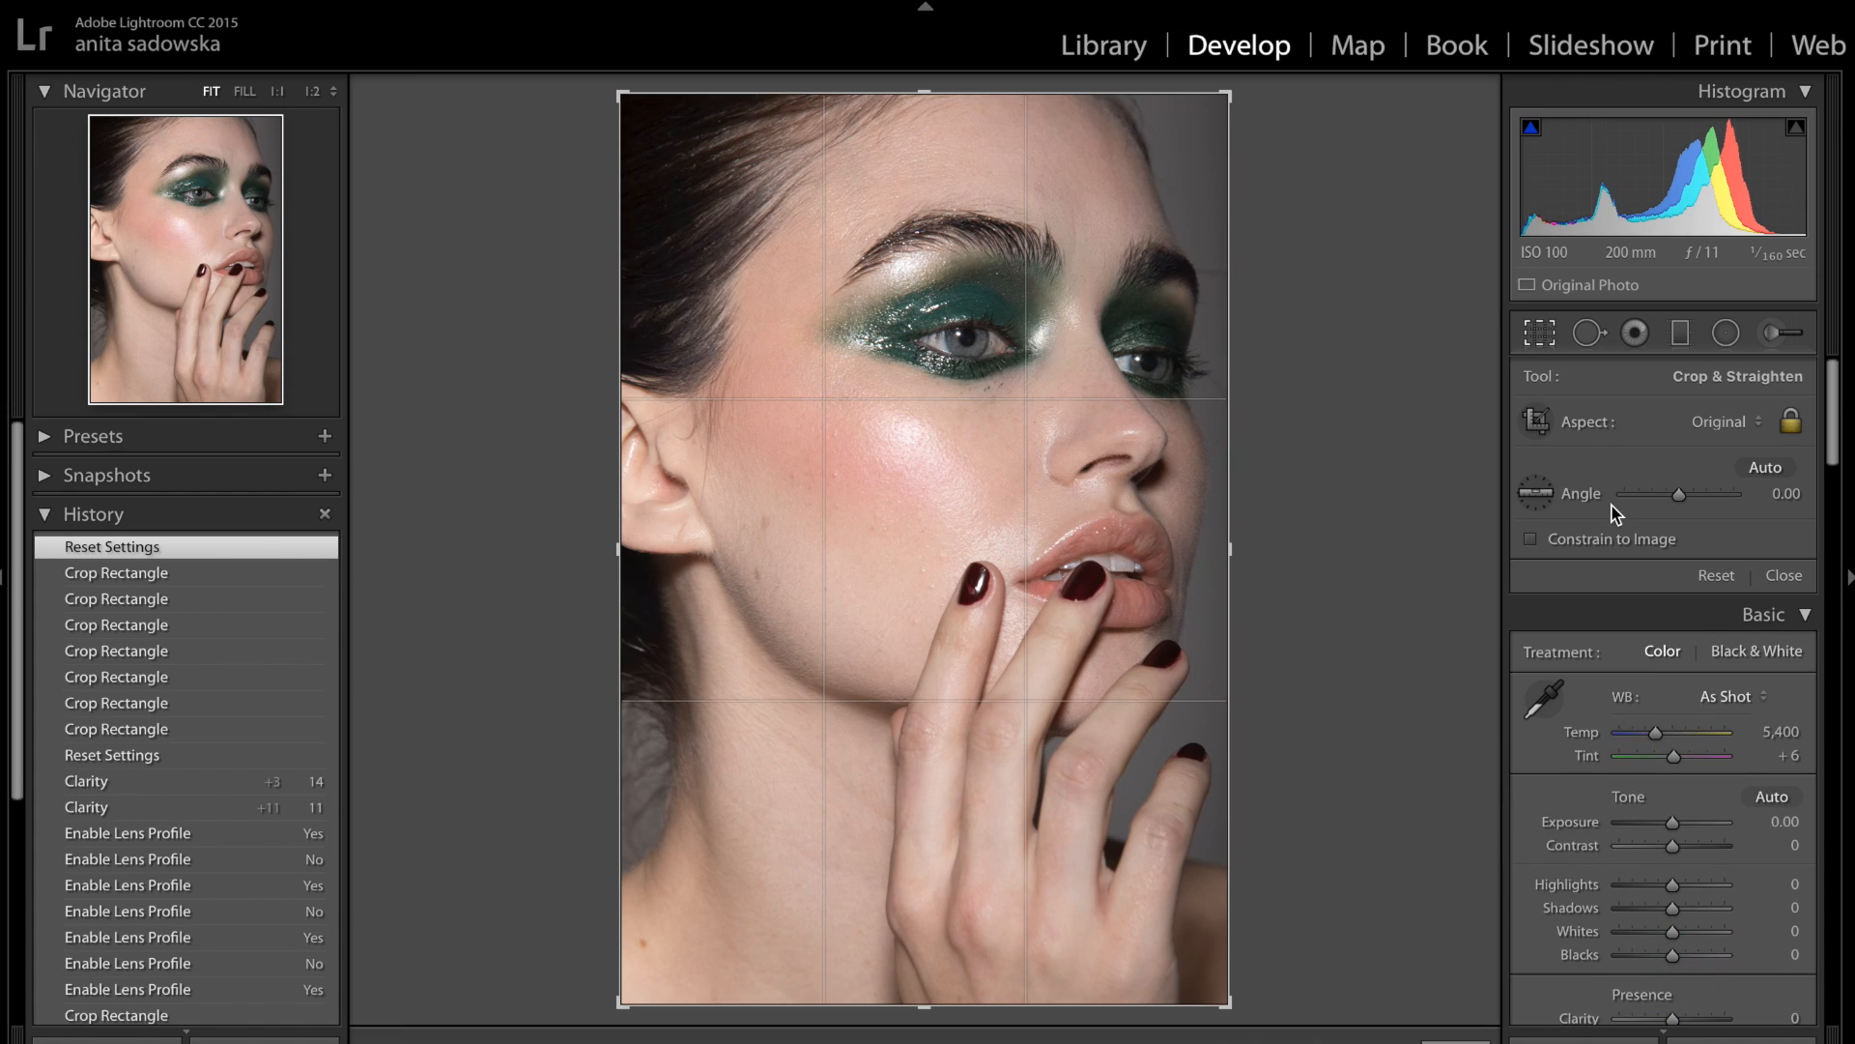
pyautogui.click(1790, 424)
pyautogui.moveTo(1209, 1012); pyautogui.dragTo(1130, 822)
pyautogui.moveTo(1002, 716); pyautogui.dragTo(865, 650)
pyautogui.moveTo(1131, 491); pyautogui.dragTo(1118, 489)
pyautogui.moveTo(1227, 459); pyautogui.dragTo(1237, 494)
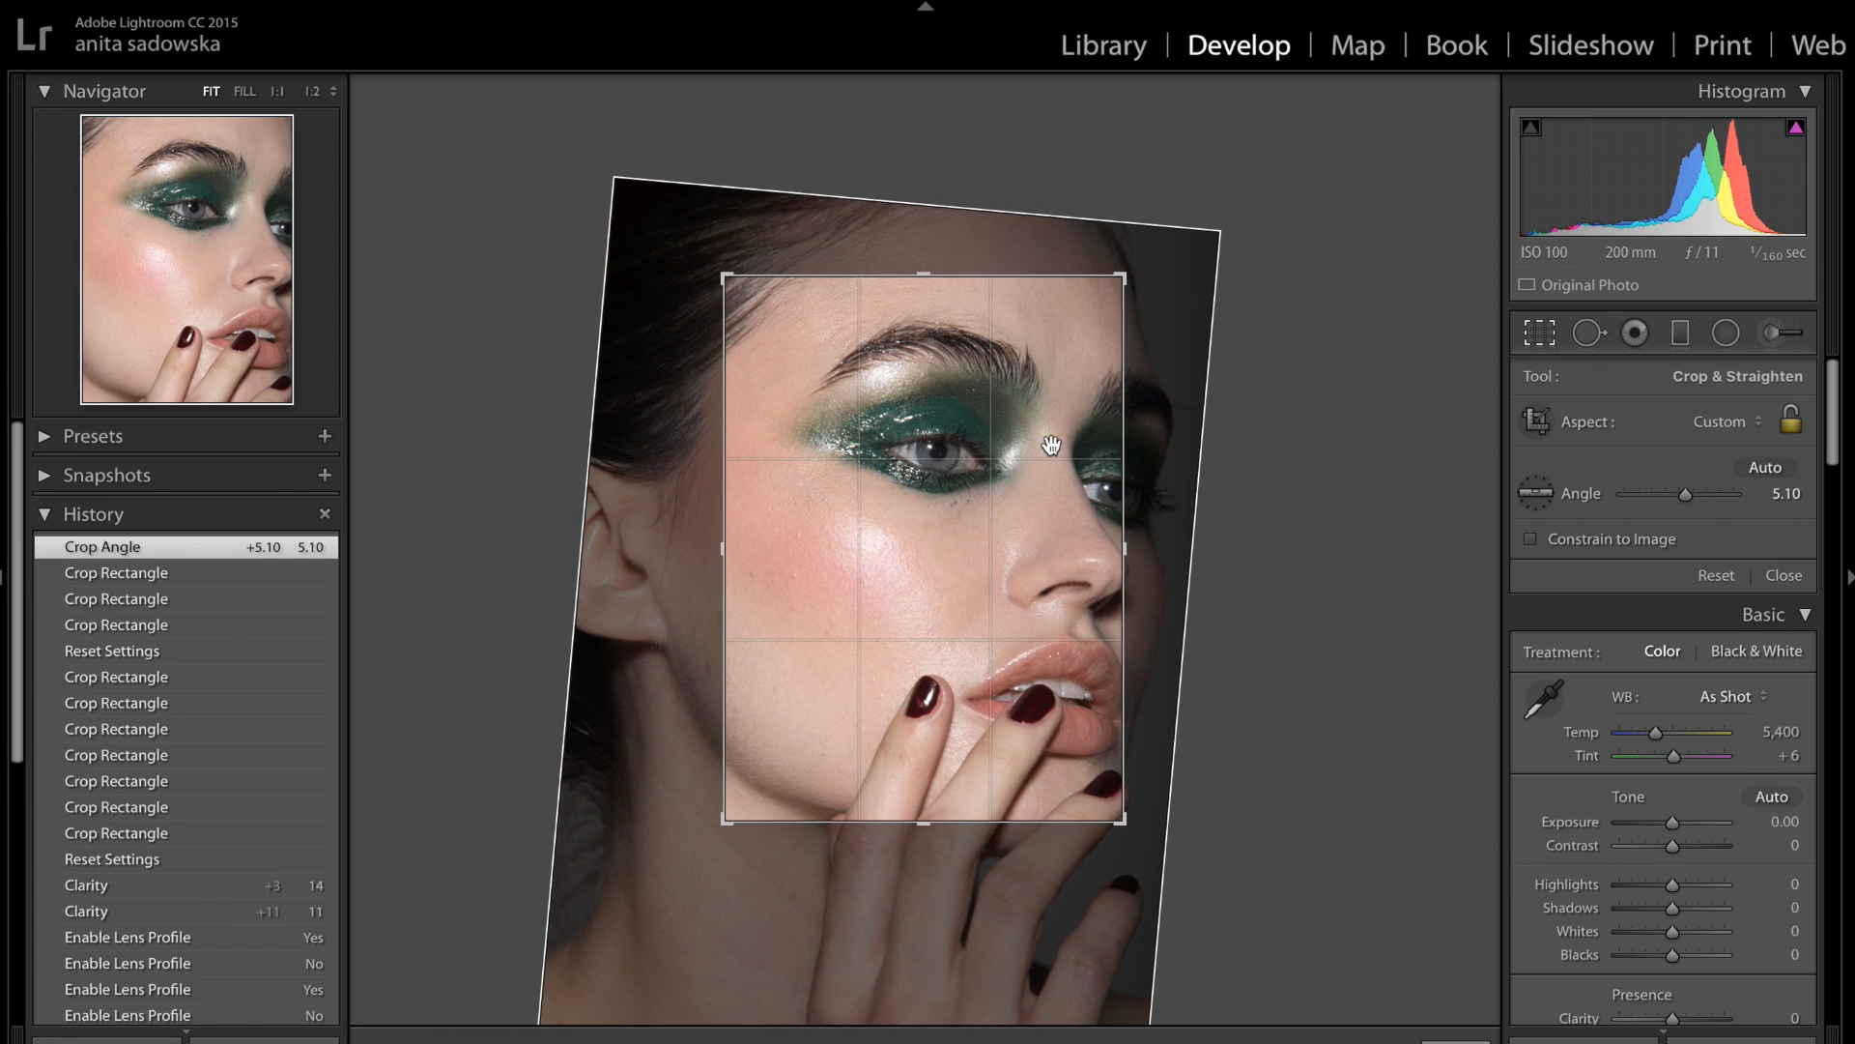
# Reposition the photo slightly inside the crop frame and apply the crop.
pyautogui.moveTo(1047, 467); pyautogui.dragTo(1037, 452)
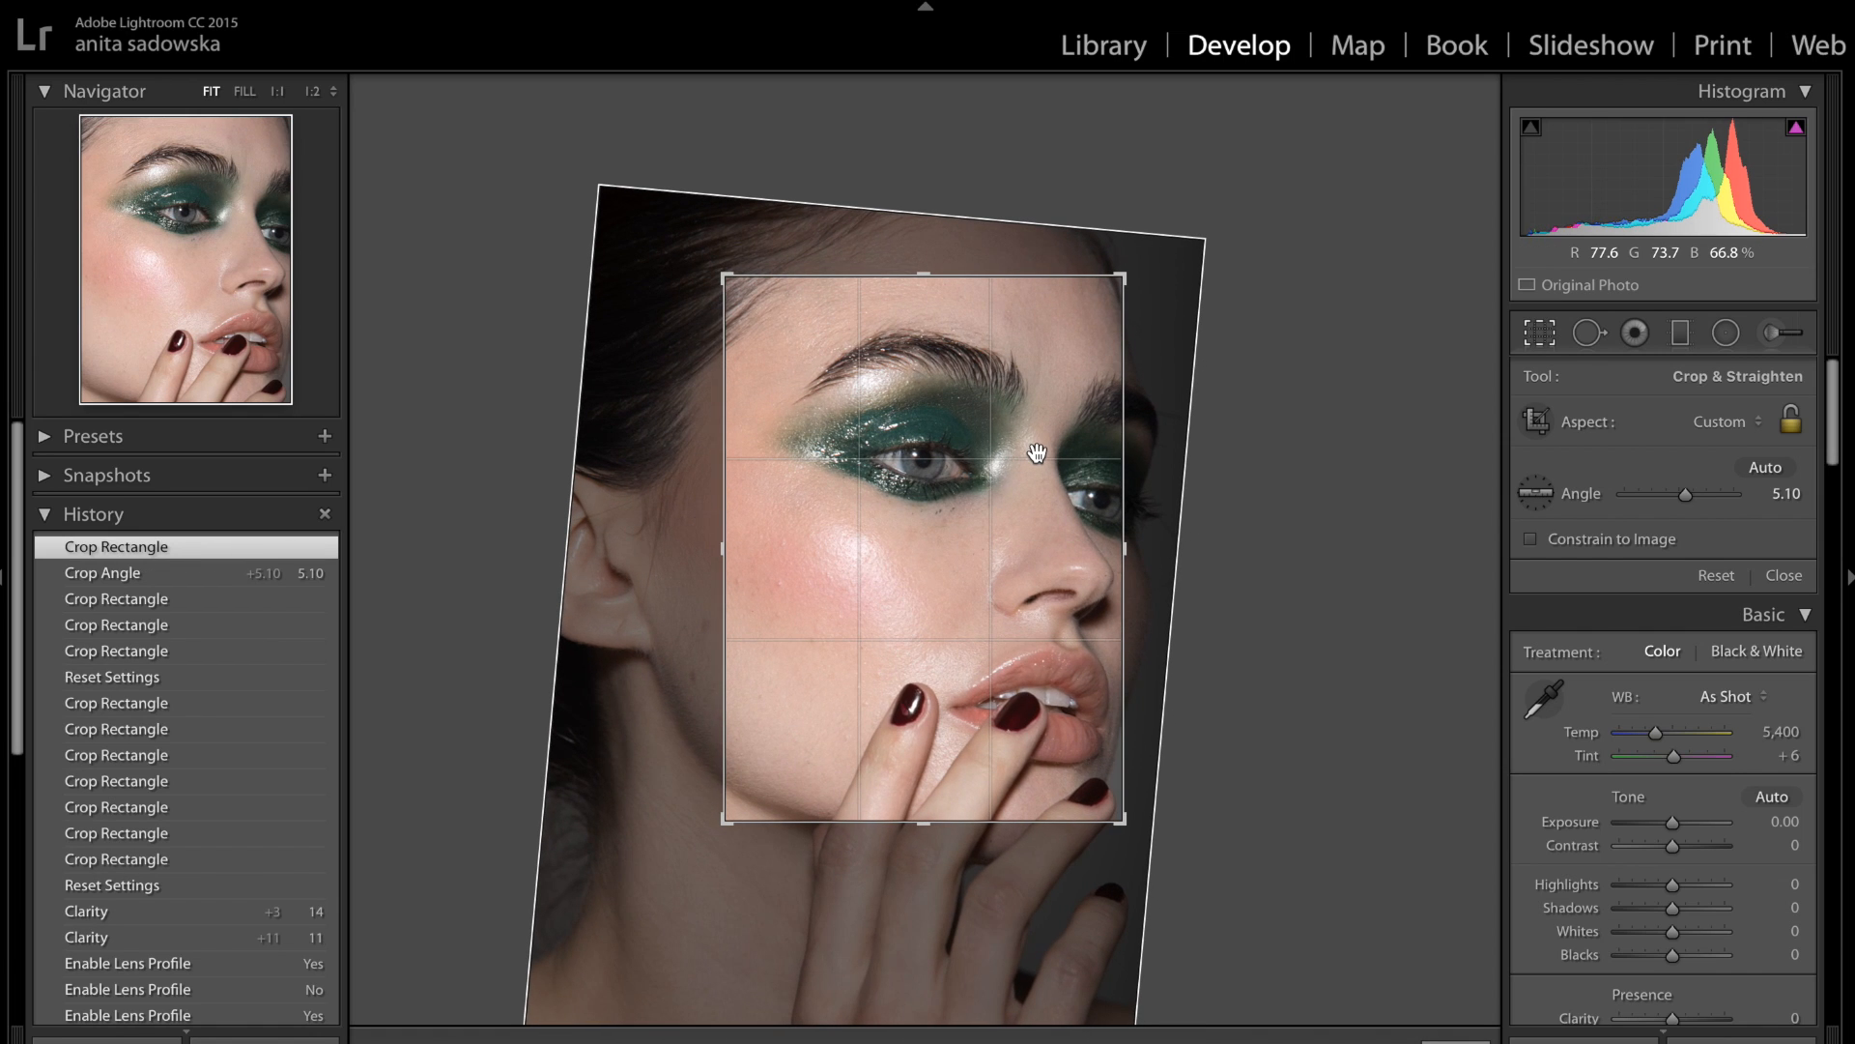
pyautogui.moveTo(962, 402); pyautogui.dragTo(928, 278)
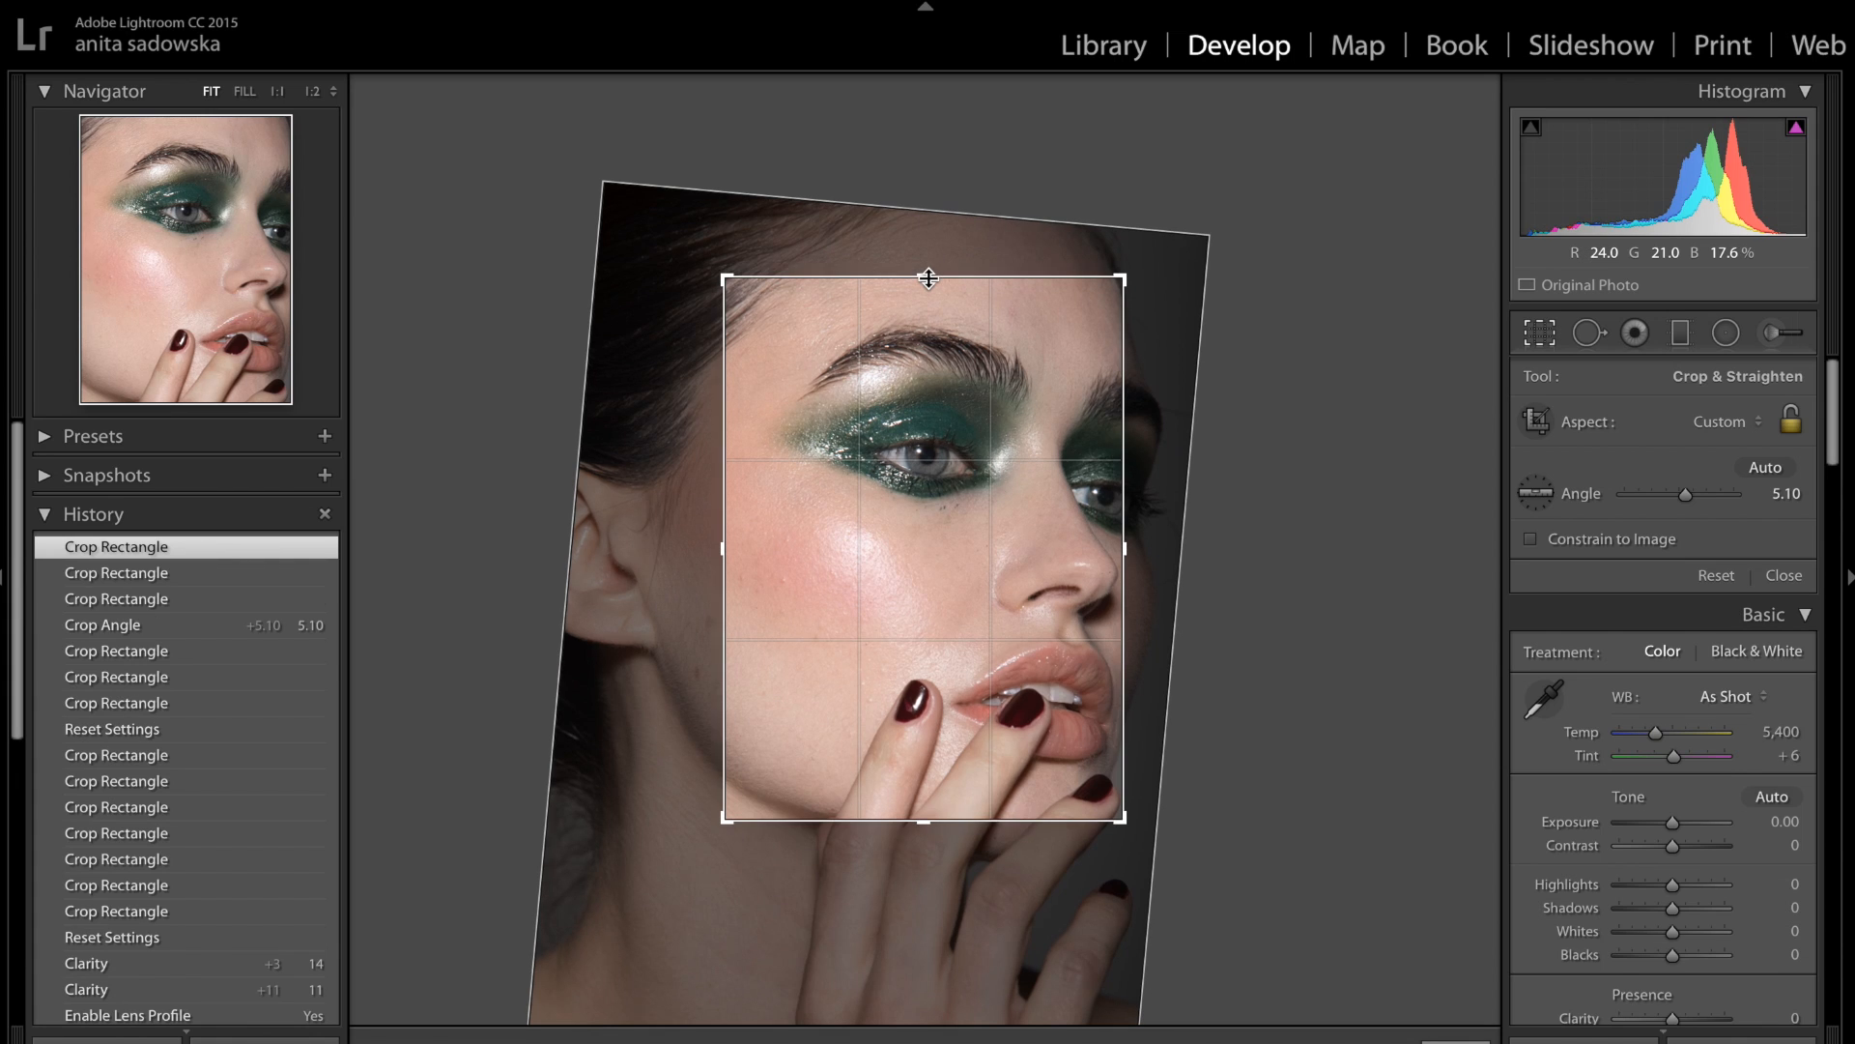
pyautogui.press('Return')
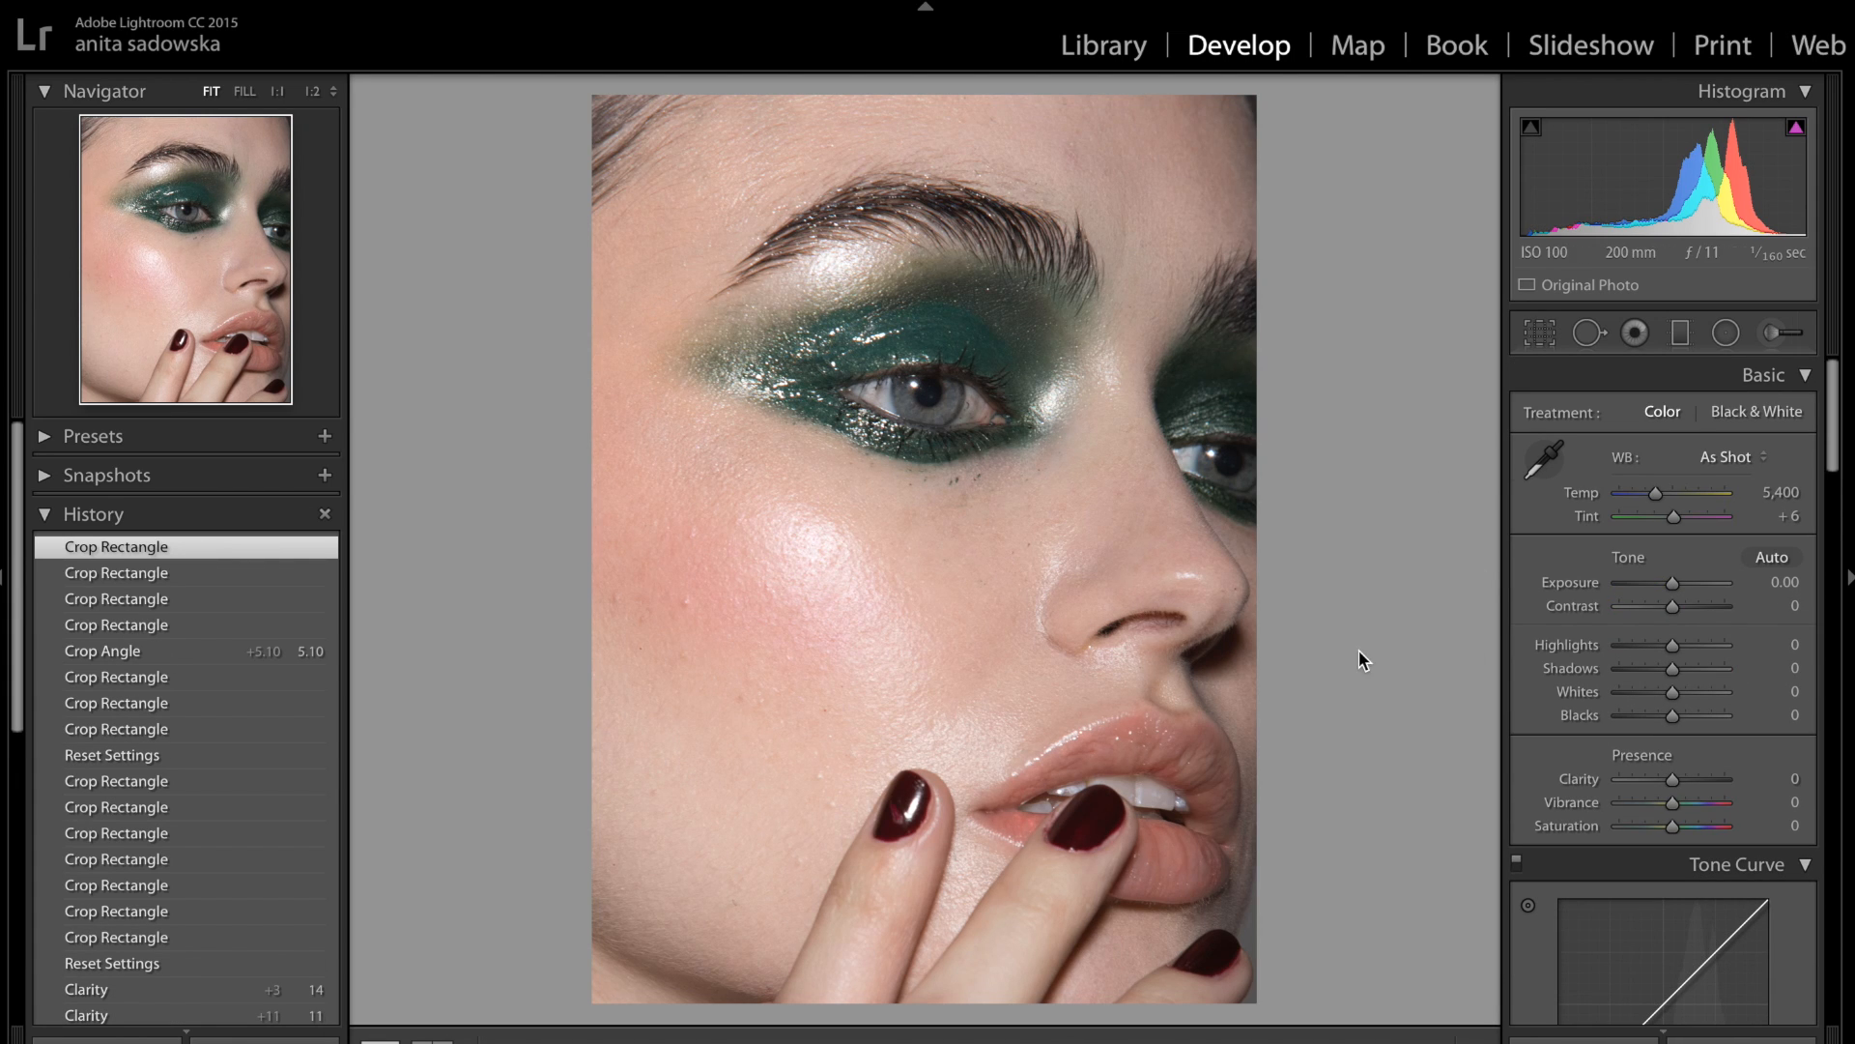
# Enable the lens profile corrections for the photo.
pyautogui.scroll(-15, 1763, 611)
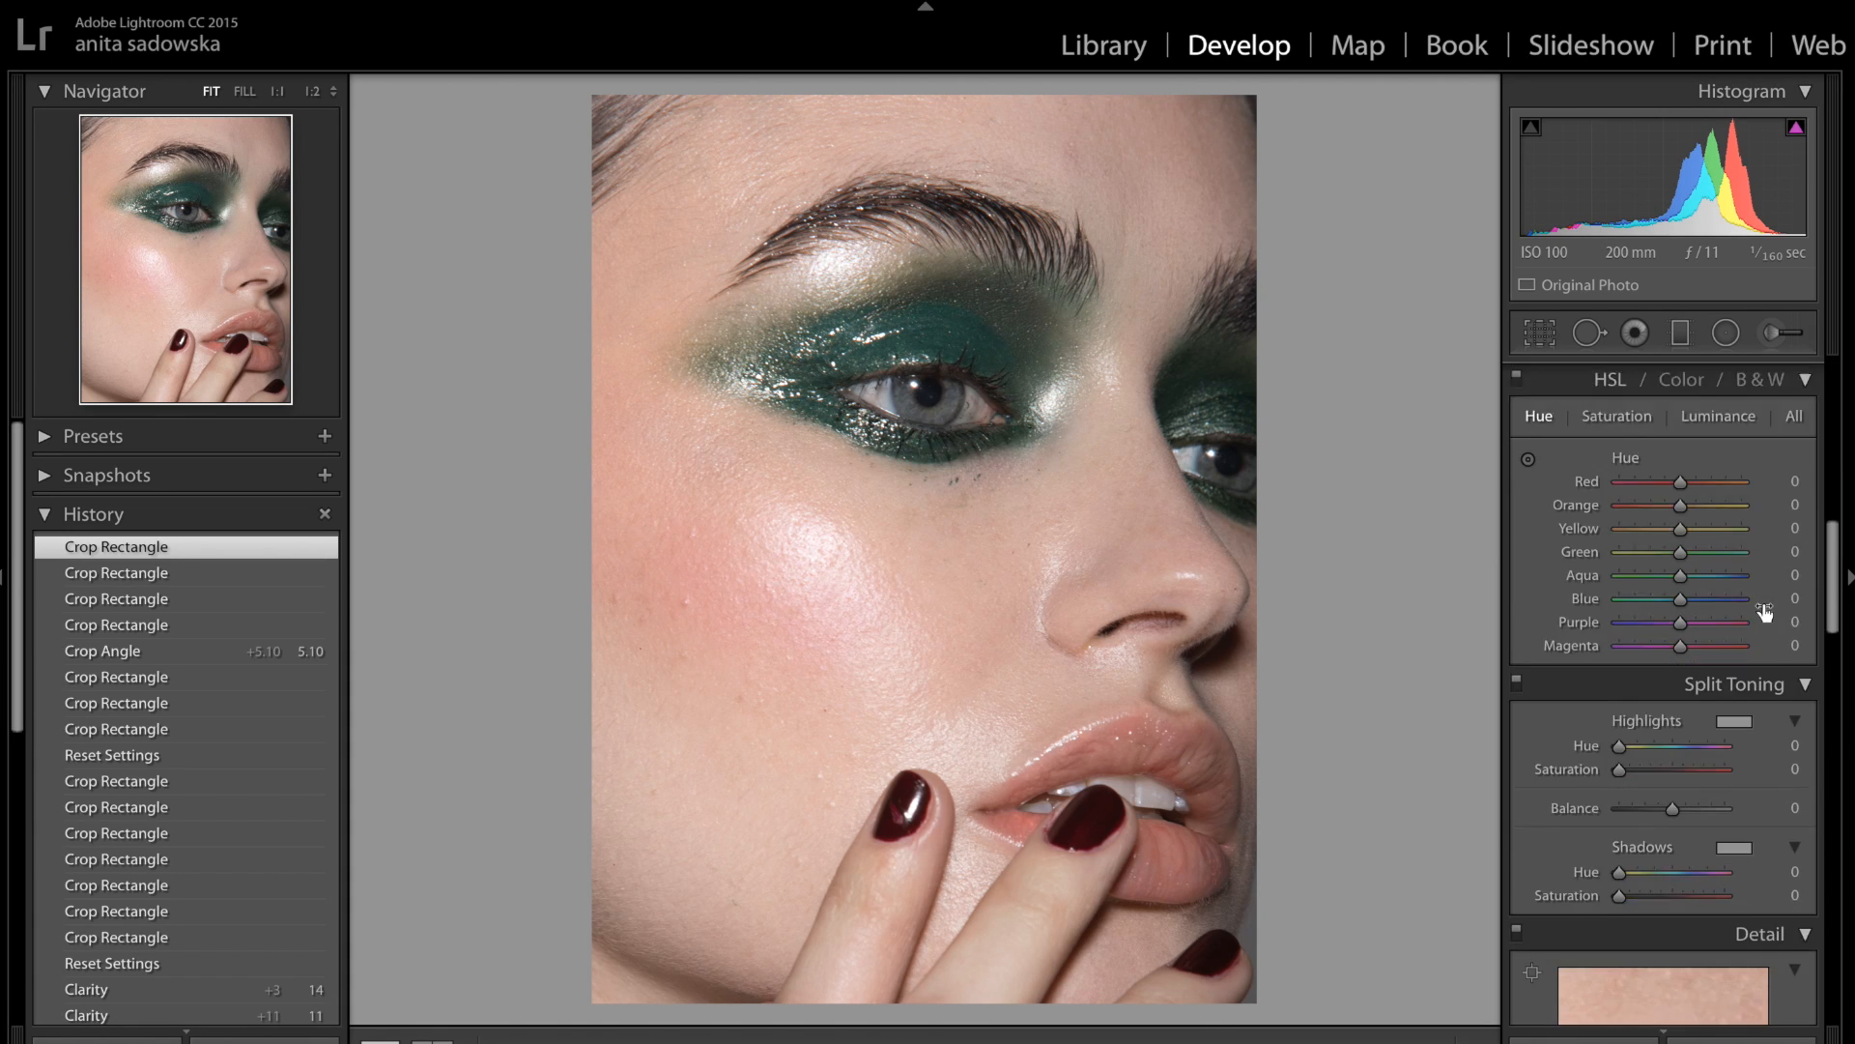
pyautogui.scroll(-5, 1762, 611)
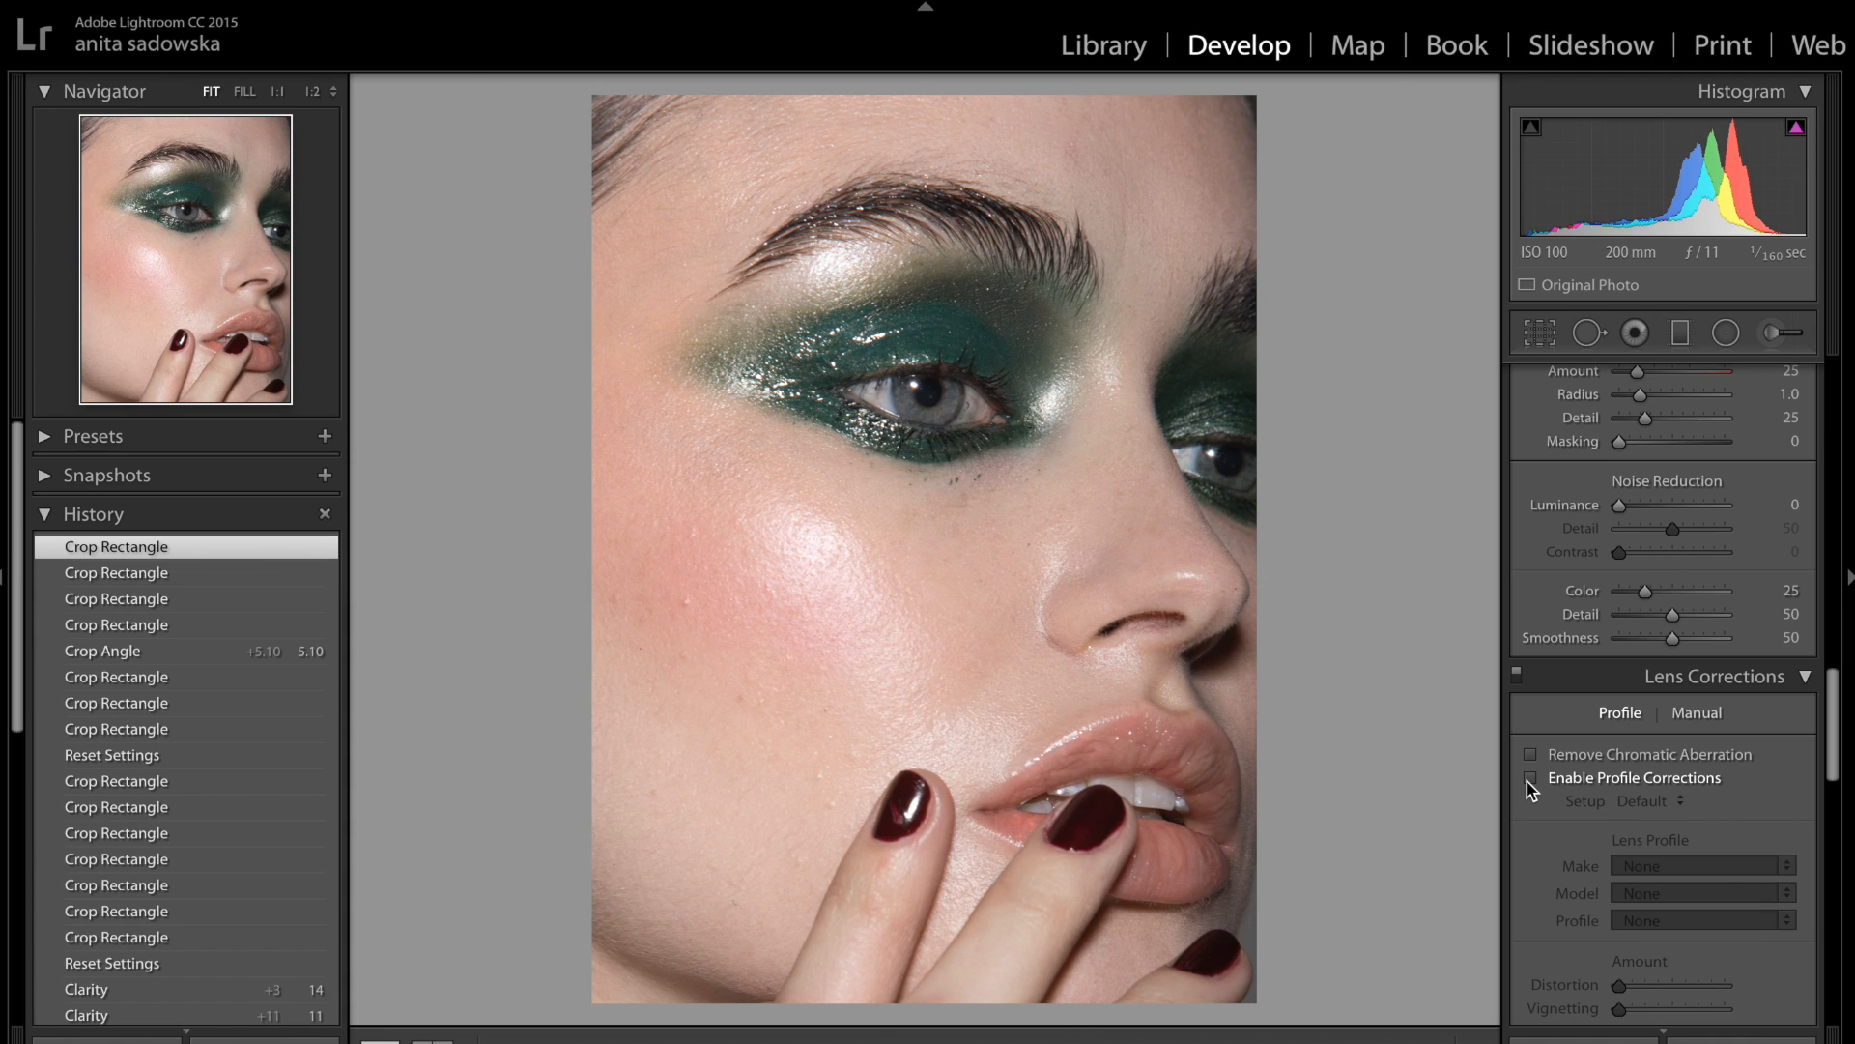
pyautogui.click(1530, 779)
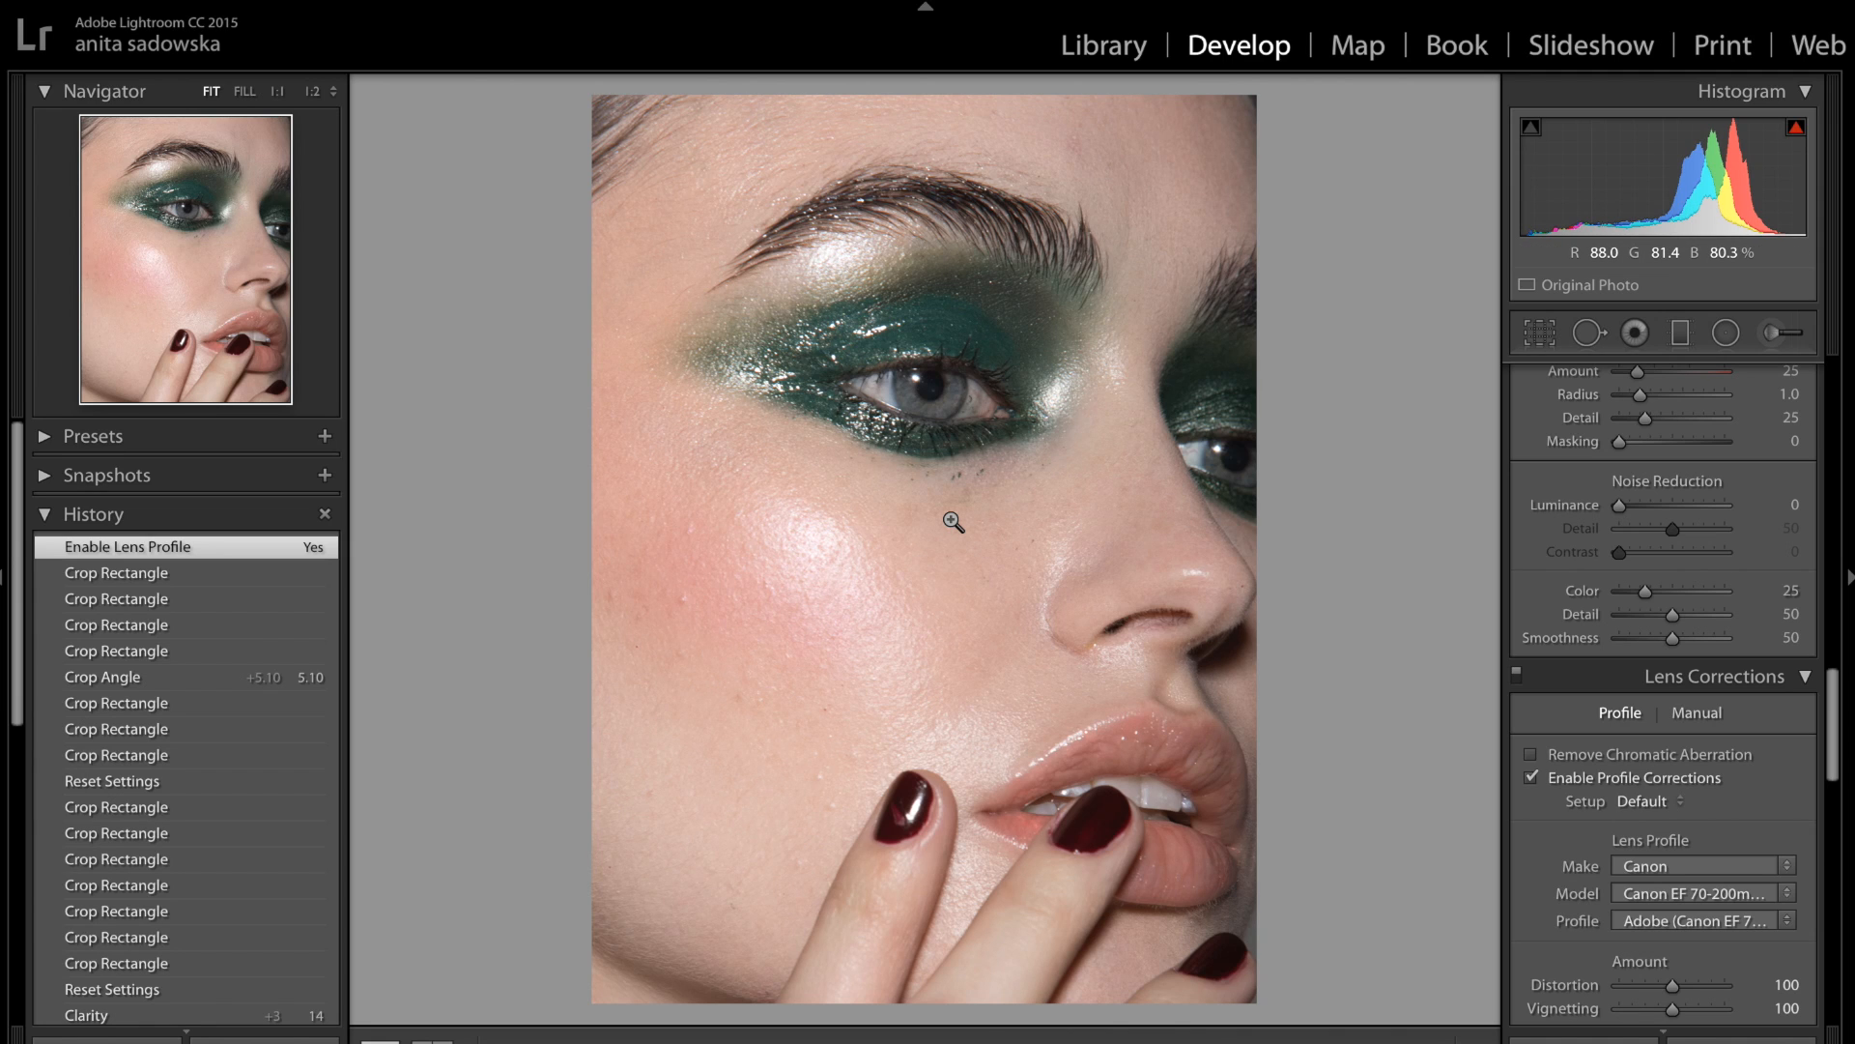
# Set the photo's Clarity to +9.
pyautogui.scroll(8, 1658, 586)
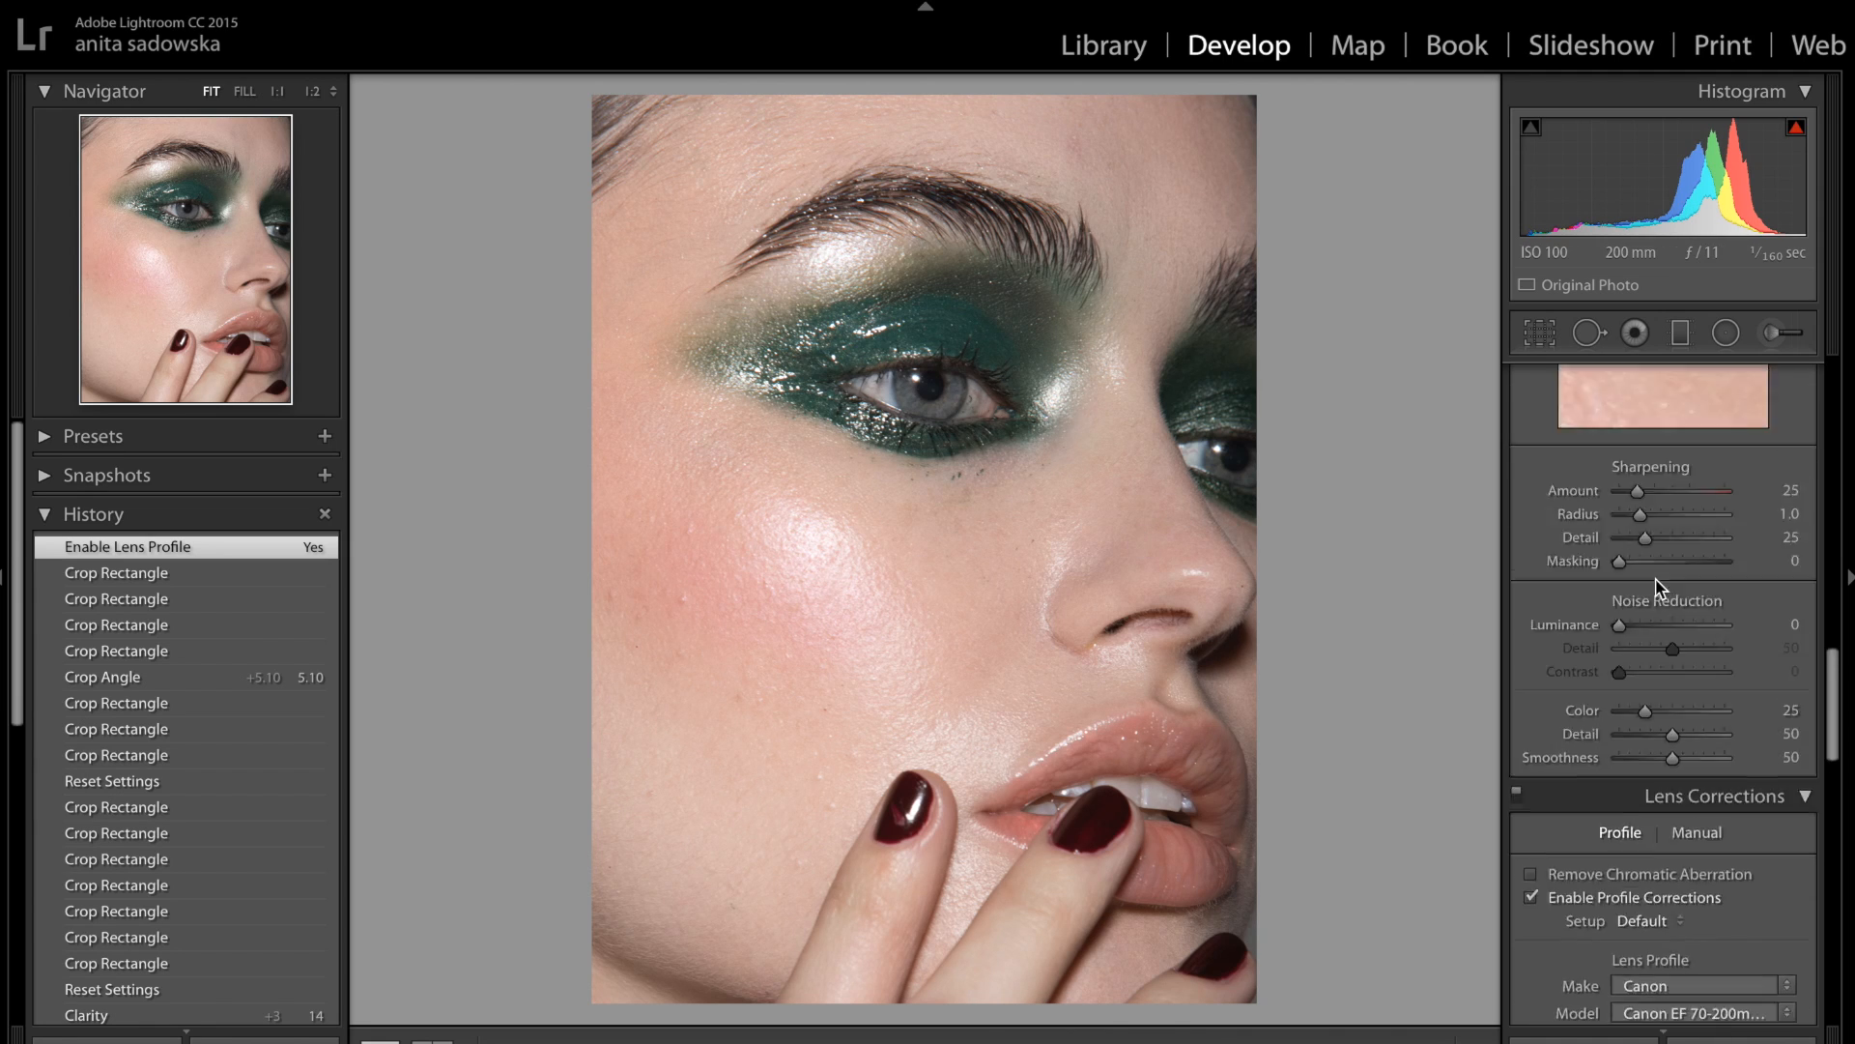
pyautogui.scroll(10, 1658, 587)
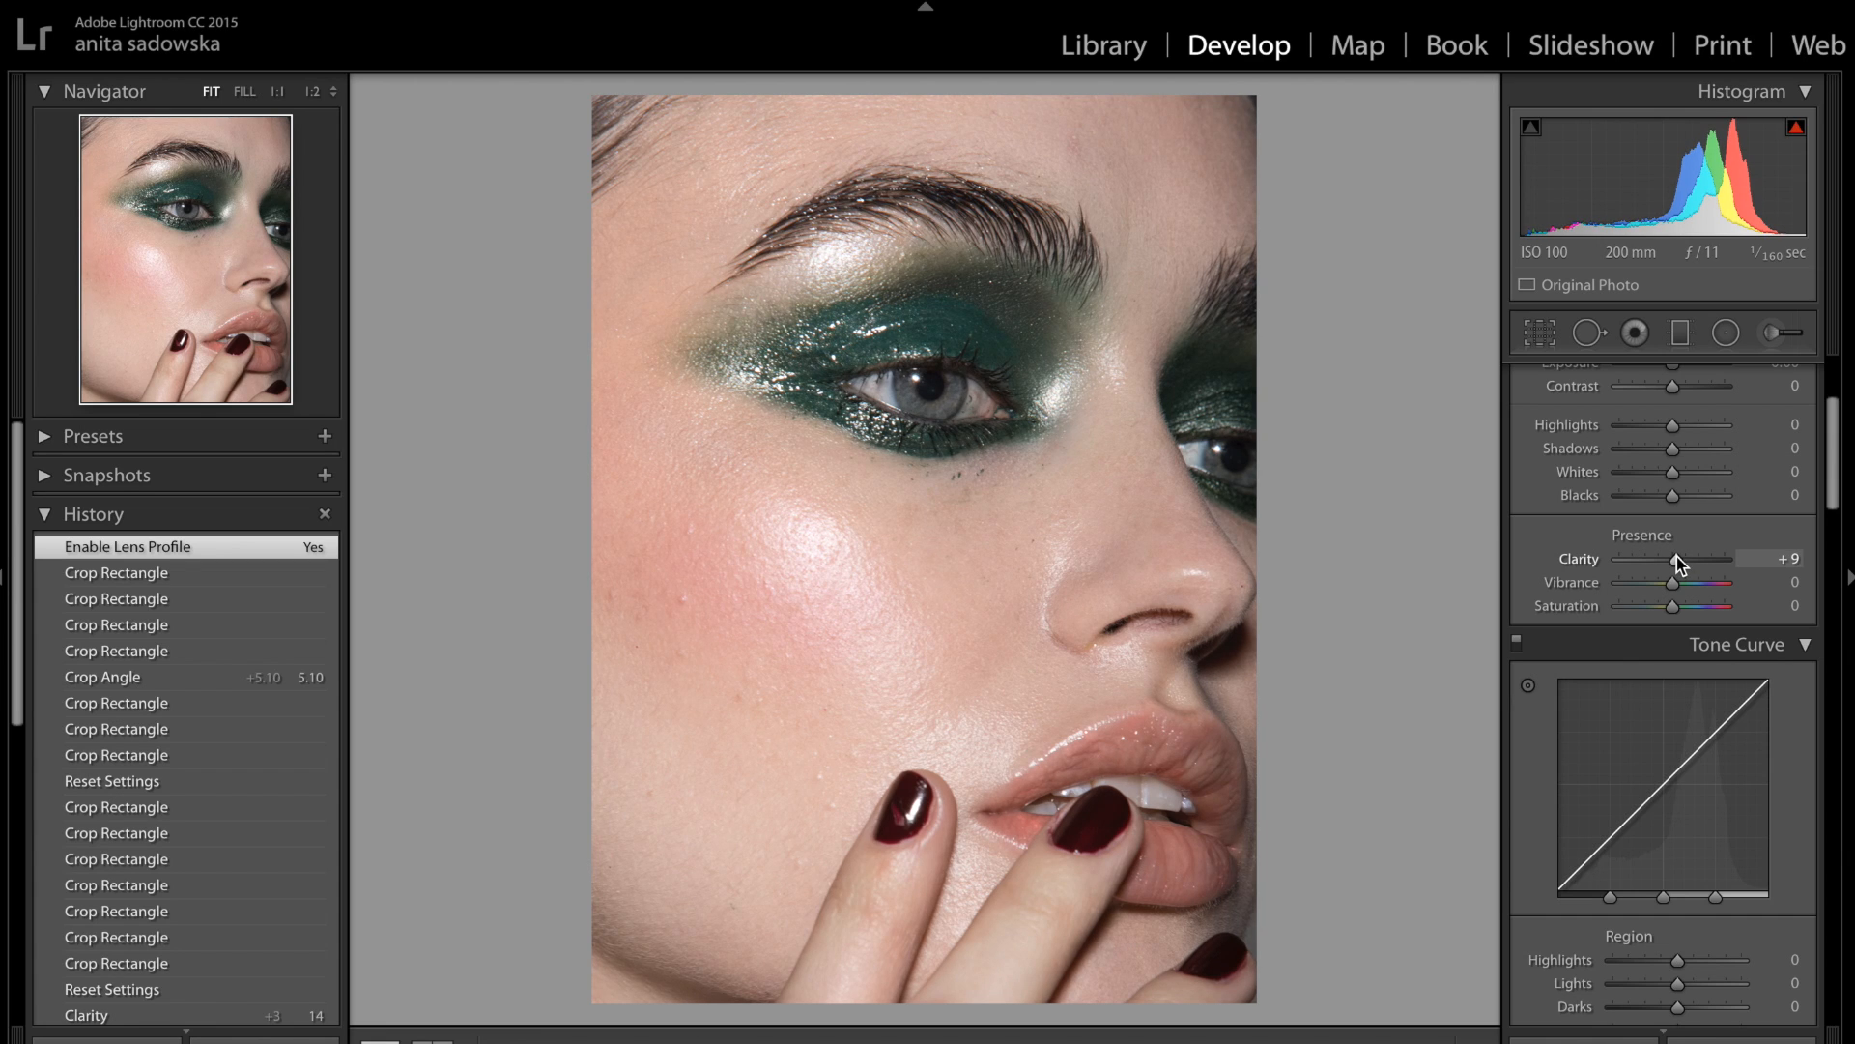
pyautogui.moveTo(1677, 562); pyautogui.dragTo(1677, 561)
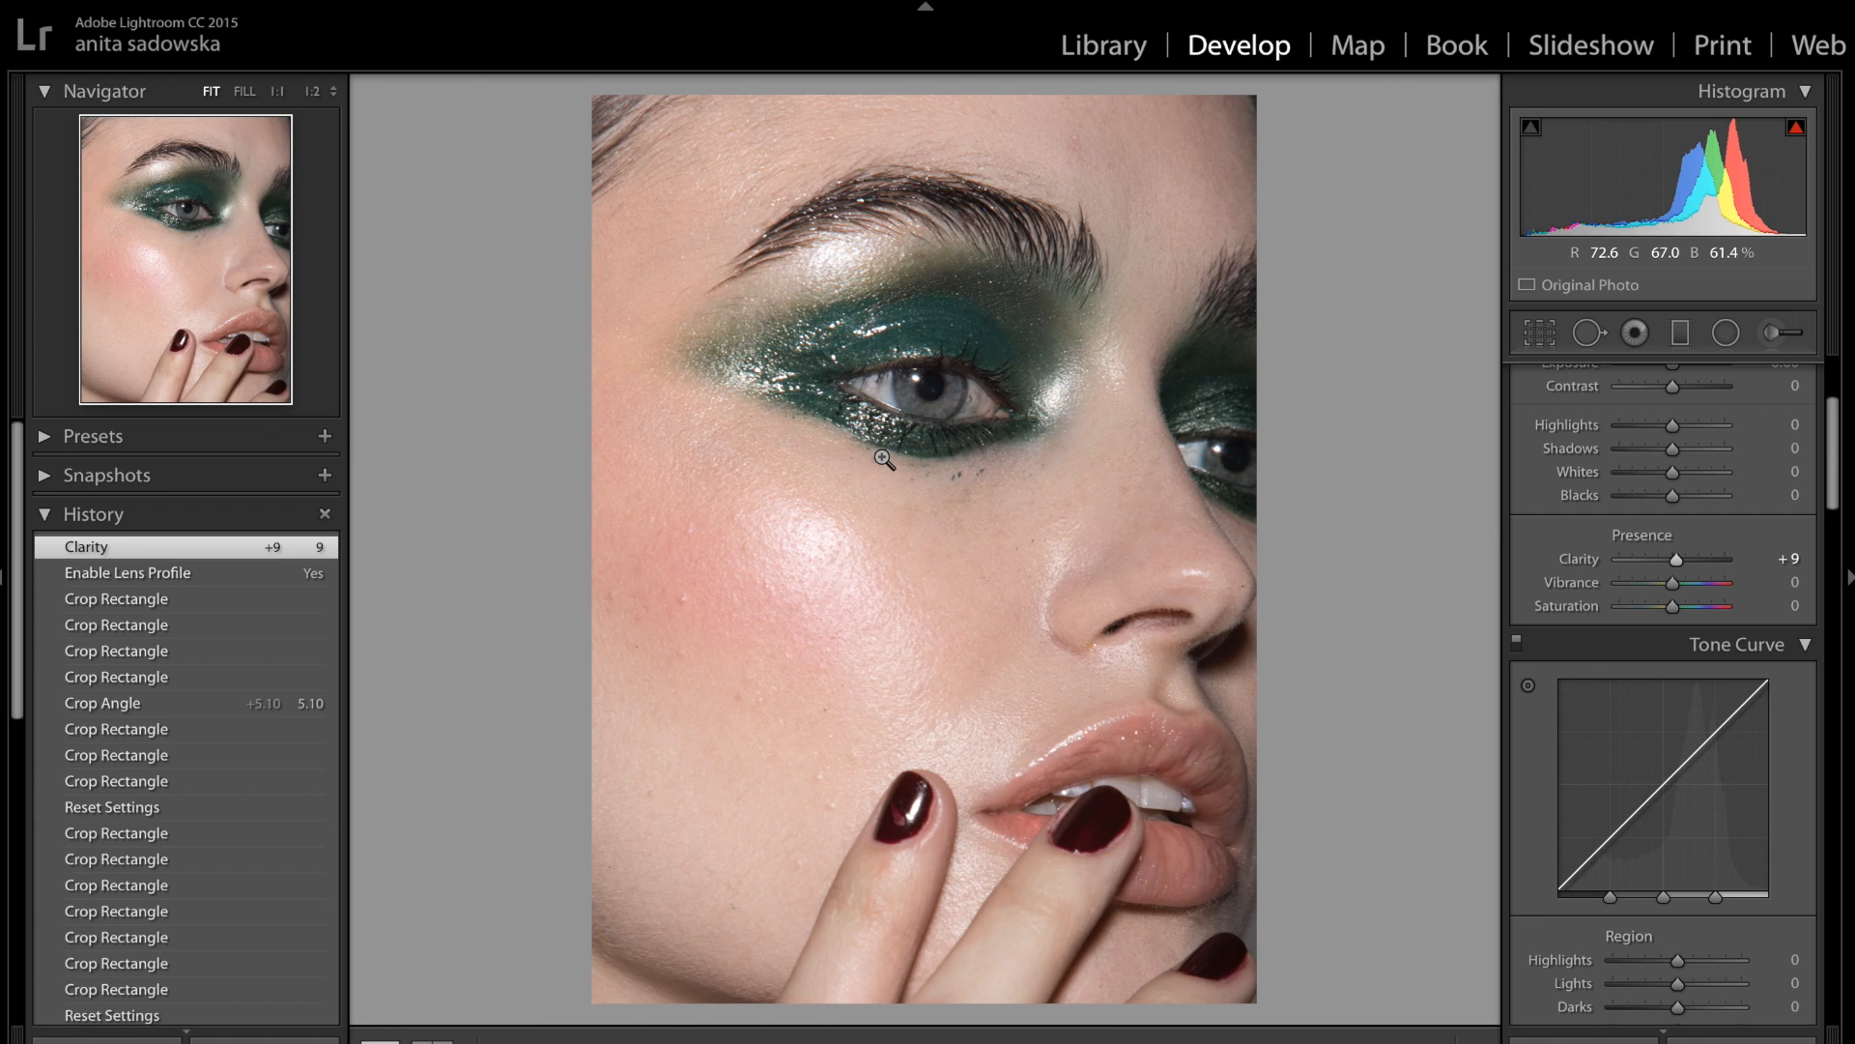
# Open the photo for editing in Adobe Photoshop CC 2015.5.
pyautogui.rightClick(904, 612)
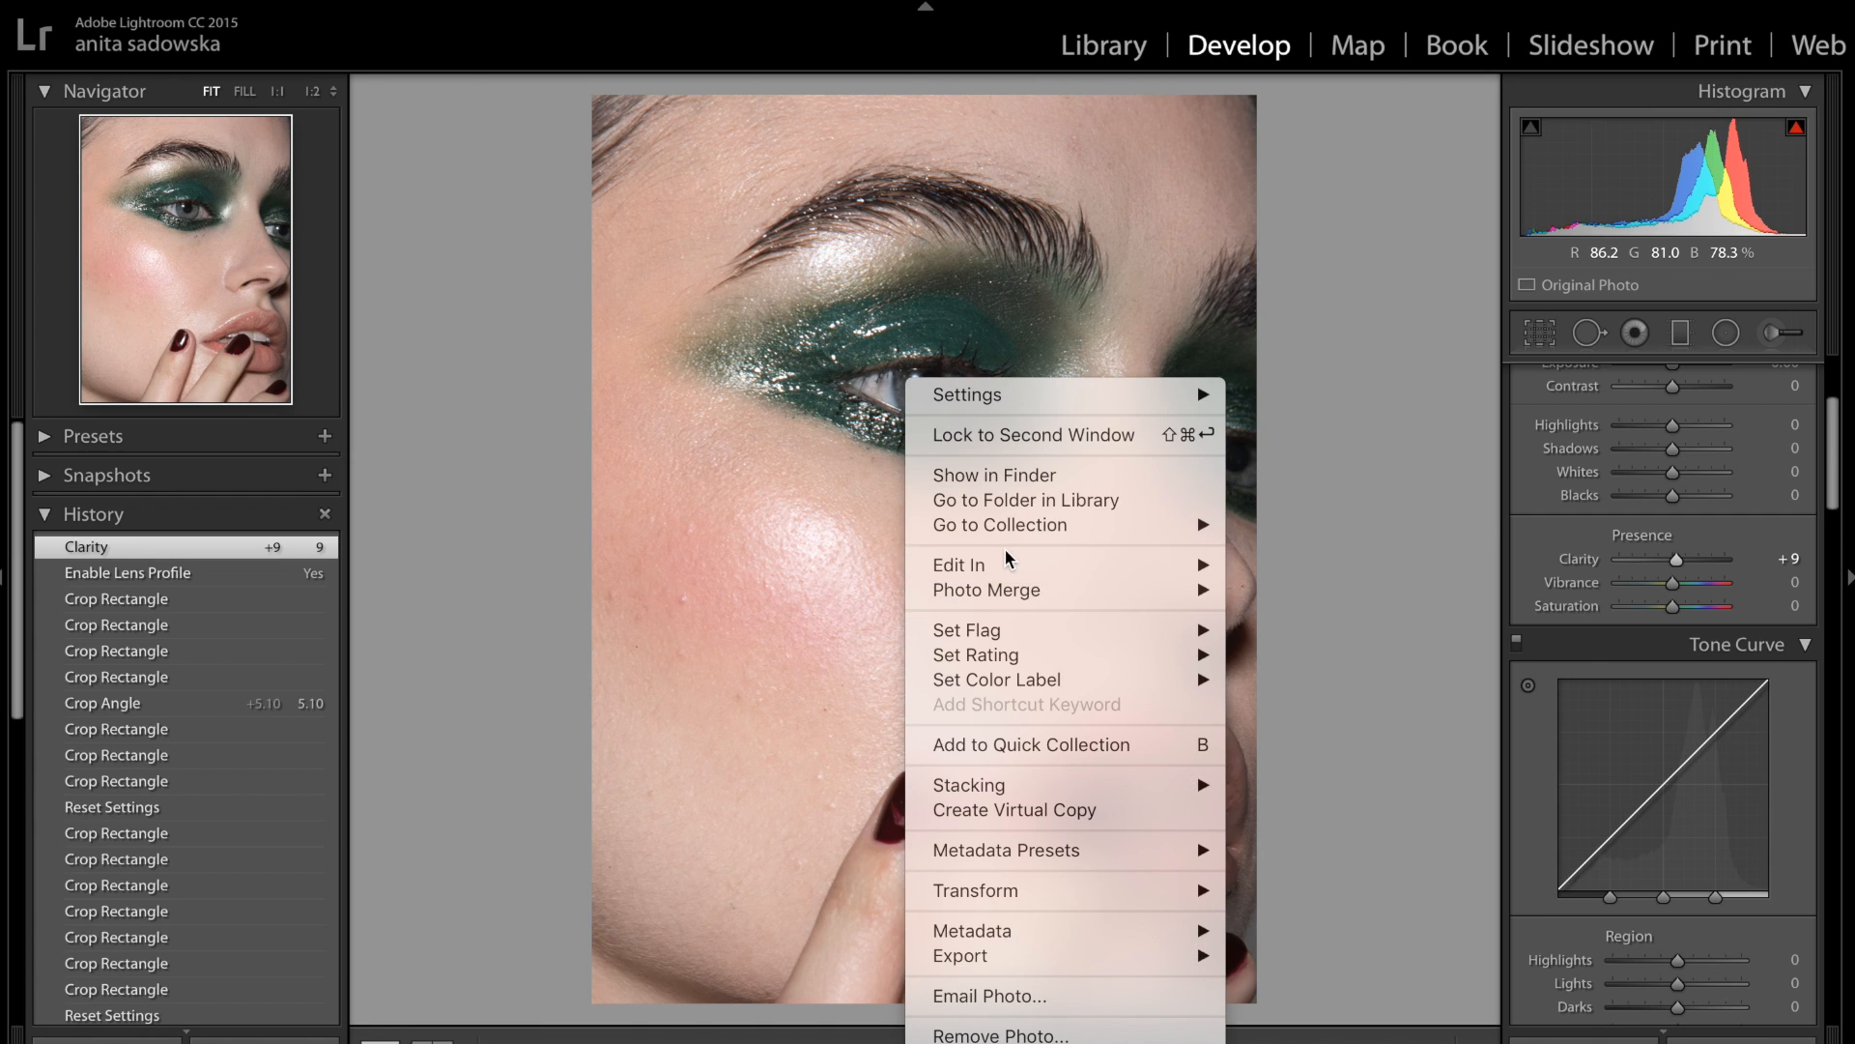
pyautogui.moveTo(1002, 565)
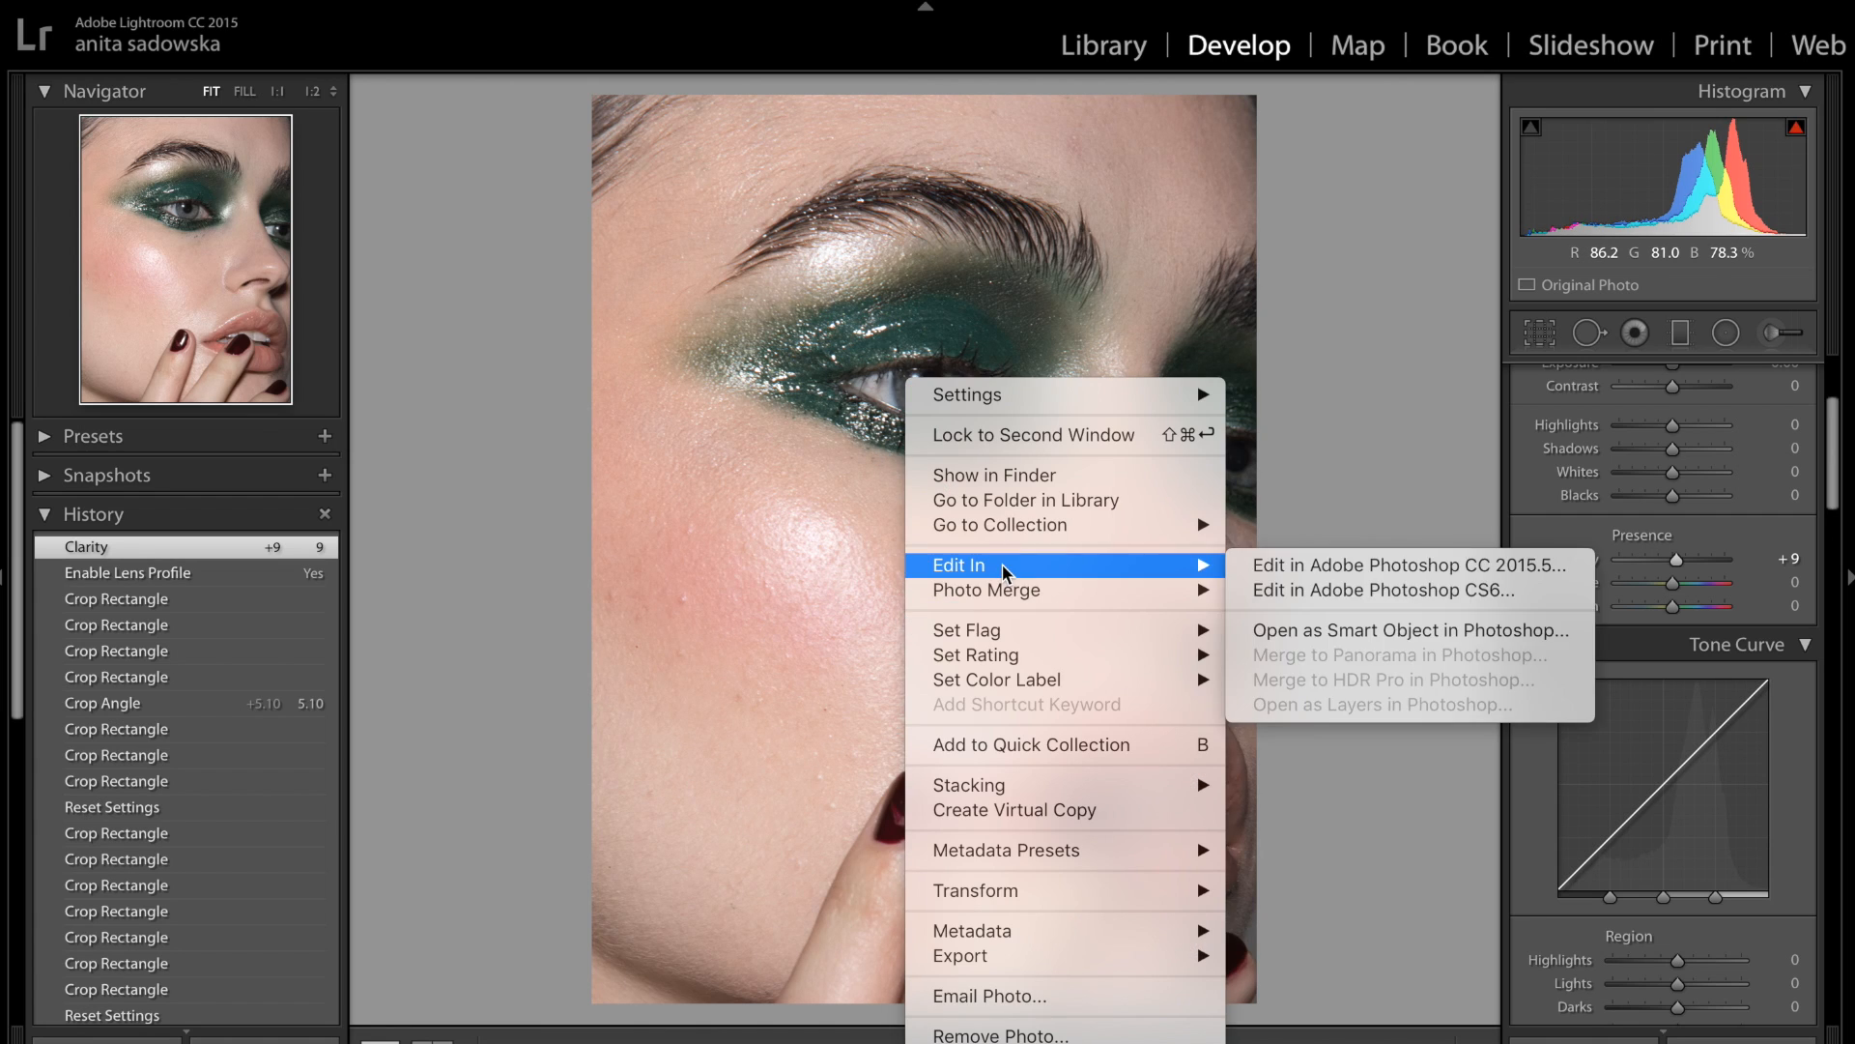
pyautogui.click(1299, 565)
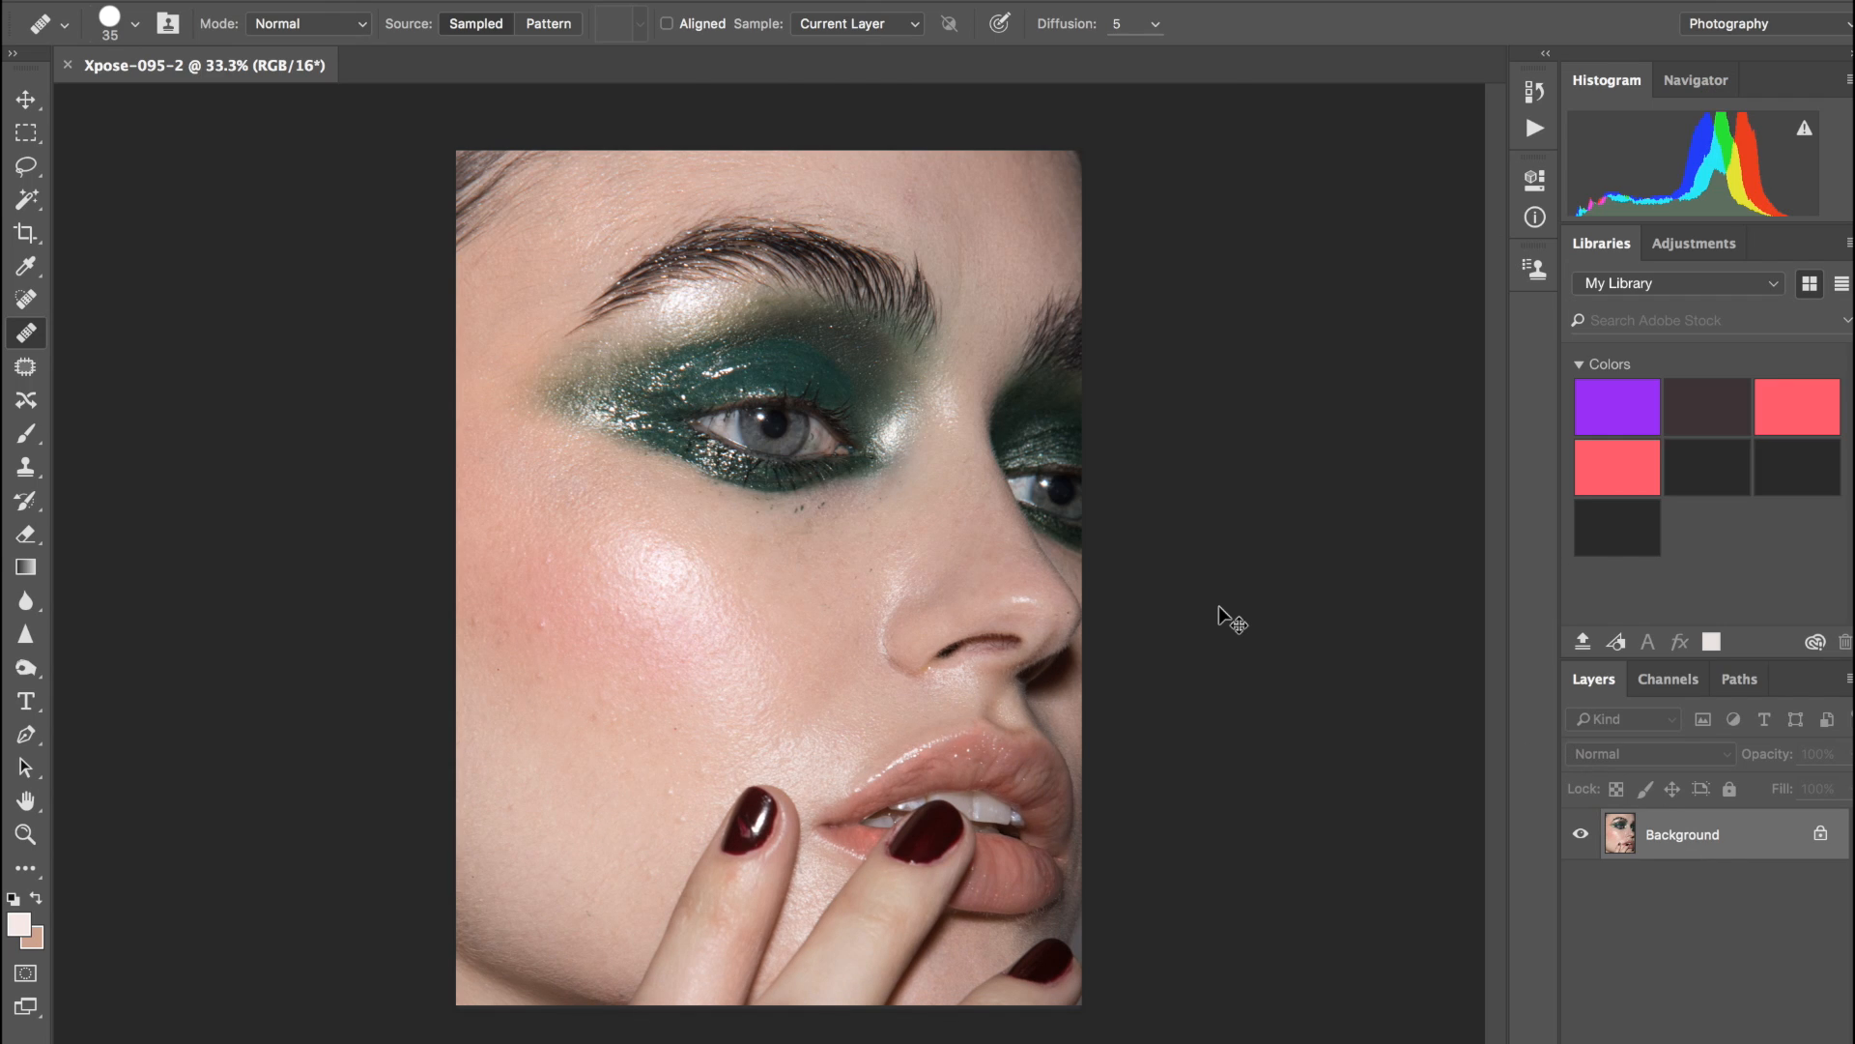
# Examine the whole face at 50% zoom, from the forehead to the fingers, for blemishes and stray makeup that need retouching.
pyautogui.press('super+equal')
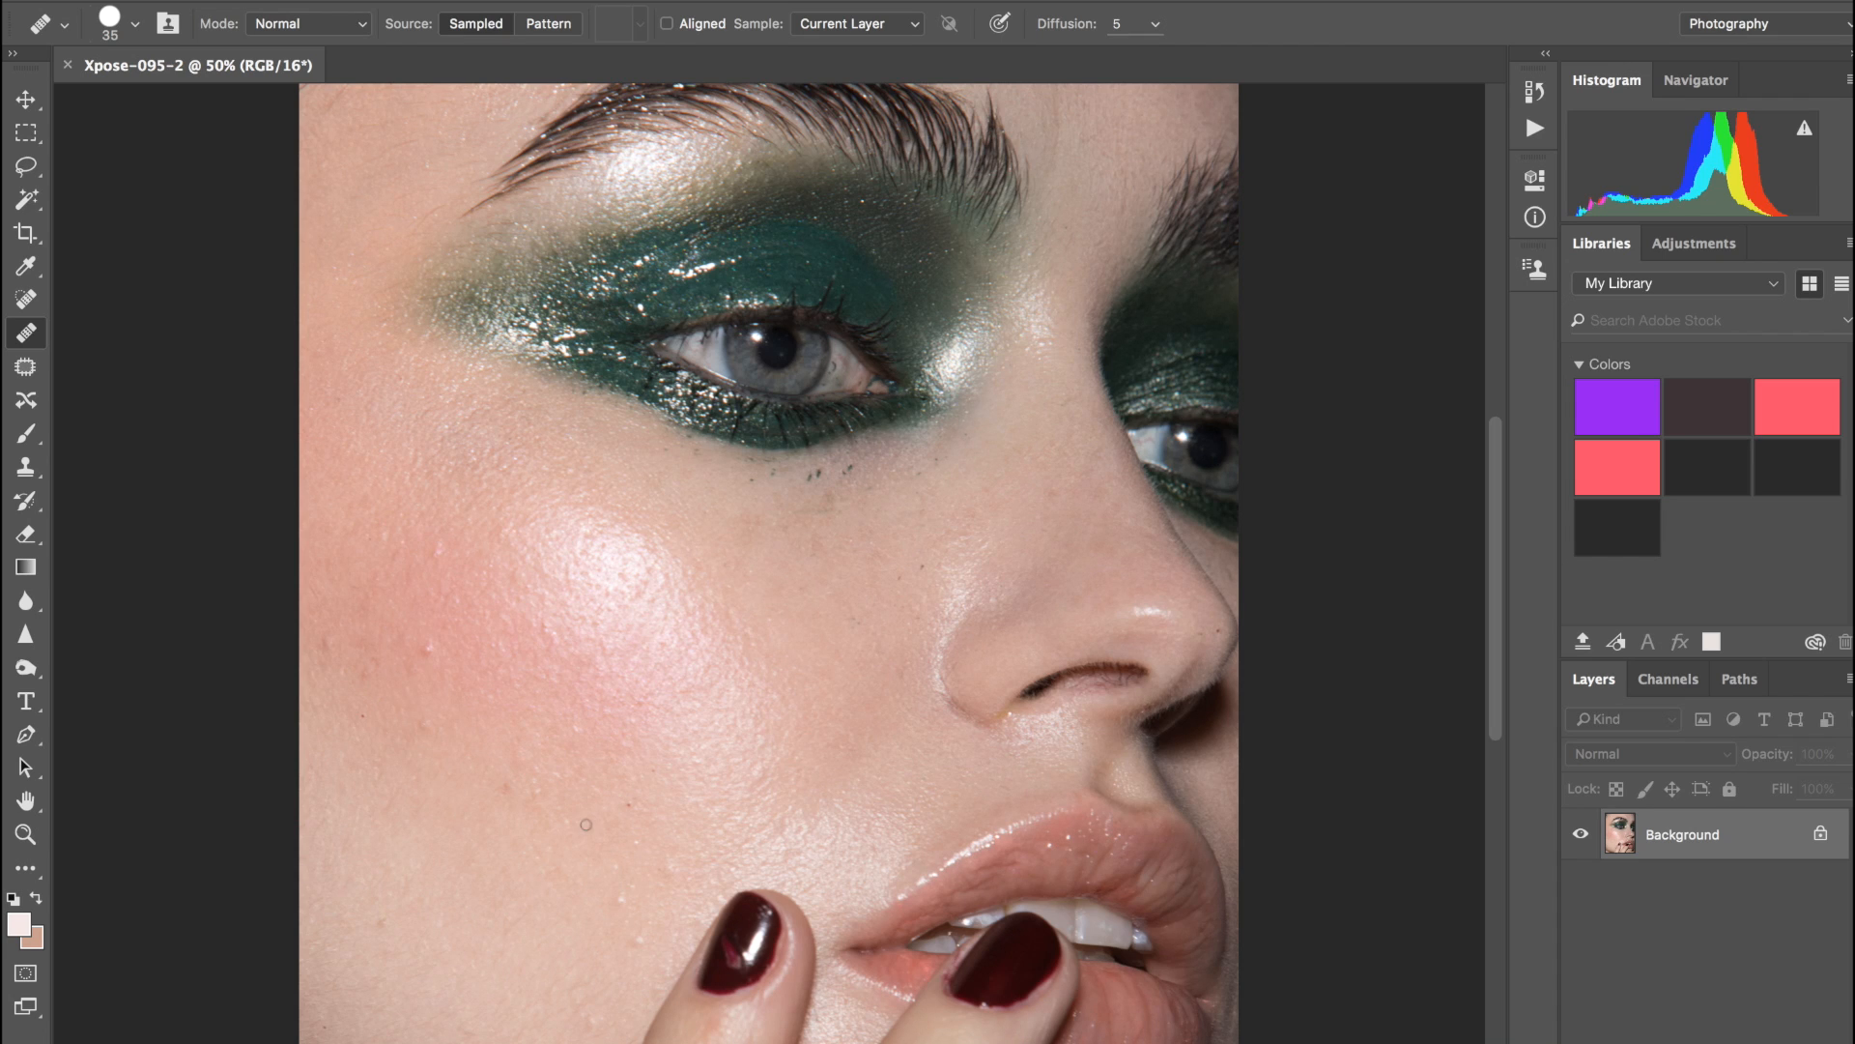
pyautogui.scroll(5, 472, 665)
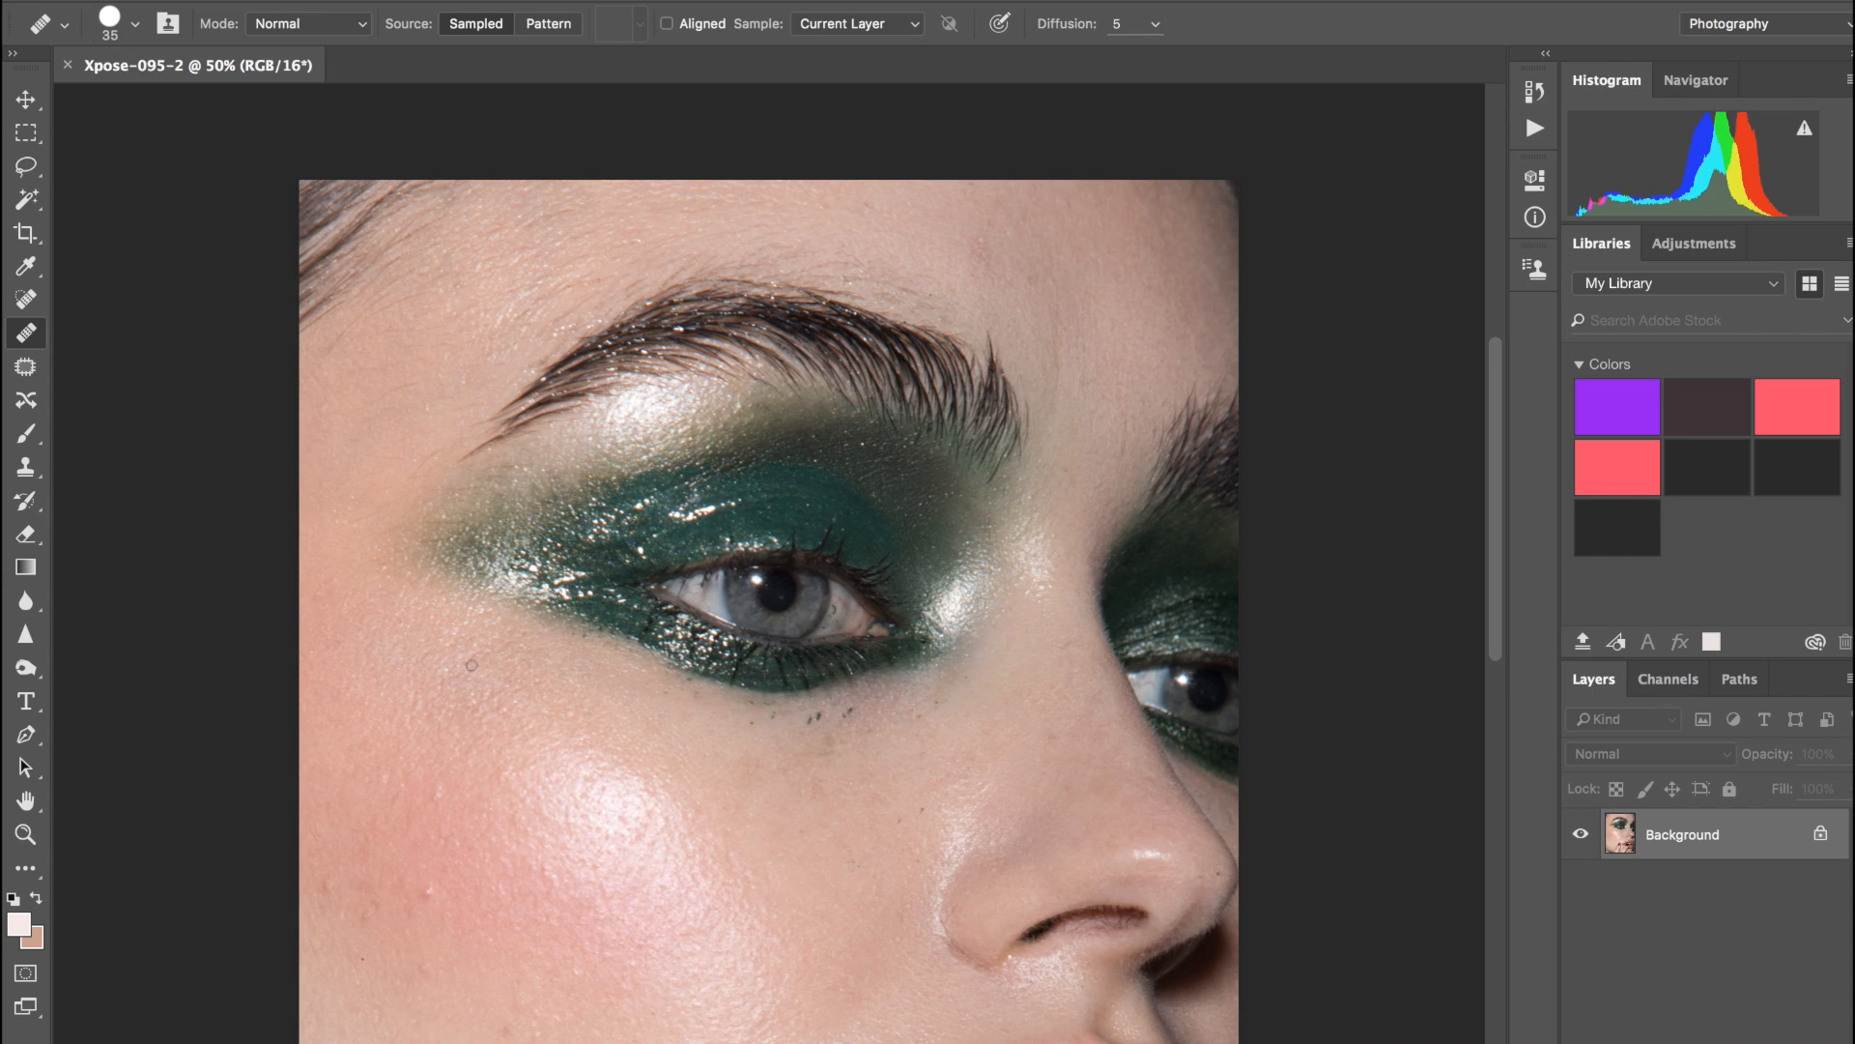
pyautogui.scroll(-2, 472, 665)
pyautogui.scroll(-5, 472, 665)
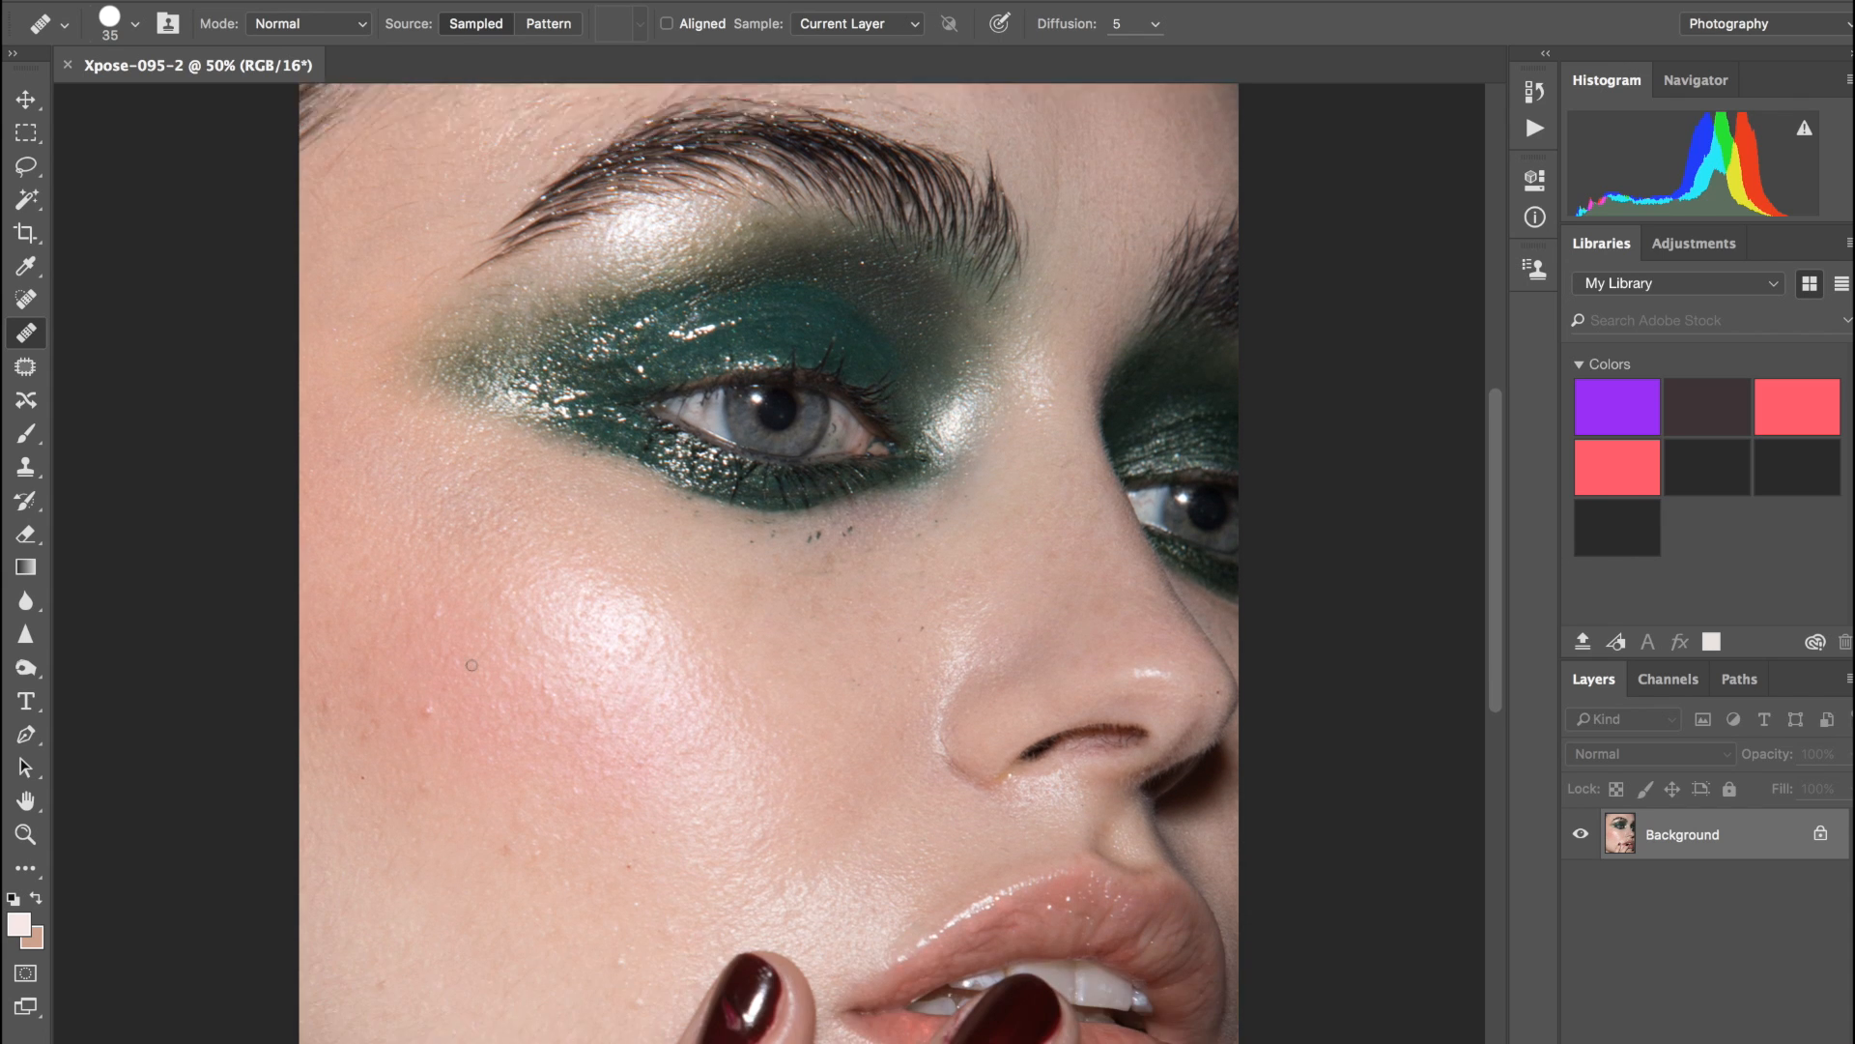
pyautogui.scroll(-2, 667, 668)
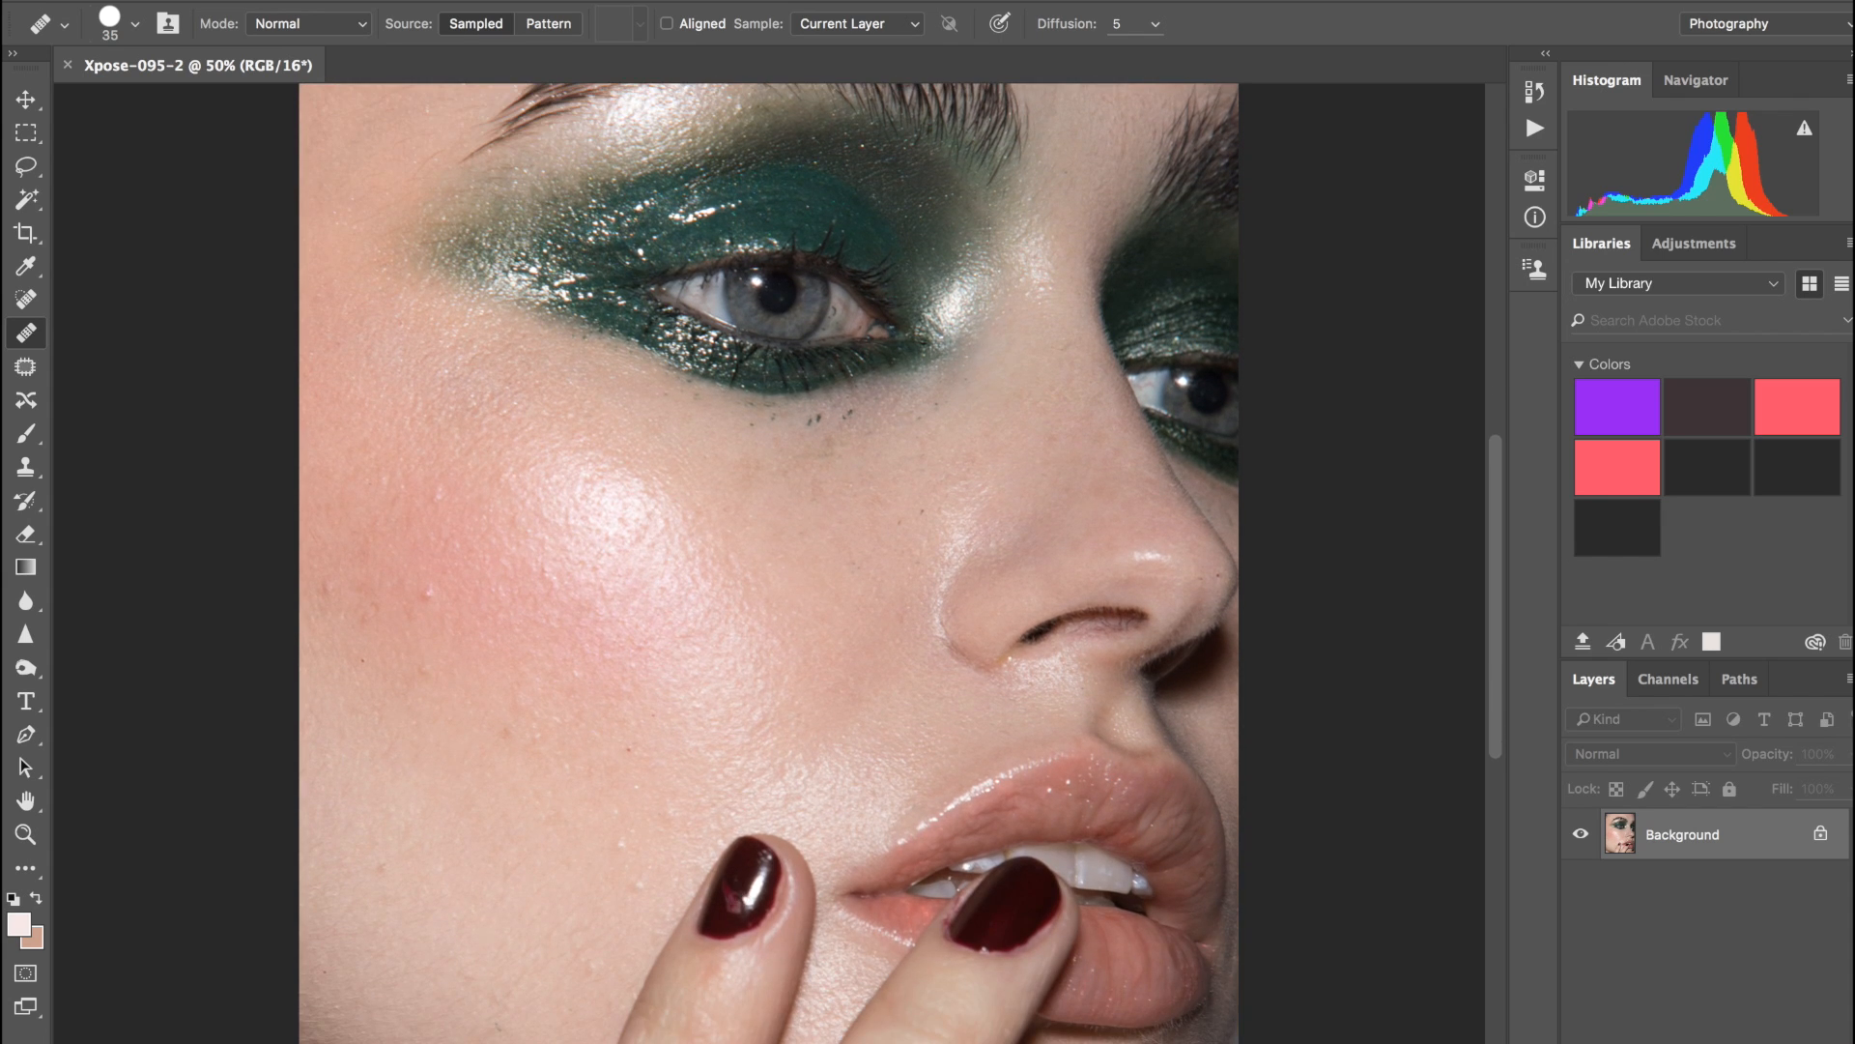
pyautogui.scroll(-8, 754, 918)
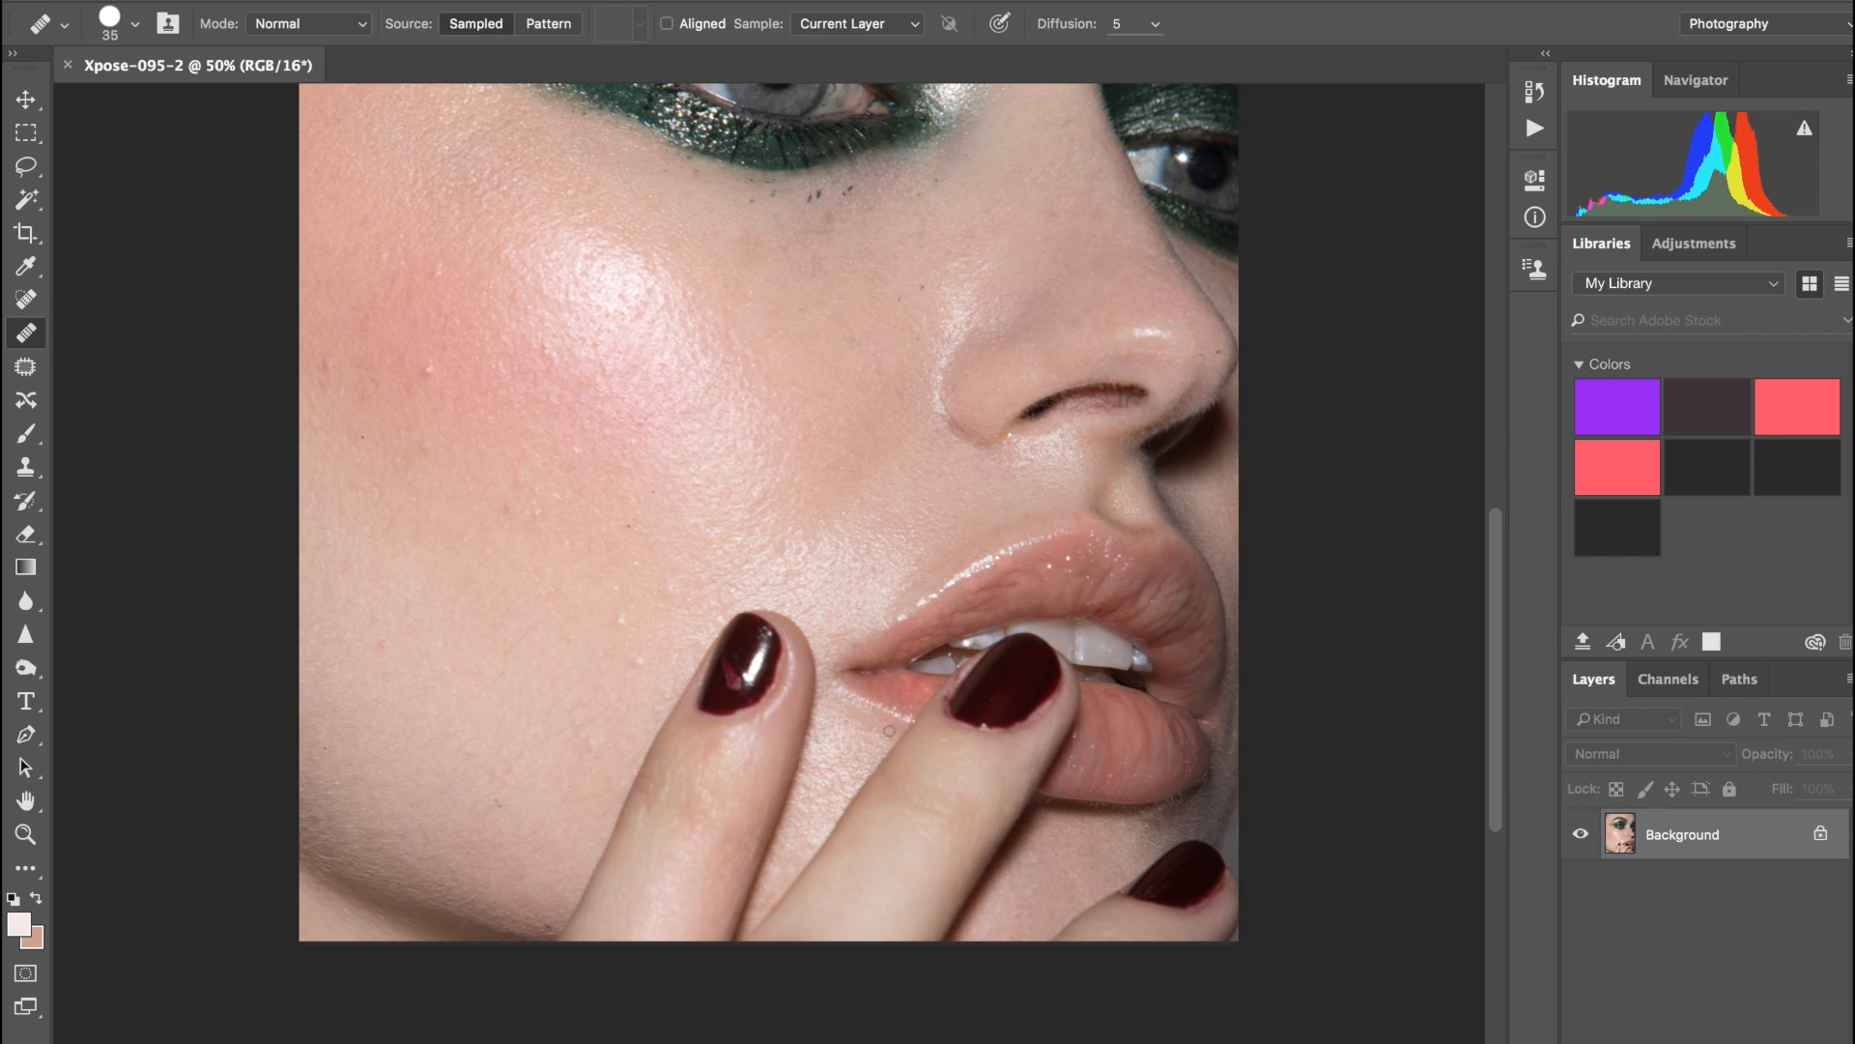
pyautogui.scroll(10, 889, 730)
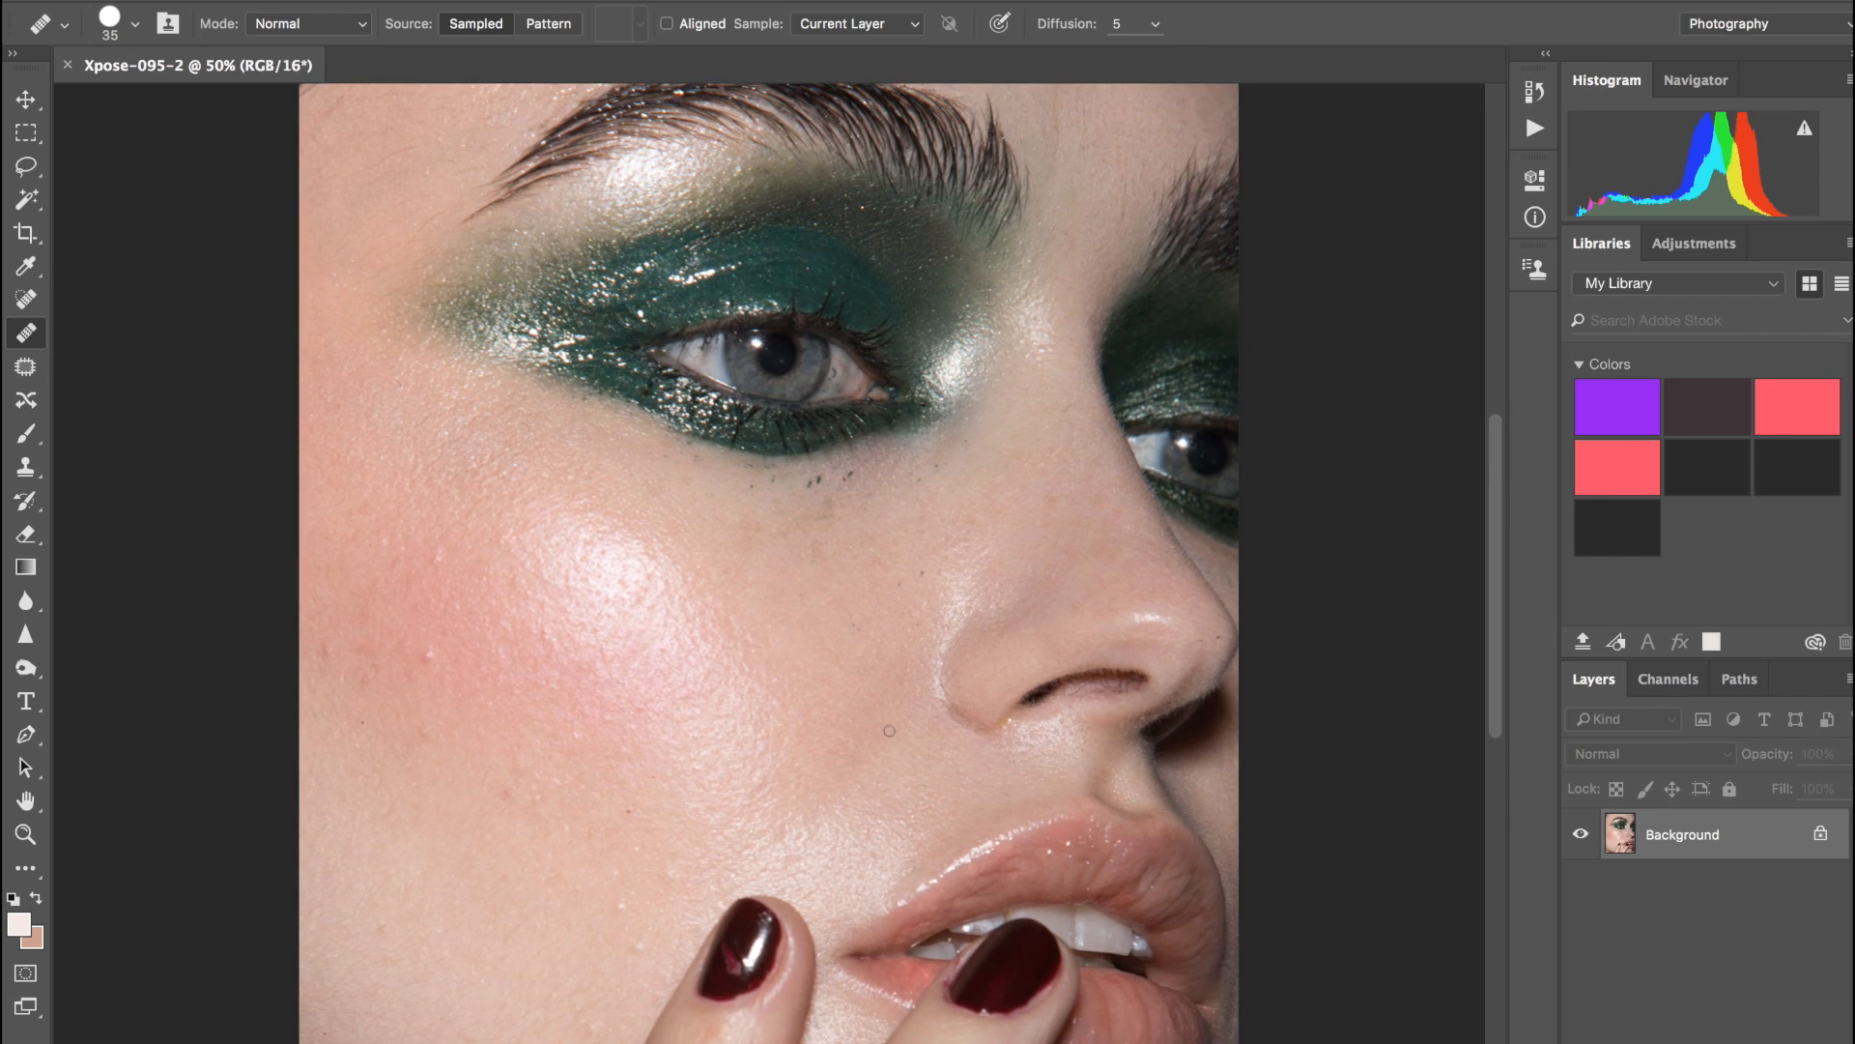
pyautogui.scroll(7, 889, 731)
pyautogui.scroll(-5, 889, 658)
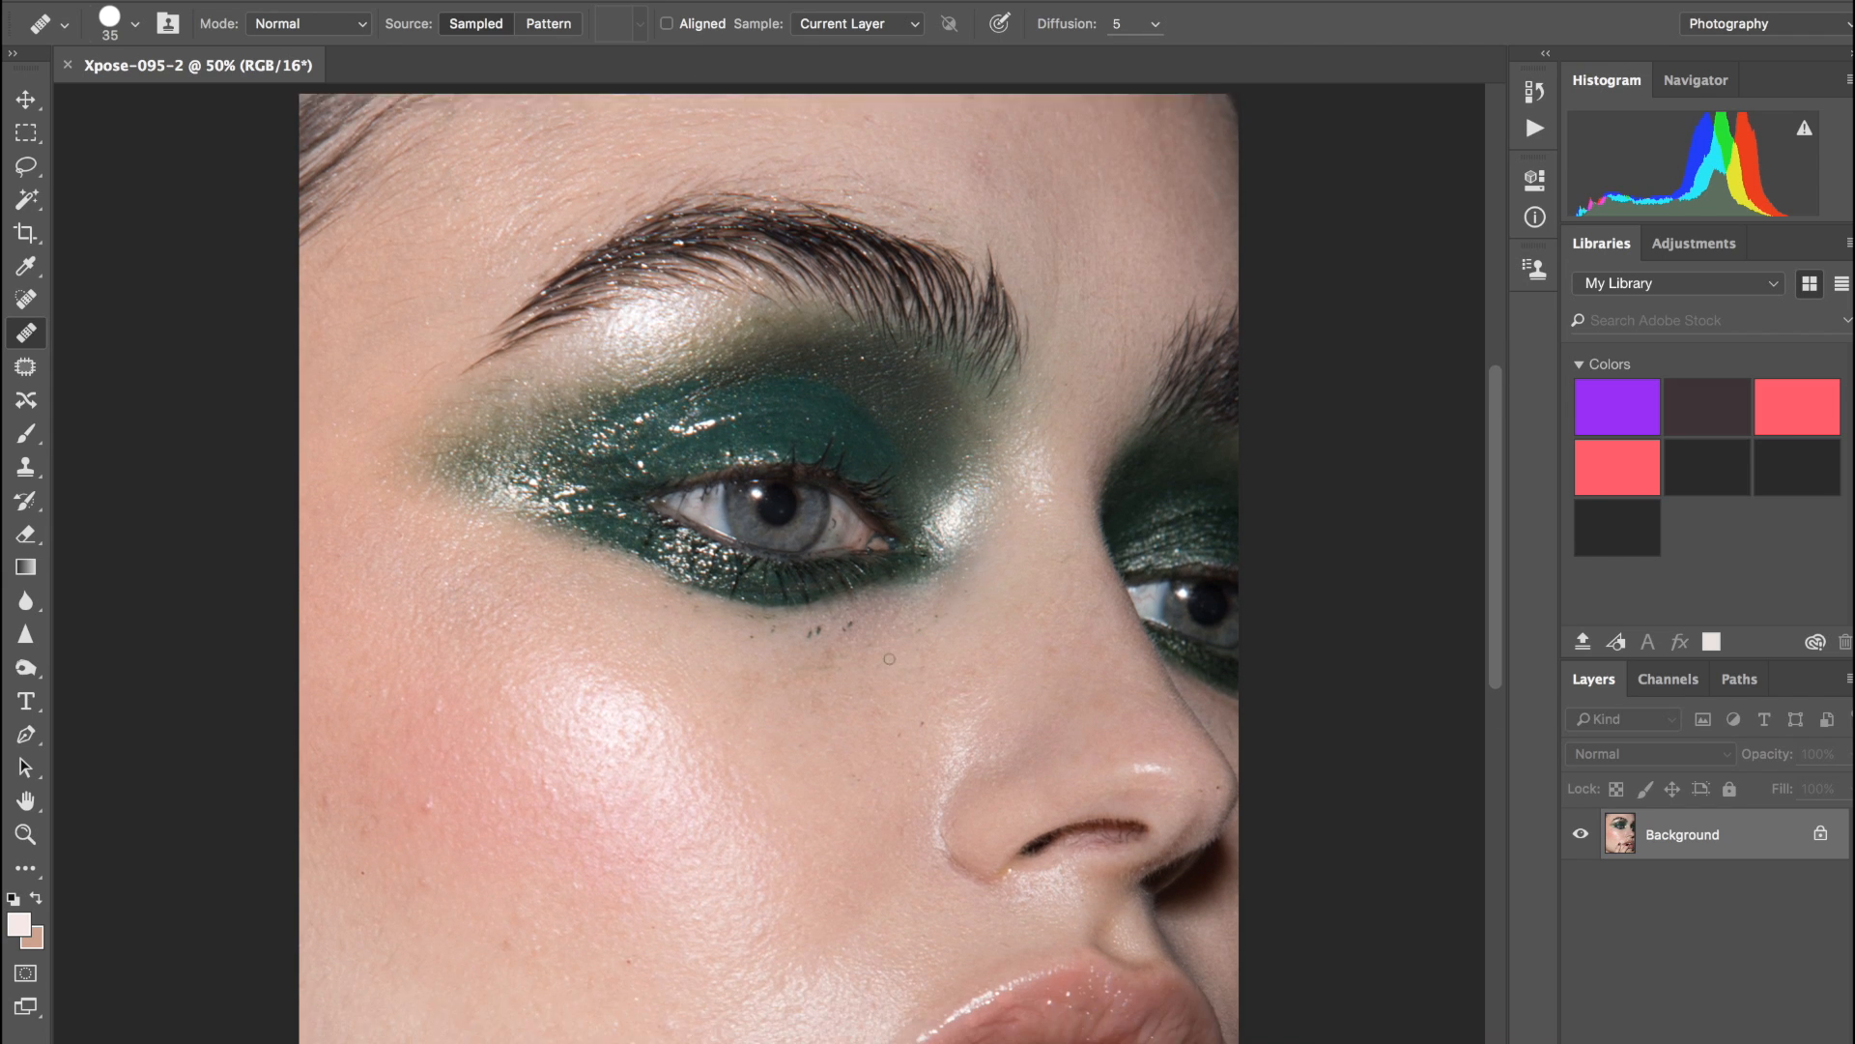
pyautogui.scroll(-5, 889, 658)
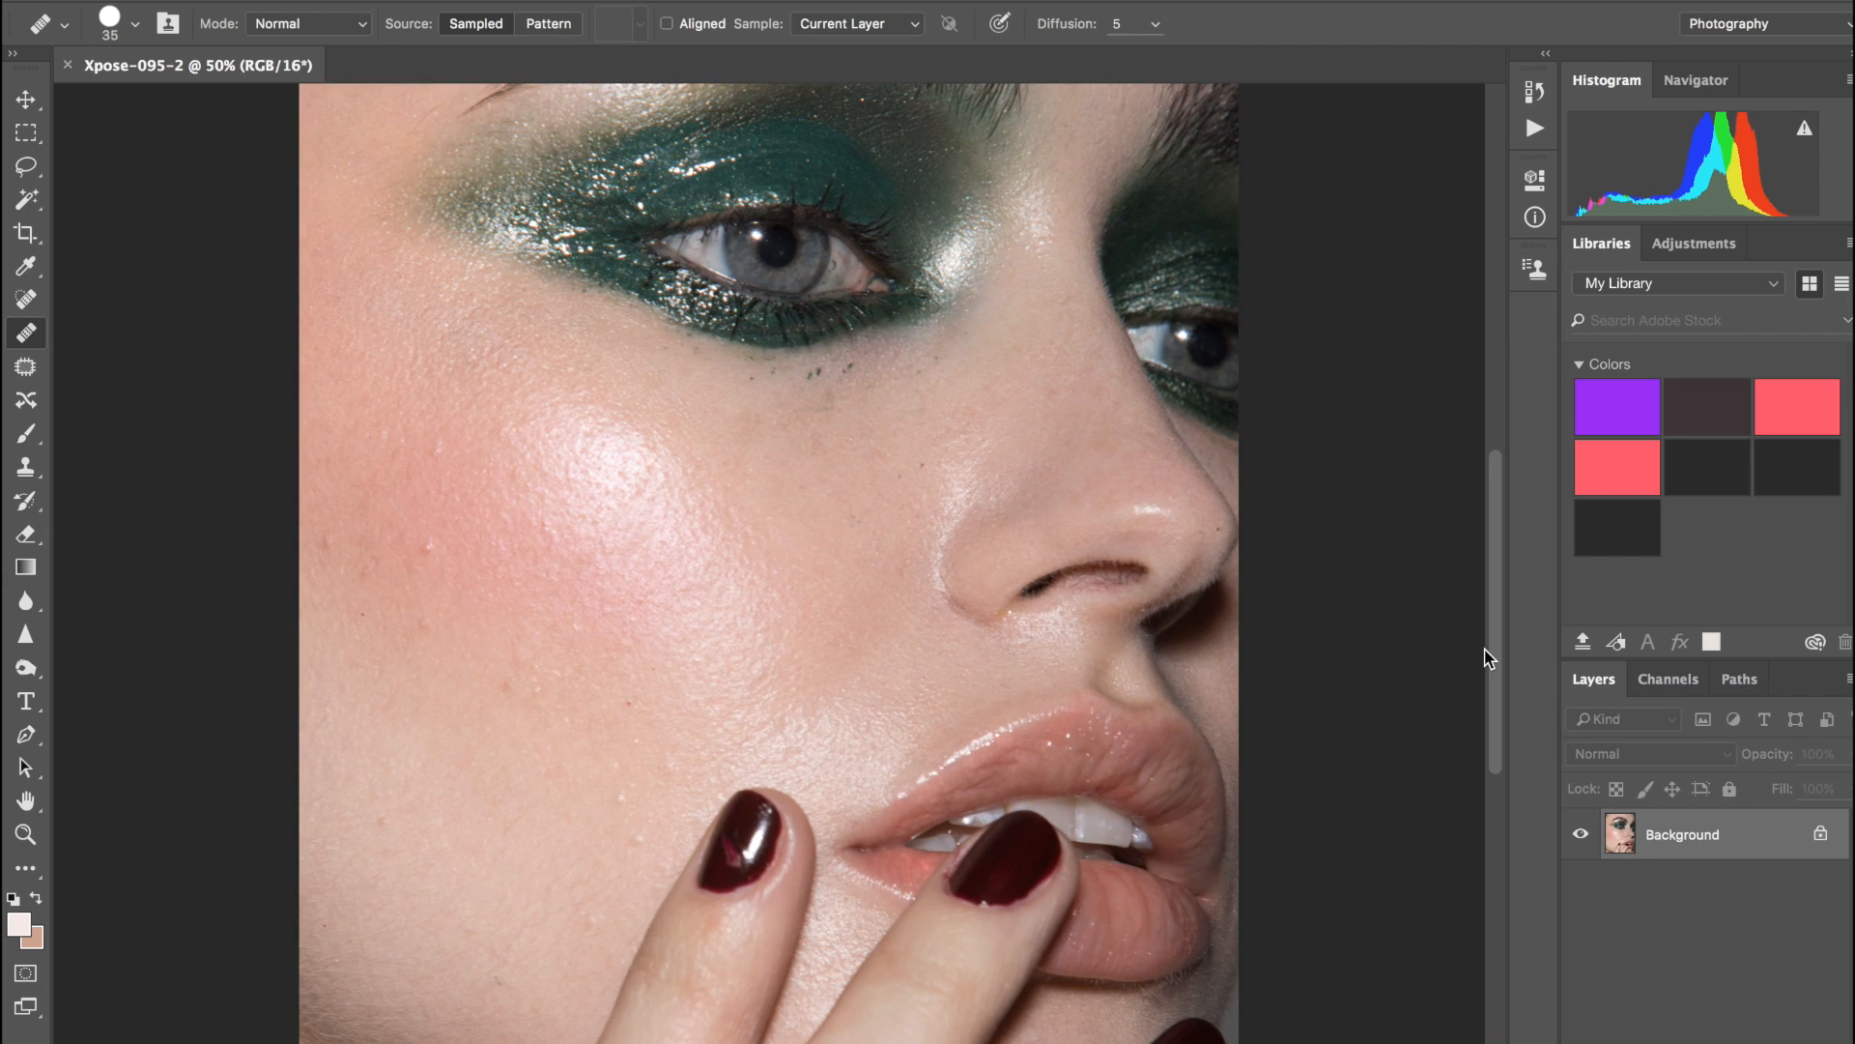
# Duplicate the Background layer as a separate retouching layer.
pyautogui.hotkey('ctrl', 'j')
pyautogui.press('super+plus')
pyautogui.press('super+plus')
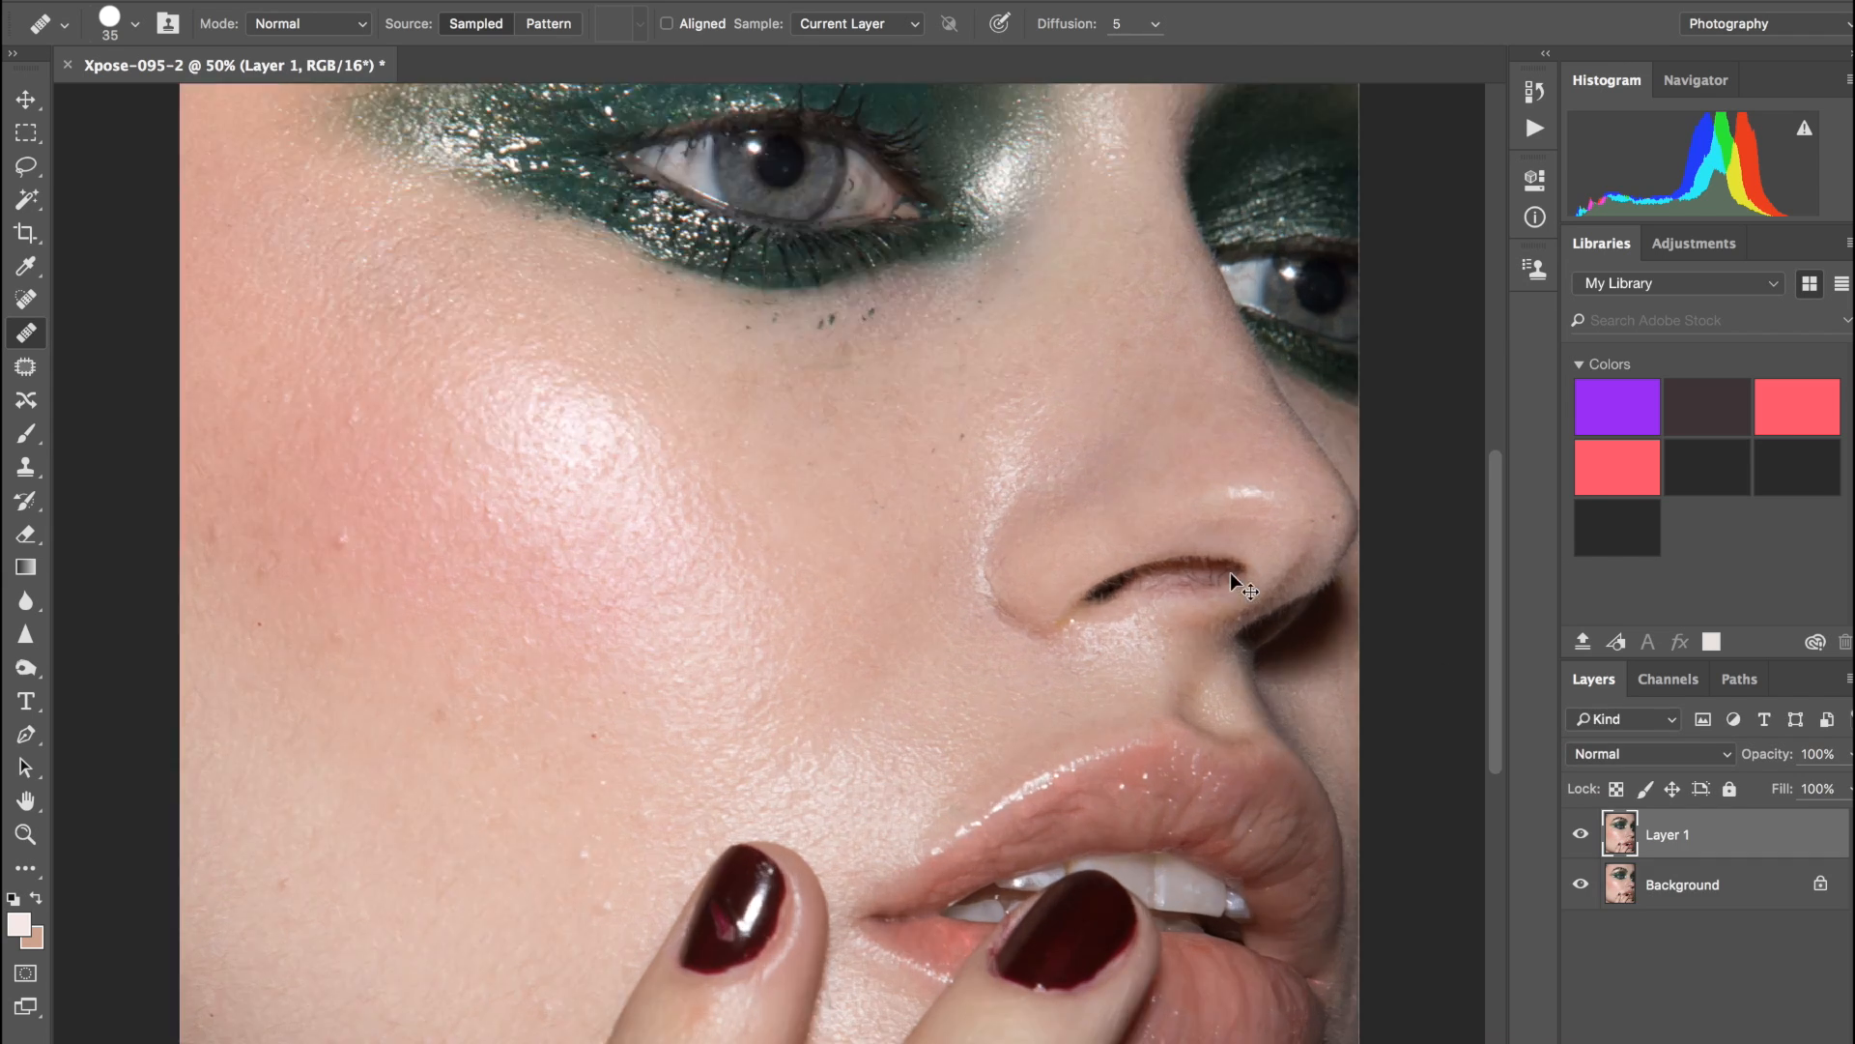
pyautogui.press('super+plus')
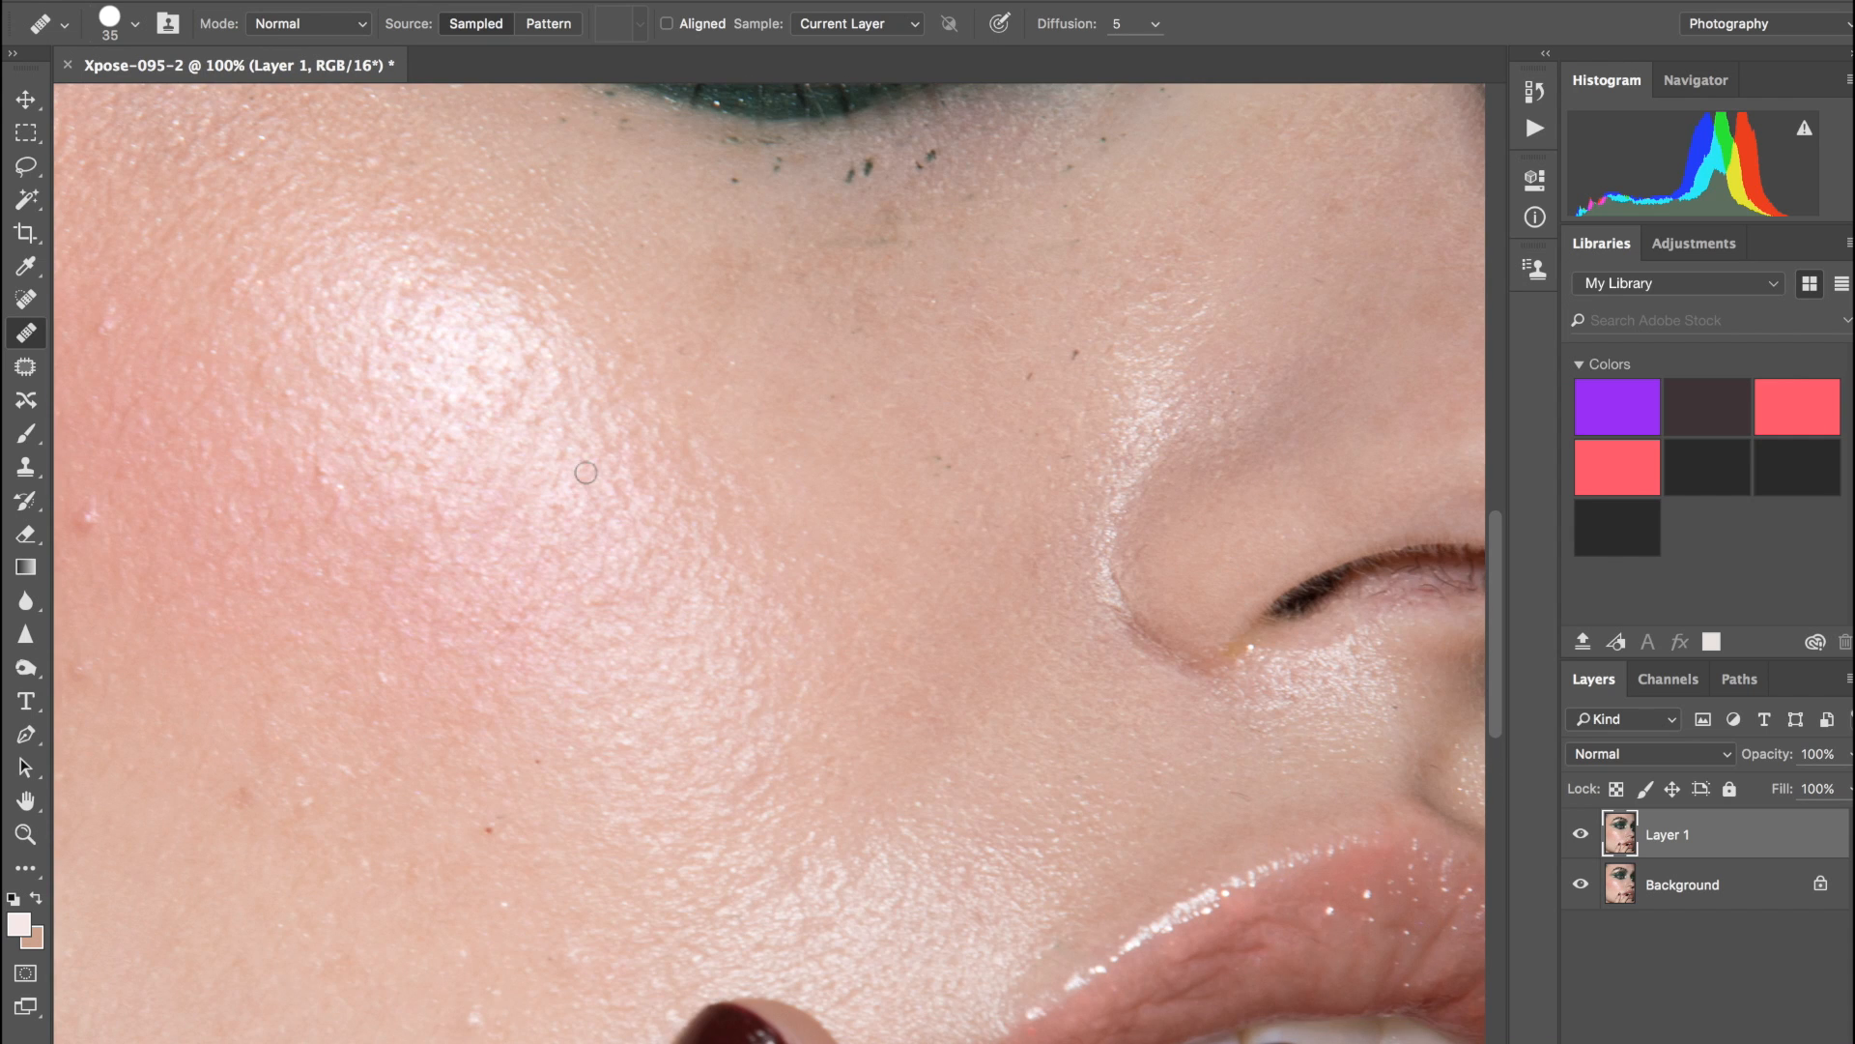
# Heal the small spots on the cheek below the highlight with the Healing Brush at size 45, sampling clean skin nearby.
pyautogui.hscroll(-6, 586, 473)
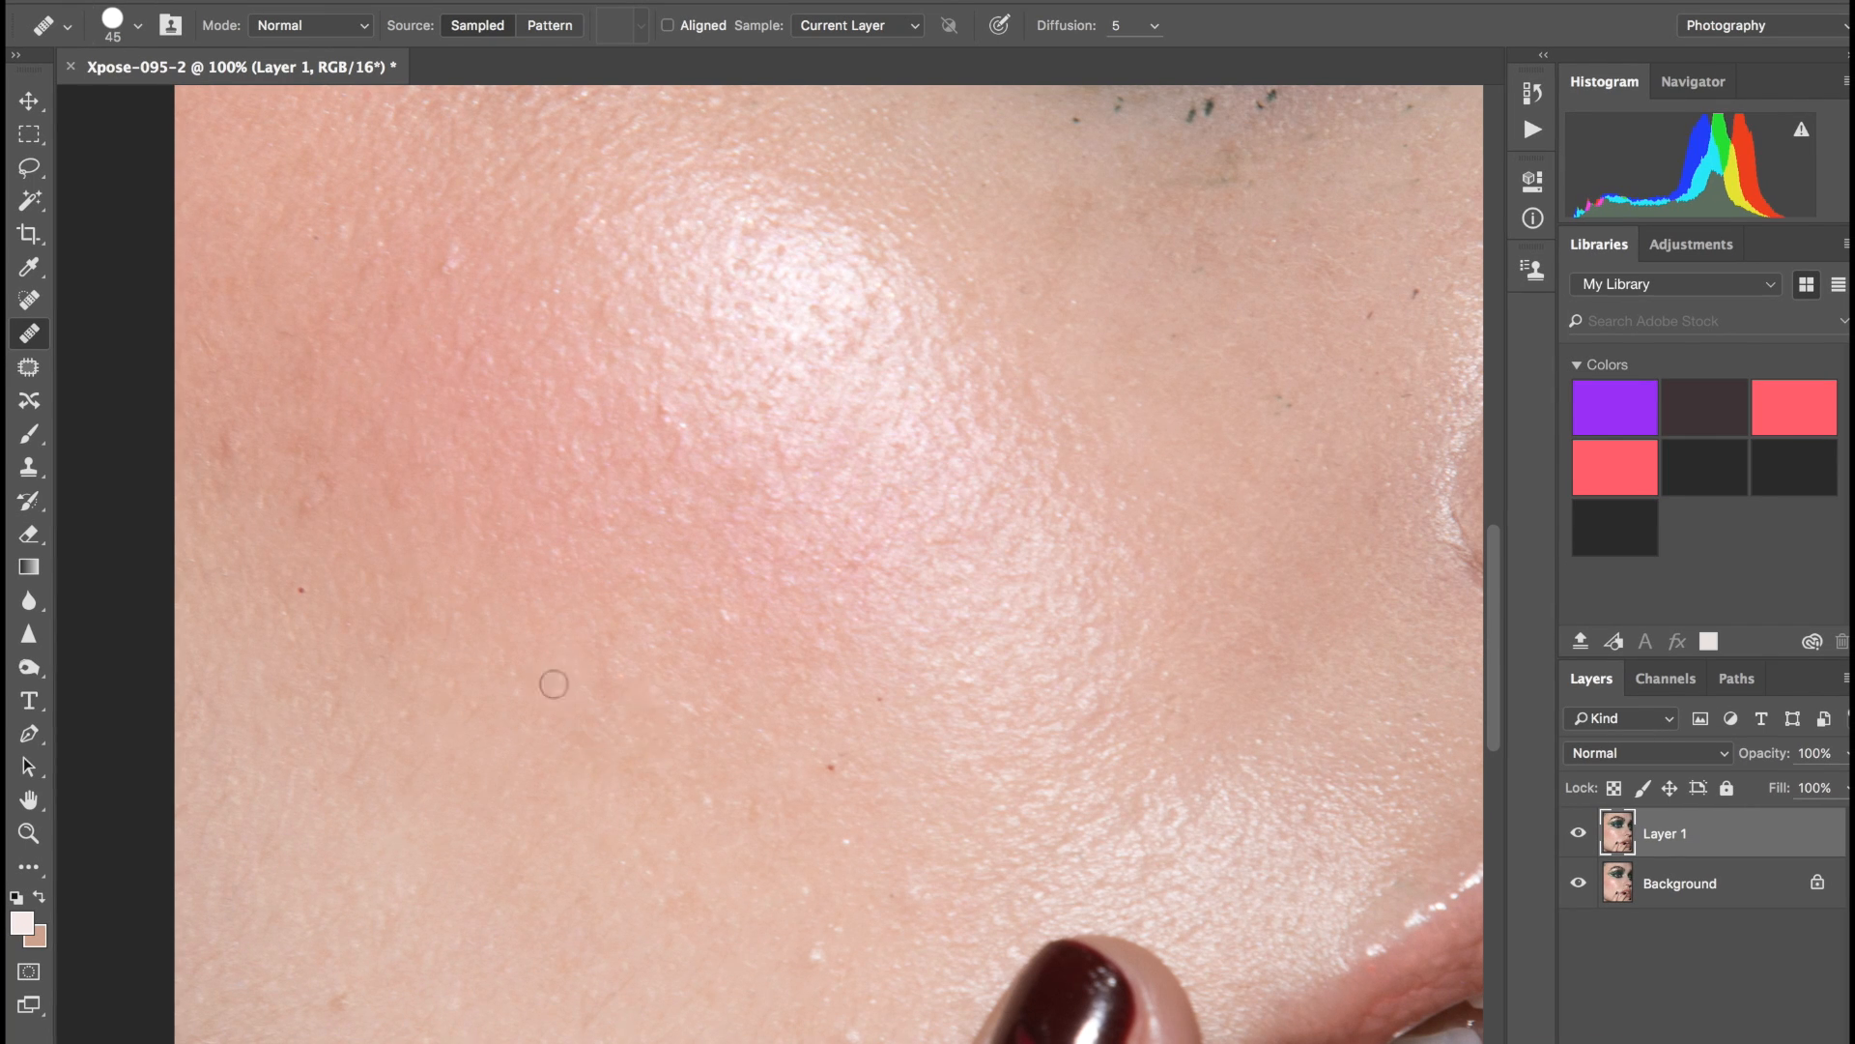
pyautogui.press('super+equal')
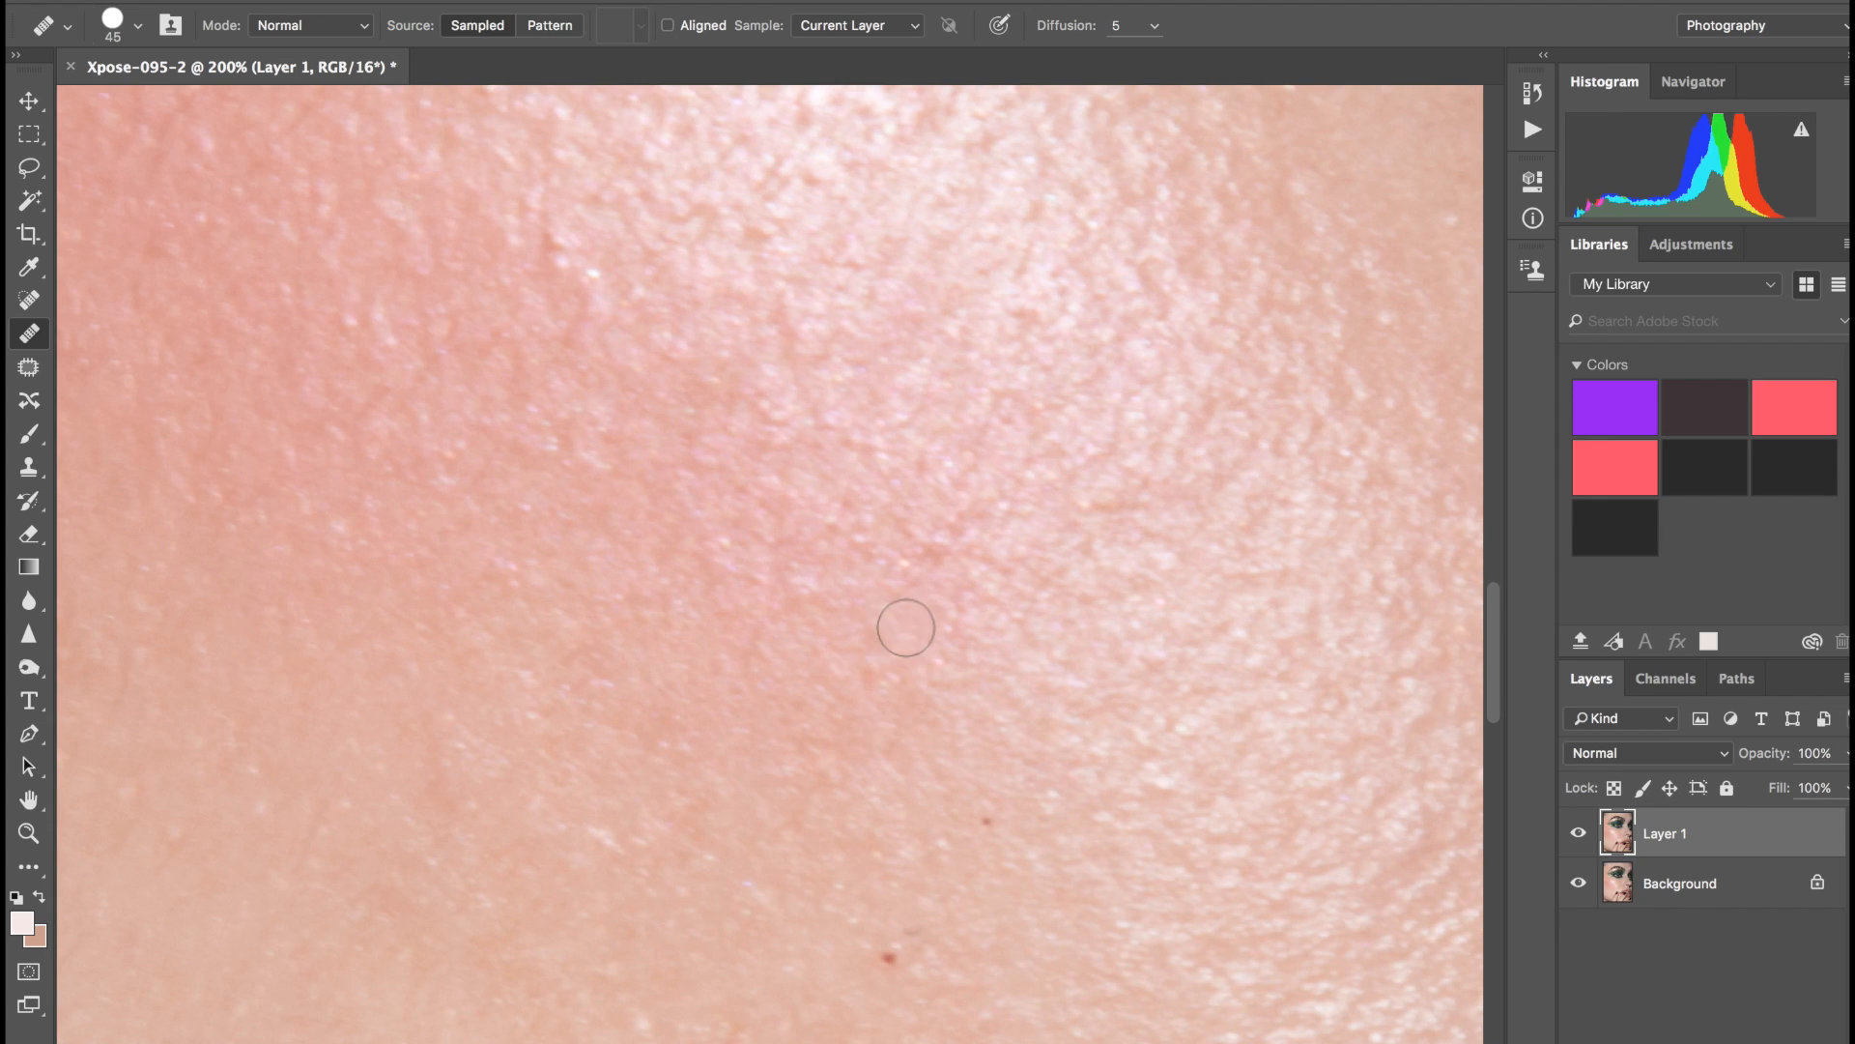
pyautogui.scroll(-3, 879, 633)
pyautogui.scroll(-3, 976, 474)
pyautogui.keyDown('alt'); pyautogui.click(881, 502); pyautogui.keyUp('alt')
pyautogui.click(841, 537)
pyautogui.keyDown('alt'); pyautogui.click(751, 631); pyautogui.keyUp('alt')
pyautogui.click(862, 663)
pyautogui.click(926, 829)
pyautogui.click(1014, 553)
# Heal the white bump and dark marks on the outer cheek around the blush with the size 45 Healing Brush.
pyautogui.hscroll(-6, 1016, 554)
pyautogui.scroll(2, 1015, 553)
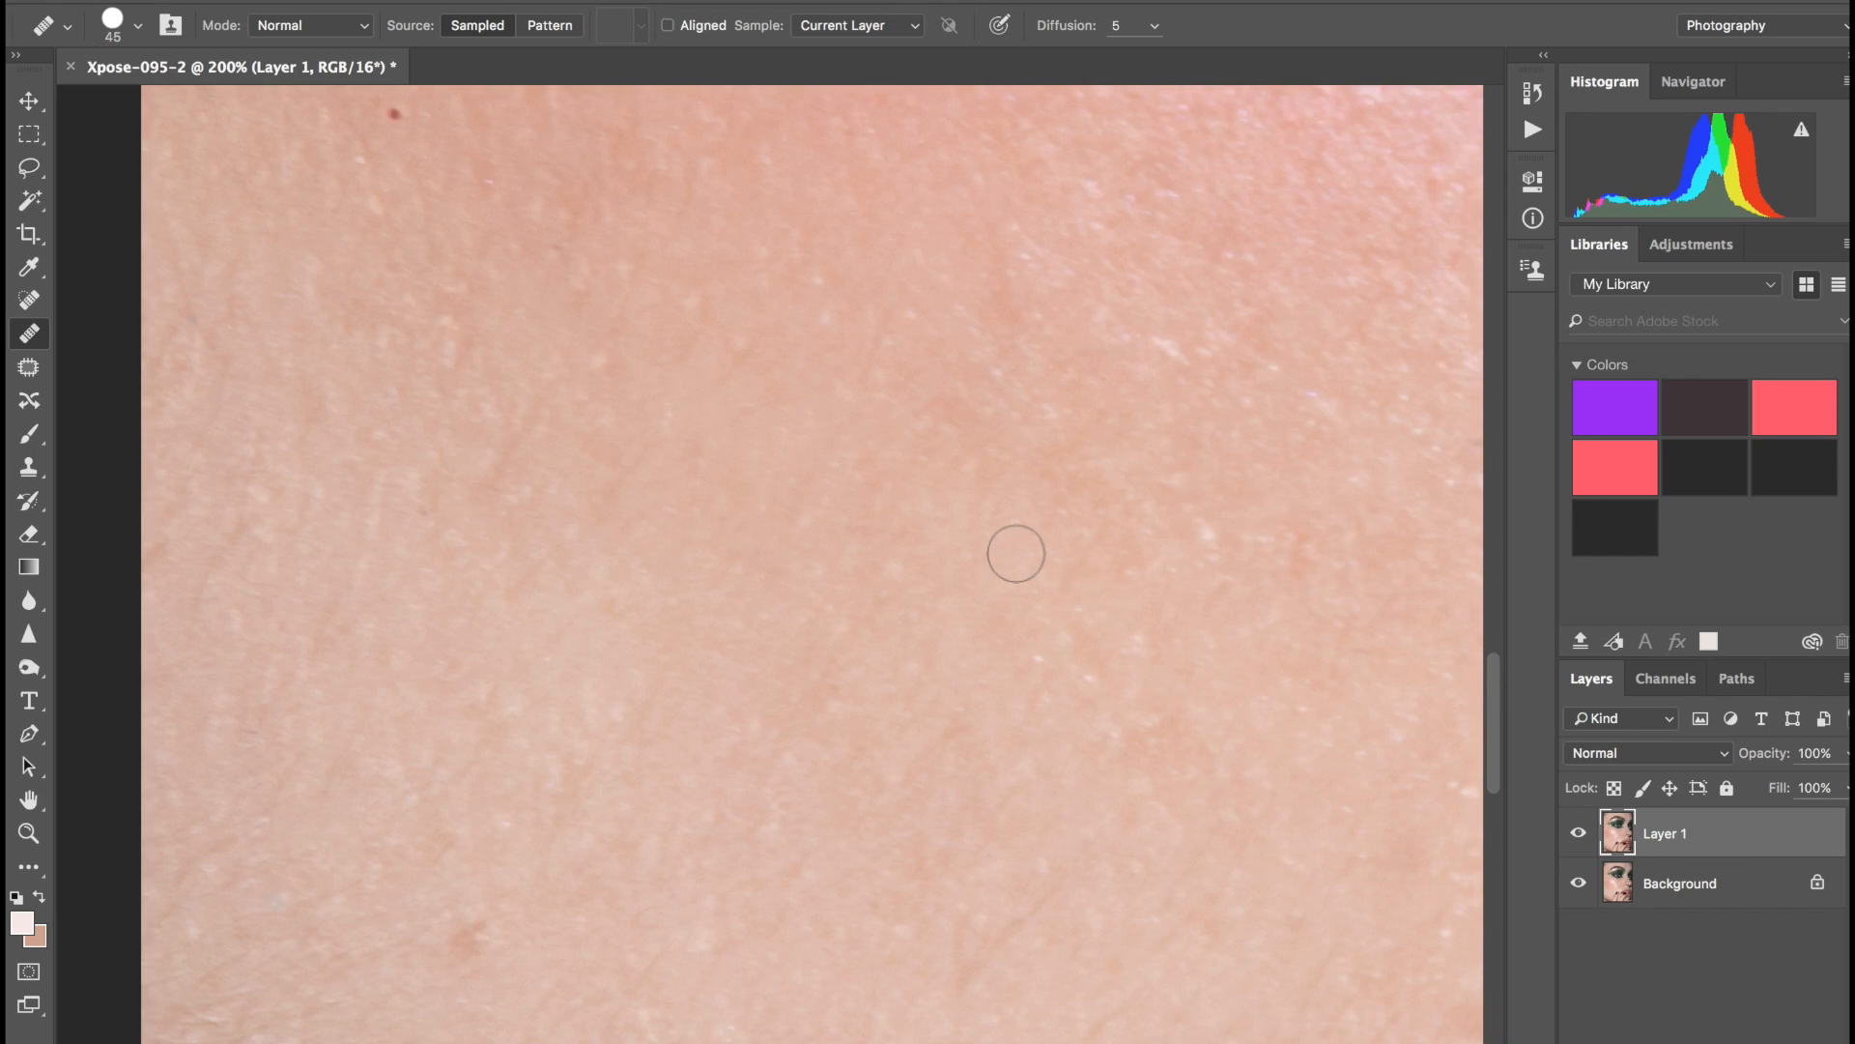
pyautogui.hscroll(-4, 567, 580)
pyautogui.scroll(10, 551, 550)
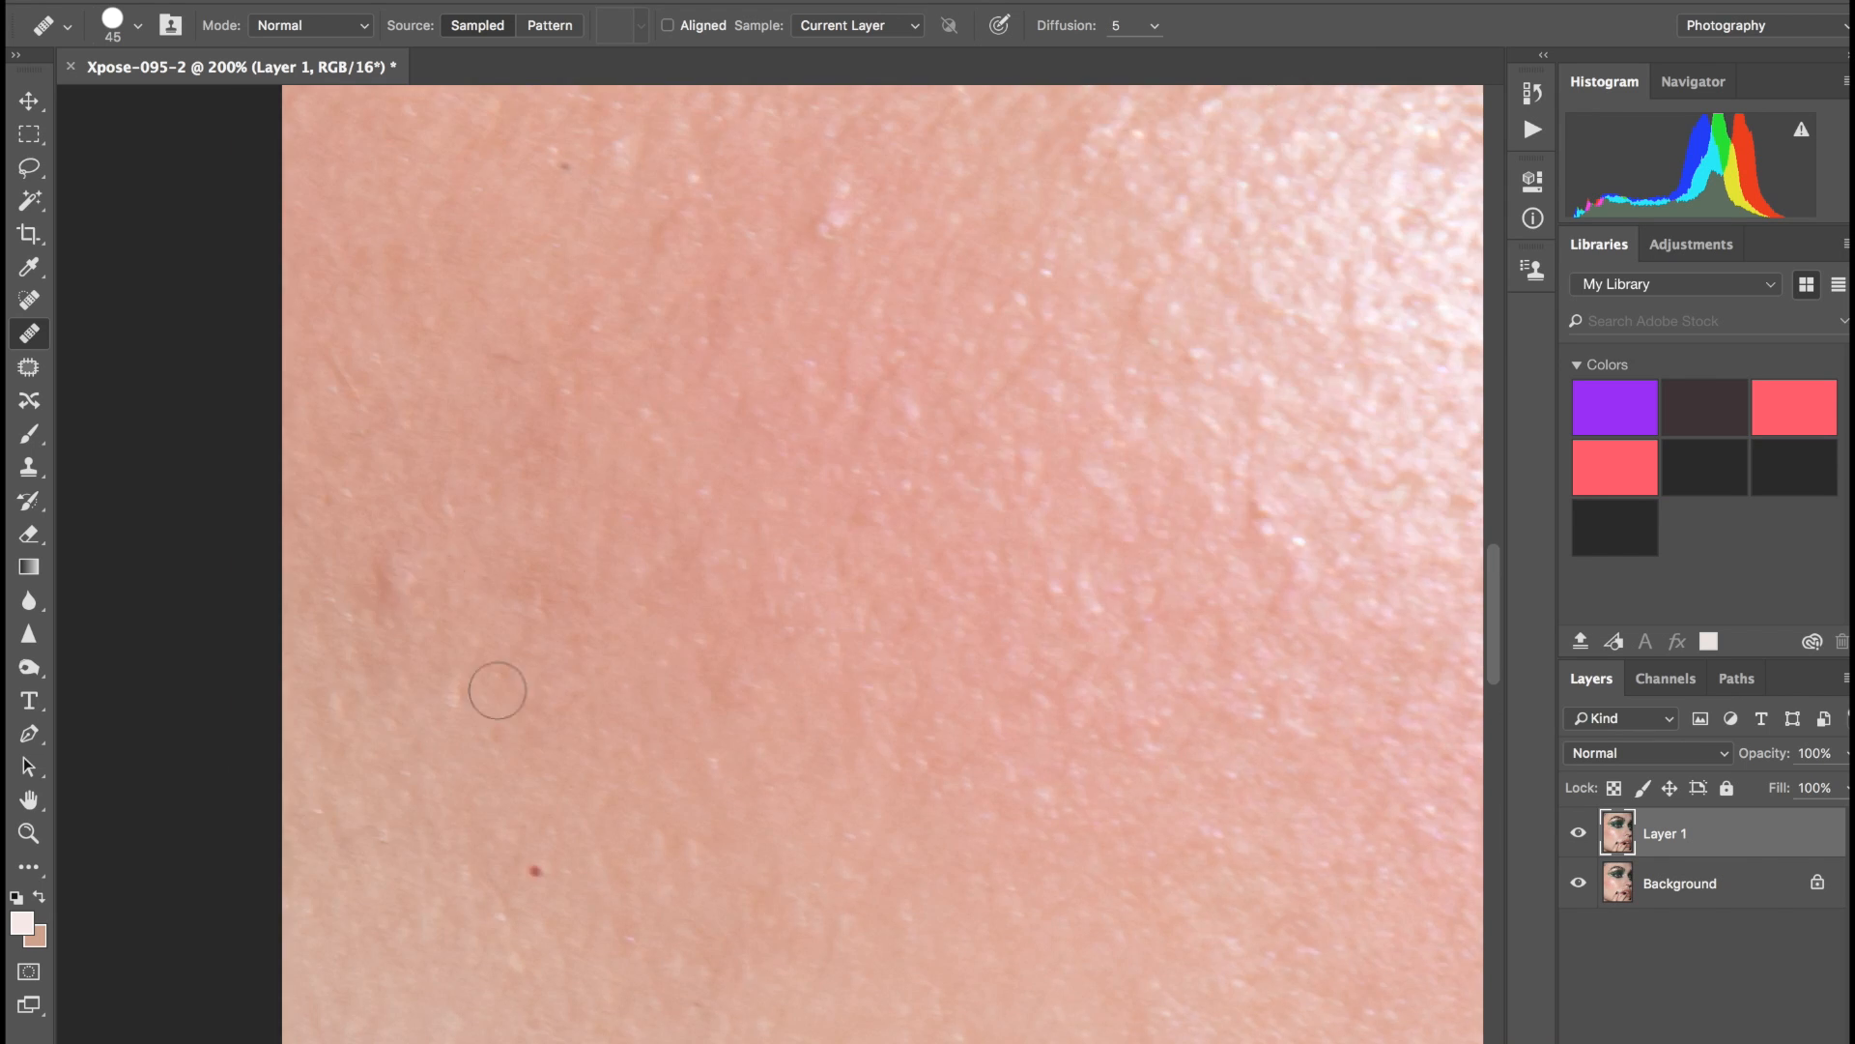
pyautogui.scroll(5, 810, 531)
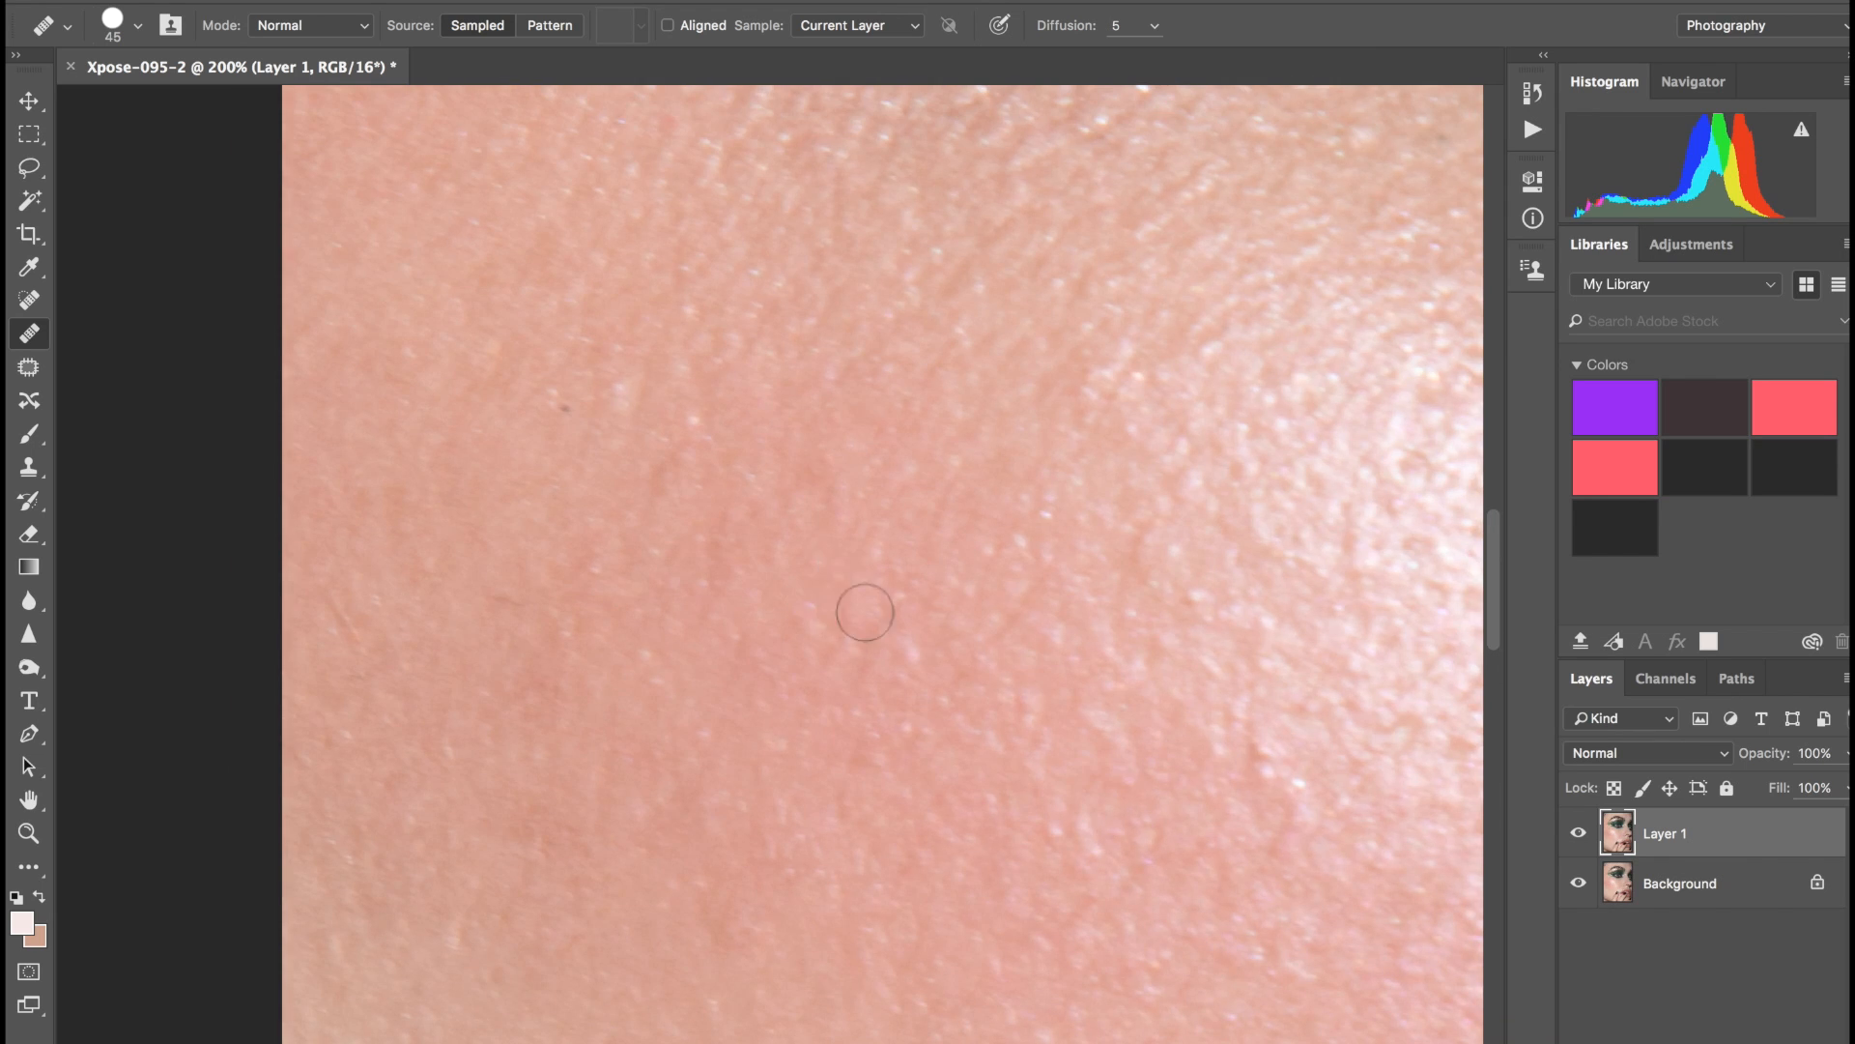
pyautogui.hscroll(-3, 870, 590)
pyautogui.scroll(5, 870, 590)
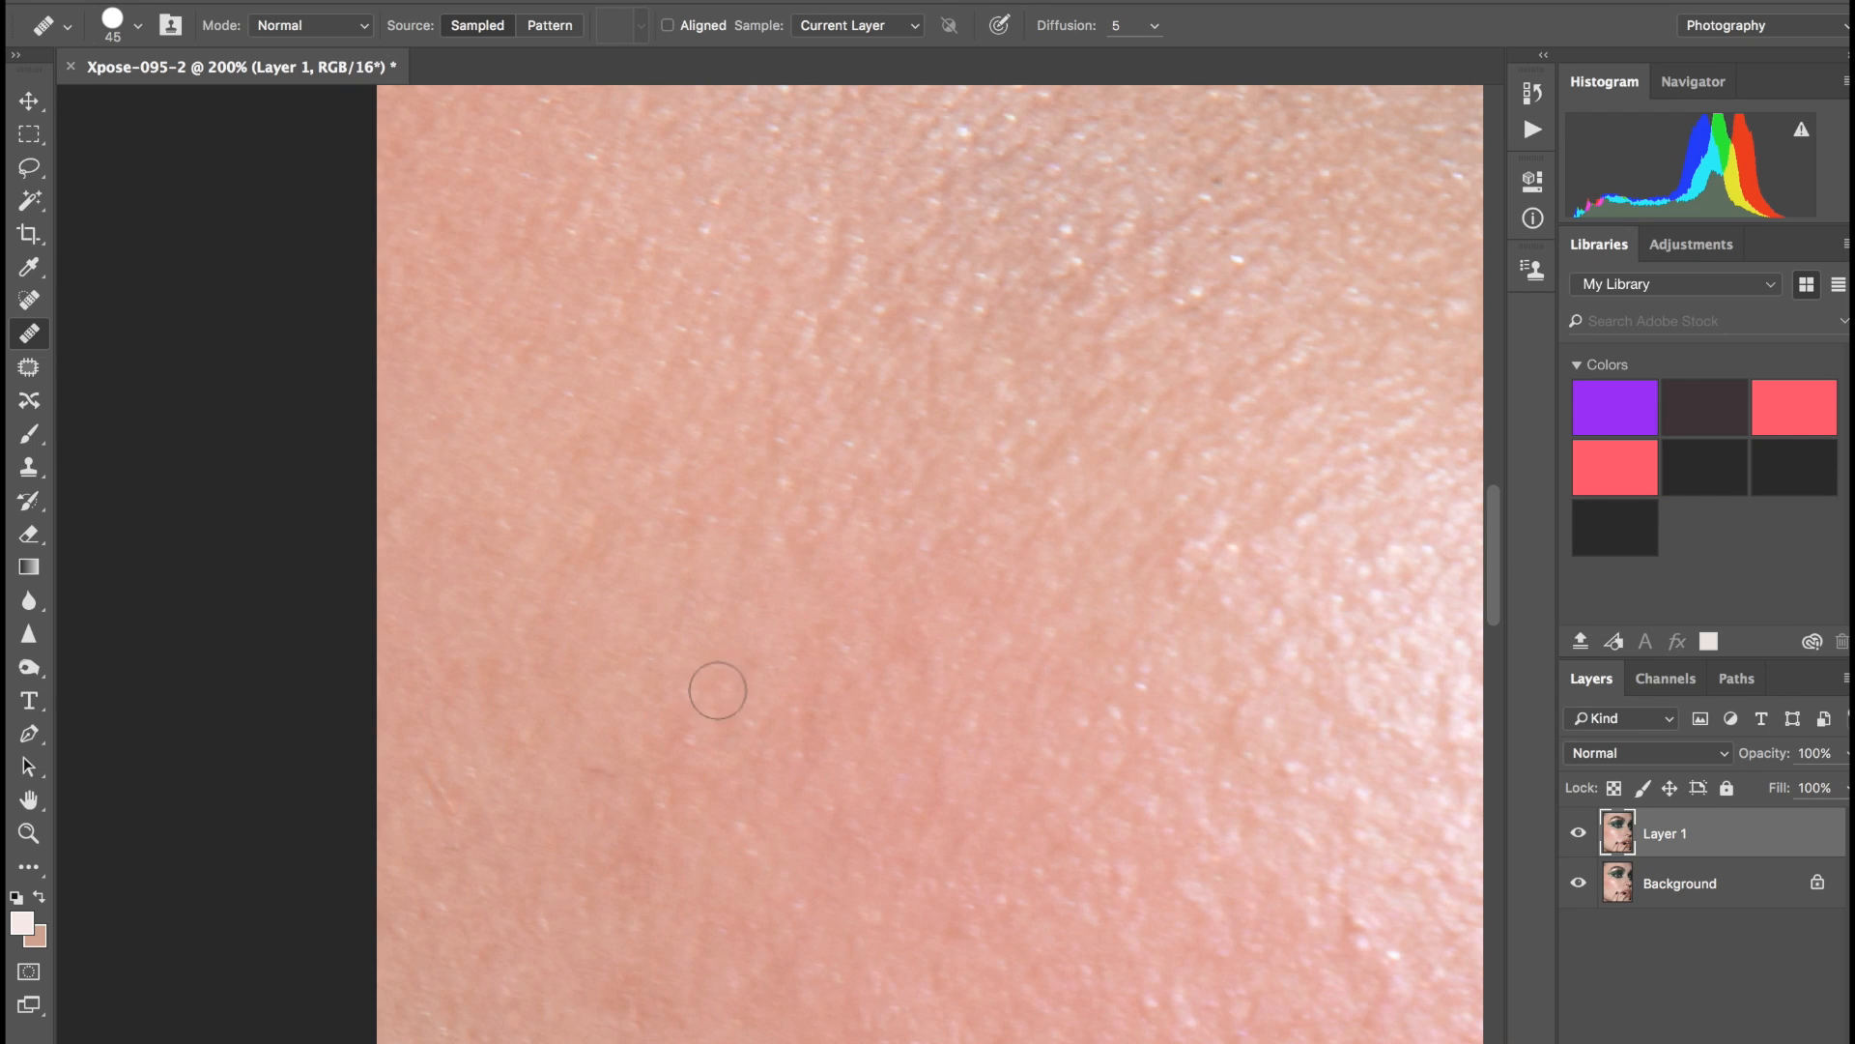
# Reduce the Healing Brush to size 20 and heal the tiny spots between the blush and the cheek highlight using sampled skin.
pyautogui.hscroll(5, 627, 828)
pyautogui.scroll(-3, 715, 764)
pyautogui.press('[')
pyautogui.press('[')
pyautogui.press('[')
pyautogui.press('[')
pyautogui.press('[')
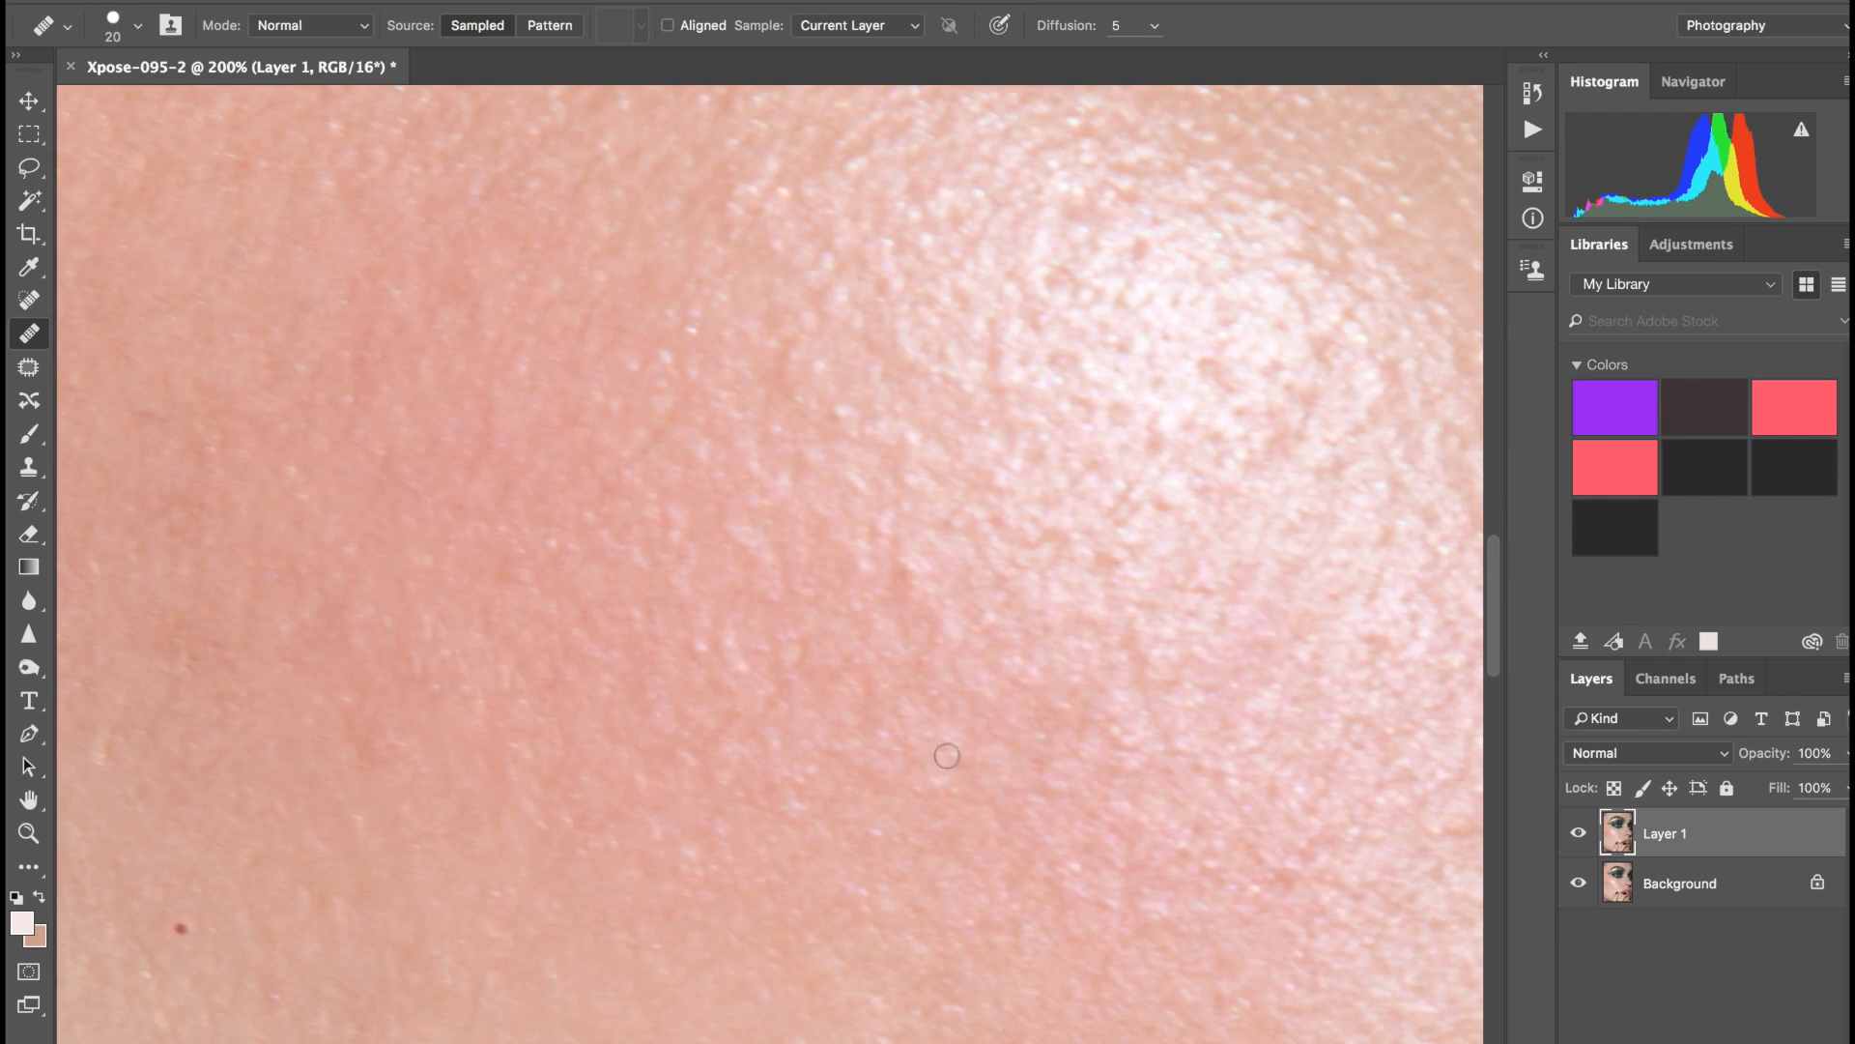
pyautogui.scroll(-3, 919, 751)
pyautogui.hscroll(3, 919, 751)
pyautogui.keyDown('alt'); pyautogui.click(1013, 772); pyautogui.keyUp('alt')
pyautogui.click(1092, 753)
# Sample clean skin and heal small marks on the lower cheek towards the jaw with the size 20 Healing Brush.
pyautogui.scroll(-5, 1035, 810)
pyautogui.hscroll(3, 1035, 810)
pyautogui.keyDown('alt'); pyautogui.click(349, 523); pyautogui.keyUp('alt')
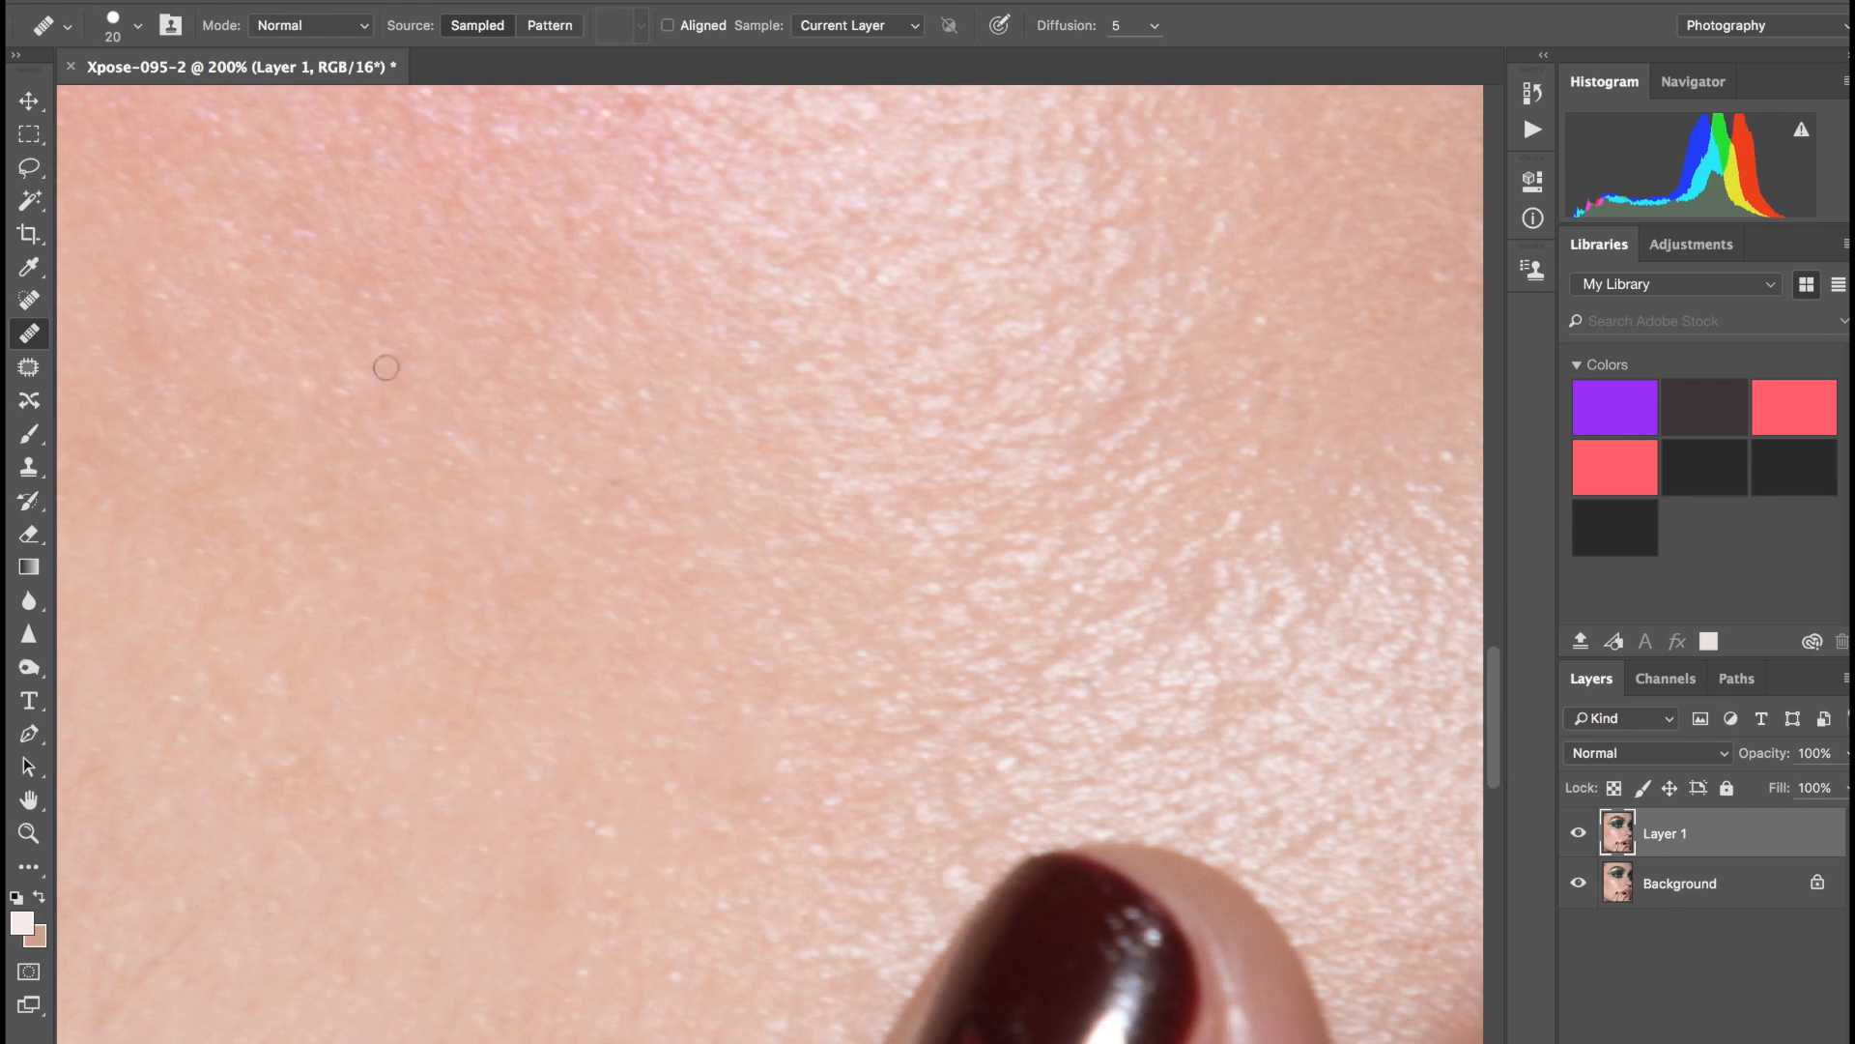
pyautogui.scroll(-3, 455, 373)
pyautogui.hscroll(-5, 455, 373)
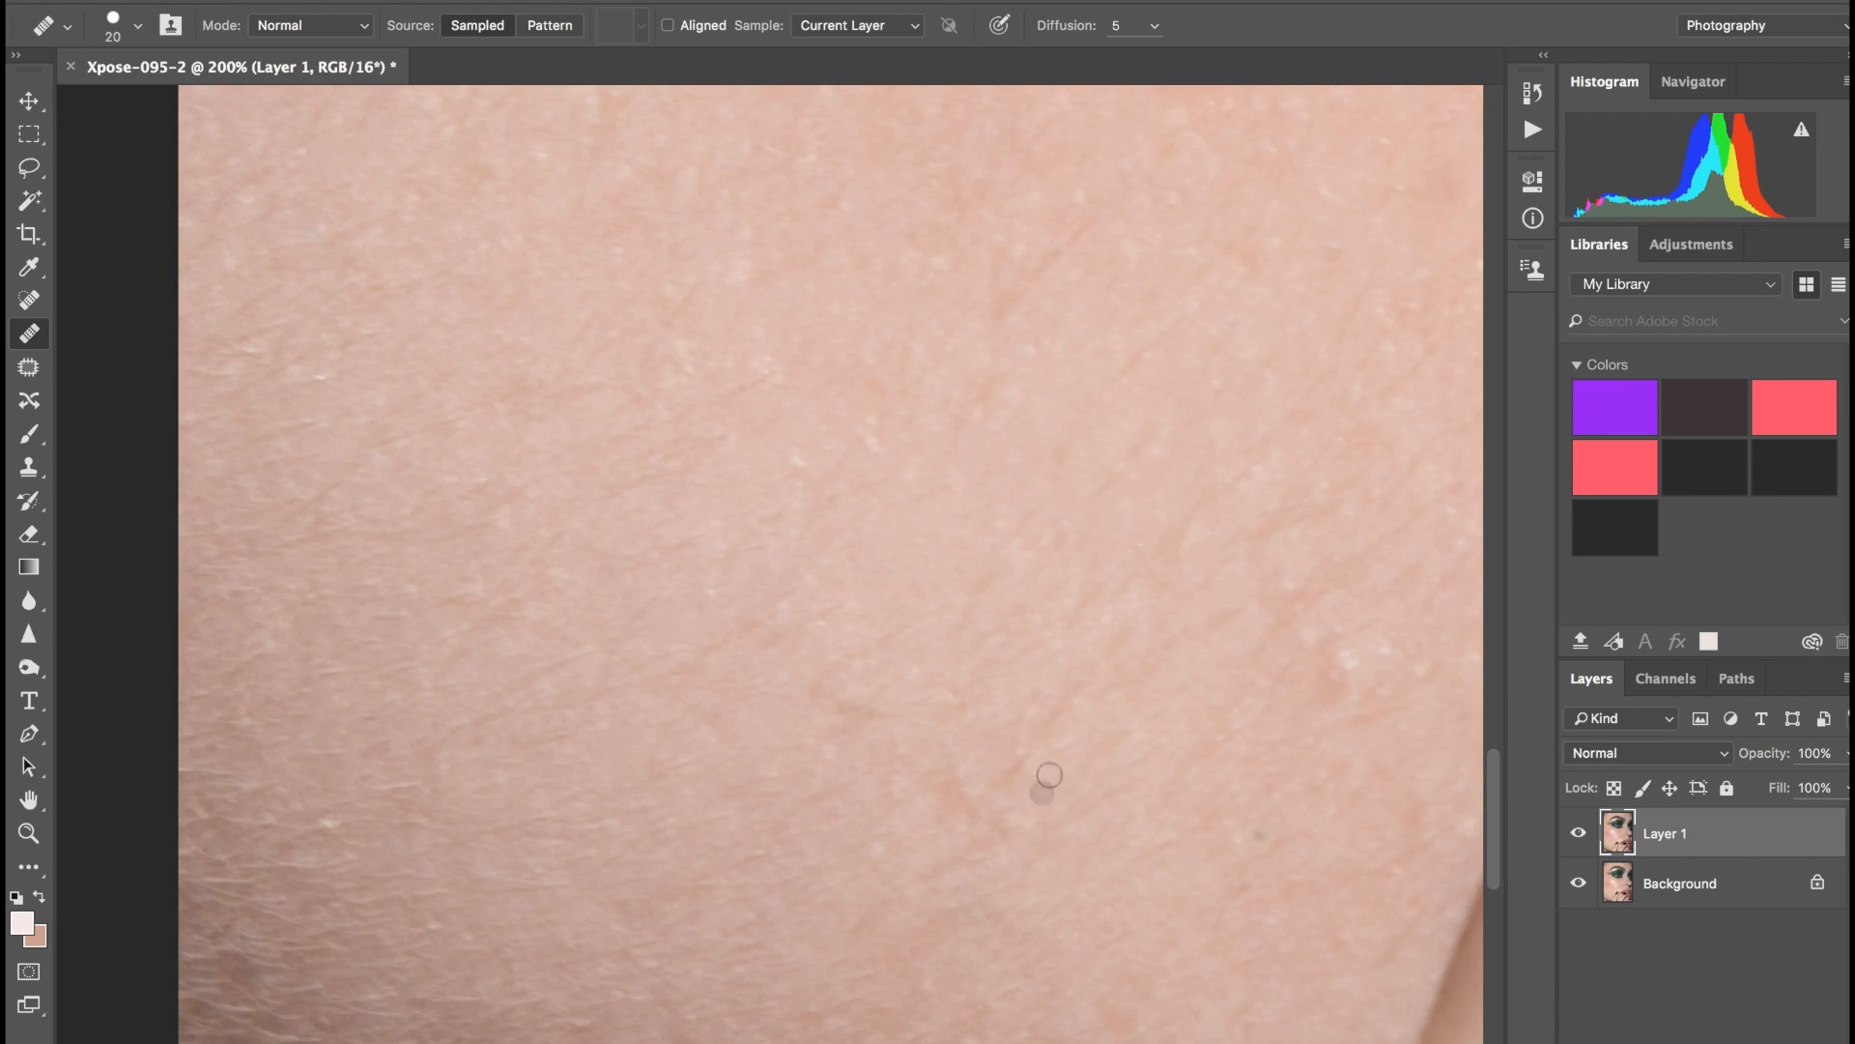
pyautogui.scroll(-3, 1050, 774)
pyautogui.hscroll(2, 1050, 774)
# Set the Healing Brush to size 30 and check the cheek for blemishes, comparing Layer 1 with the original beneath it.
pyautogui.press(']')
pyautogui.press(']')
pyautogui.scroll(4, 1234, 584)
pyautogui.hscroll(-3, 1234, 583)
pyautogui.hscroll(1, 571, 675)
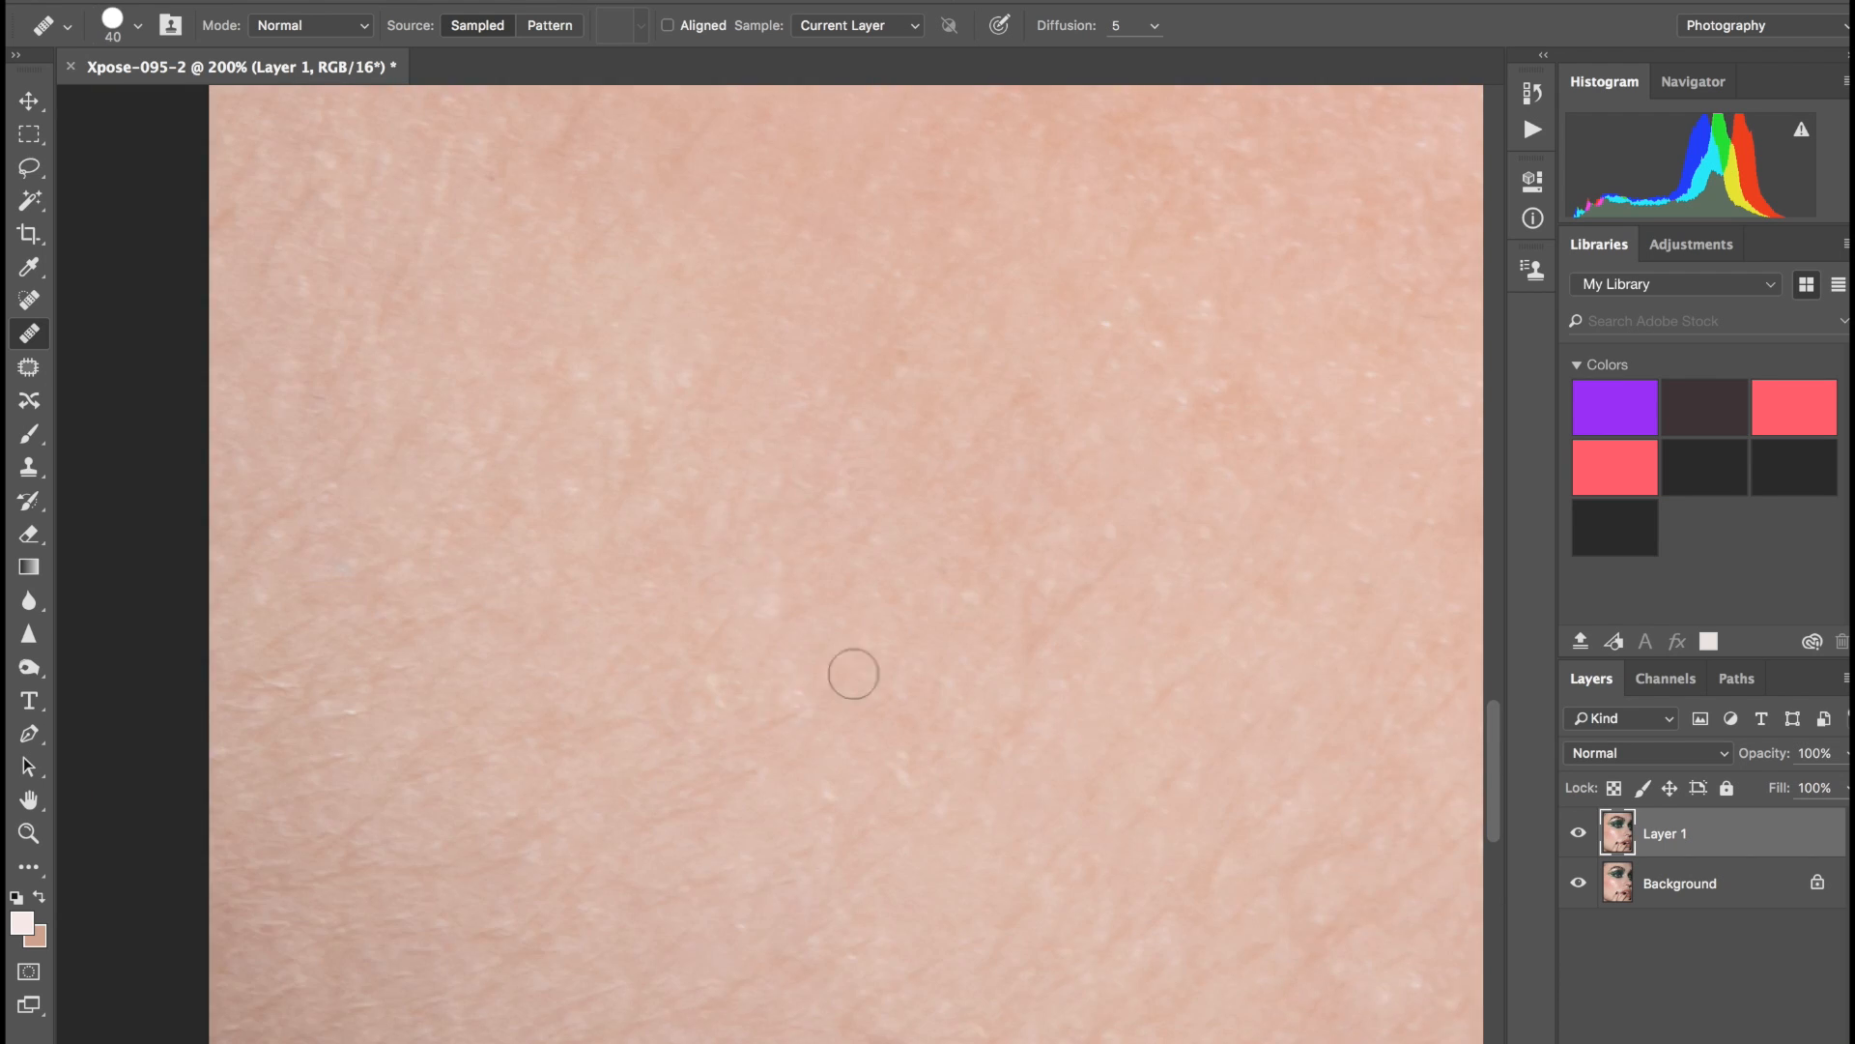
pyautogui.hscroll(3, 899, 418)
pyautogui.scroll(-5, 916, 480)
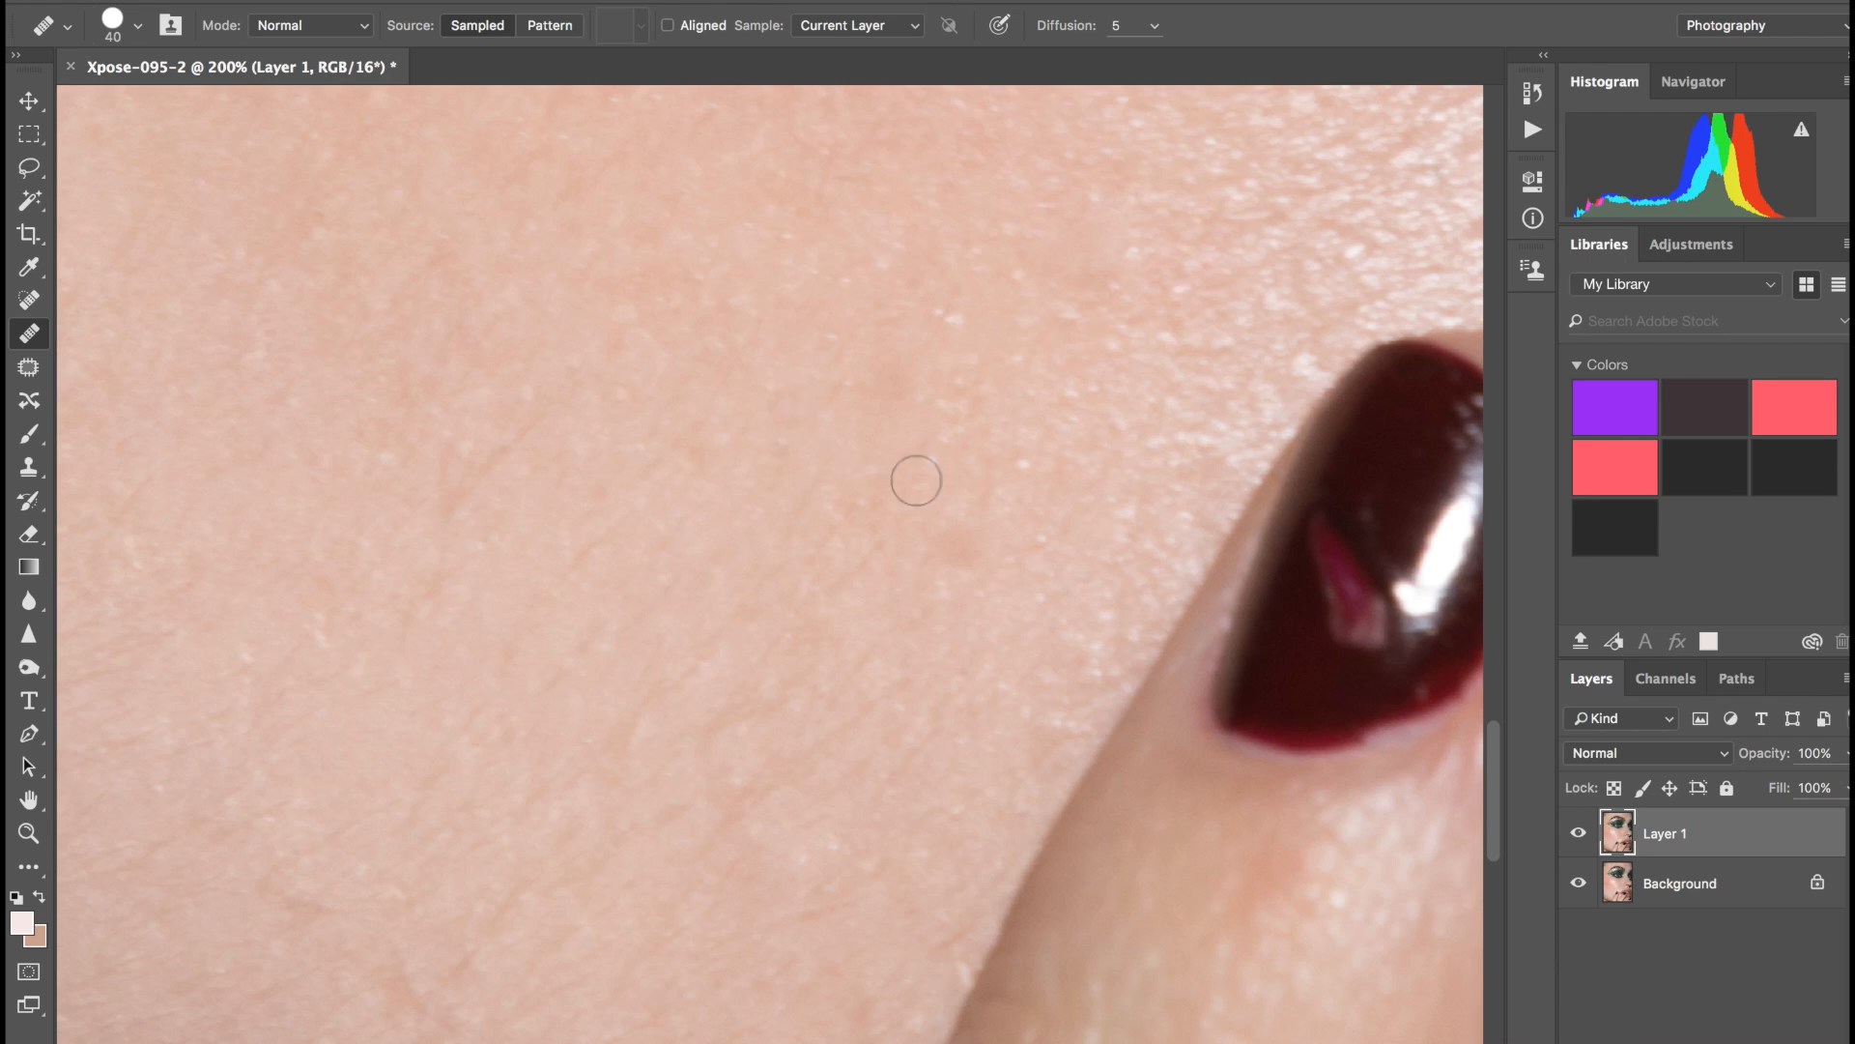
pyautogui.scroll(8, 887, 381)
pyautogui.hscroll(3, 886, 380)
pyautogui.press('[')
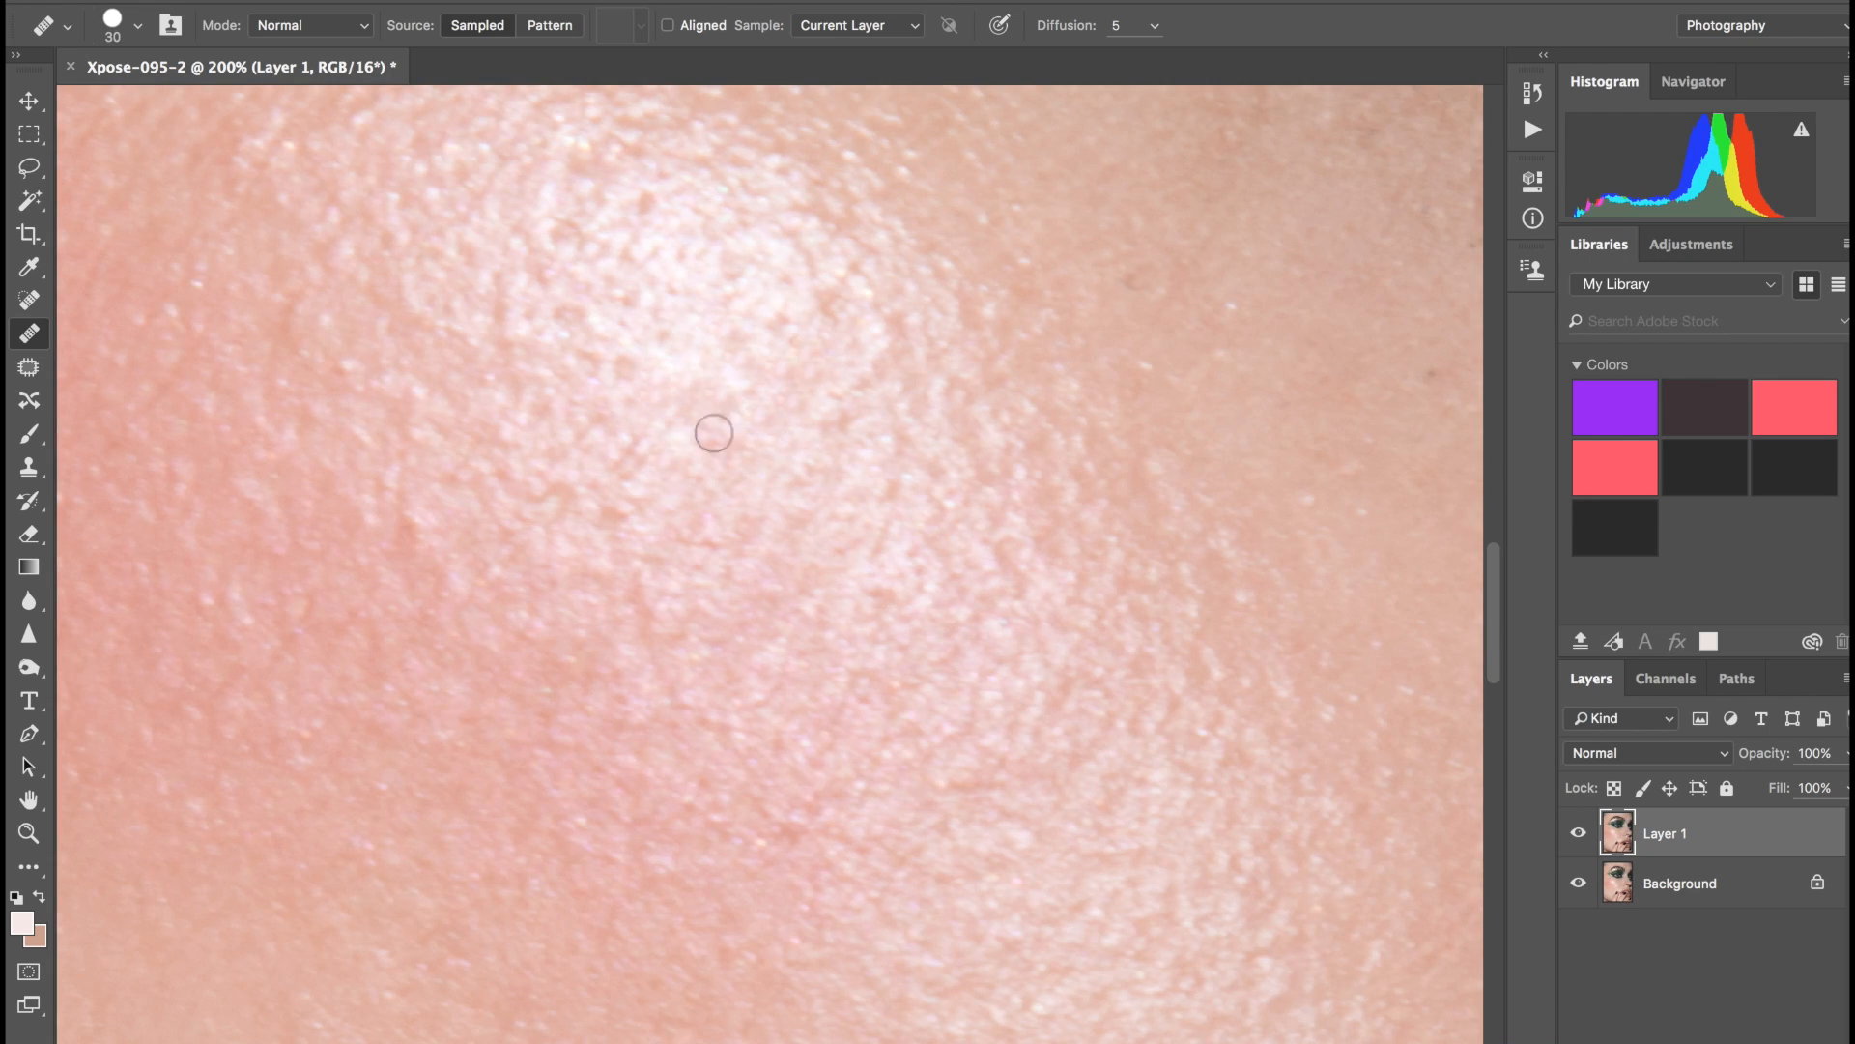
pyautogui.scroll(2, 633, 426)
pyautogui.hscroll(-2, 634, 427)
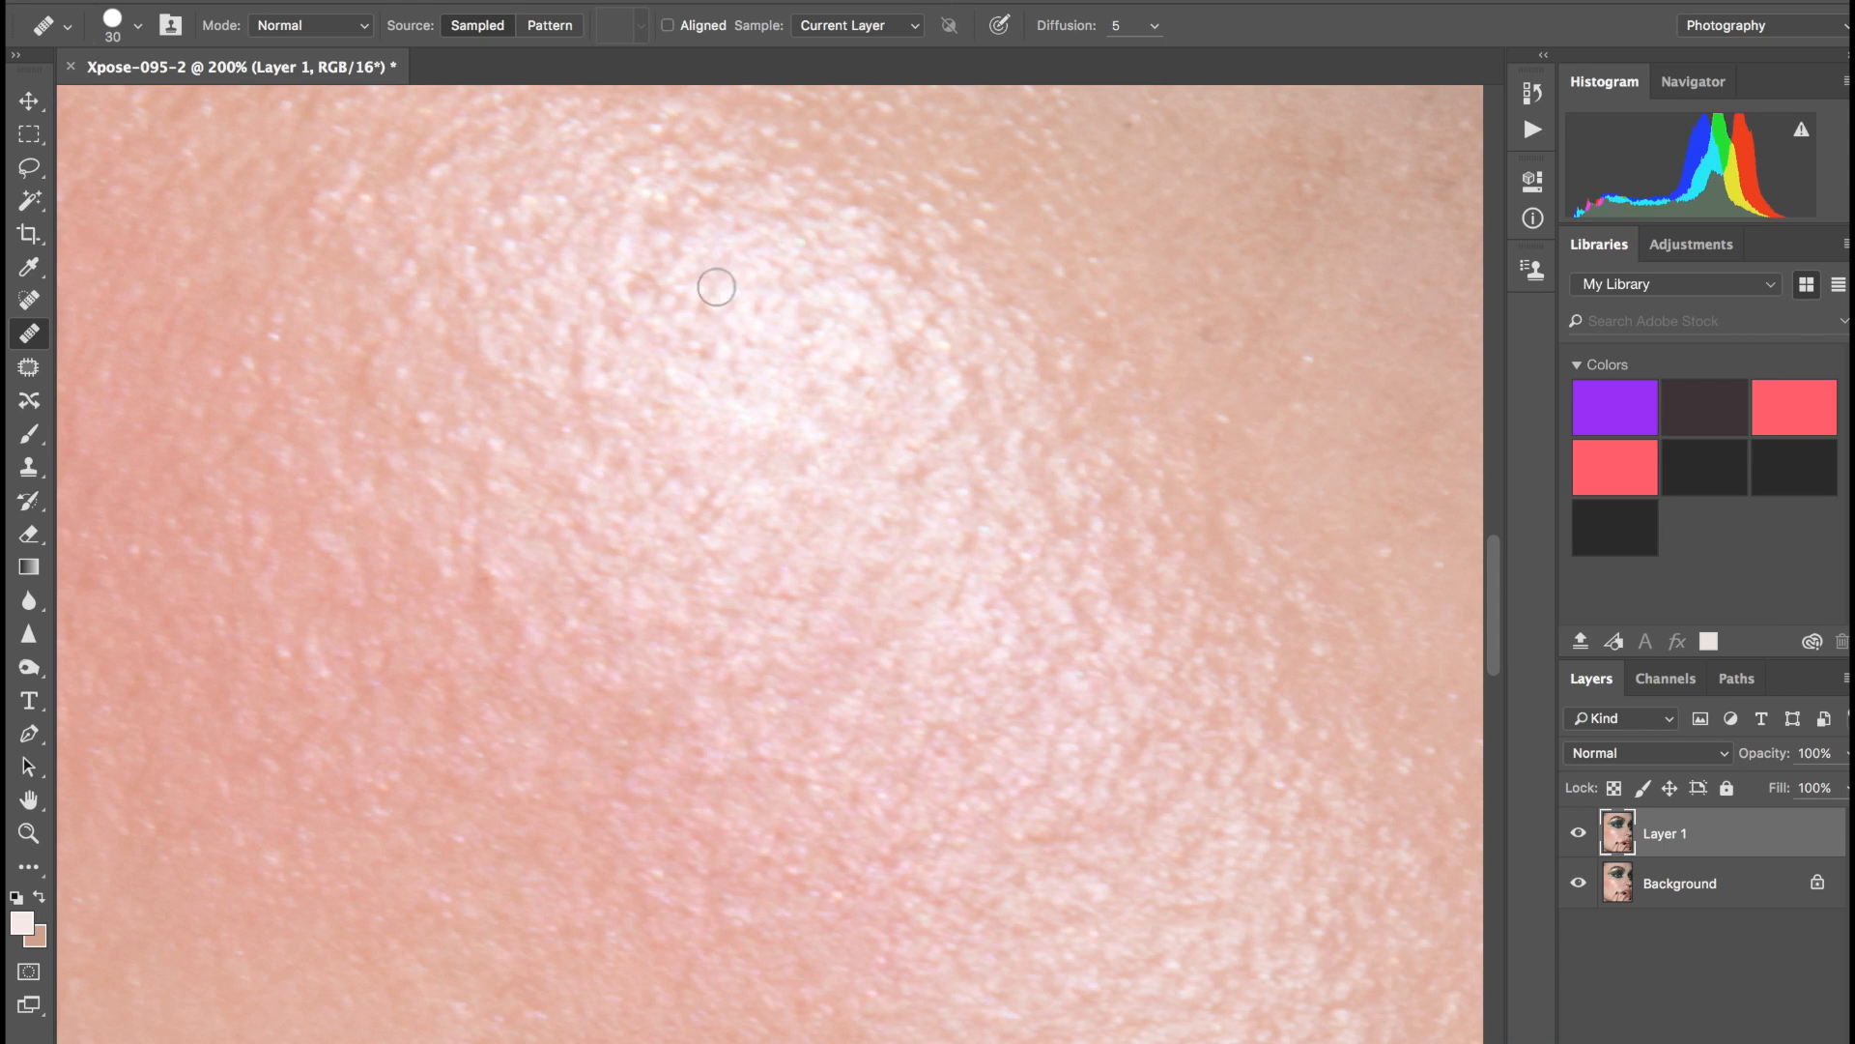
pyautogui.hscroll(-8, 716, 287)
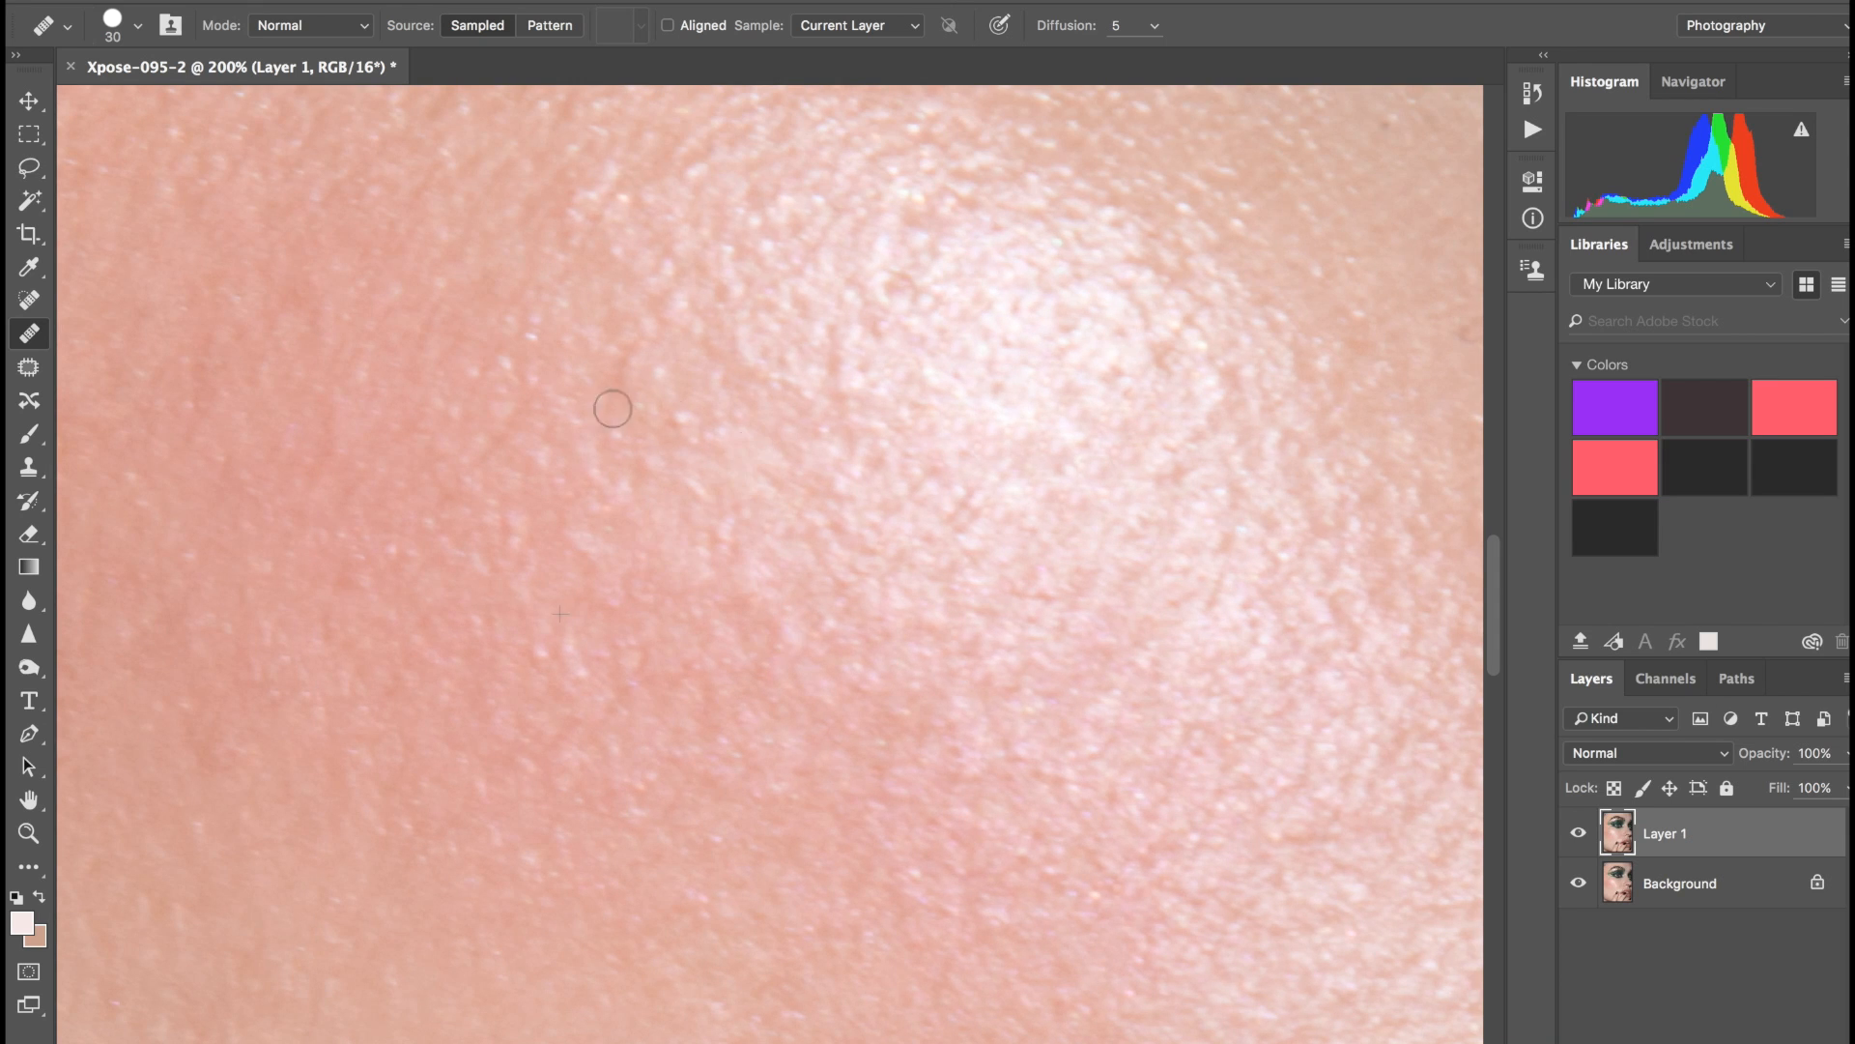
pyautogui.scroll(-3, 915, 232)
pyautogui.click(1579, 833)
pyautogui.click(1579, 833)
# Heal the small dark red spot on the outer cheek below the blush with the size 30 Healing Brush.
pyautogui.scroll(-3, 1072, 472)
pyautogui.hscroll(3, 1073, 472)
pyautogui.hscroll(-15, 644, 535)
pyautogui.scroll(-7, 644, 535)
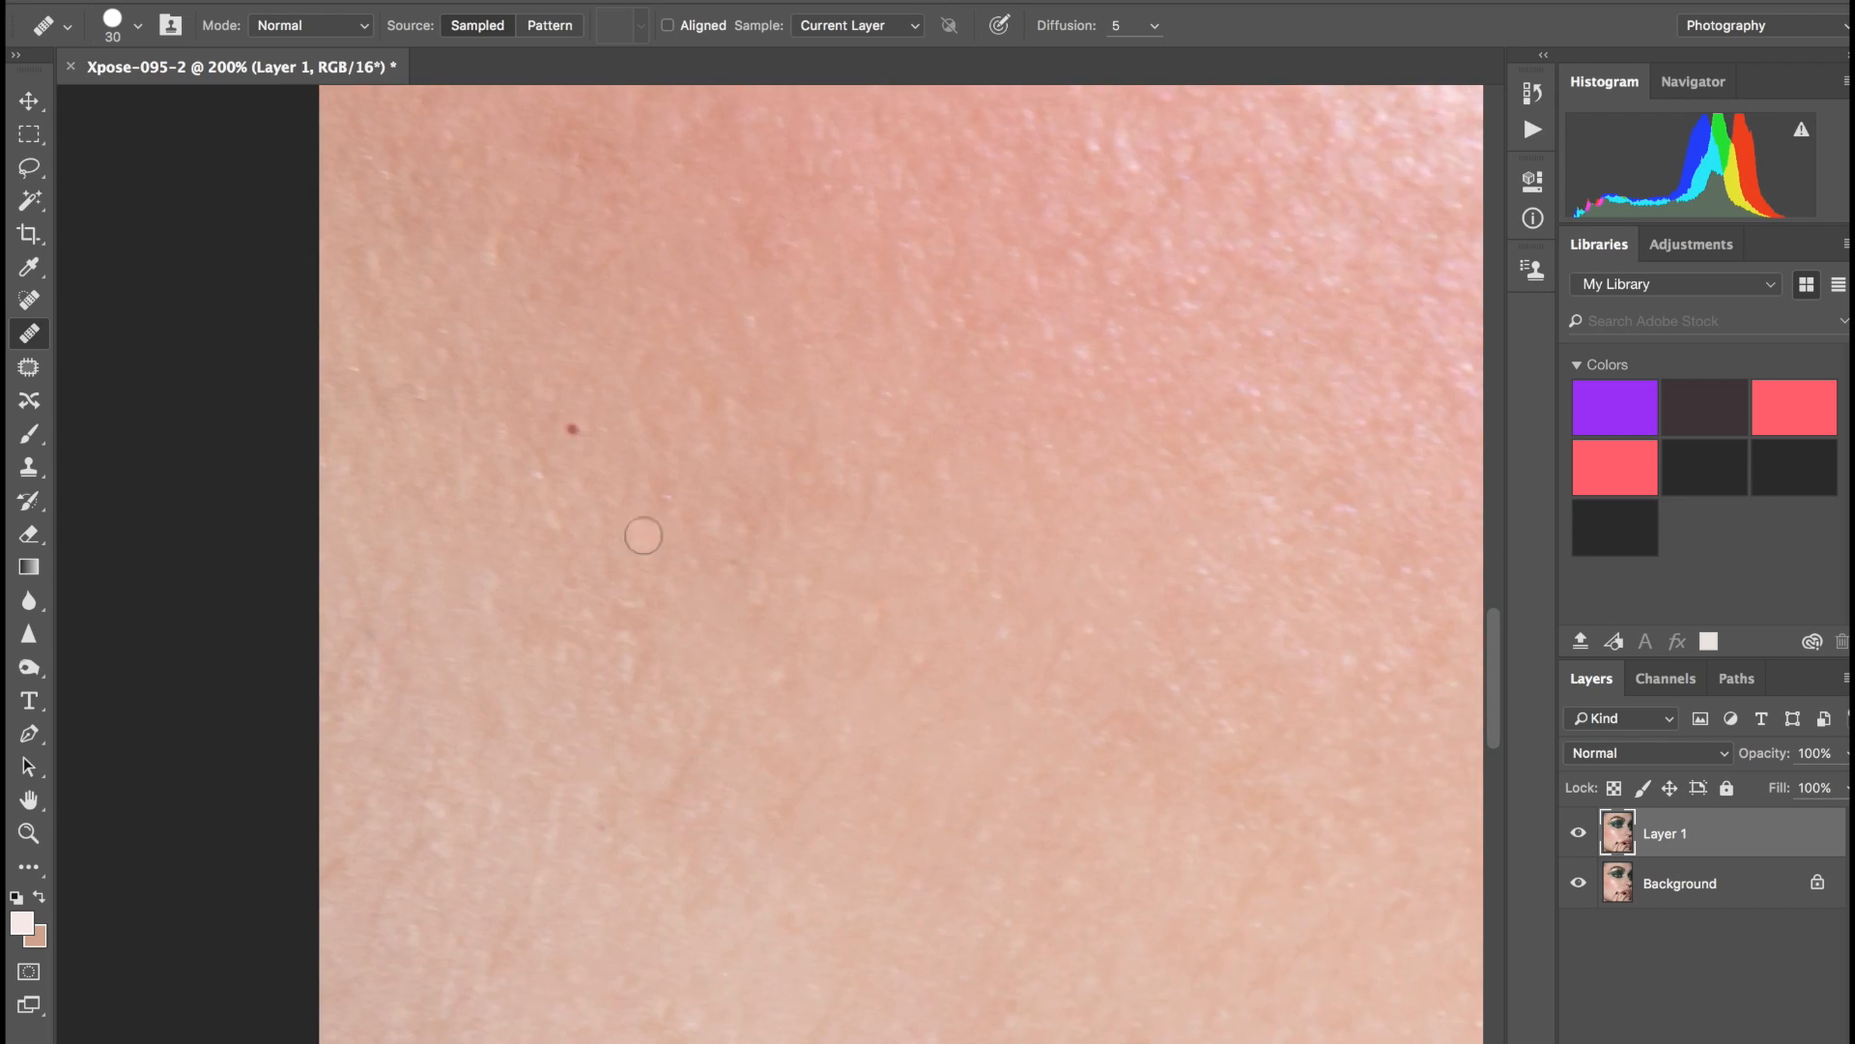
pyautogui.click(574, 426)
# Heal the dark specks and small marks between the cheek highlight and the side of the nose with the size 30 Healing Brush.
pyautogui.scroll(12, 572, 423)
pyautogui.hscroll(10, 572, 423)
pyautogui.hscroll(4, 841, 406)
pyautogui.scroll(-3, 840, 406)
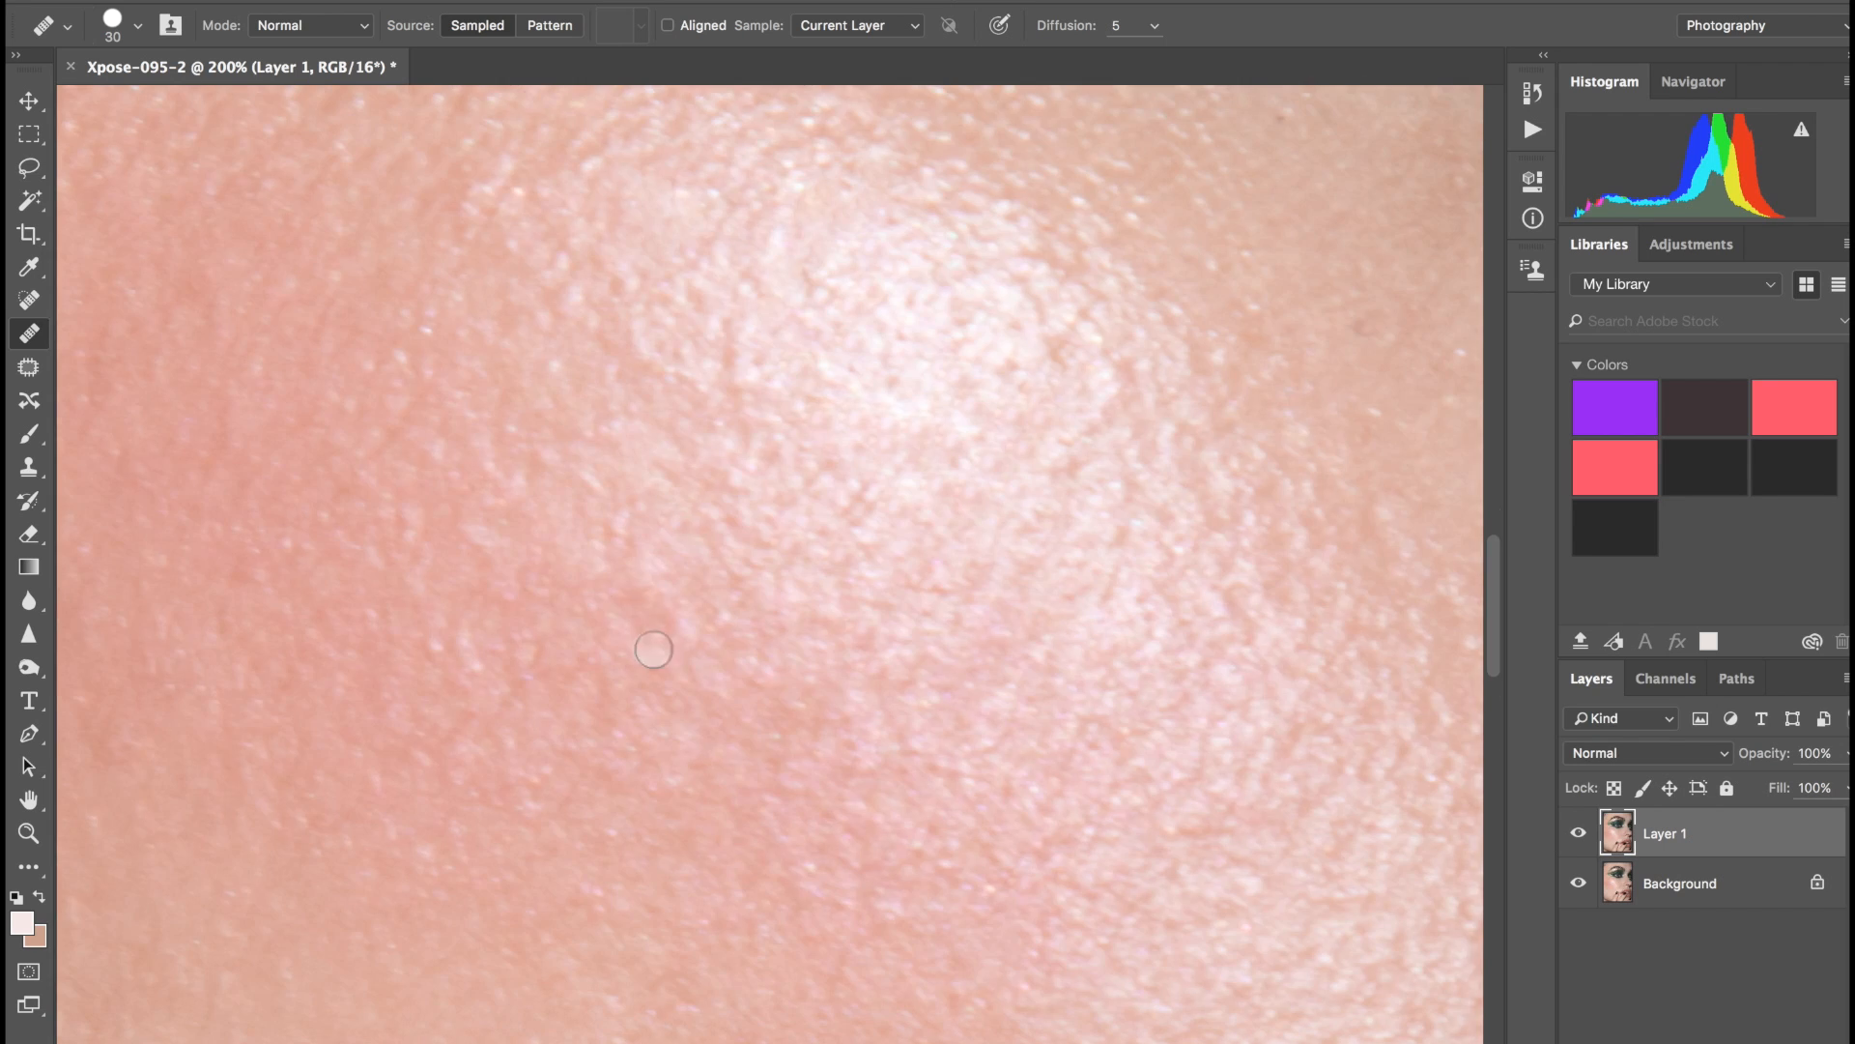
pyautogui.hscroll(10, 928, 609)
pyautogui.scroll(-3, 928, 609)
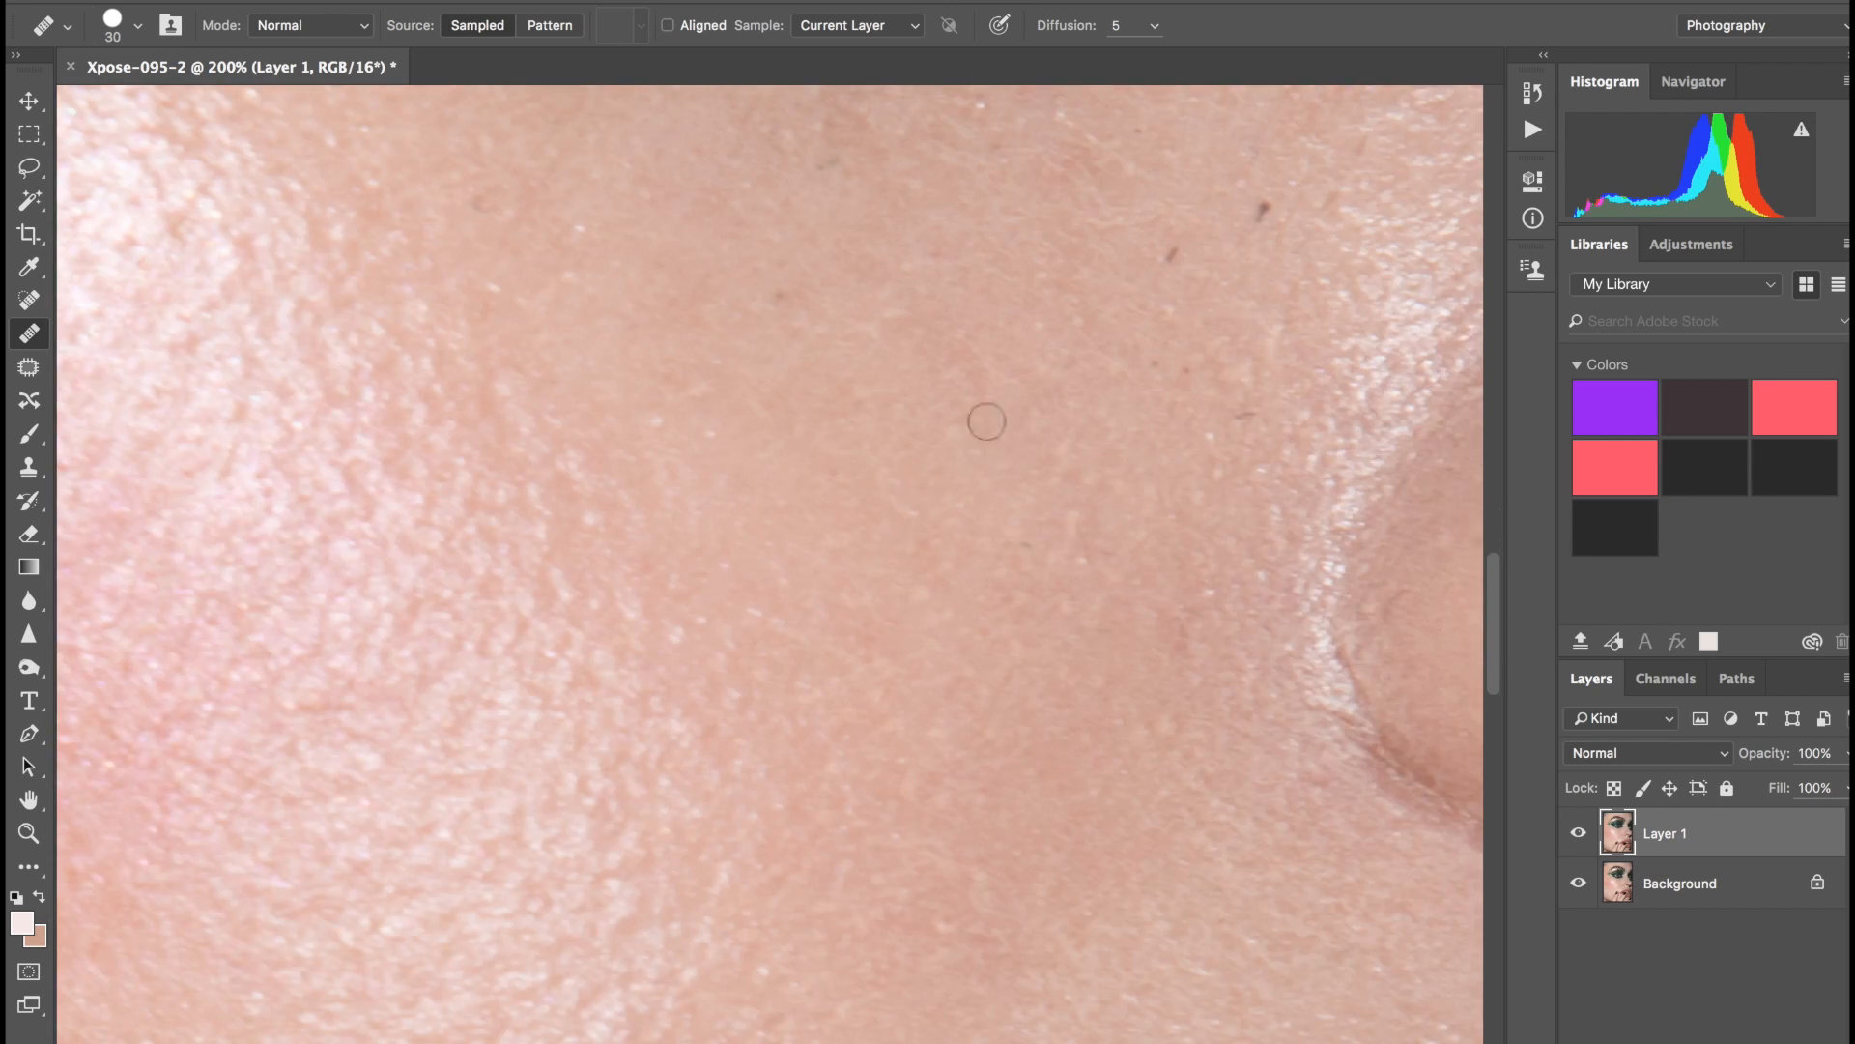
pyautogui.click(777, 296)
pyautogui.scroll(3, 777, 296)
pyautogui.hscroll(3, 777, 296)
pyautogui.click(1057, 368)
pyautogui.click(1150, 320)
pyautogui.click(1053, 478)
pyautogui.click(1131, 530)
# Heal the four large dark makeup specks on the skin beneath the lower lashes with the size 30 Healing Brush.
pyautogui.scroll(1, 1100, 471)
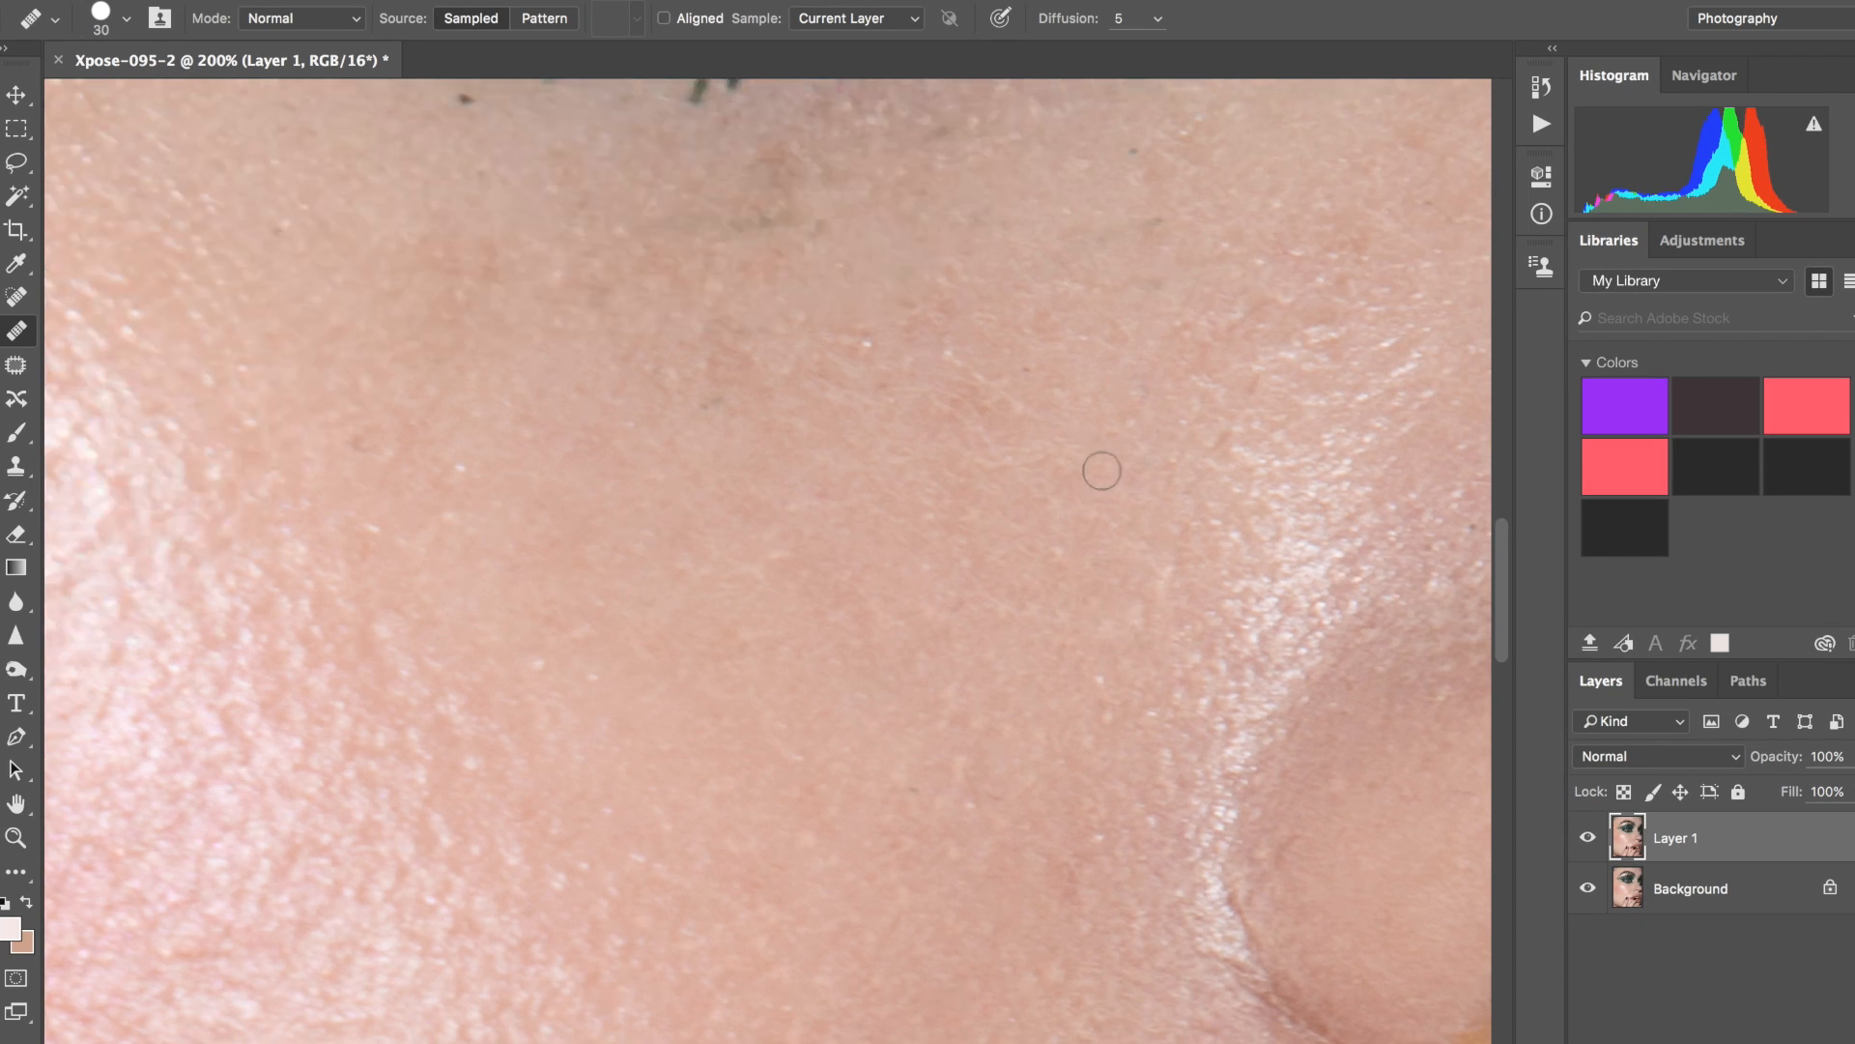
pyautogui.scroll(5, 1102, 470)
pyautogui.scroll(4, 1069, 393)
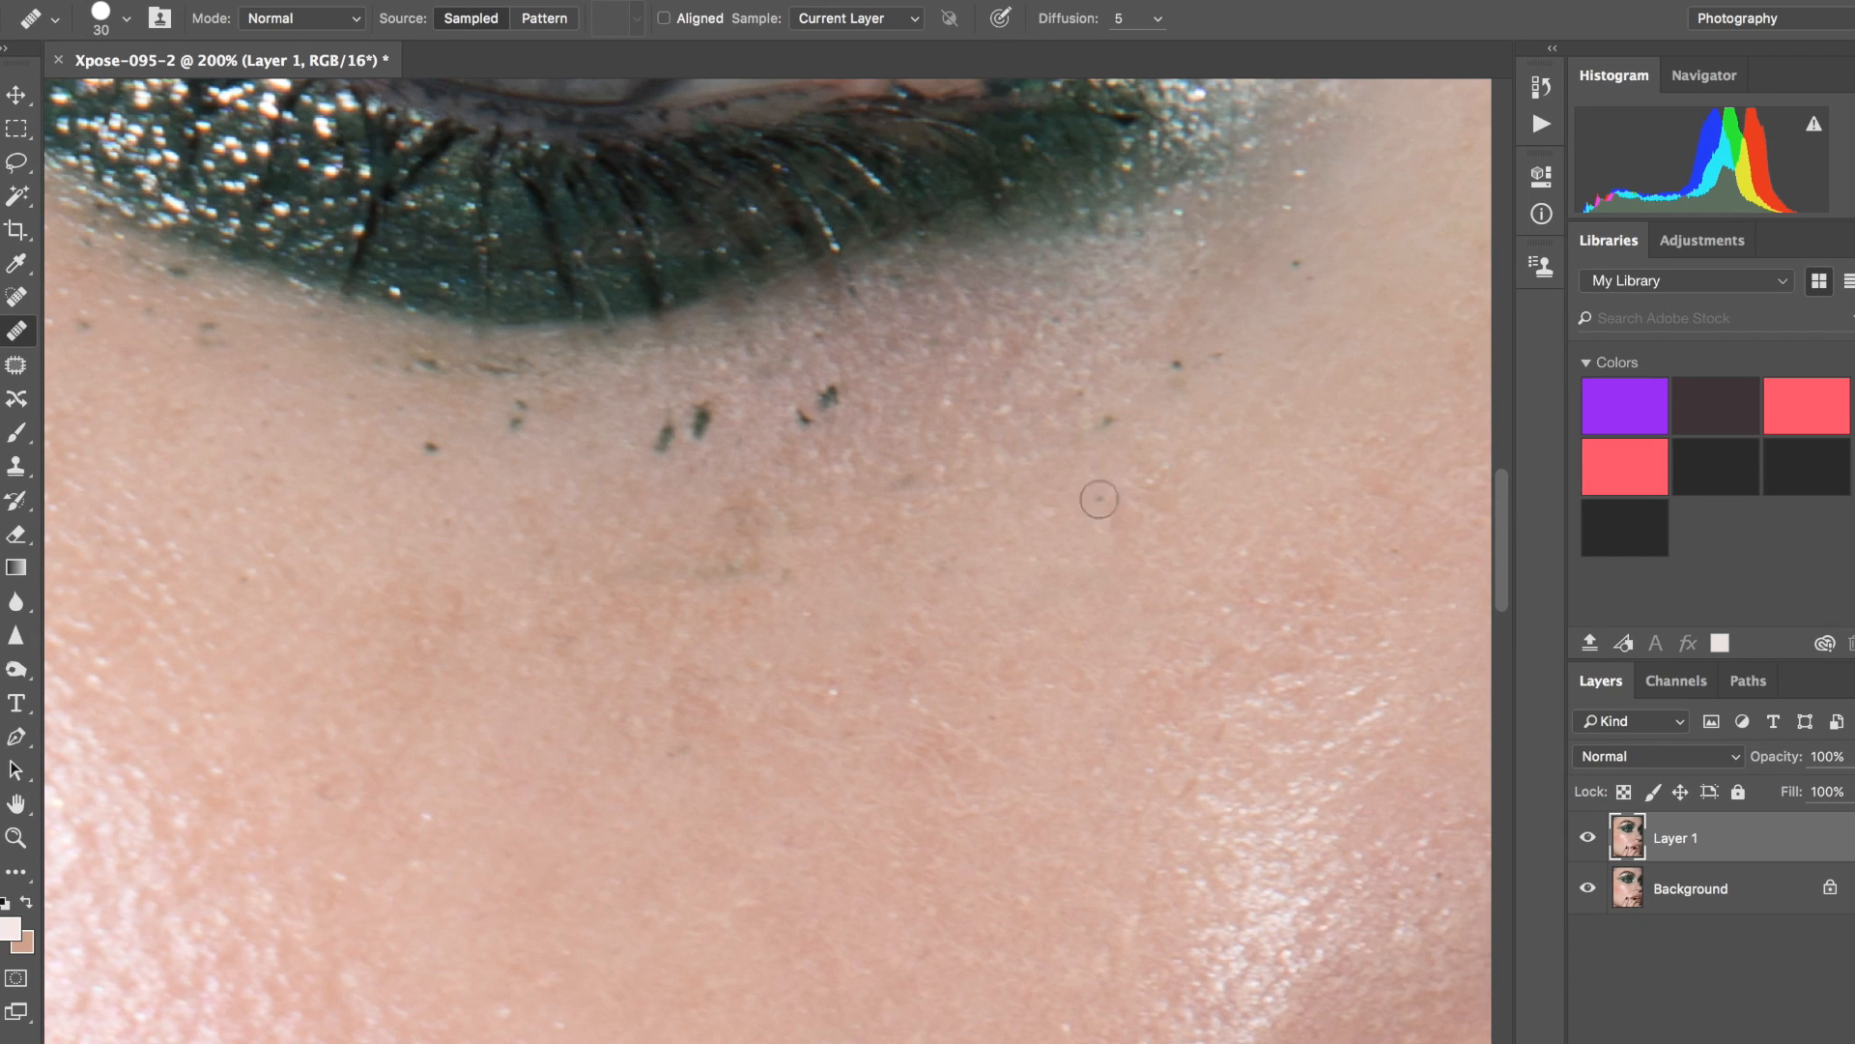
pyautogui.hscroll(-3, 1043, 550)
pyautogui.scroll(-1, 1043, 551)
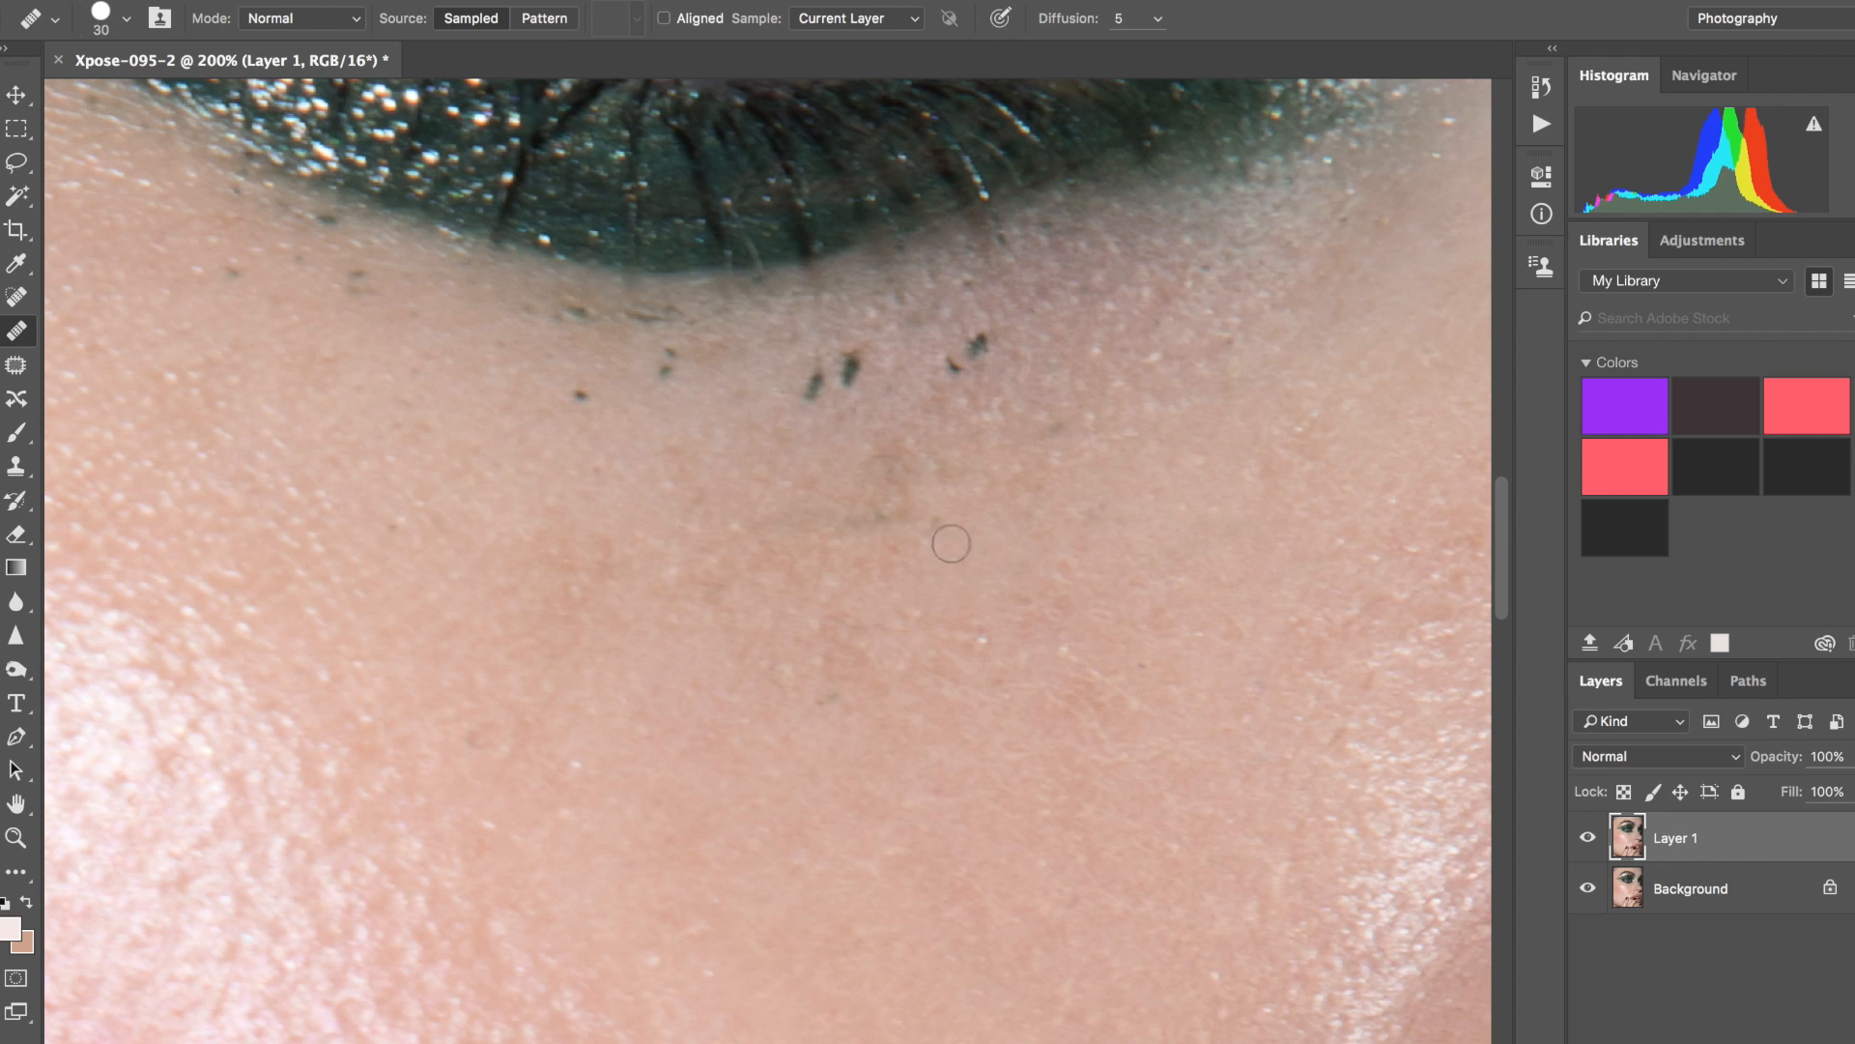
pyautogui.click(814, 385)
pyautogui.click(850, 368)
pyautogui.click(954, 365)
pyautogui.click(978, 343)
# Patch the leftover smudges and small dark makeup specks beneath the lower lashes with clean under-eye skin using the Patch tool, and deselect.
pyautogui.scroll(-1, 977, 348)
pyautogui.hscroll(-2, 978, 348)
pyautogui.click(17, 365)
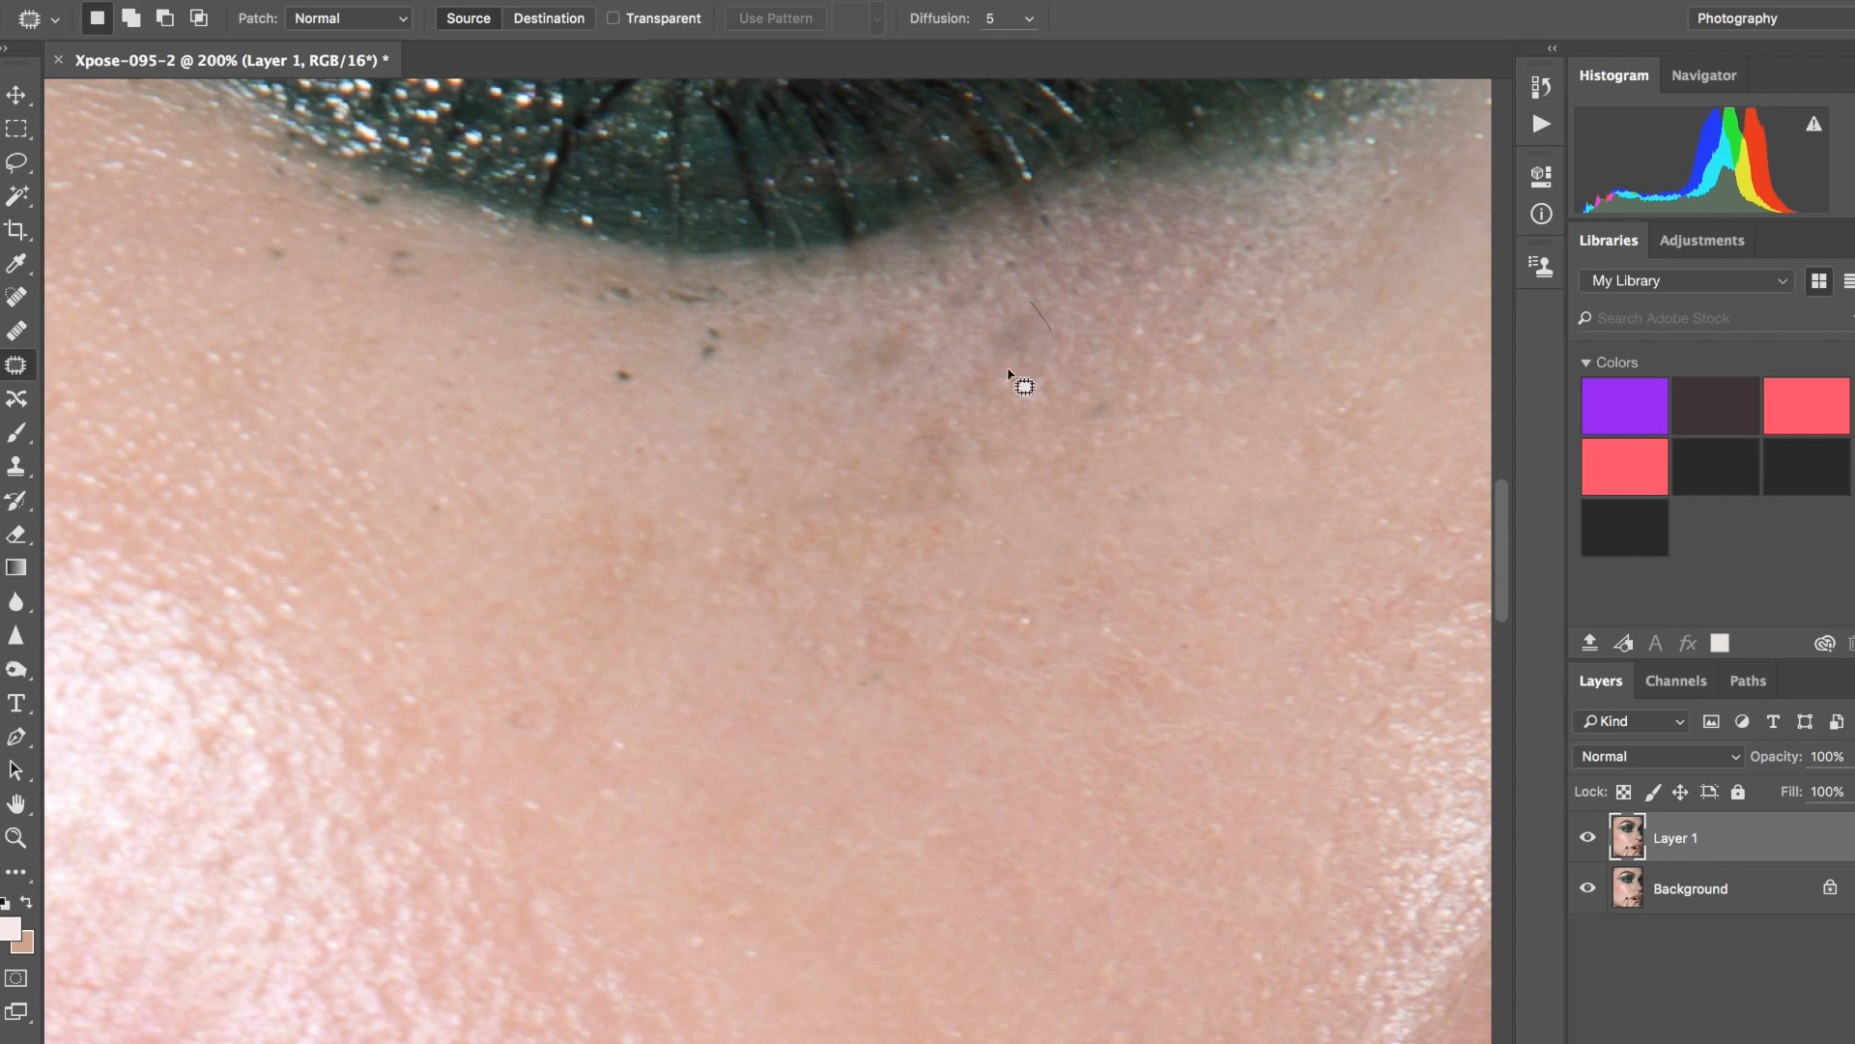
pyautogui.moveTo(994, 374); pyautogui.dragTo(1005, 367)
pyautogui.moveTo(1014, 341); pyautogui.dragTo(956, 387)
pyautogui.moveTo(865, 326)
pyautogui.mouseDown()
pyautogui.moveTo(887, 392)
pyautogui.moveTo(899, 338)
pyautogui.mouseUp()
pyautogui.moveTo(867, 349); pyautogui.dragTo(915, 391)
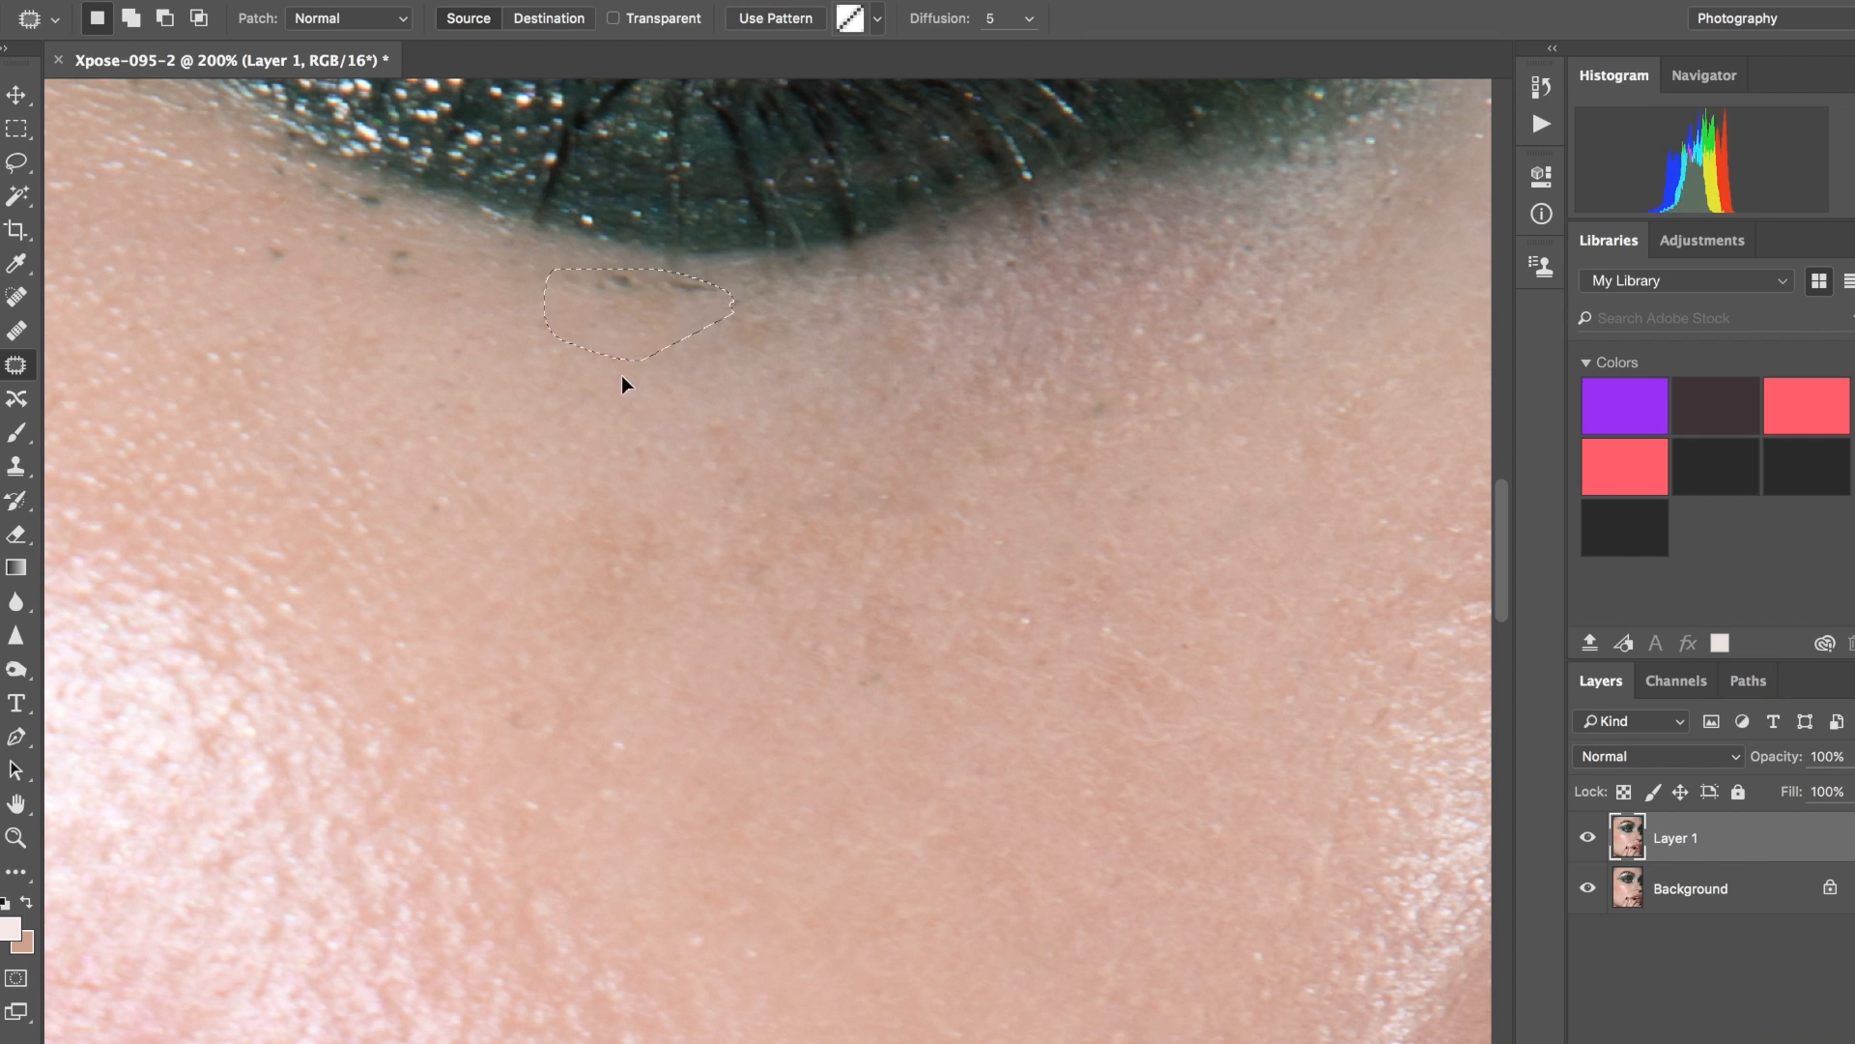
pyautogui.moveTo(392, 206); pyautogui.dragTo(386, 204)
pyautogui.hotkey('ctrl', 'd')
# Fit the whole portrait in view and toggle Layer 1's visibility repeatedly to compare the retouching with the original.
pyautogui.hotkey('ctrl', '0')
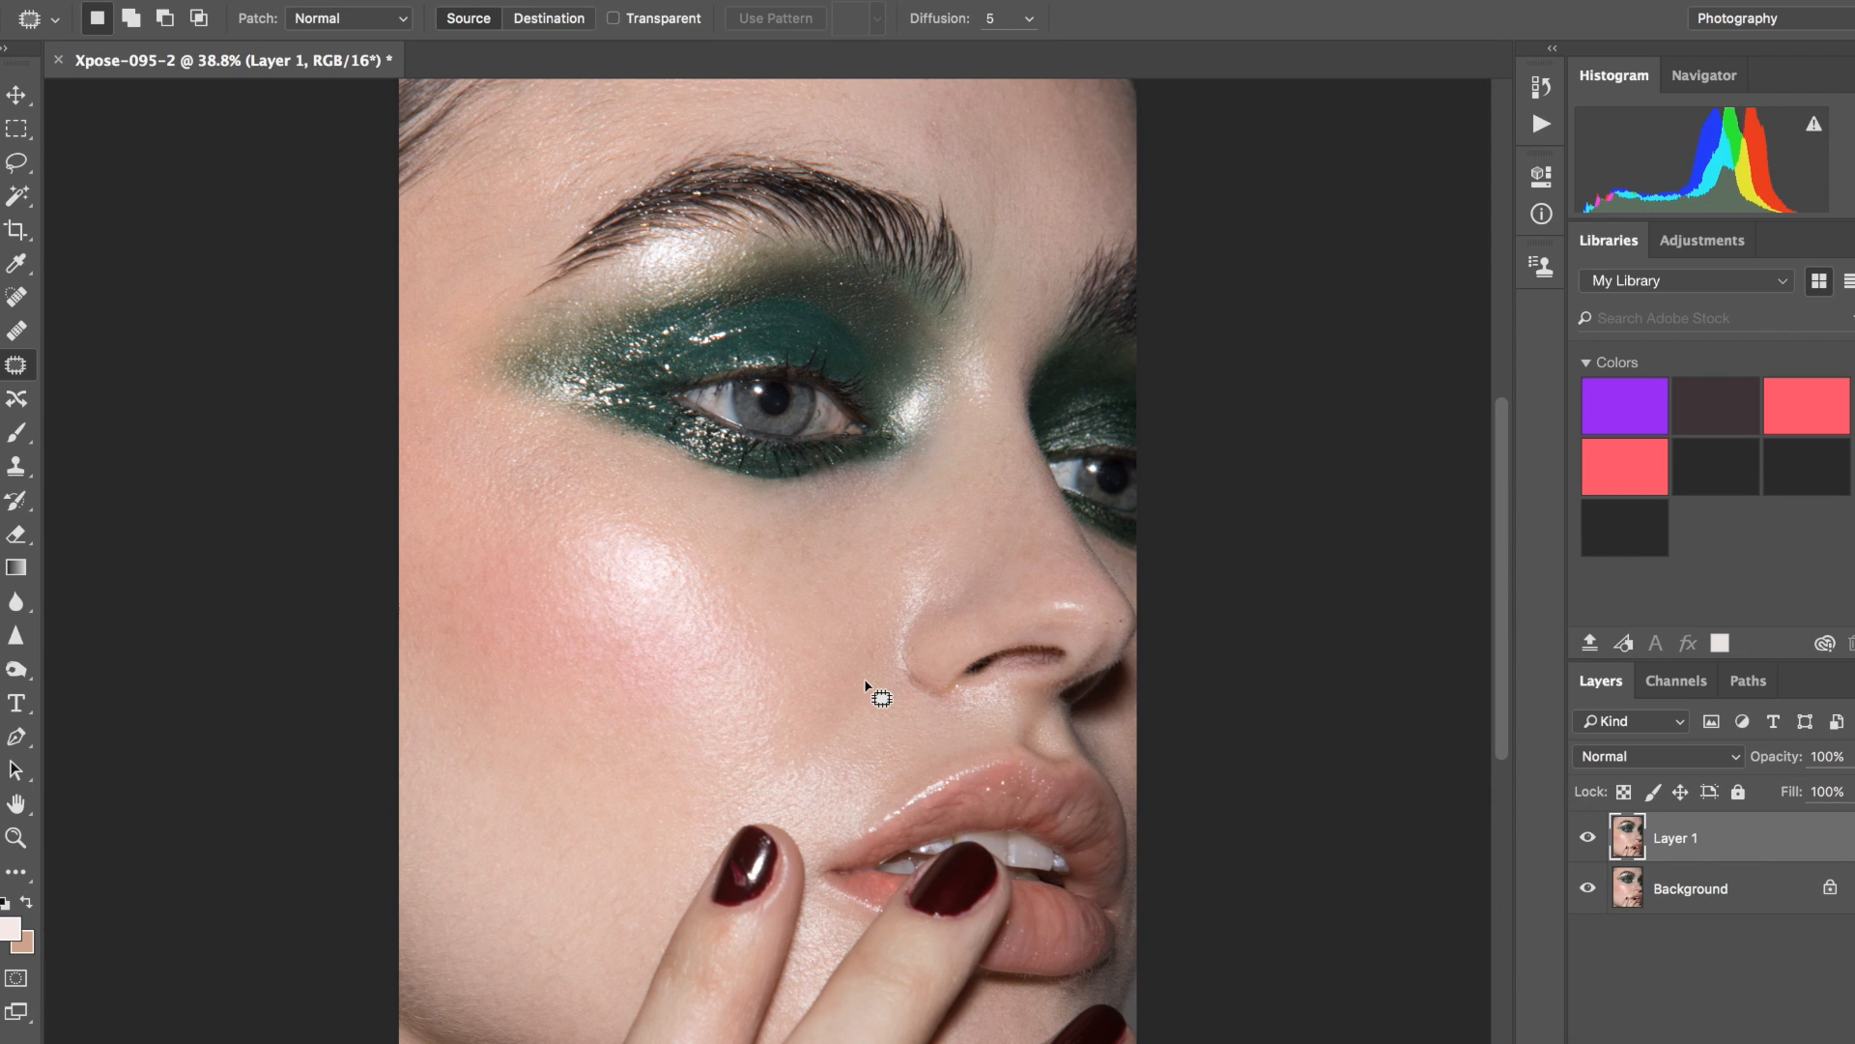
pyautogui.click(1587, 841)
pyautogui.click(1586, 840)
pyautogui.click(1586, 841)
pyautogui.click(1587, 841)
pyautogui.click(1587, 840)
pyautogui.click(1587, 841)
pyautogui.click(1586, 841)
pyautogui.click(1587, 840)
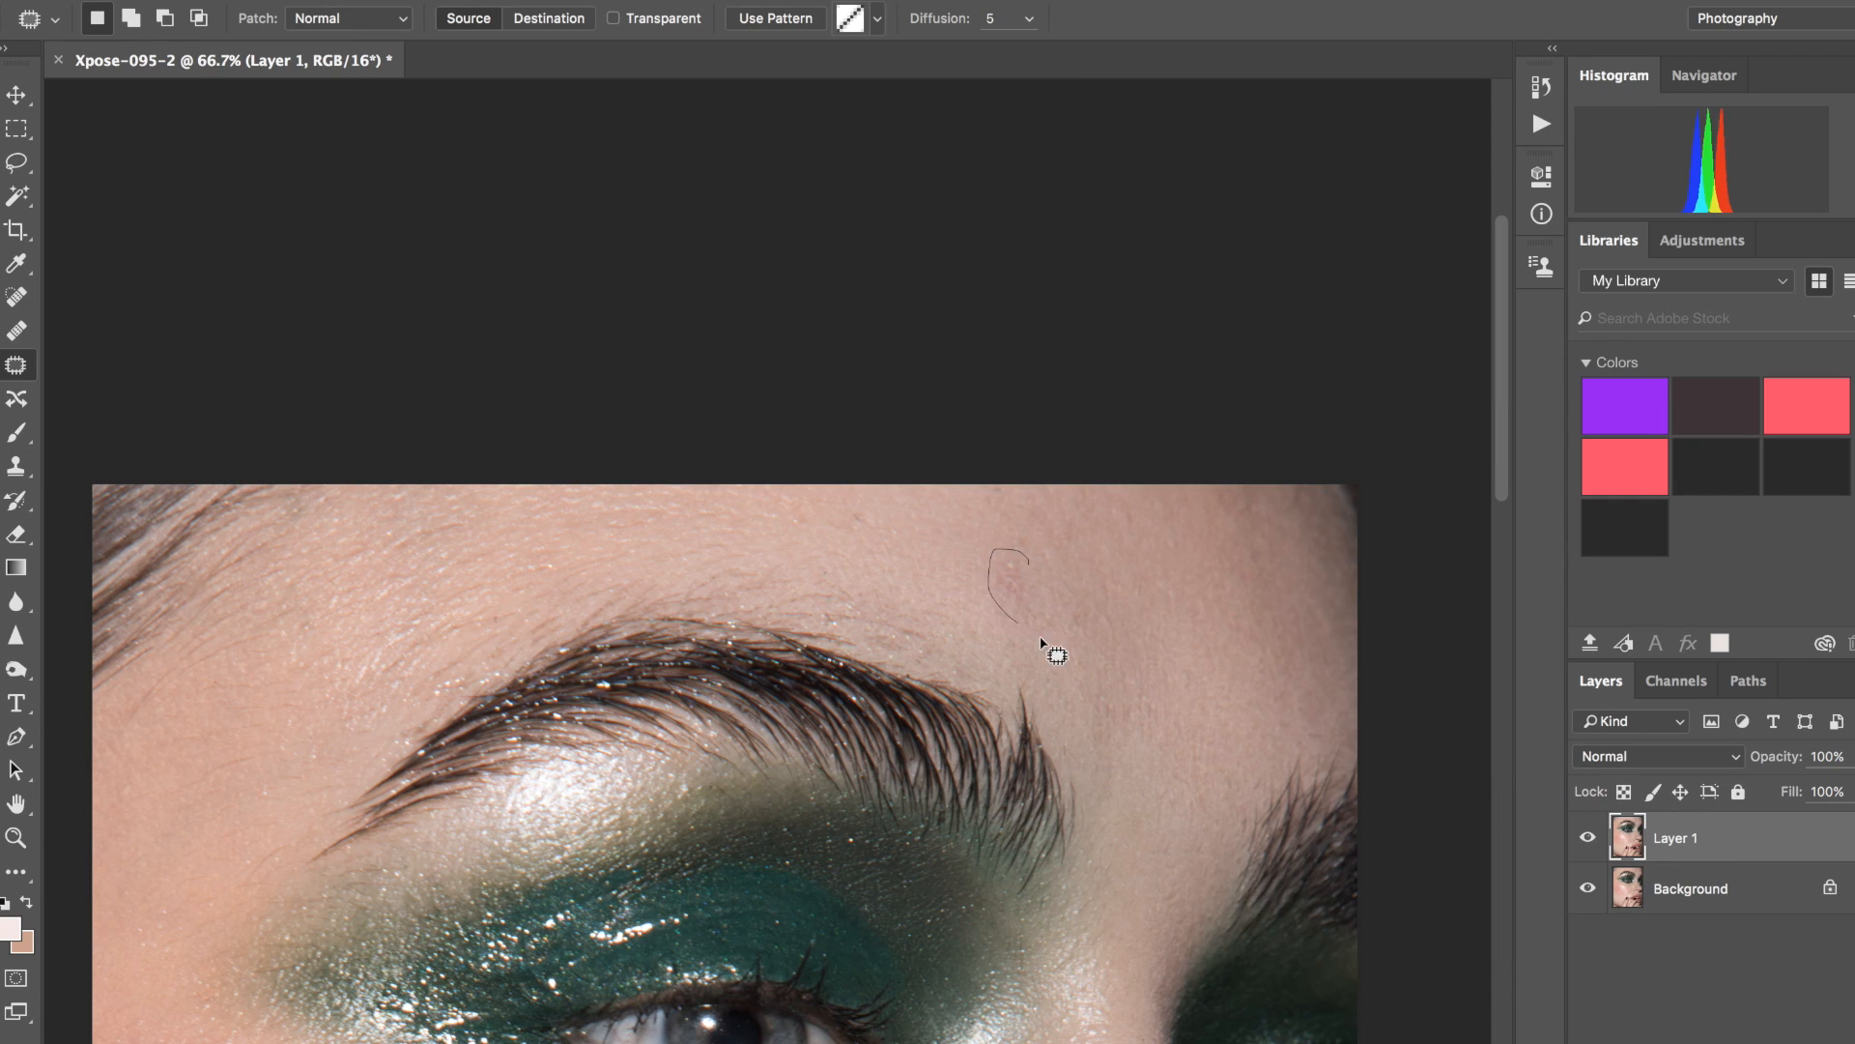
# Patch the reddish spot on the forehead above the inner eyebrow with adjacent skin and check the face down to the lips.
pyautogui.moveTo(1012, 595); pyautogui.dragTo(972, 567)
pyautogui.press('super+d')
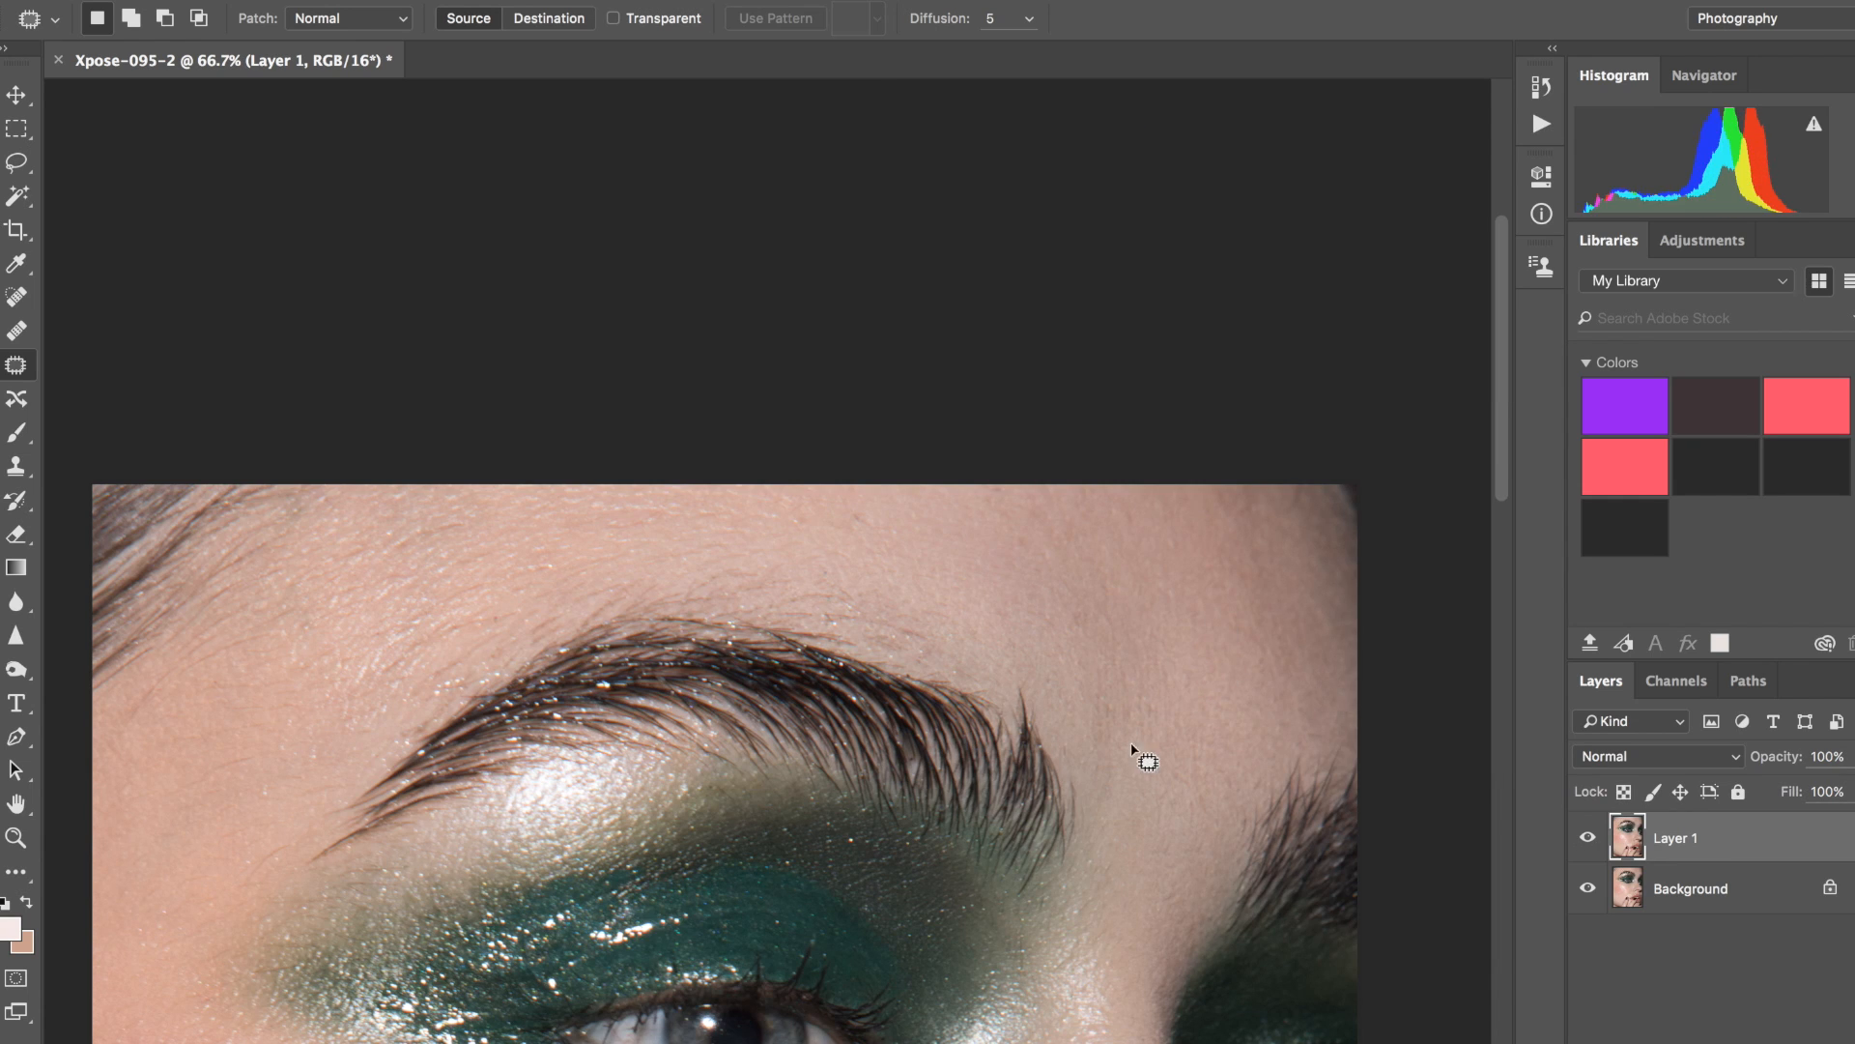
pyautogui.scroll(-10, 867, 529)
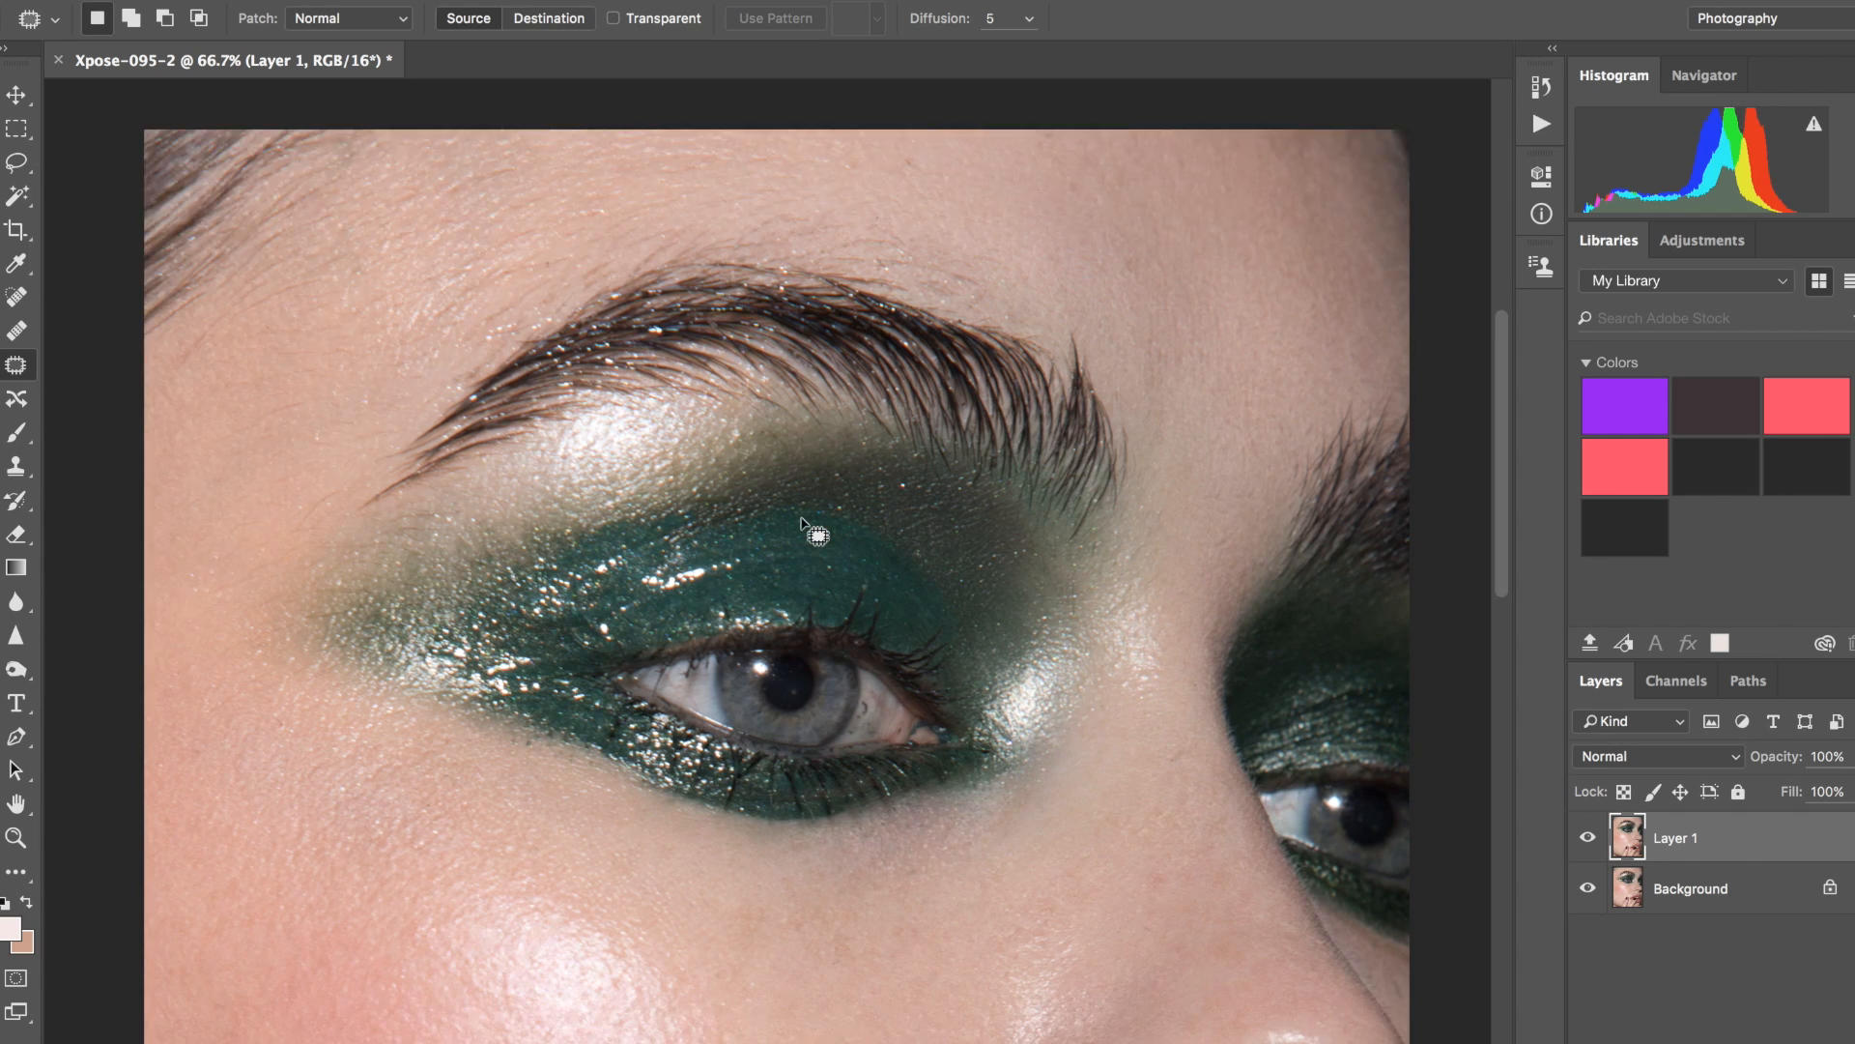
pyautogui.scroll(2, 821, 550)
pyautogui.scroll(-8, 745, 696)
pyautogui.hscroll(-2, 745, 696)
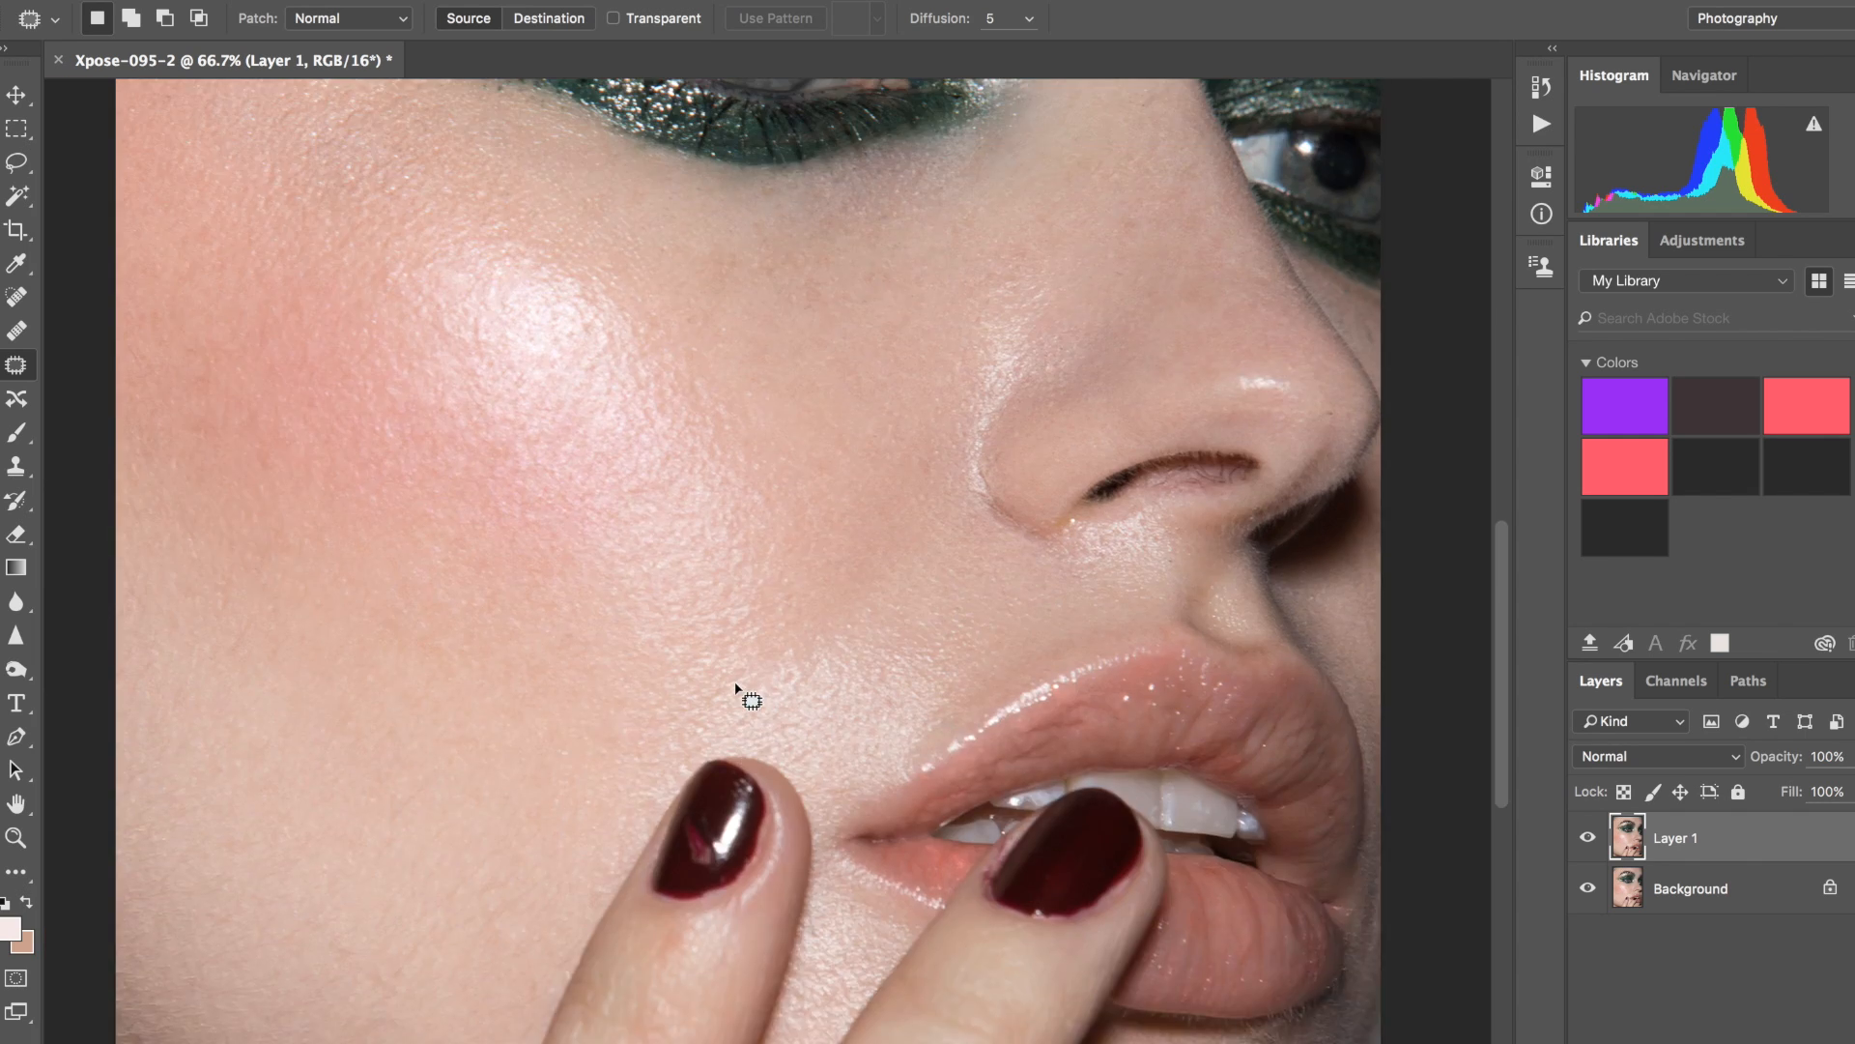
pyautogui.scroll(3, 745, 695)
pyautogui.scroll(2, 734, 681)
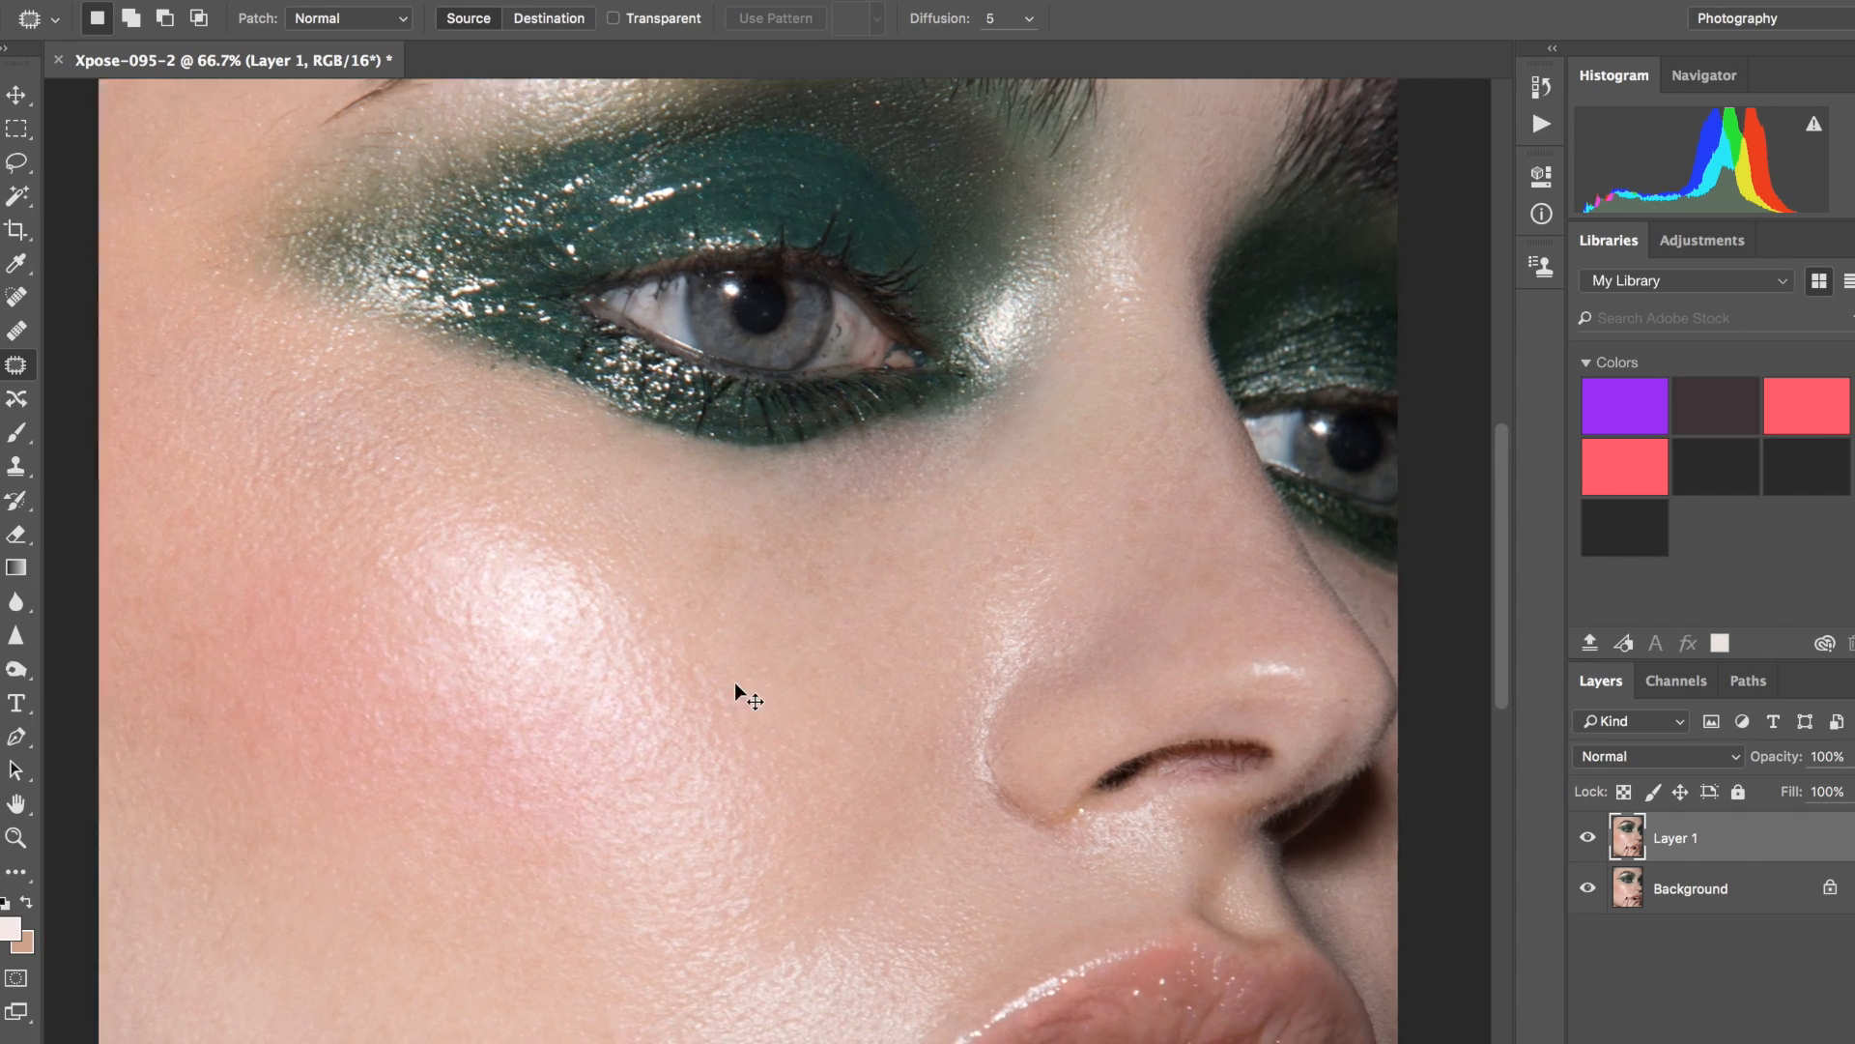
# Patch the curved dark fleck beside the iris in the inner white of the eye with clean white from the outer side.
pyautogui.scroll(2, 734, 681)
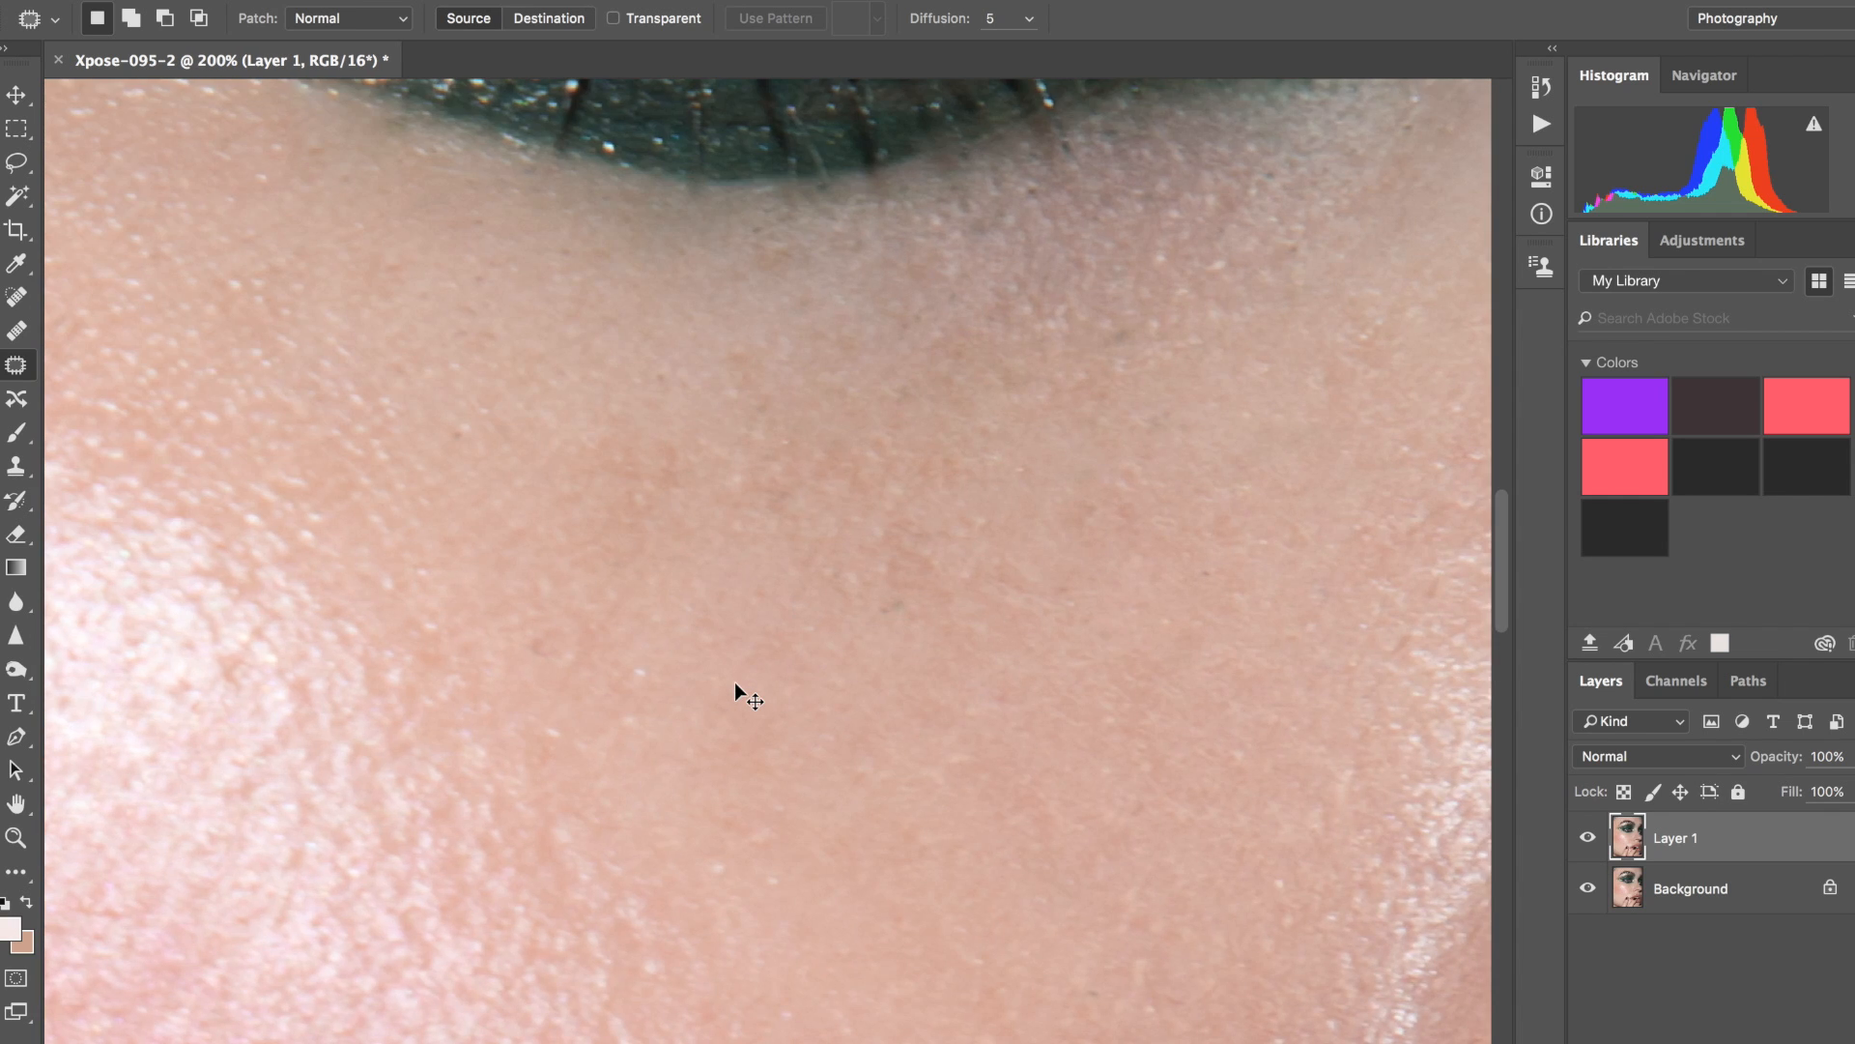
pyautogui.scroll(4, 734, 681)
pyautogui.scroll(5, 856, 417)
pyautogui.scroll(5, 855, 417)
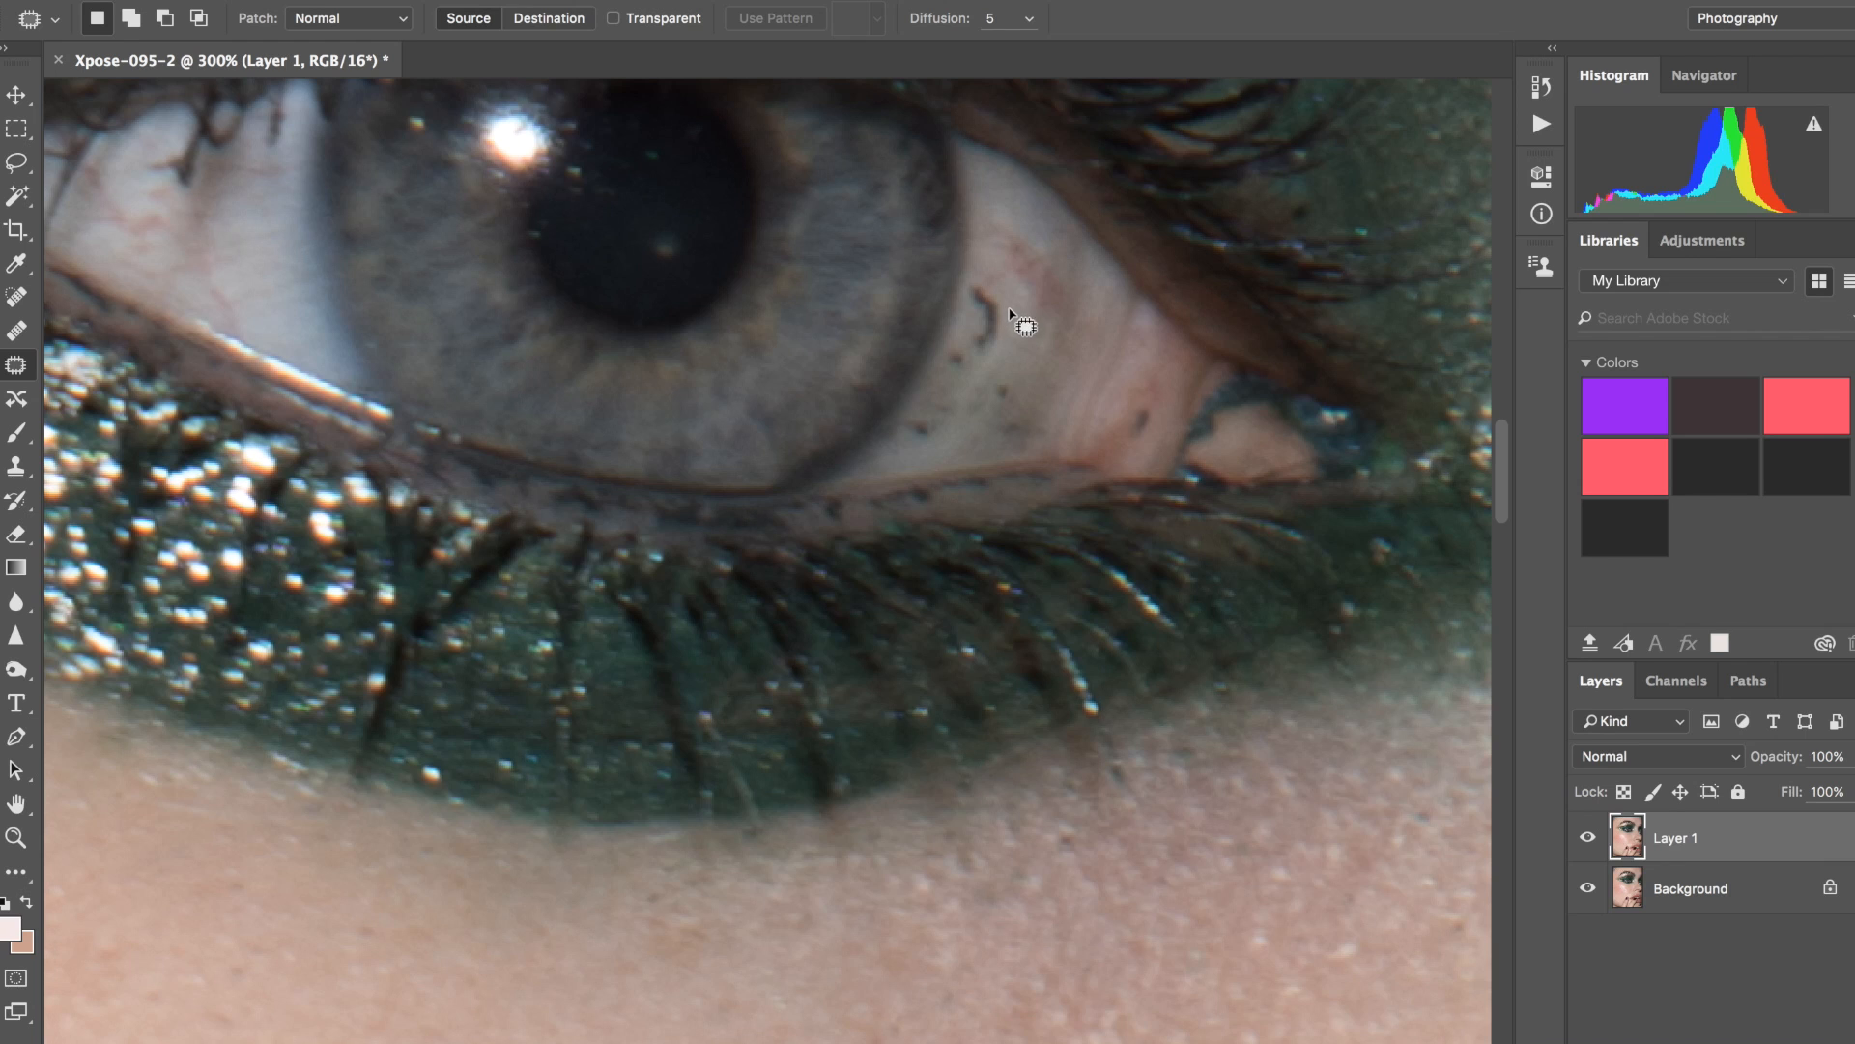
pyautogui.moveTo(984, 280)
pyautogui.mouseDown()
pyautogui.moveTo(957, 350)
pyautogui.moveTo(1002, 364)
pyautogui.moveTo(982, 332)
pyautogui.moveTo(245, 253)
pyautogui.moveTo(263, 251)
pyautogui.mouseUp()
pyautogui.hotkey('ctrl', 'd')
pyautogui.moveTo(976, 343)
pyautogui.mouseDown()
pyautogui.moveTo(958, 386)
pyautogui.moveTo(866, 335)
pyautogui.moveTo(511, 223)
pyautogui.moveTo(216, 207)
pyautogui.moveTo(257, 248)
pyautogui.mouseUp()
# Patch the remaining small specks in the inner white of the eye and the dark dot near the tear duct.
pyautogui.moveTo(1033, 395)
pyautogui.mouseDown()
pyautogui.moveTo(999, 412)
pyautogui.moveTo(1032, 394)
pyautogui.mouseUp()
pyautogui.moveTo(1005, 387); pyautogui.dragTo(213, 258)
pyautogui.moveTo(1046, 411); pyautogui.dragTo(223, 261)
pyautogui.moveTo(945, 416); pyautogui.dragTo(179, 274)
pyautogui.moveTo(1157, 425)
pyautogui.mouseDown()
pyautogui.moveTo(1124, 434)
pyautogui.moveTo(1156, 427)
pyautogui.mouseUp()
pyautogui.moveTo(1144, 423); pyautogui.dragTo(1134, 456)
# Patch the blue-green makeup residue around the tear duct with clean pink tissue and clear the selection.
pyautogui.click(1239, 431)
pyautogui.moveTo(1274, 411)
pyautogui.mouseDown()
pyautogui.moveTo(1198, 396)
pyautogui.moveTo(1215, 454)
pyautogui.moveTo(1299, 454)
pyautogui.mouseUp()
pyautogui.hotkey('ctrl', 'd')
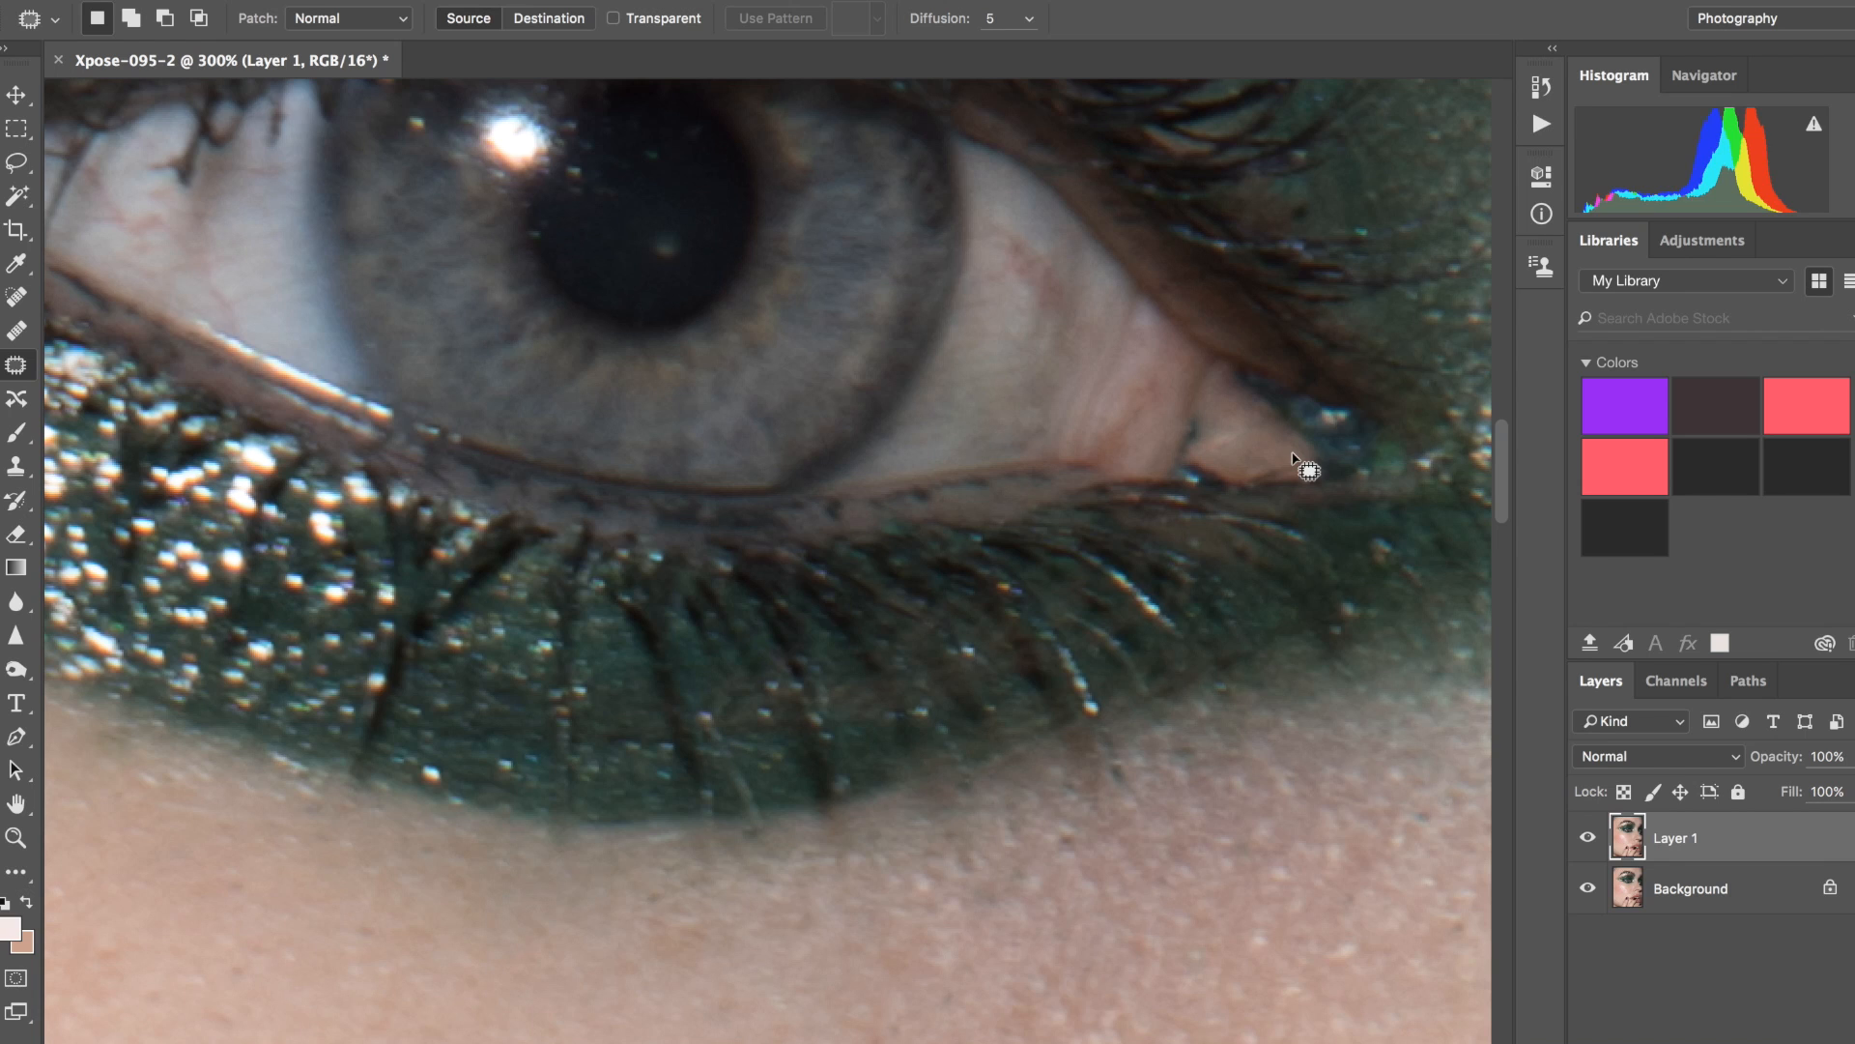
pyautogui.moveTo(1199, 416)
pyautogui.mouseDown()
pyautogui.moveTo(1171, 447)
pyautogui.moveTo(1190, 462)
pyautogui.moveTo(1317, 476)
pyautogui.mouseUp()
pyautogui.hotkey('ctrl', 'd')
# Clone clean pink tissue over the residue around the edges and inner corner of the tear duct with a size 15 Clone Stamp.
pyautogui.click(16, 471)
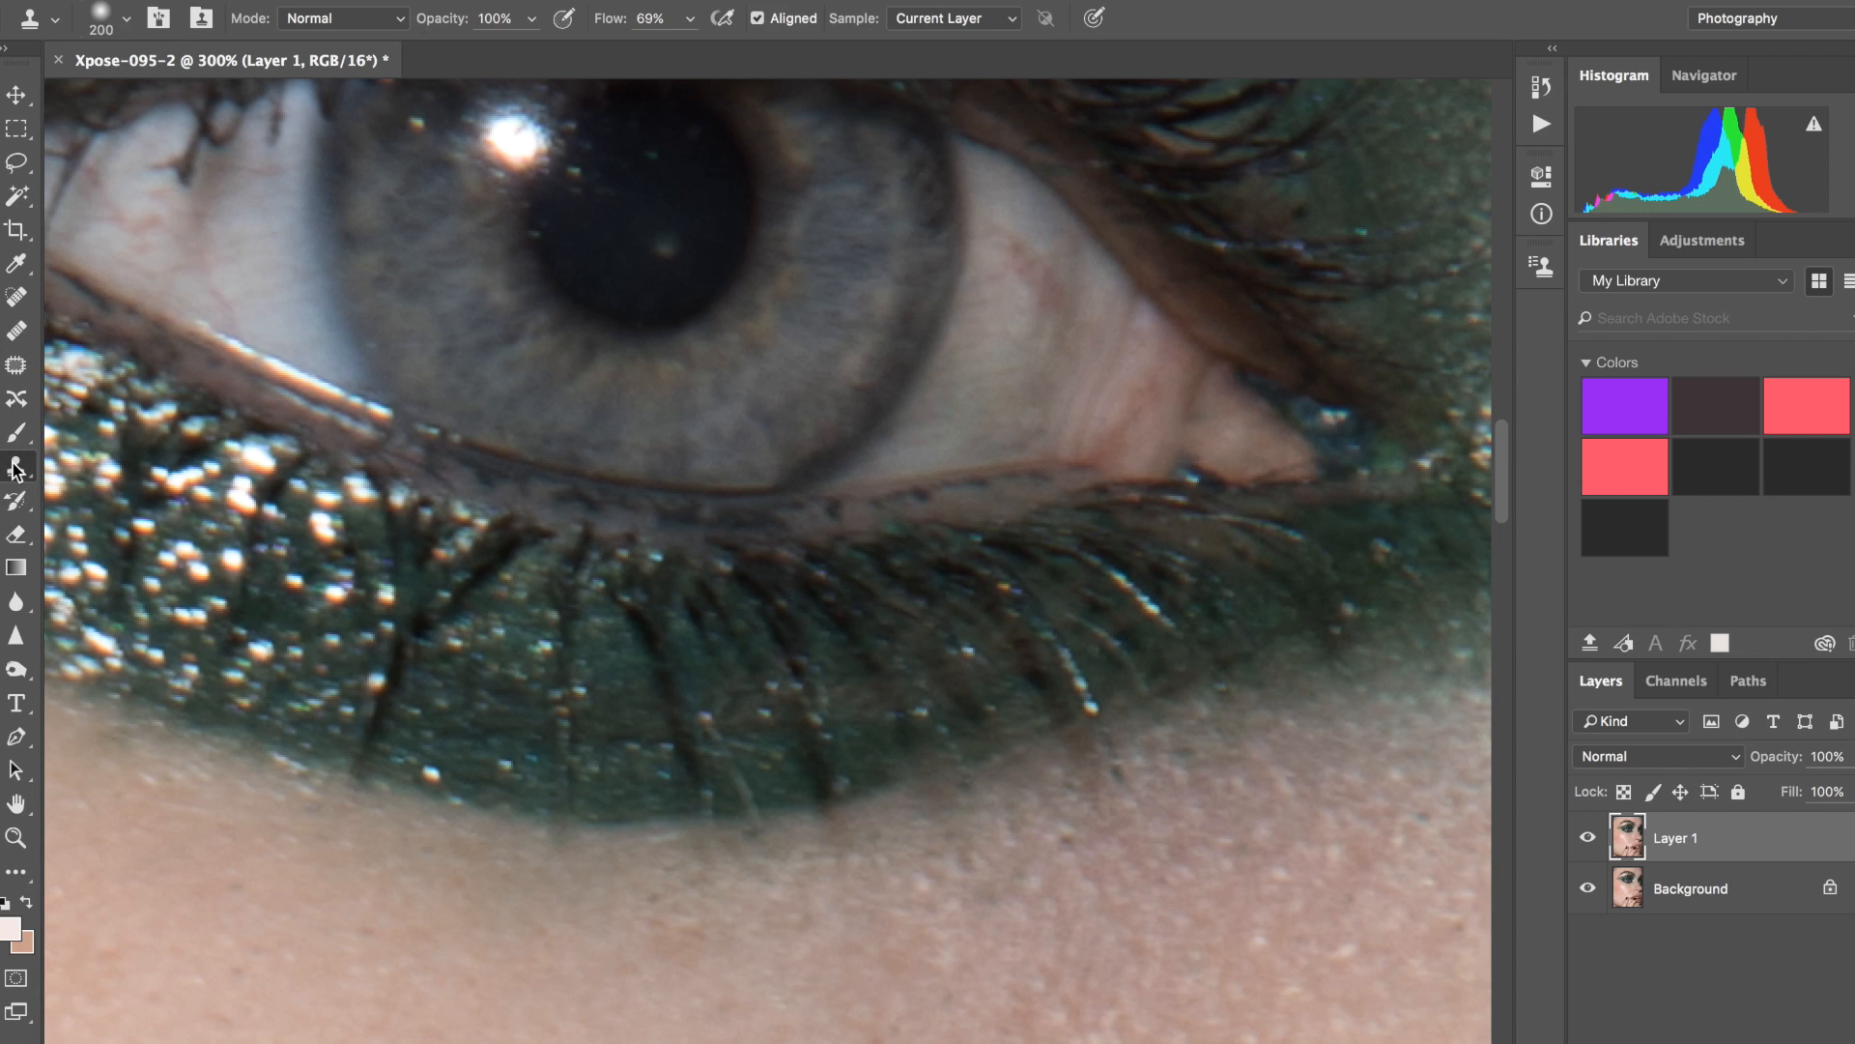
pyautogui.click(145, 464)
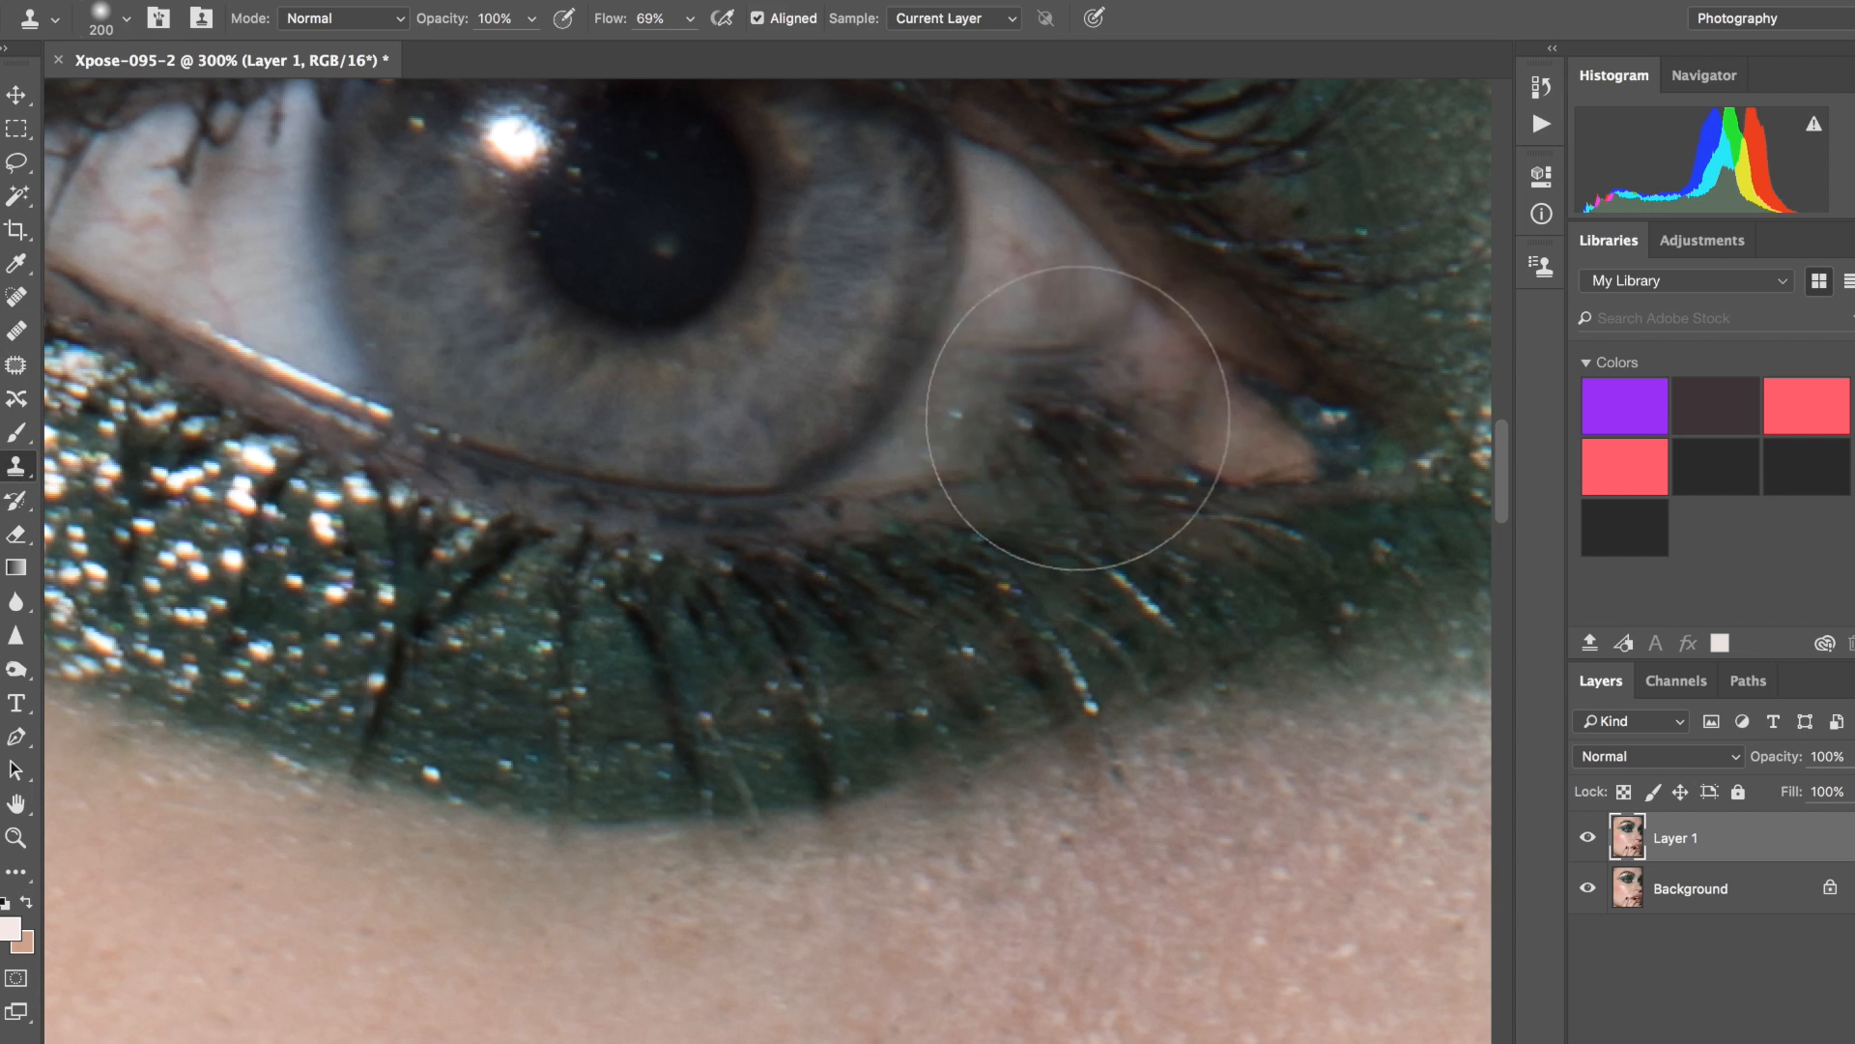
pyautogui.press('[')
pyautogui.press('[')
pyautogui.press('[')
pyautogui.press('[')
pyautogui.press('[')
pyautogui.press('[')
pyautogui.press('[')
pyautogui.press('[')
pyautogui.press('[')
pyautogui.press('[')
pyautogui.press('[')
pyautogui.press('[')
pyautogui.press('[')
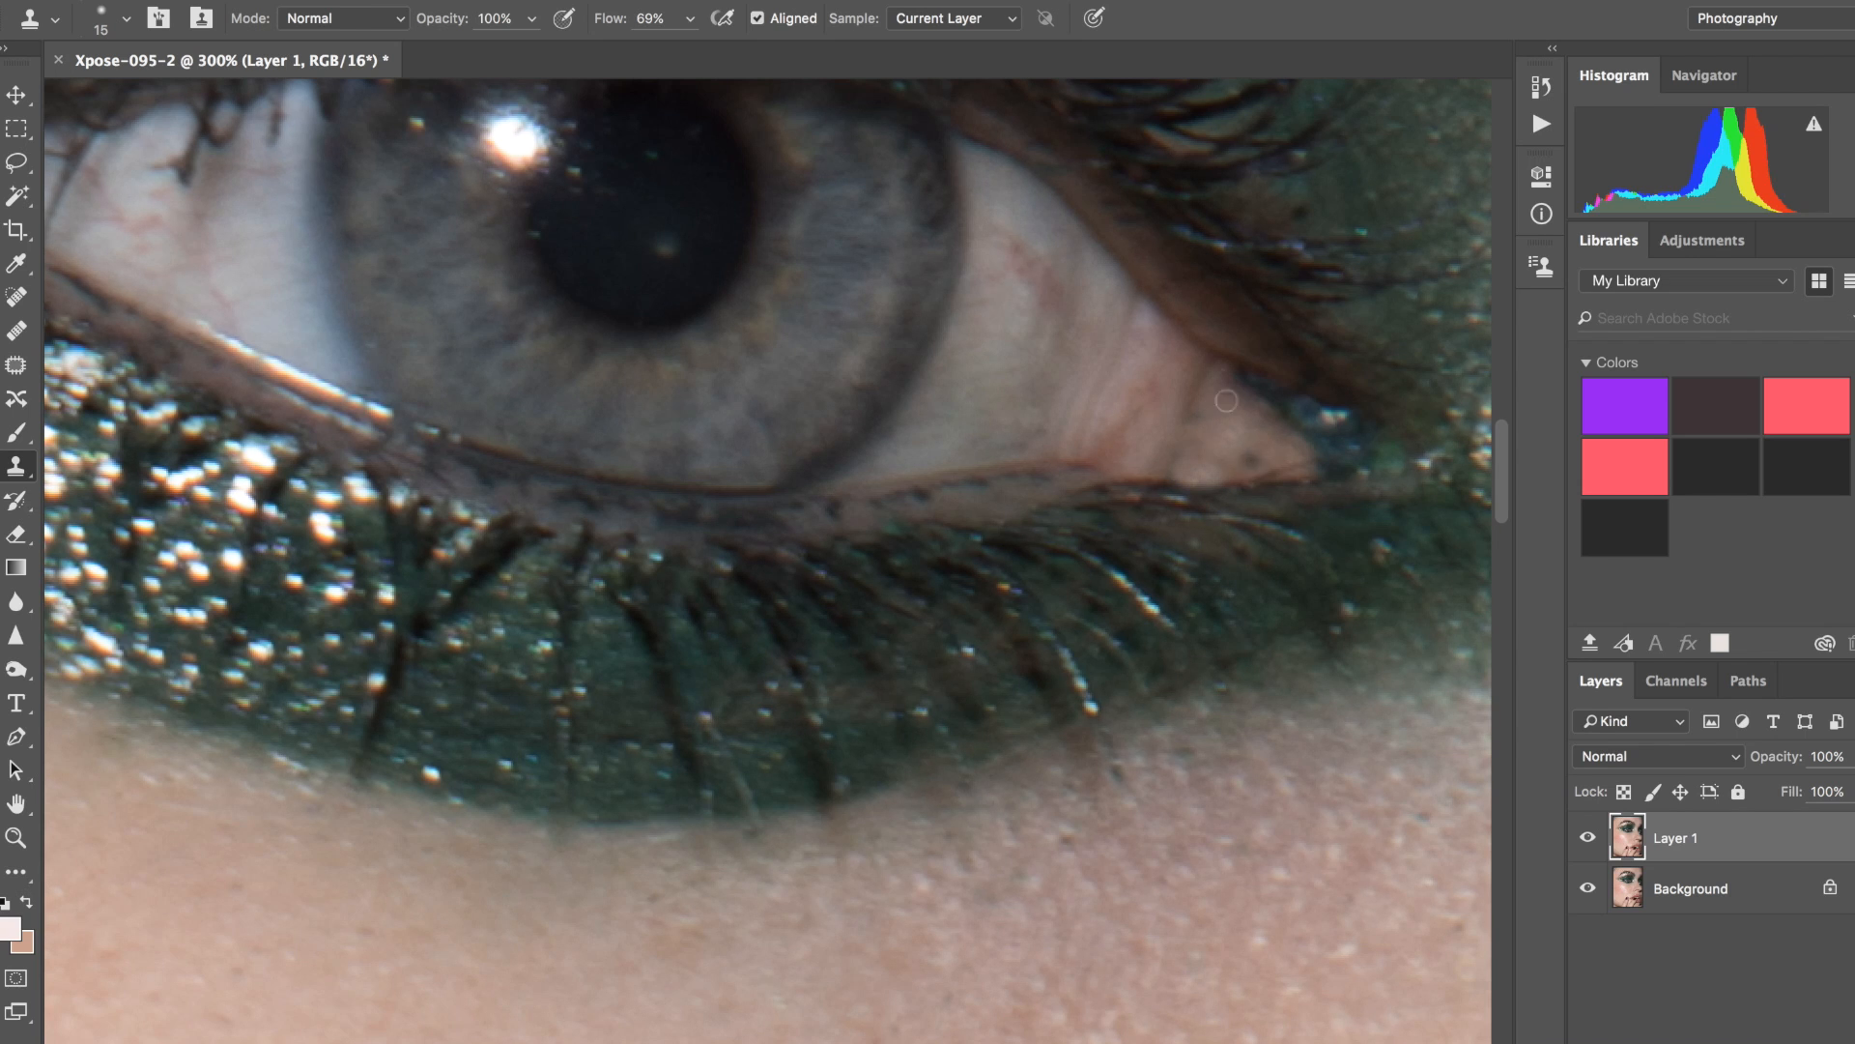
pyautogui.moveTo(1244, 388); pyautogui.dragTo(1278, 404)
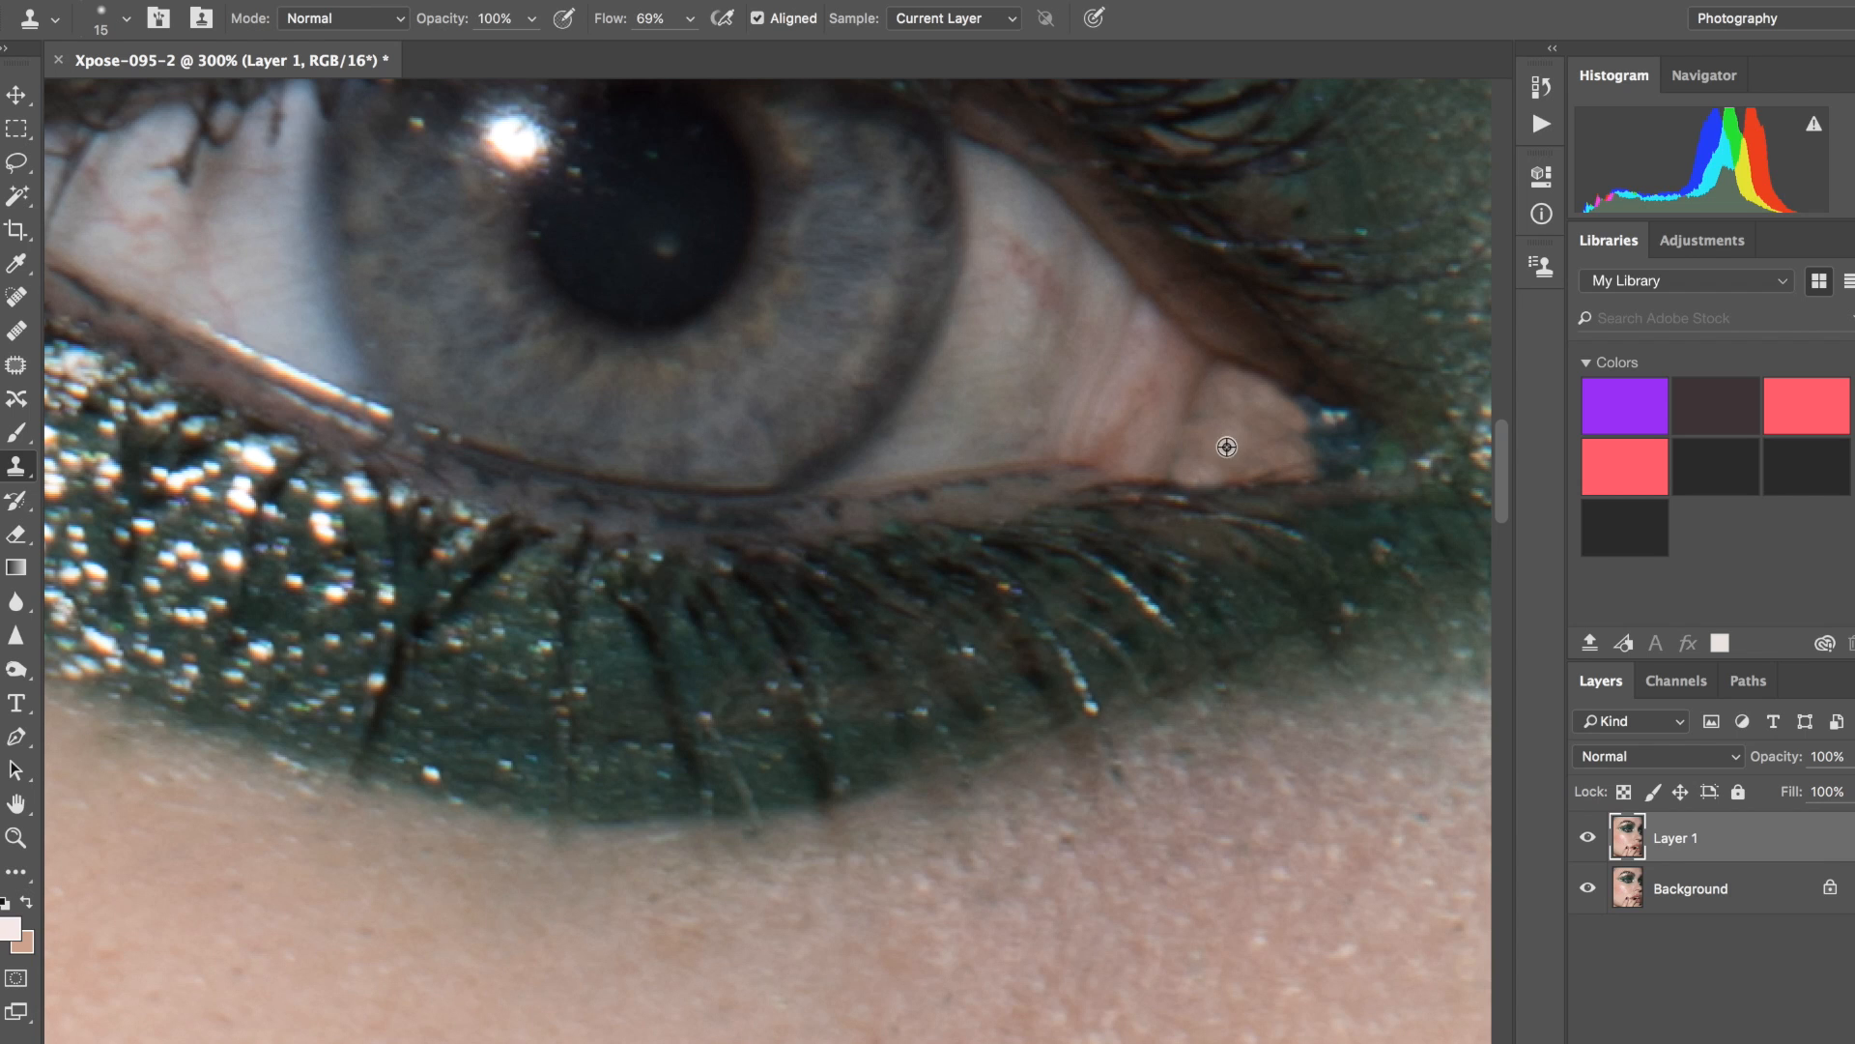
pyautogui.moveTo(1304, 436); pyautogui.dragTo(1331, 453)
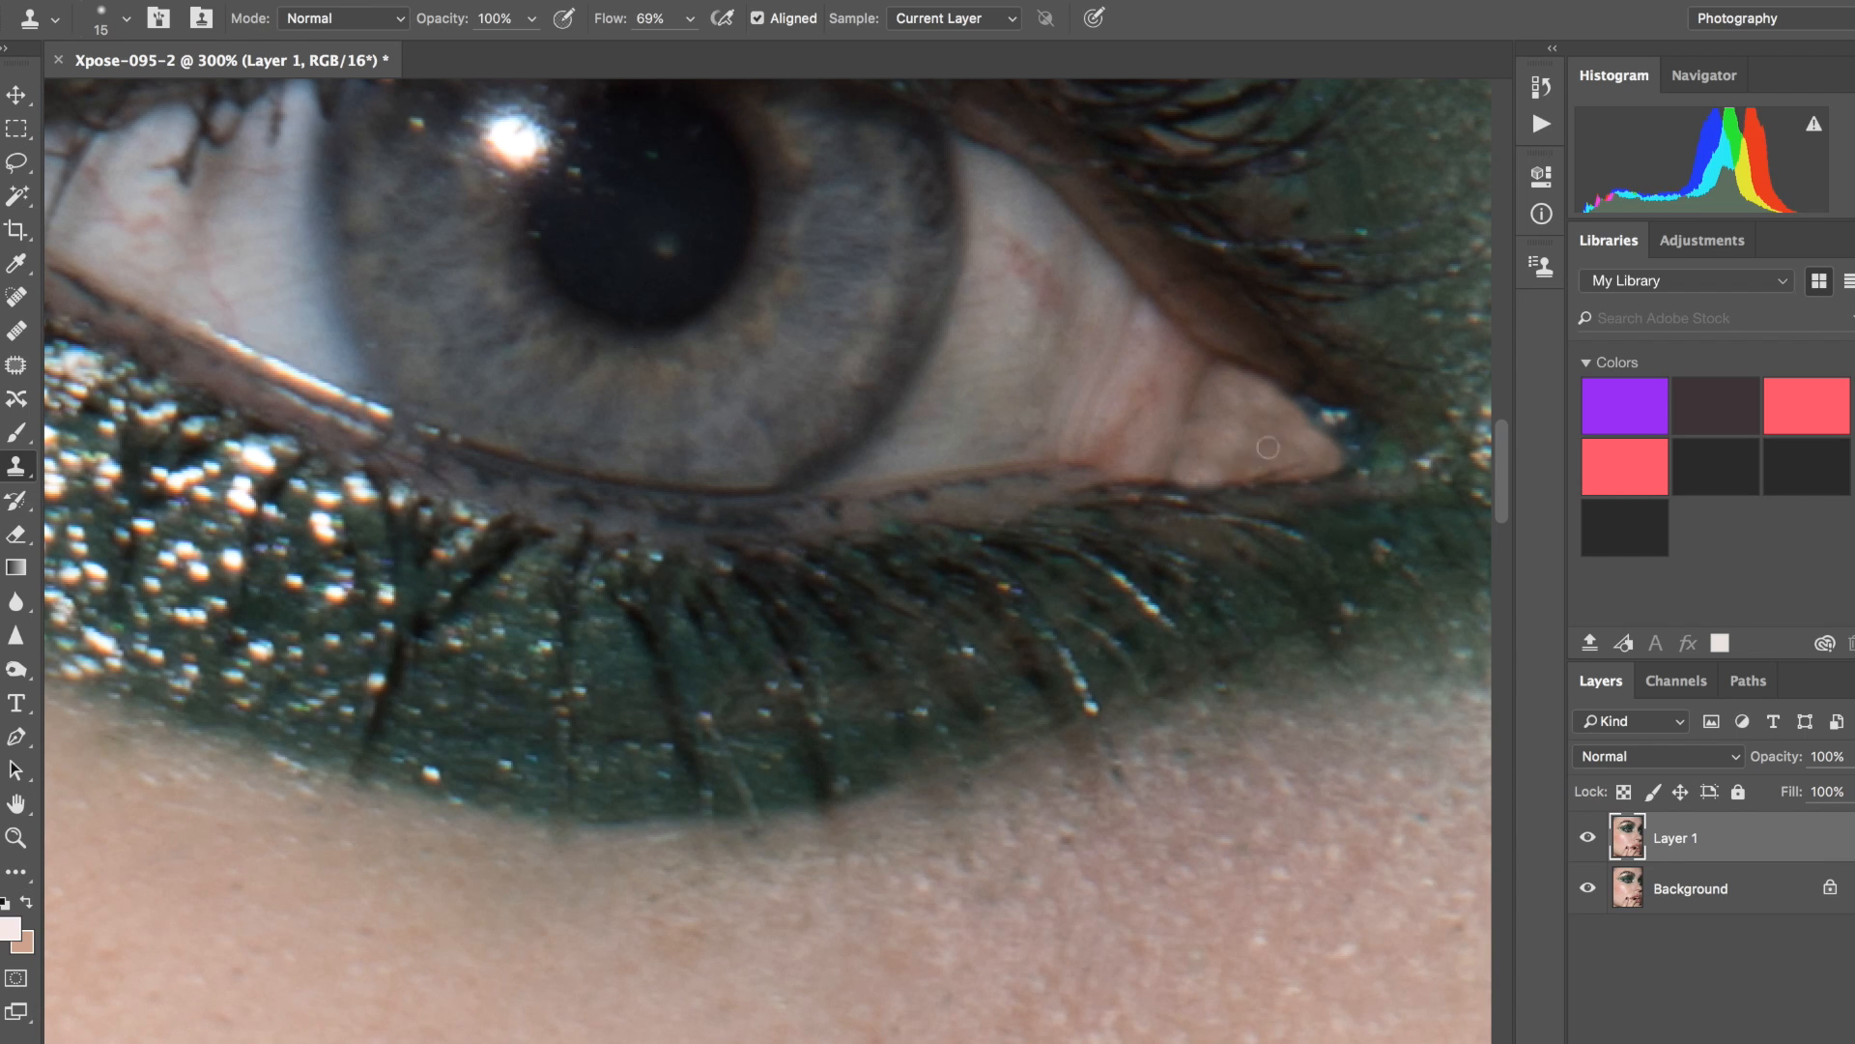
pyautogui.moveTo(1340, 454); pyautogui.dragTo(1291, 399)
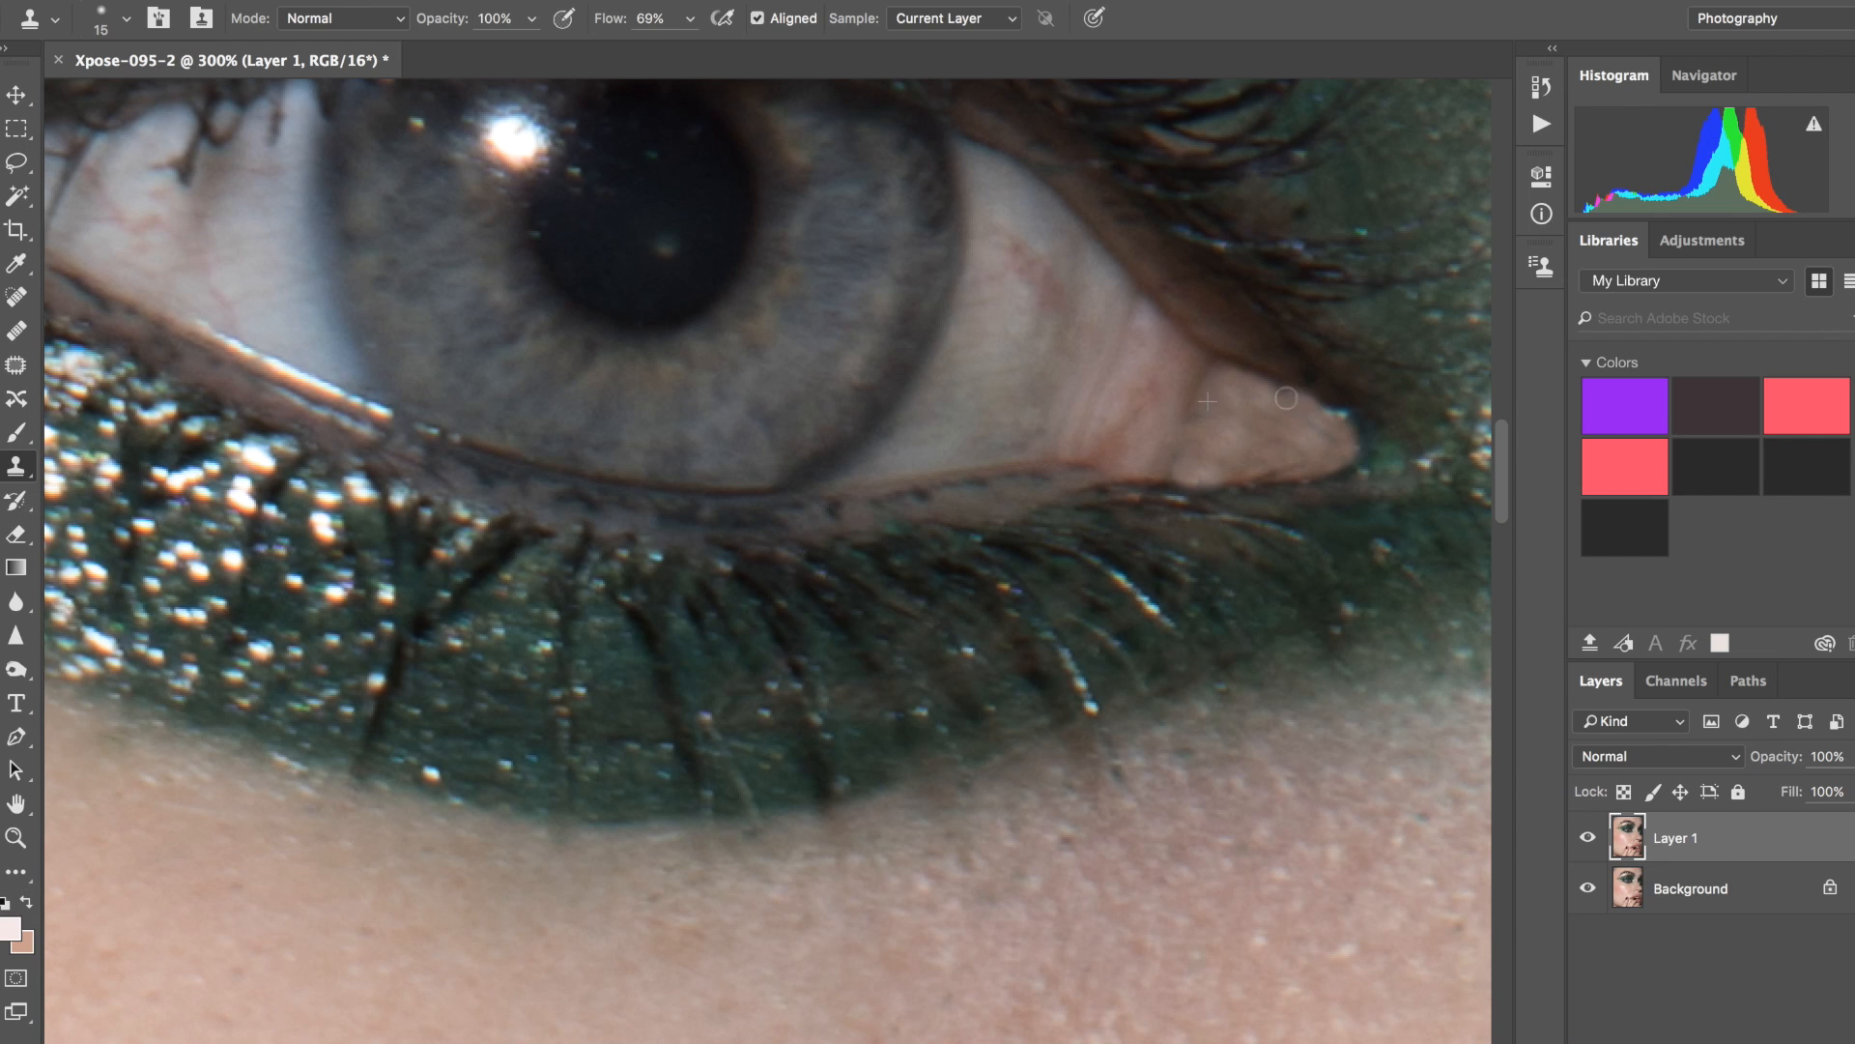
# Enlarge the Clone Stamp to size 45 and clone dark polish over the pink mark on the fingernail resting on the cheek.
pyautogui.press('super+minus')
pyautogui.press('super+minus')
pyautogui.press('super+minus')
pyautogui.press('super+minus')
pyautogui.press('super+minus')
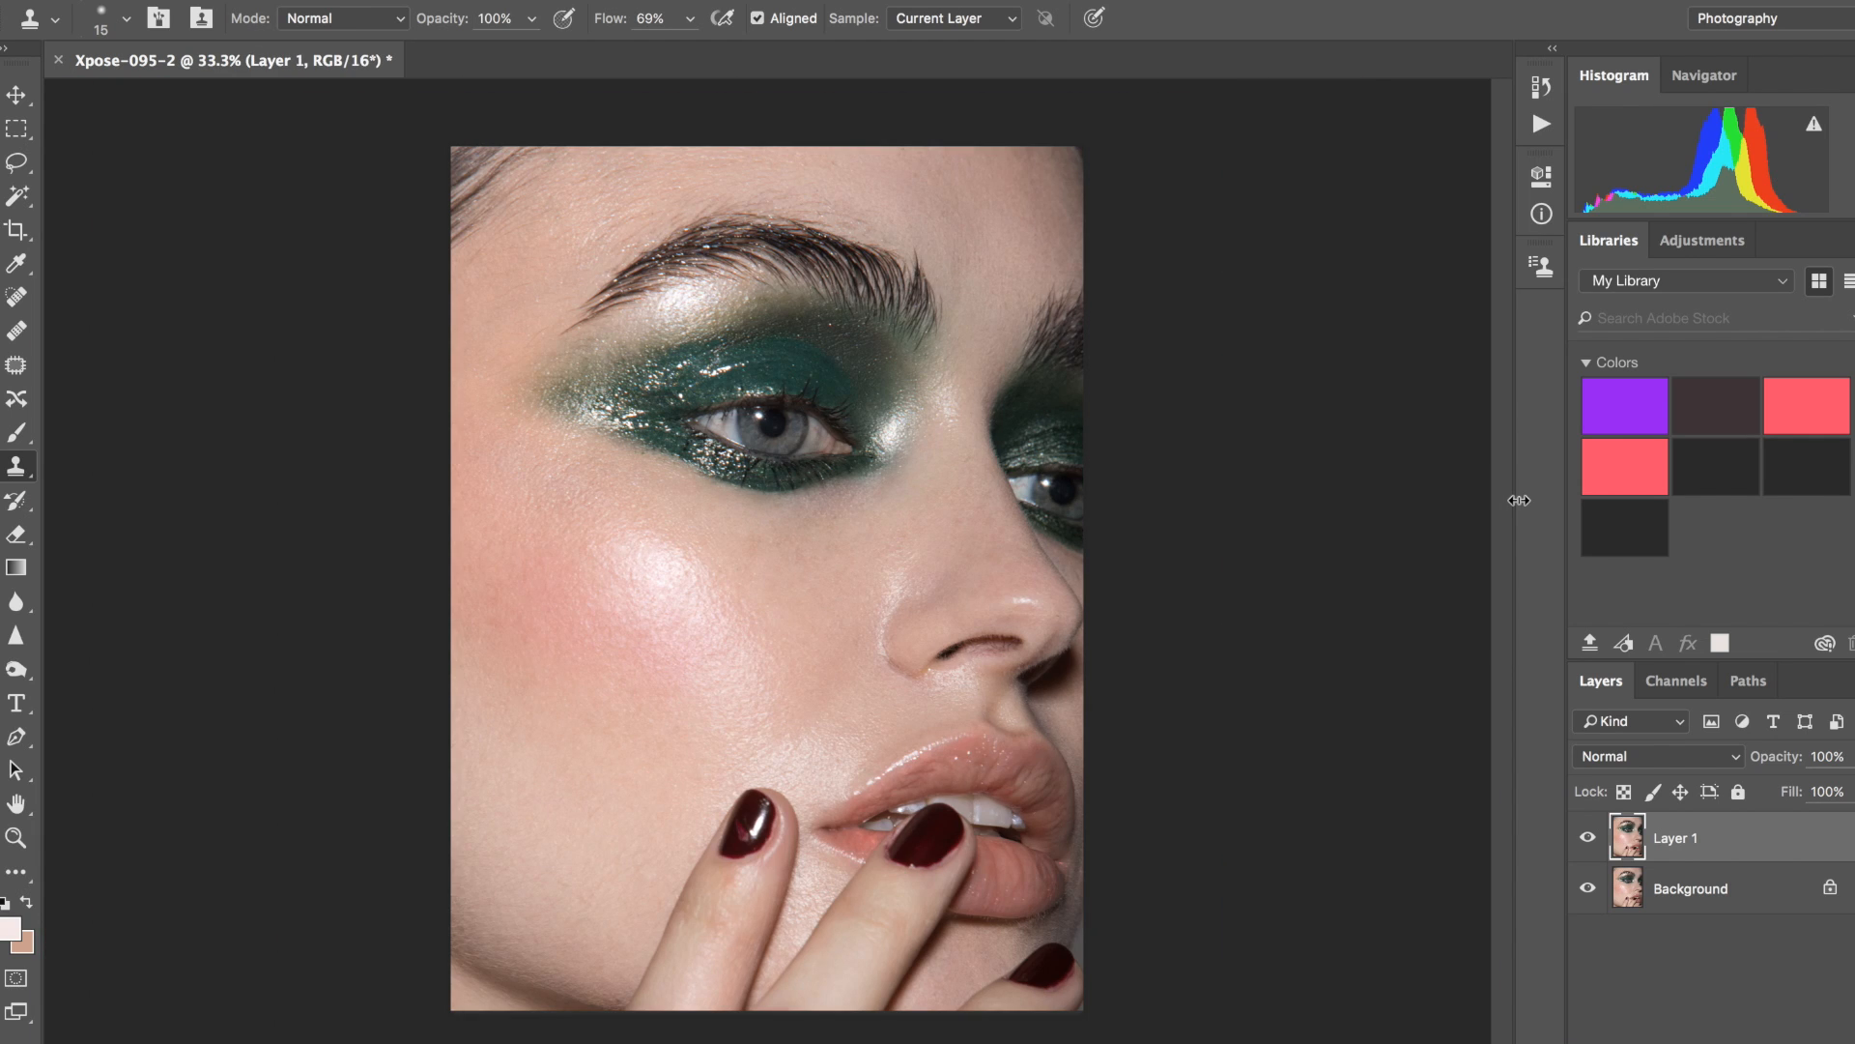
pyautogui.press('super+plus')
pyautogui.press('super+plus')
pyautogui.press('super+plus')
pyautogui.scroll(-10, 829, 676)
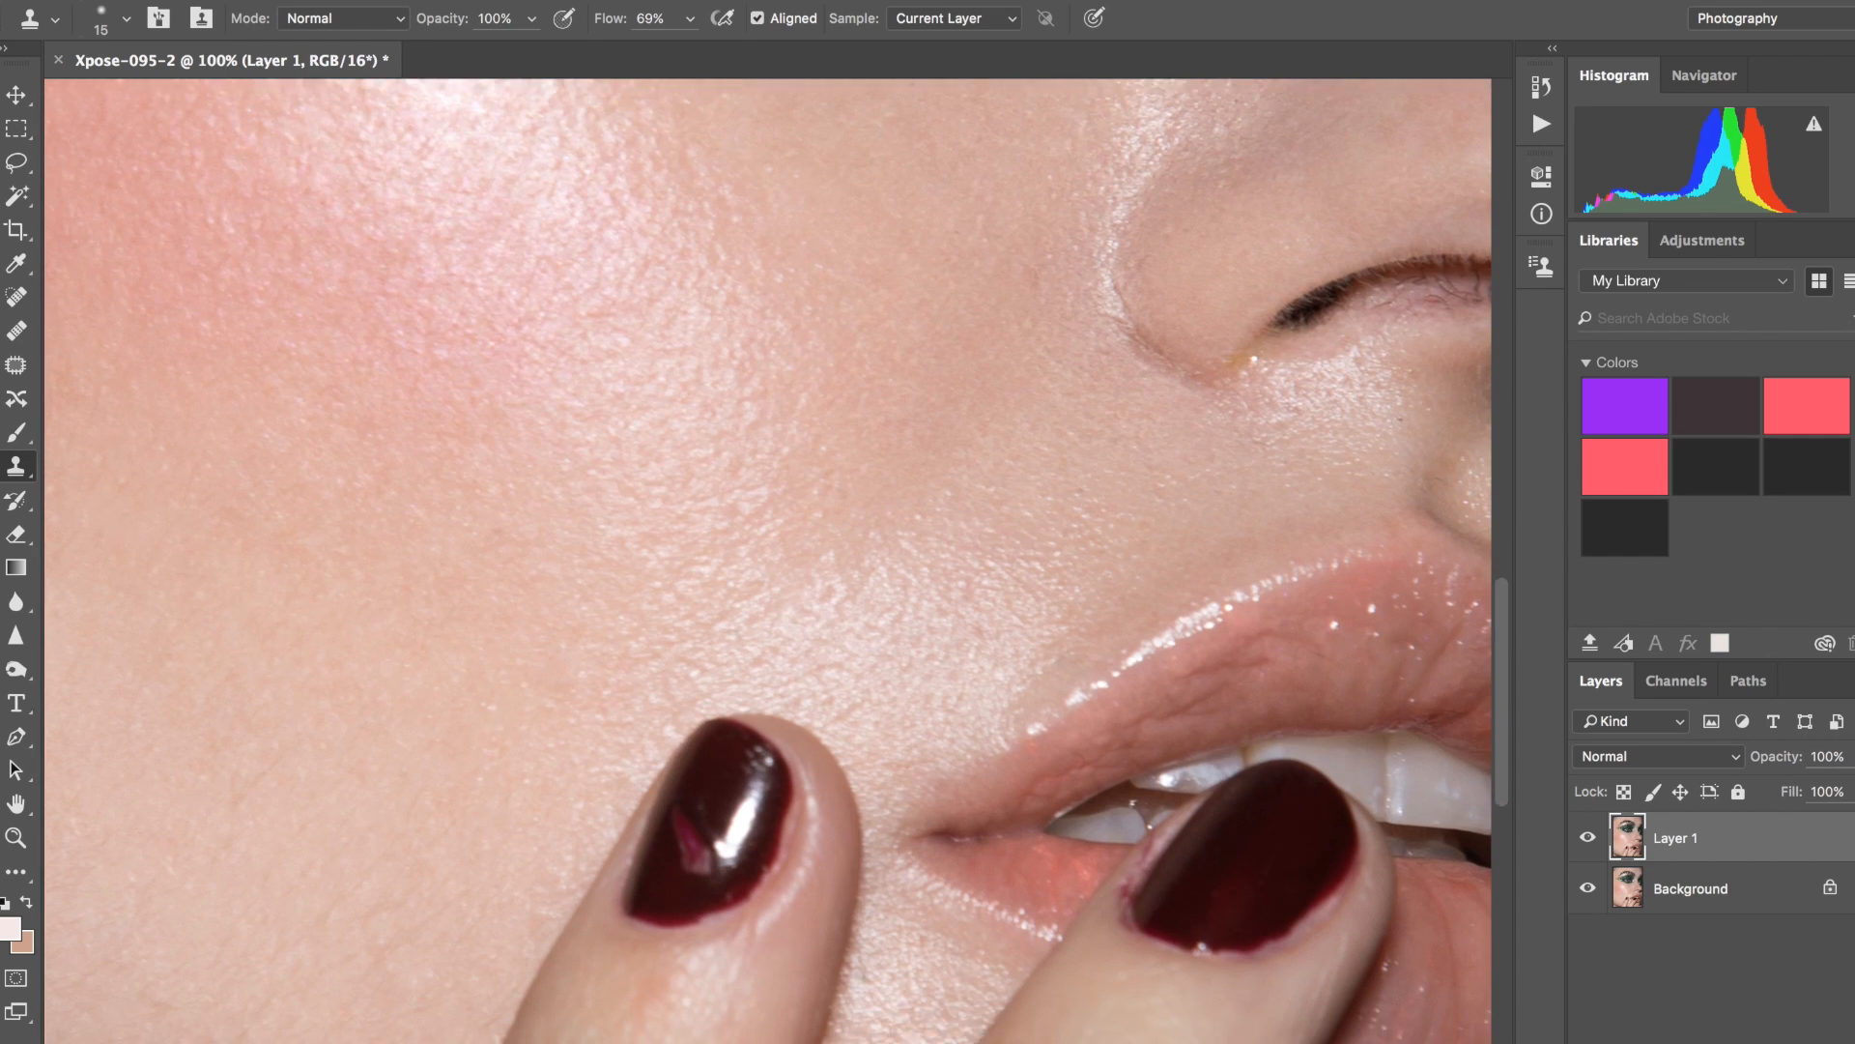
pyautogui.press('super+plus')
pyautogui.scroll(5, 829, 676)
pyautogui.hscroll(-2, 829, 677)
pyautogui.press(']')
pyautogui.press(']')
pyautogui.press(']')
pyautogui.press(']')
pyautogui.press(']')
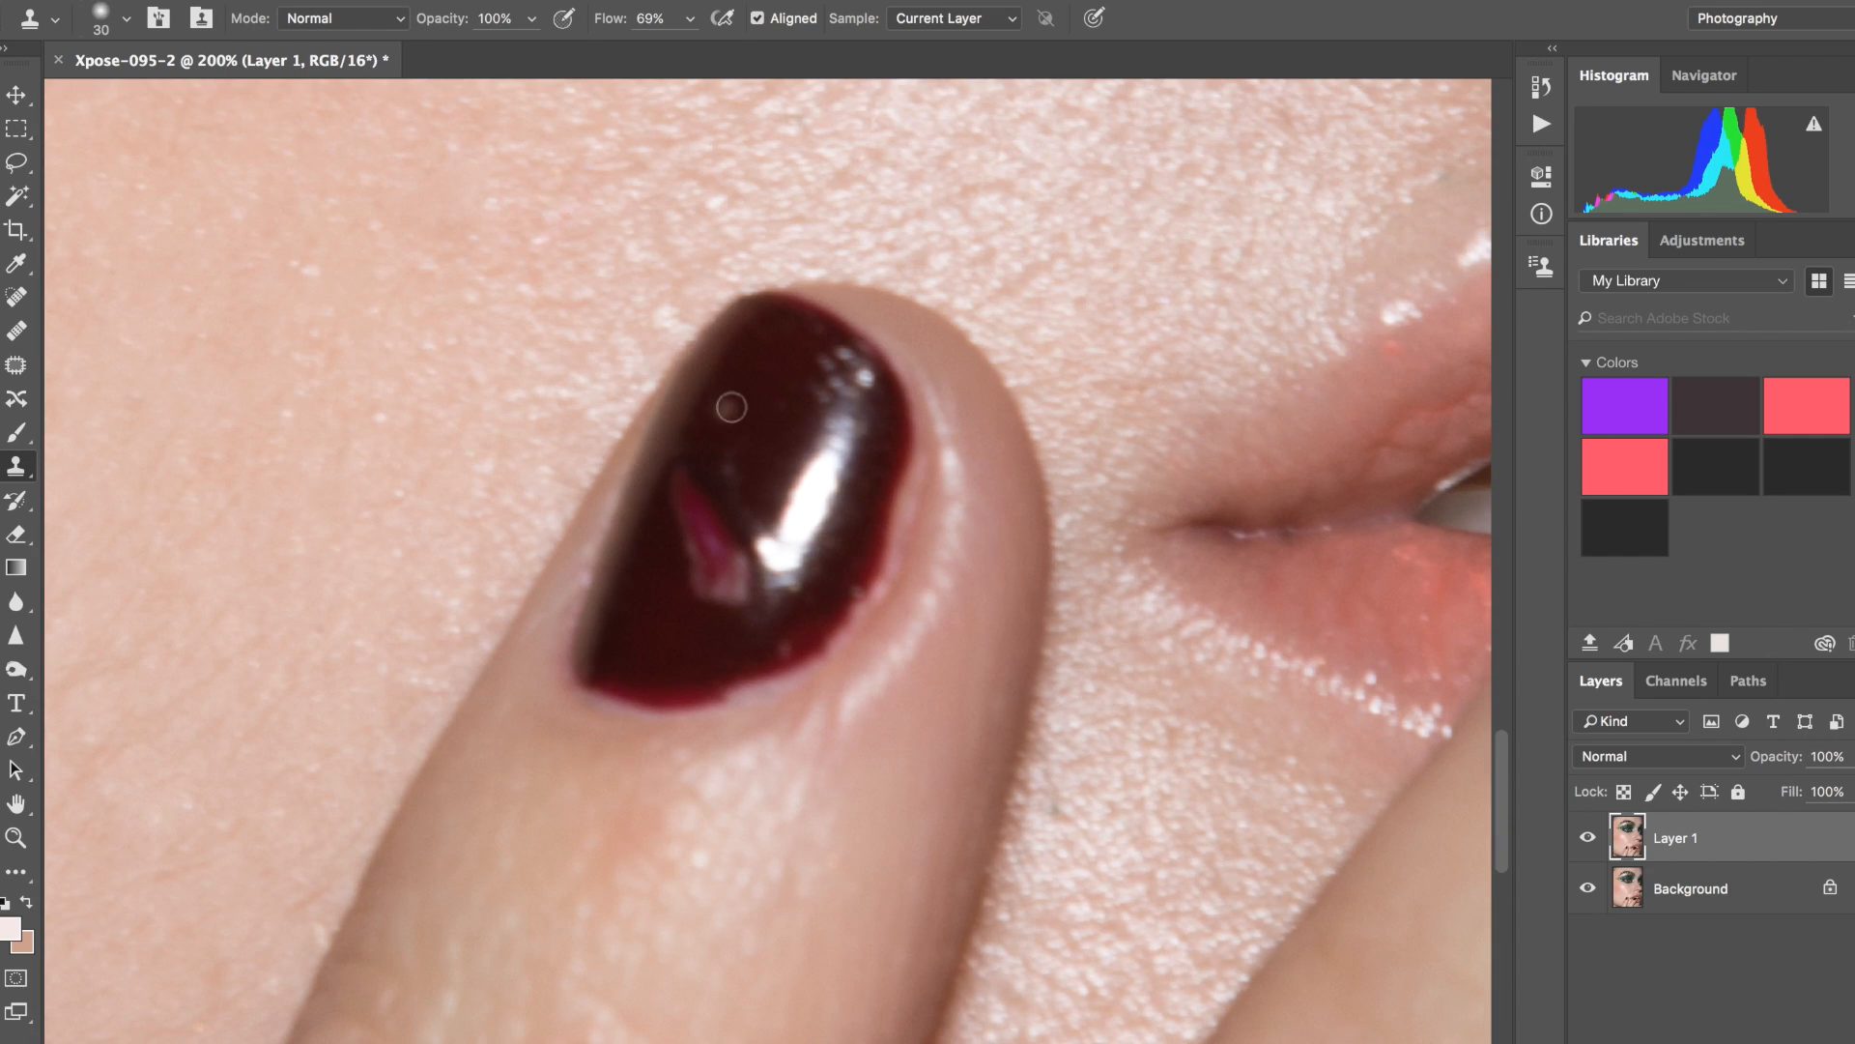
pyautogui.press(']')
pyautogui.moveTo(684, 473)
pyautogui.mouseDown()
pyautogui.moveTo(703, 536)
pyautogui.moveTo(700, 486)
pyautogui.moveTo(715, 523)
pyautogui.moveTo(726, 466)
pyautogui.moveTo(694, 569)
pyautogui.moveTo(706, 591)
pyautogui.moveTo(724, 583)
pyautogui.moveTo(724, 555)
pyautogui.moveTo(739, 594)
pyautogui.moveTo(732, 554)
pyautogui.moveTo(682, 554)
pyautogui.mouseUp()
# Sample clean dark polish and clone over the streaks above the fingernail's bright reflection.
pyautogui.keyDown('alt'); pyautogui.click(741, 433); pyautogui.keyUp('alt')
pyautogui.keyDown('alt'); pyautogui.click(758, 388); pyautogui.keyUp('alt')
pyautogui.moveTo(832, 371); pyautogui.dragTo(841, 393)
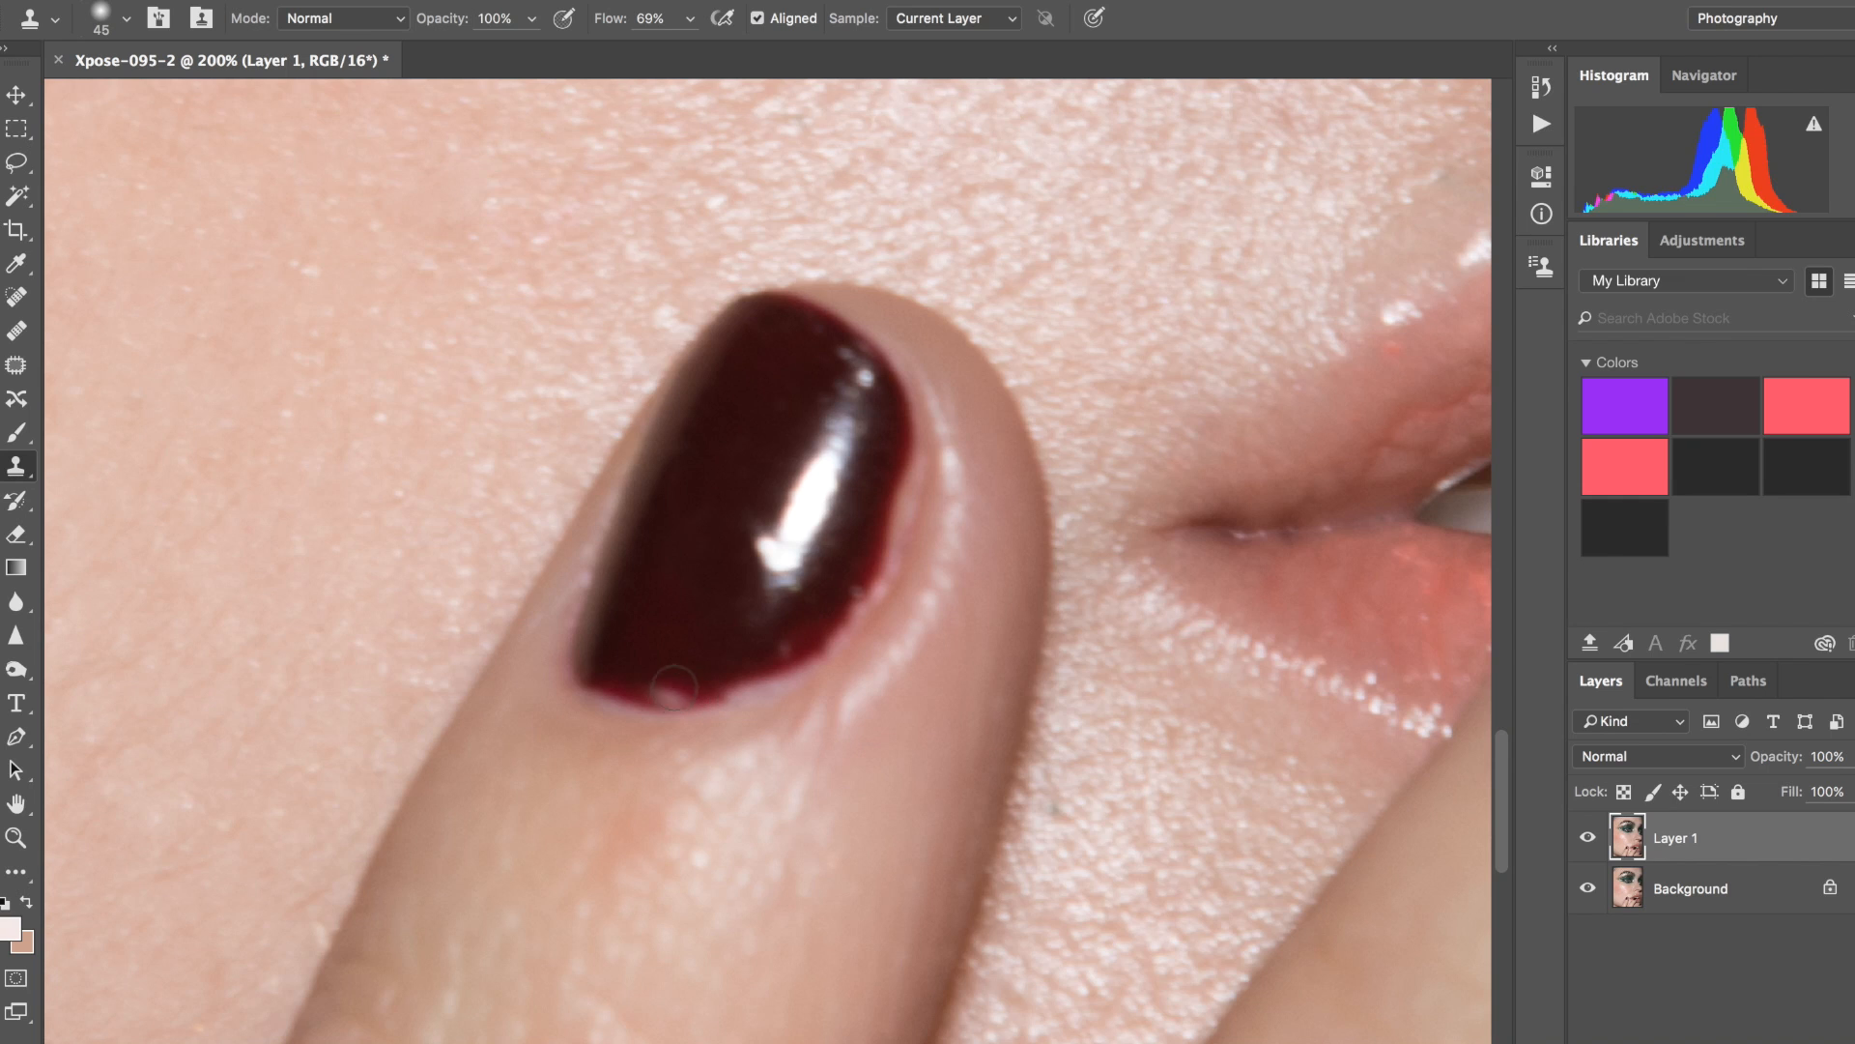
# Reduce the Clone Stamp to size 20 and clone dark polish along the fingernail's ragged reddish lower edge to smooth its outline.
pyautogui.click(655, 594)
pyautogui.keyDown('alt'); pyautogui.click(667, 642); pyautogui.keyUp('alt')
pyautogui.press('[')
pyautogui.press('[')
pyautogui.press('[')
pyautogui.press('[')
pyautogui.press('[')
pyautogui.moveTo(734, 687)
pyautogui.mouseDown()
pyautogui.moveTo(681, 699)
pyautogui.moveTo(727, 689)
pyautogui.moveTo(630, 671)
pyautogui.mouseUp()
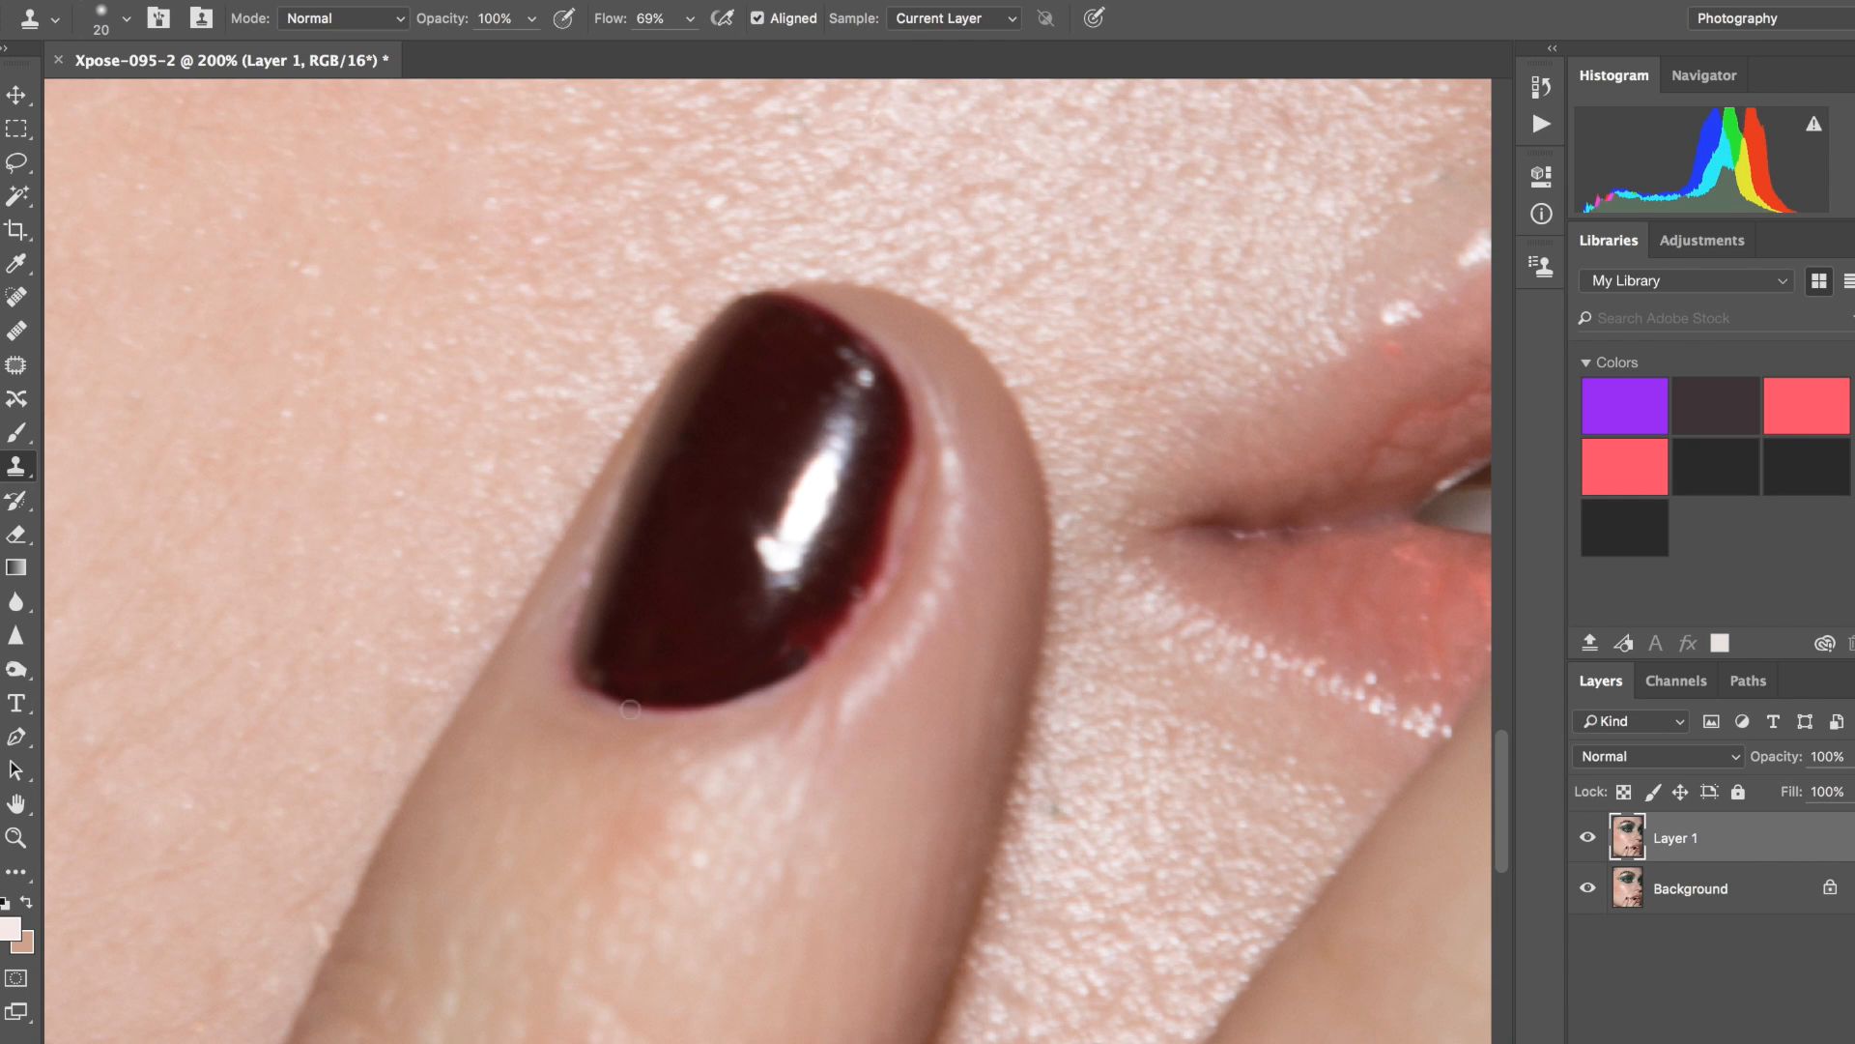
pyautogui.moveTo(850, 584); pyautogui.dragTo(816, 588)
pyautogui.moveTo(655, 614)
pyautogui.mouseDown()
pyautogui.moveTo(818, 644)
pyautogui.moveTo(872, 529)
pyautogui.moveTo(861, 565)
pyautogui.mouseUp()
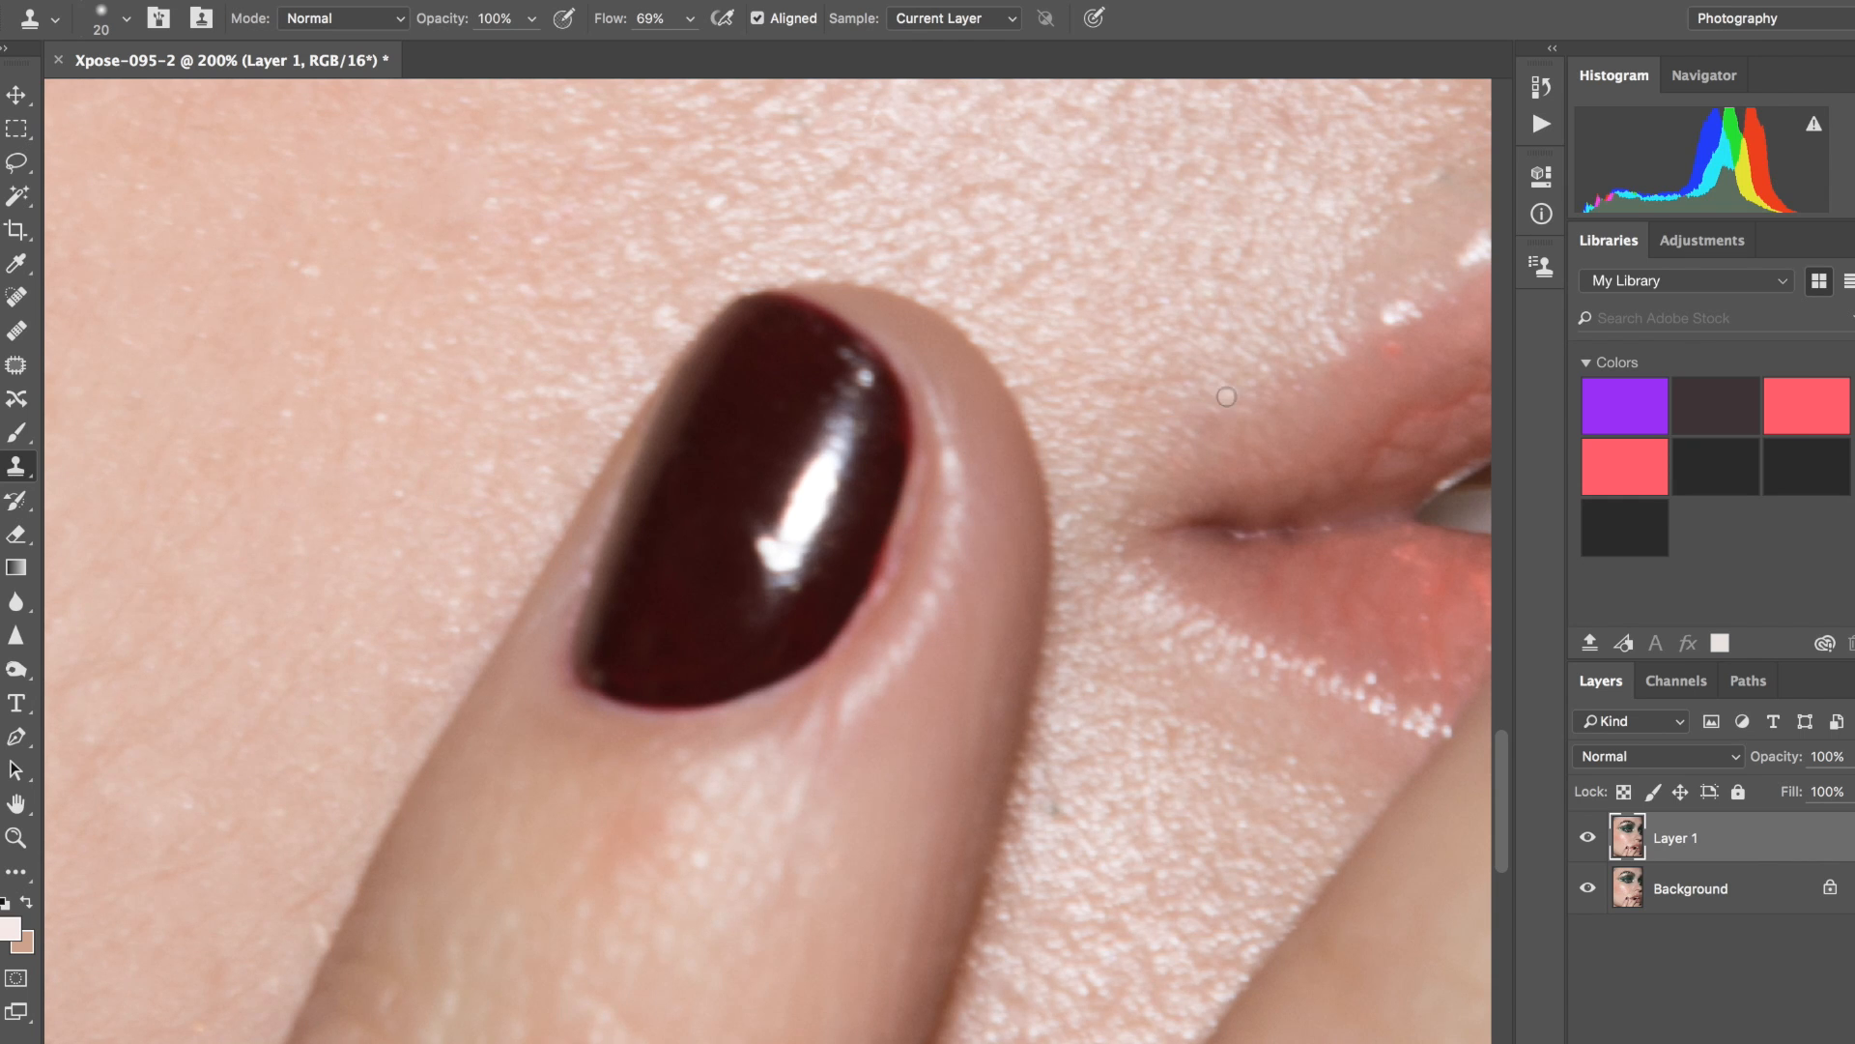
# Toggle Layer 1's visibility to compare the retouched fingernail with the original.
pyautogui.click(1588, 838)
pyautogui.click(1588, 838)
pyautogui.click(1588, 838)
pyautogui.click(1587, 837)
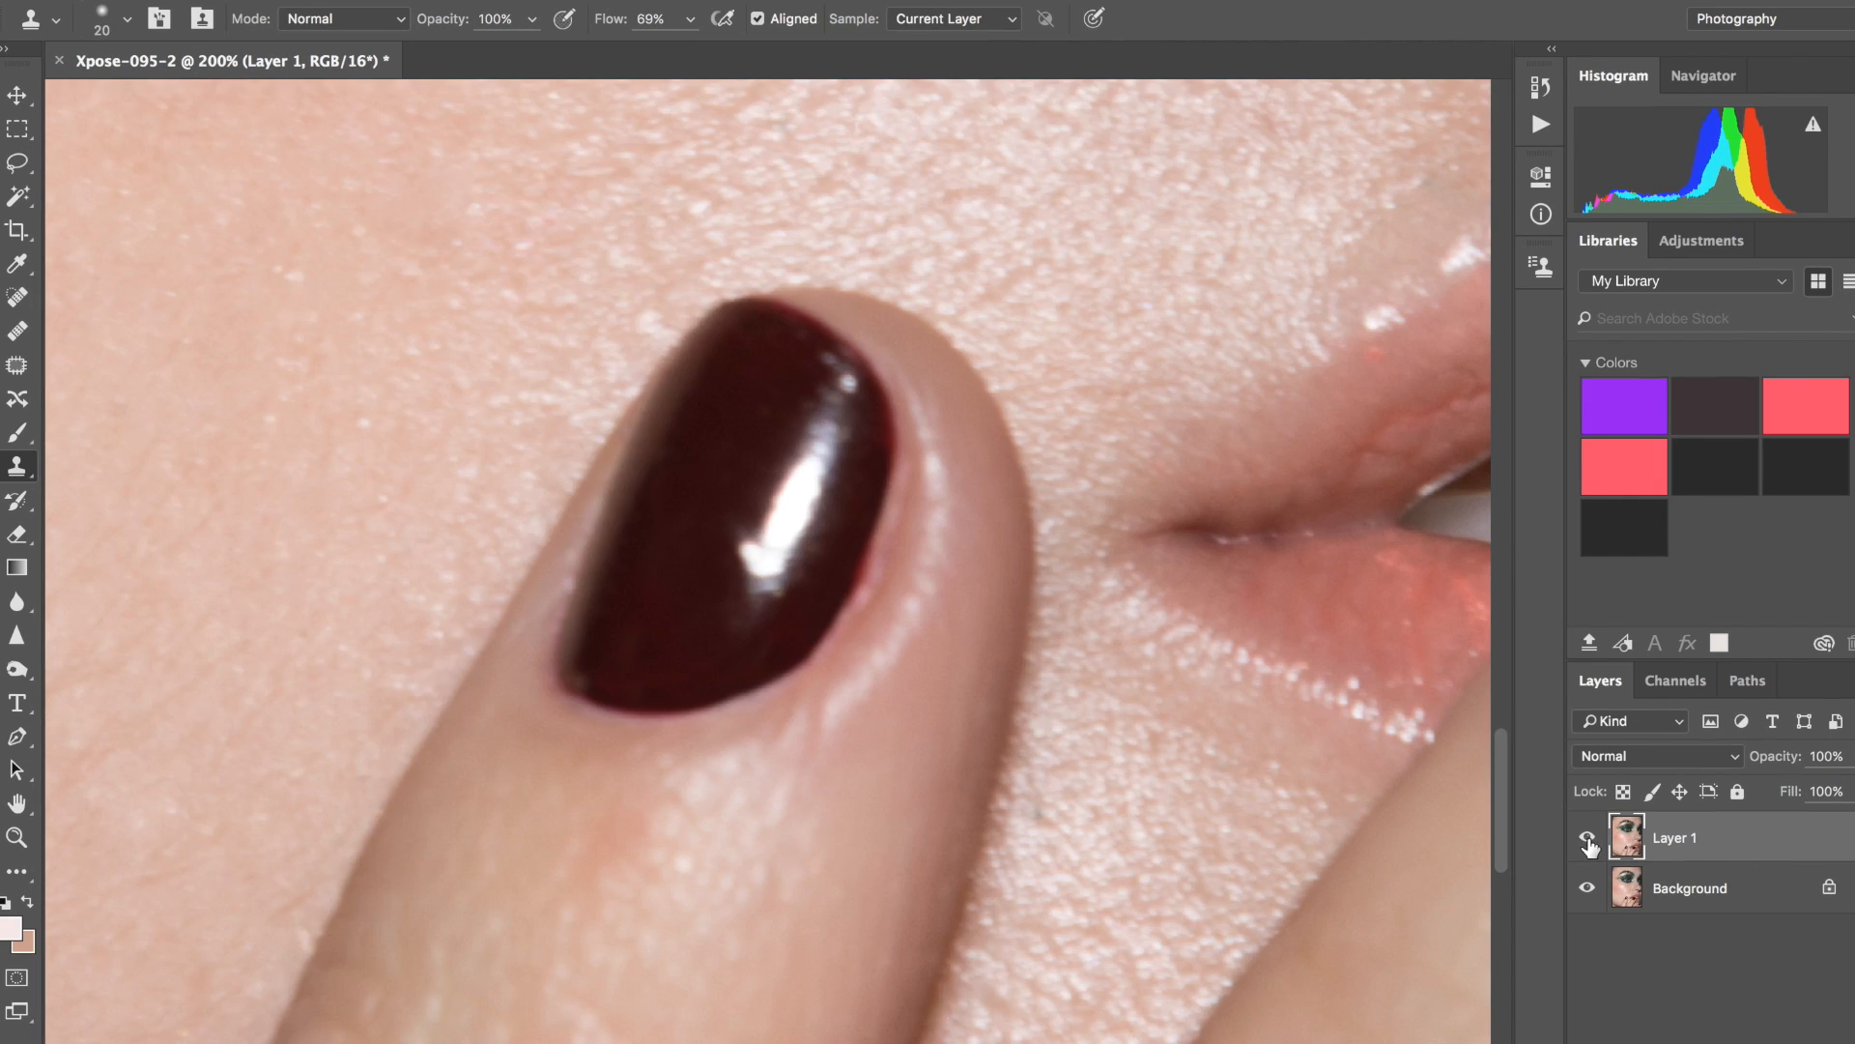
pyautogui.hscroll(8, 1042, 436)
pyautogui.keyDown('alt'); pyautogui.click(649, 774); pyautogui.keyUp('alt')
pyautogui.moveTo(721, 630)
pyautogui.mouseDown()
pyautogui.moveTo(734, 571)
pyautogui.moveTo(726, 655)
pyautogui.moveTo(746, 687)
pyautogui.mouseUp()
pyautogui.press('super+z')
pyautogui.press('j')
pyautogui.press('s')
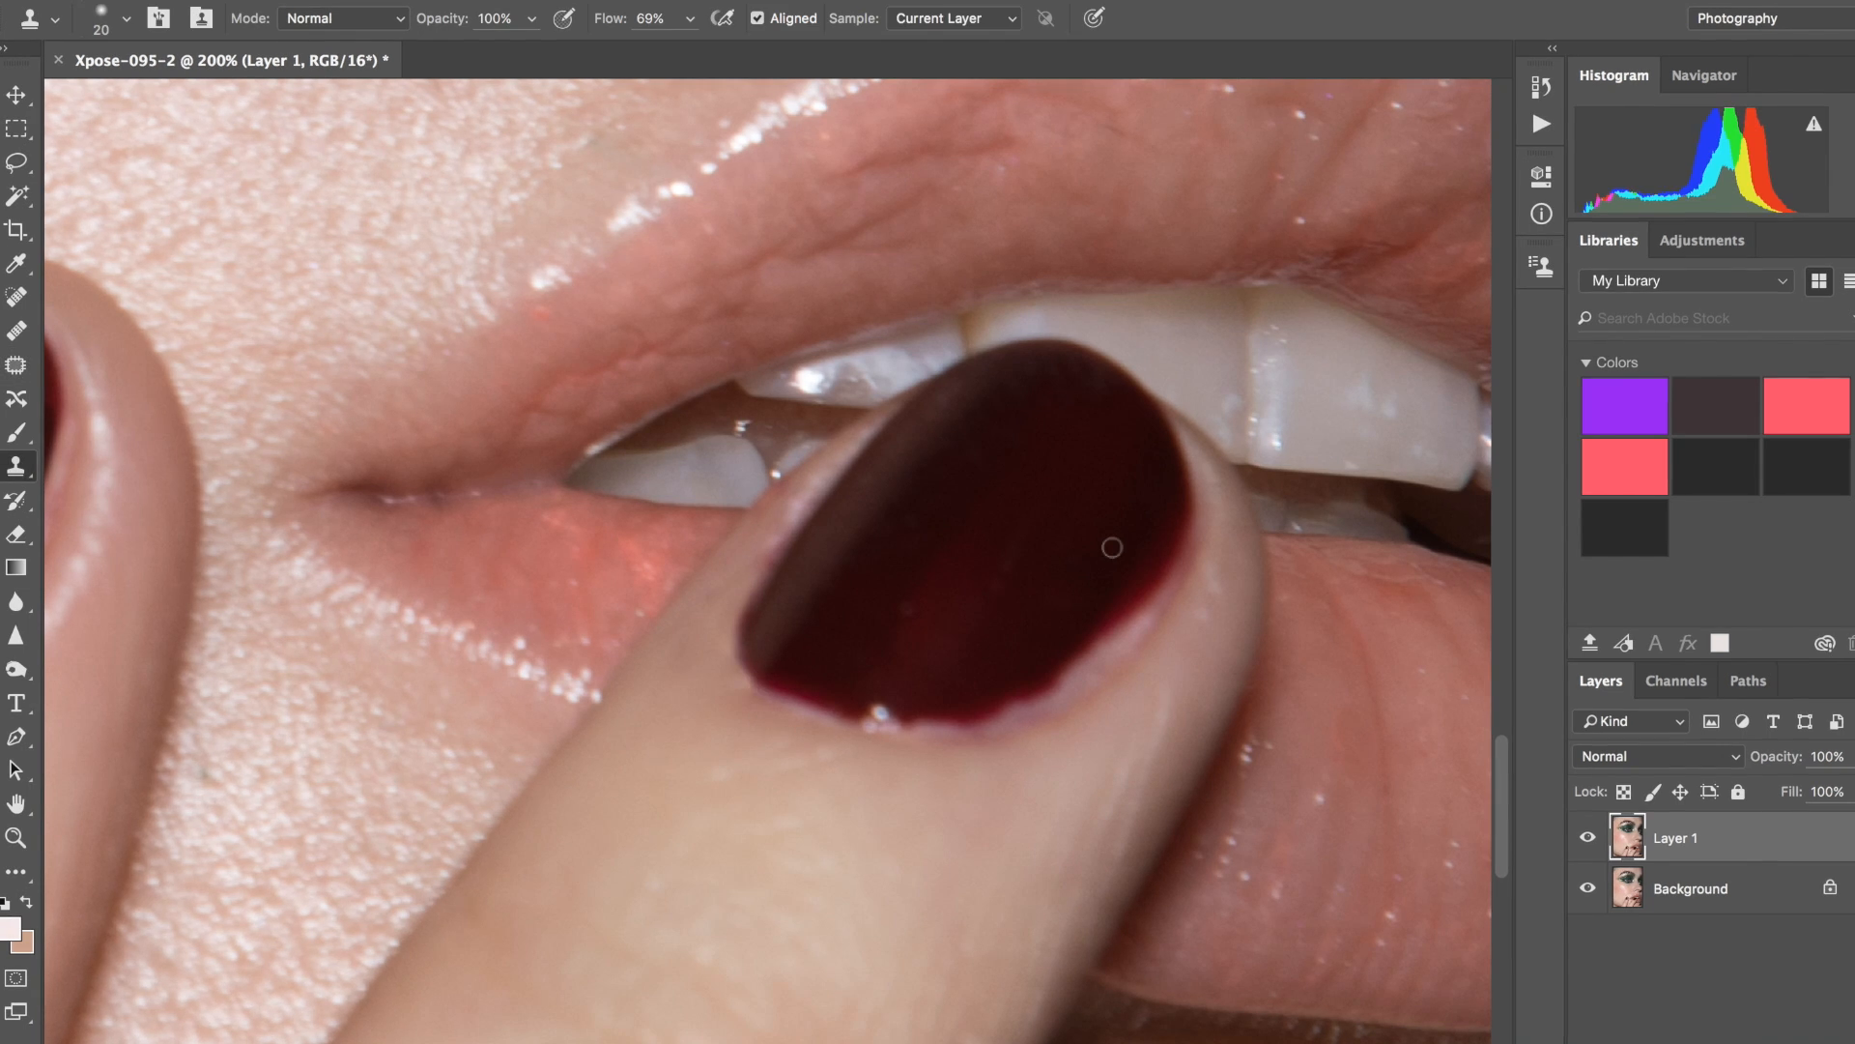
# Enlarge the Clone Stamp to size 40 and clone dark polish over the streaks and ragged lower edge of the fingernail at the lips.
pyautogui.press(']')
pyautogui.press(']')
pyautogui.keyDown('alt'); pyautogui.click(1122, 474); pyautogui.keyUp('alt')
pyautogui.moveTo(1168, 528)
pyautogui.mouseDown()
pyautogui.moveTo(1134, 607)
pyautogui.moveTo(1051, 684)
pyautogui.moveTo(991, 706)
pyautogui.moveTo(852, 698)
pyautogui.moveTo(973, 693)
pyautogui.moveTo(1067, 609)
pyautogui.moveTo(1084, 564)
pyautogui.mouseUp()
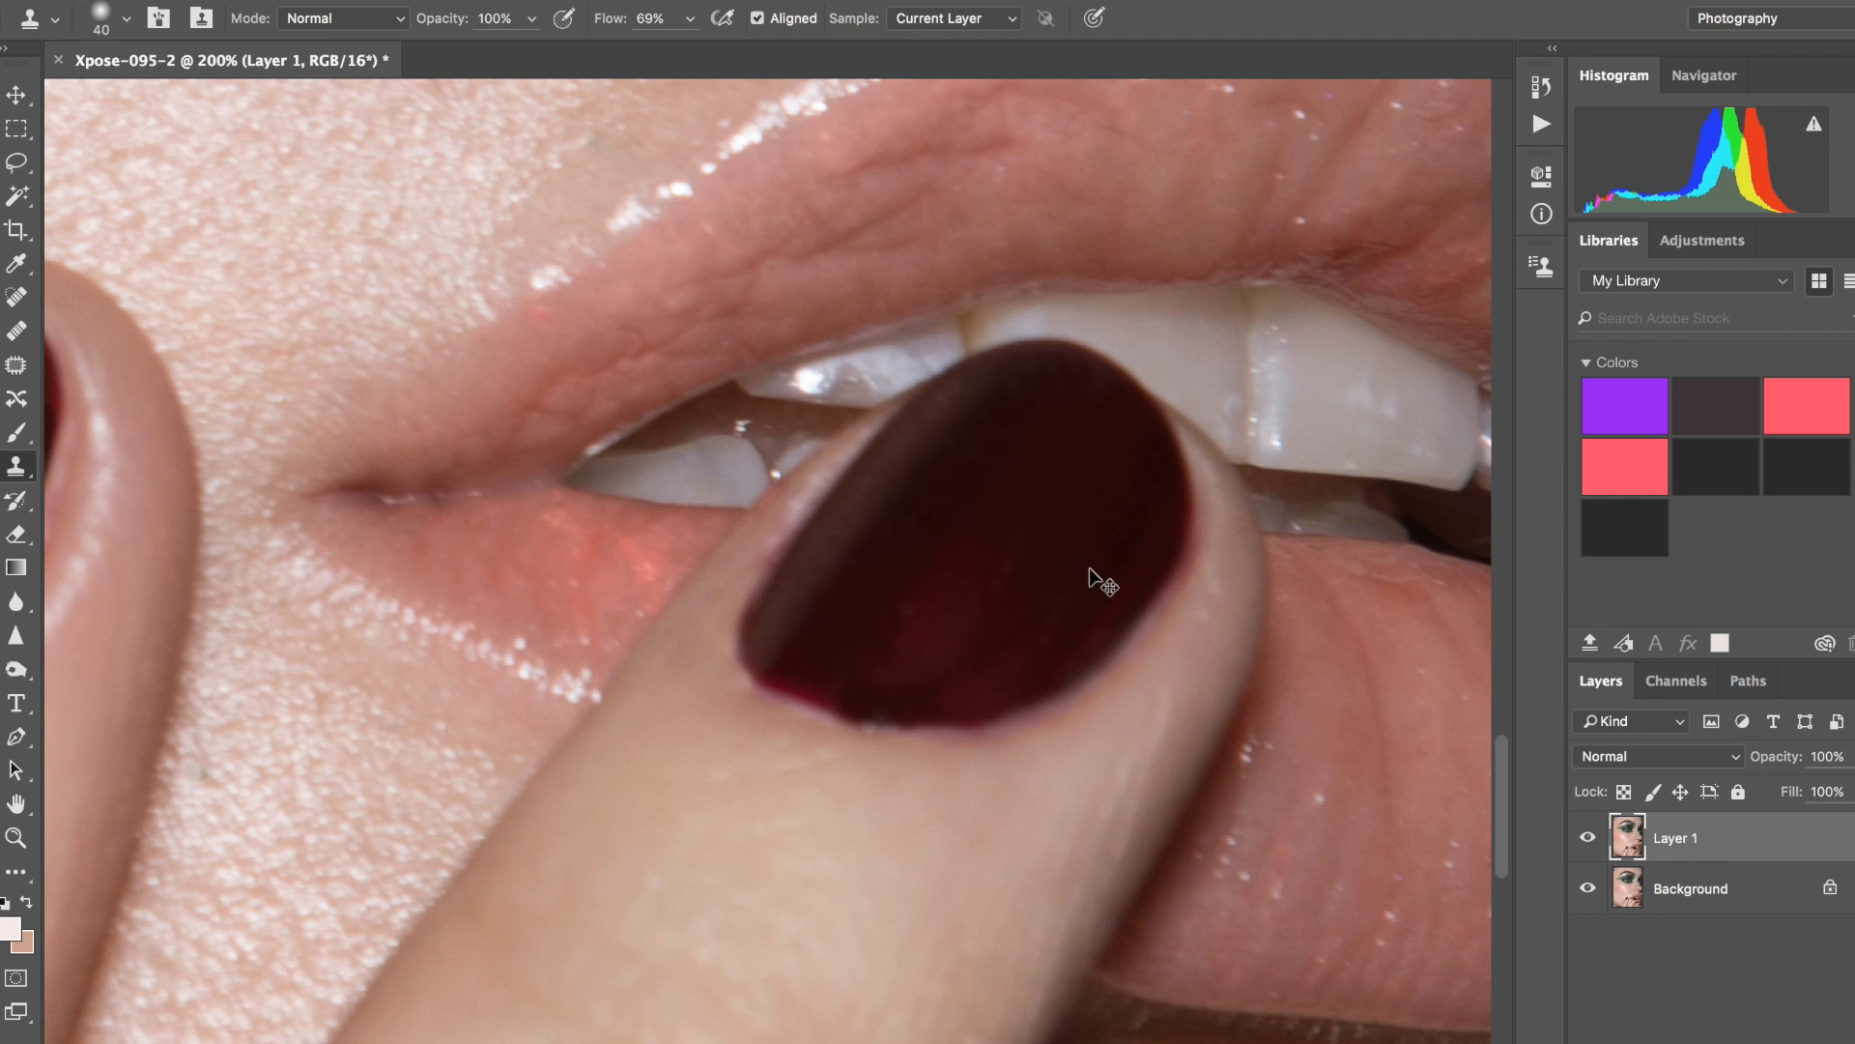
# Sample the forehead skin tone with the Brush and paint it softly over uneven lower-face skin at size 700 and 2% flow.
pyautogui.hotkey('ctrl', '-')
pyautogui.hotkey('ctrl', '-')
pyautogui.hotkey('ctrl', '-')
pyautogui.hotkey('ctrl', '-')
pyautogui.hotkey('ctrl', '-')
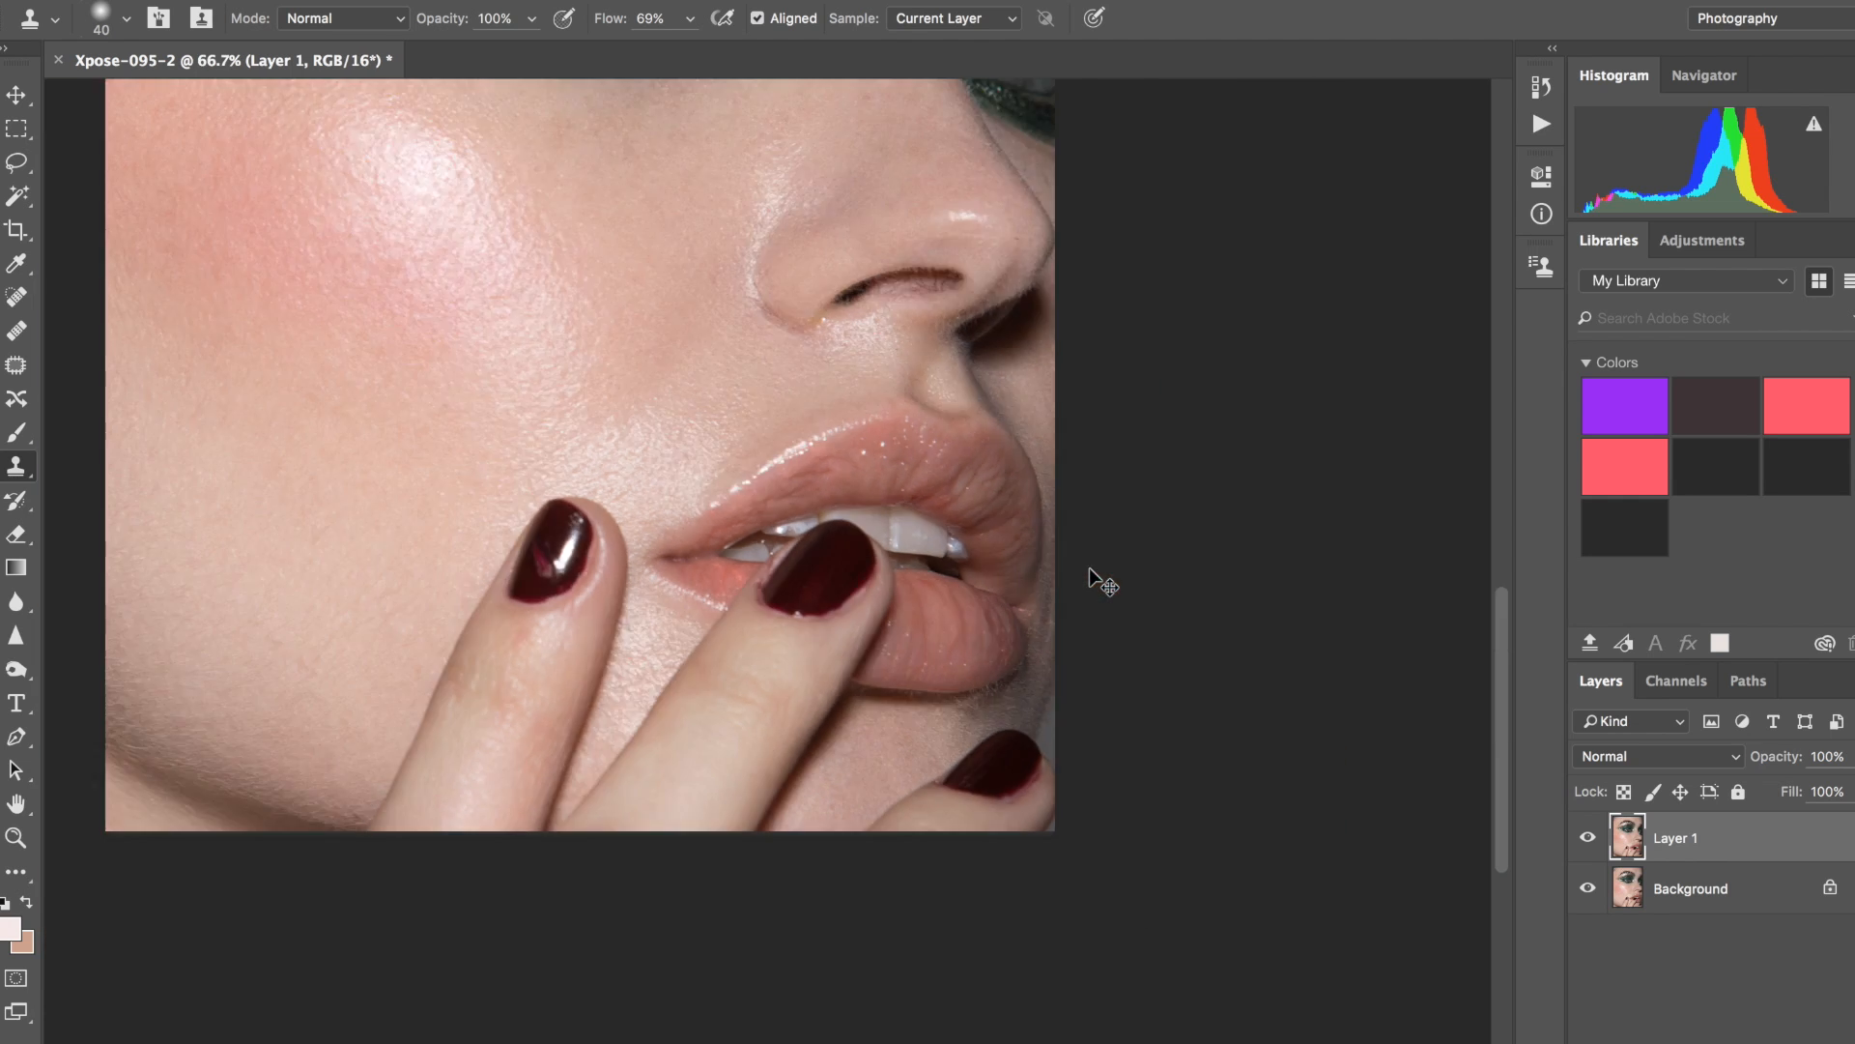
pyautogui.click(17, 435)
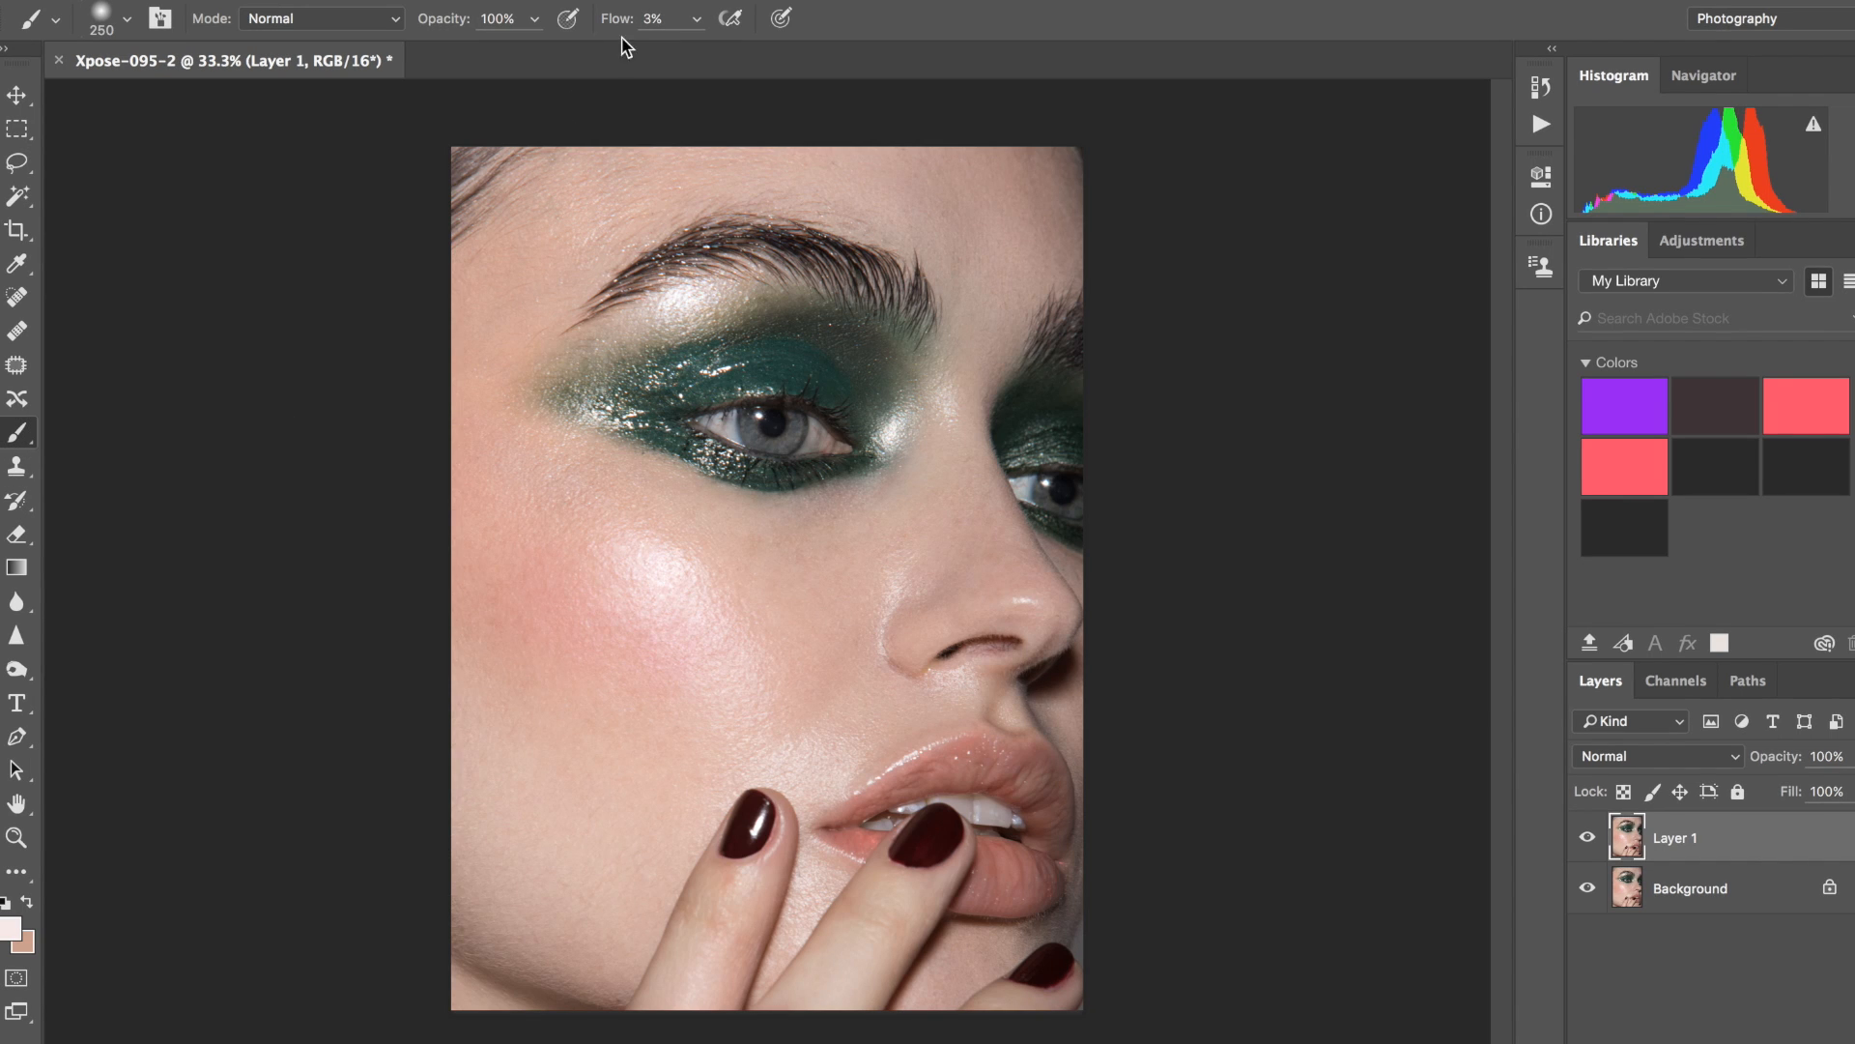
pyautogui.keyDown('alt'); pyautogui.click(694, 174); pyautogui.keyUp('alt')
pyautogui.press(']')
pyautogui.press(']')
pyautogui.press(']')
pyautogui.press(']')
pyautogui.press(']')
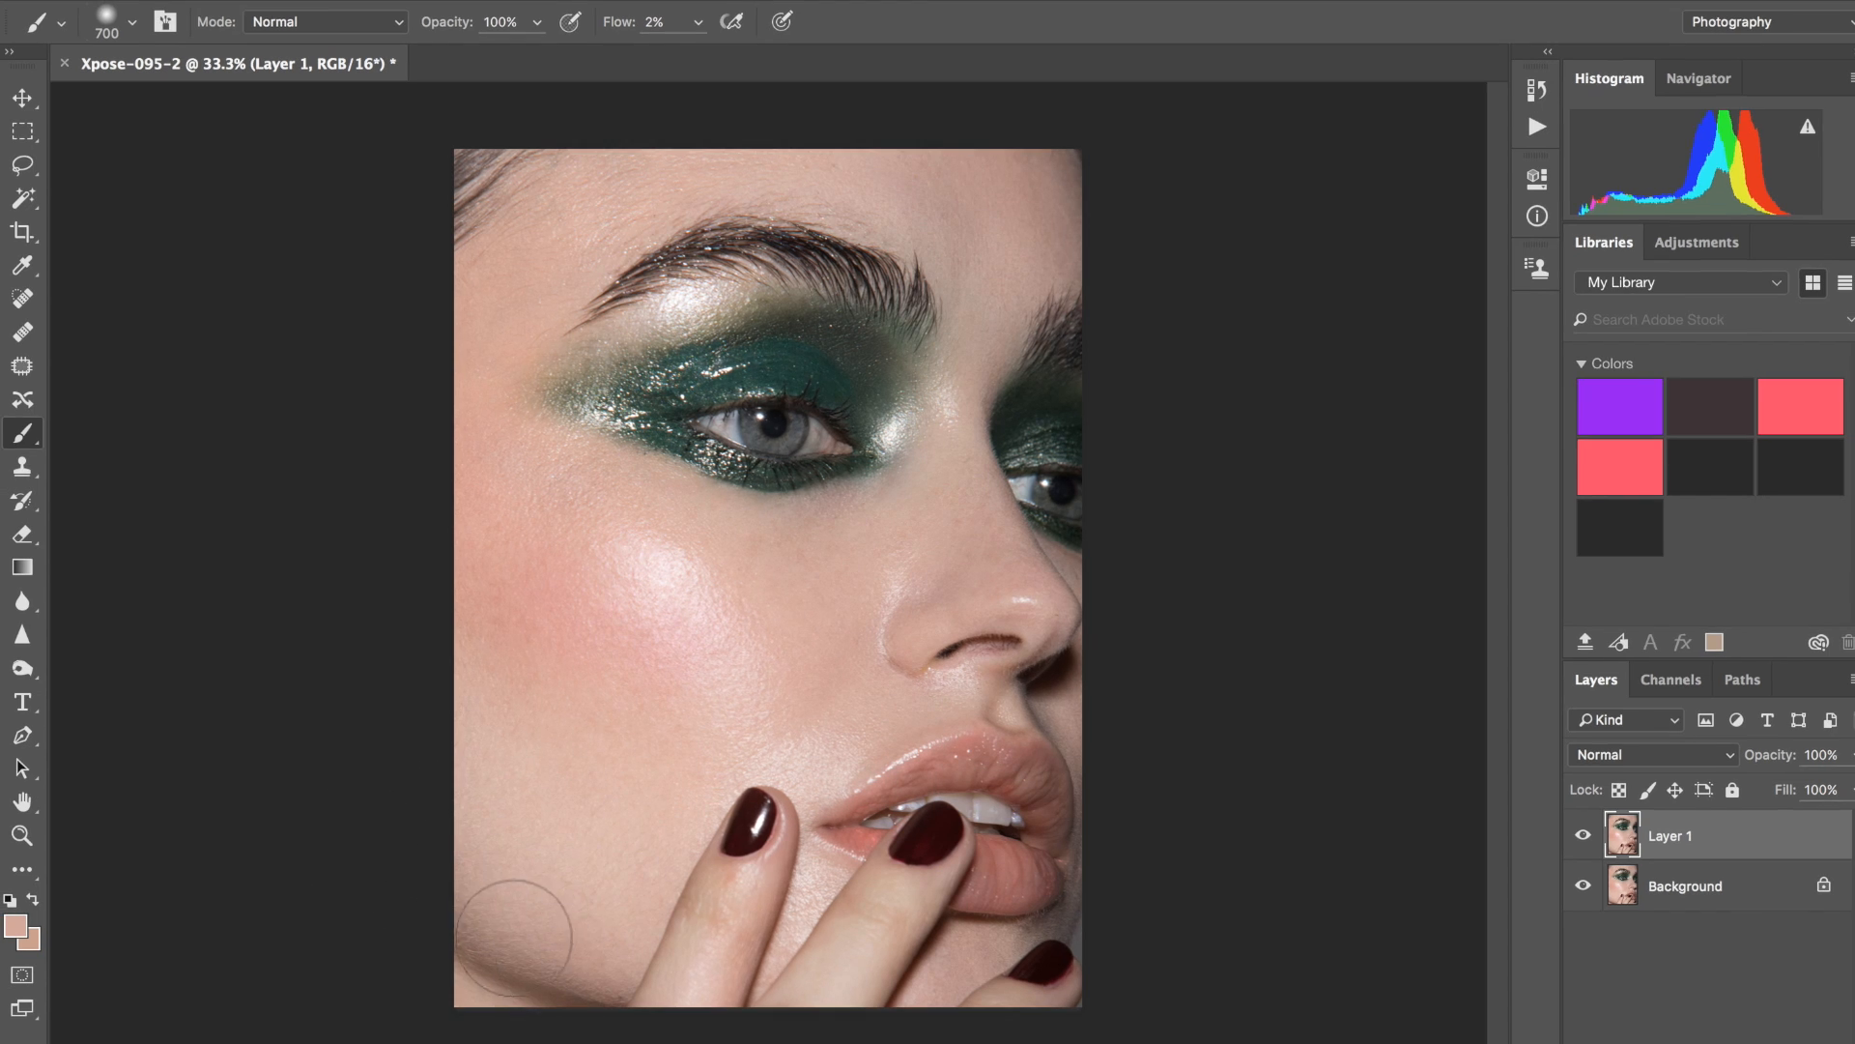
# Reduce the Brush to size 250 and blend the sampled skin tone around the tail of the eyebrow.
pyautogui.press('[')
pyautogui.press('[')
pyautogui.press('[')
pyautogui.press('[')
pyautogui.press('[')
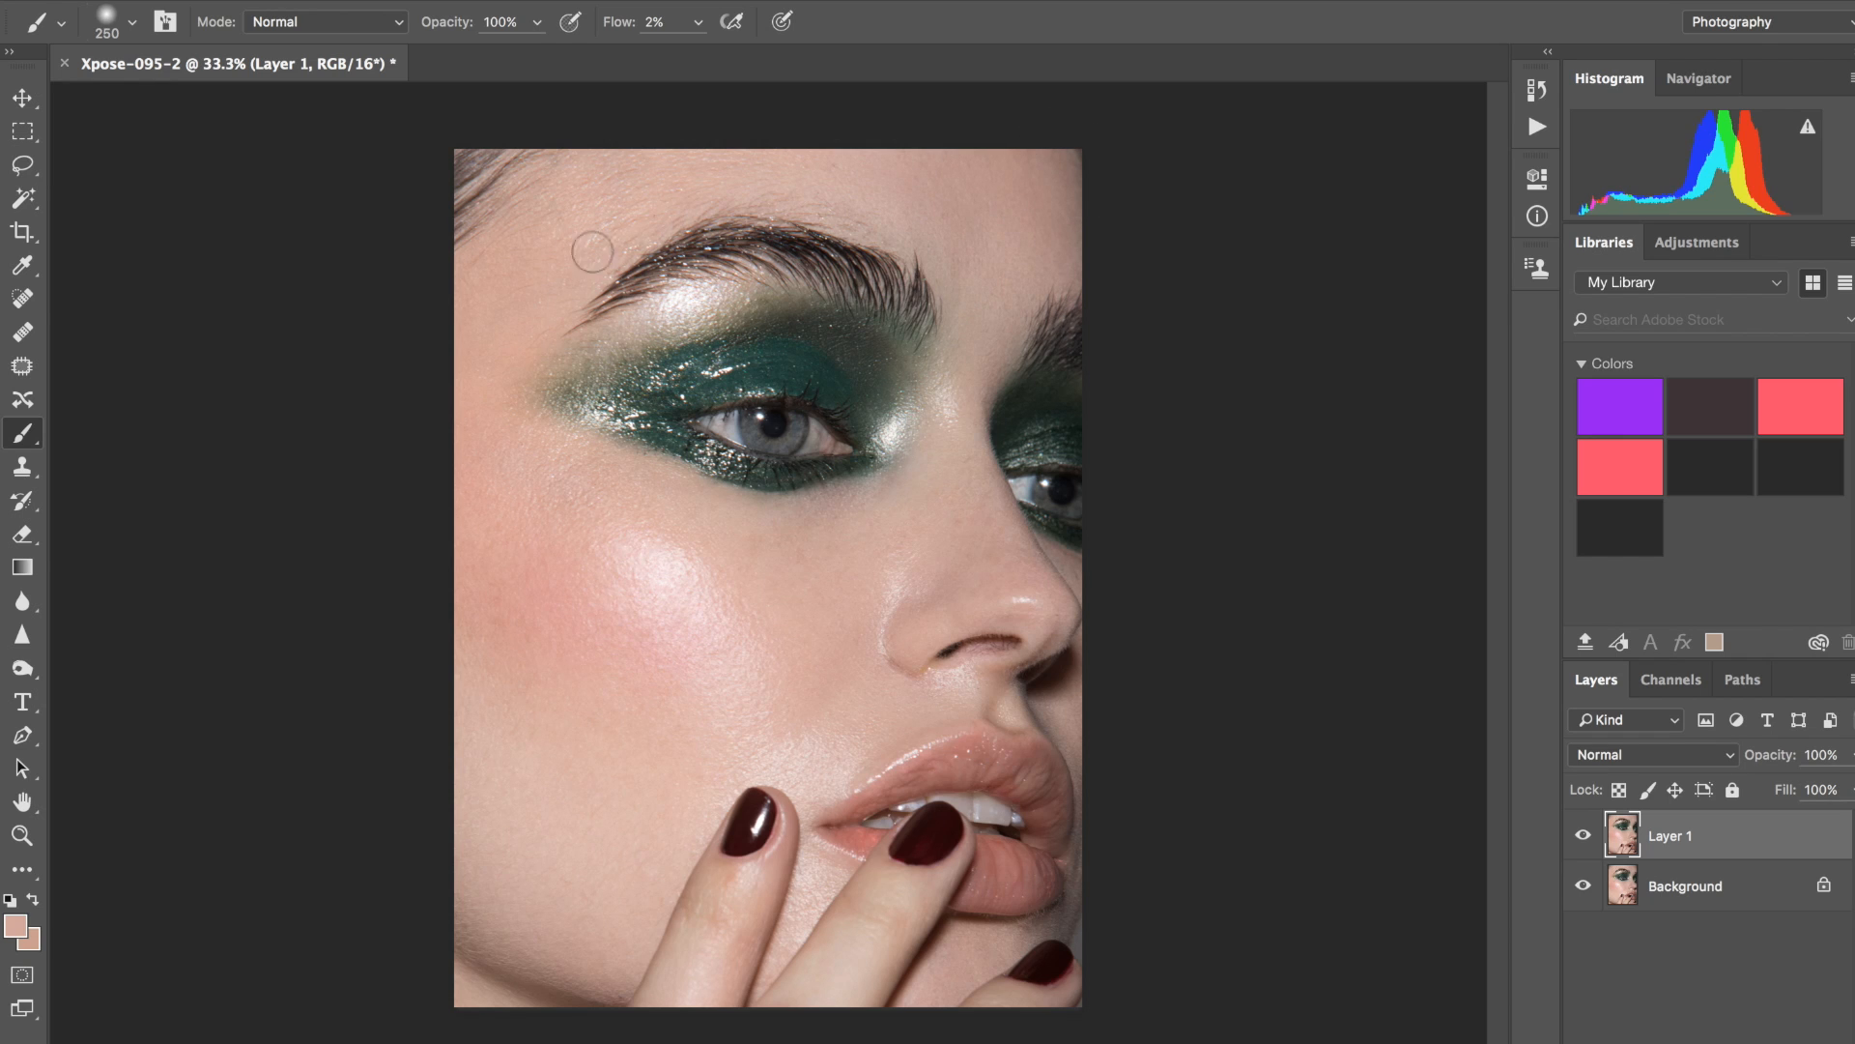
# Toggle Layer 1's visibility to compare the retouched portrait with the original.
pyautogui.click(1582, 839)
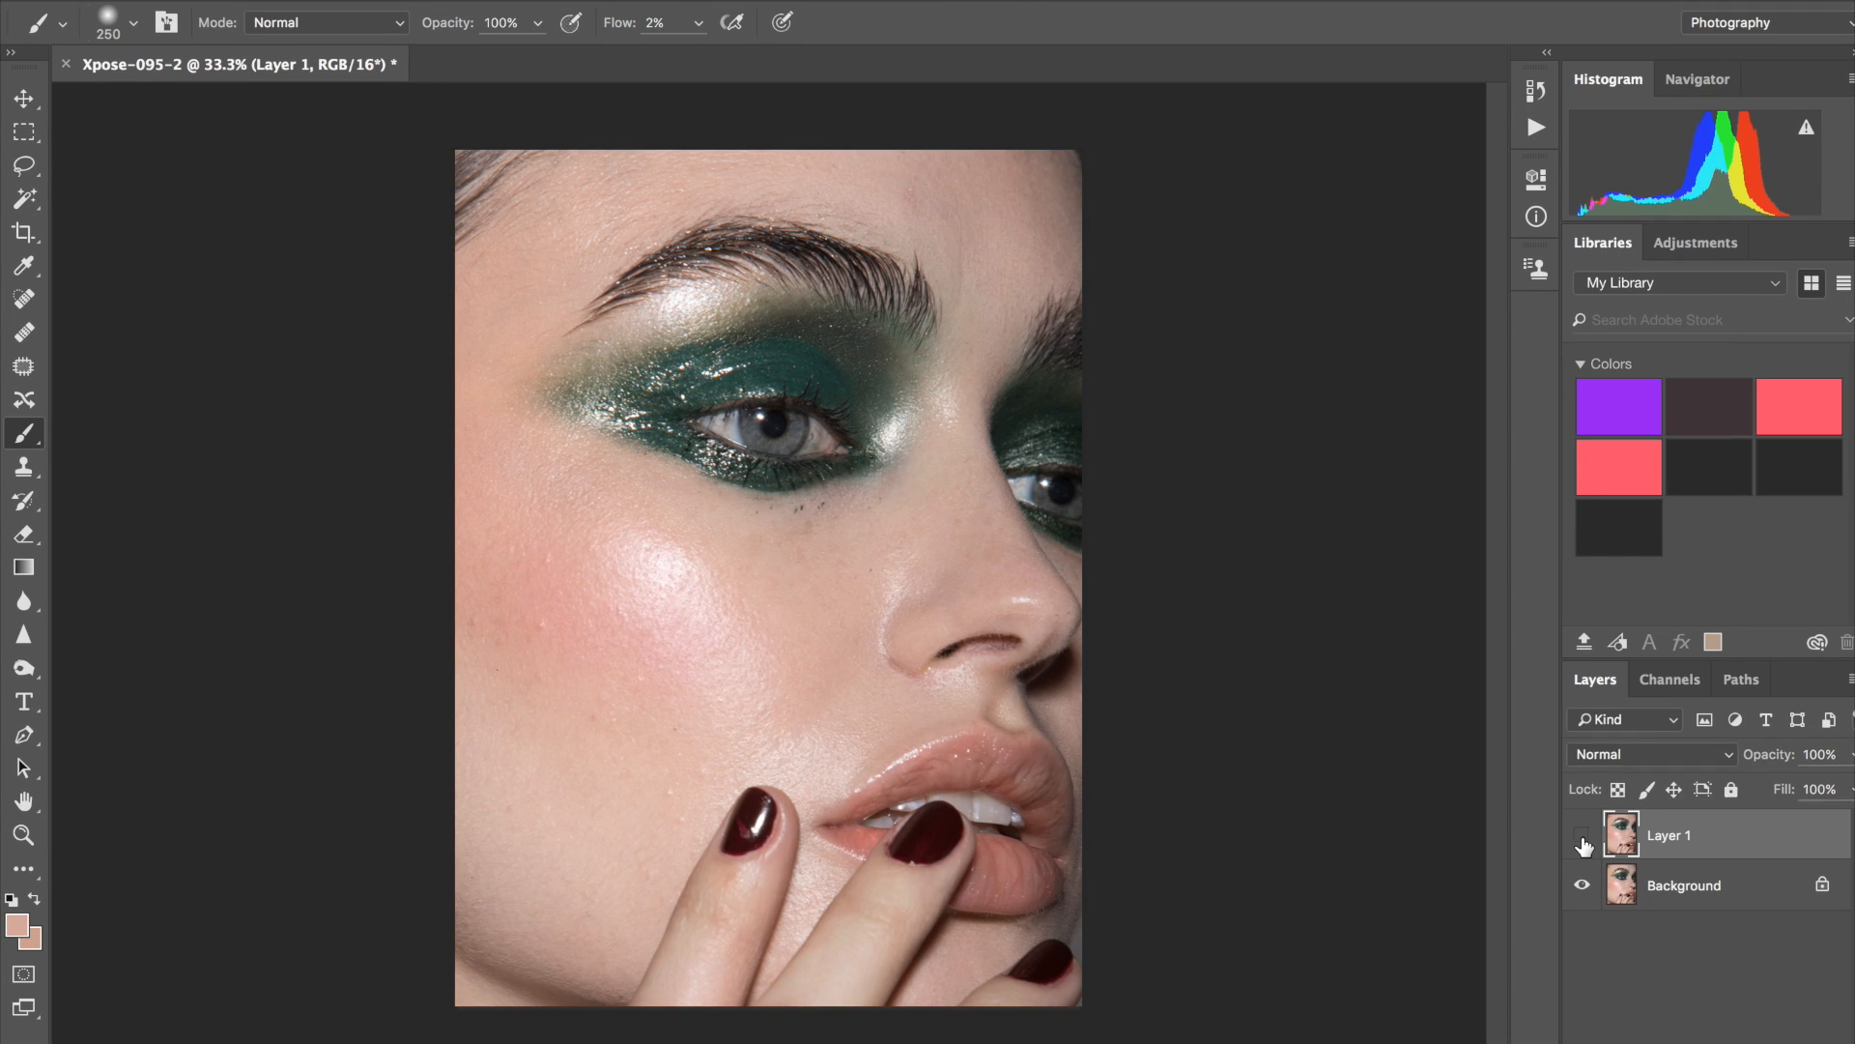
pyautogui.click(1583, 839)
pyautogui.click(1583, 839)
pyautogui.click(1583, 838)
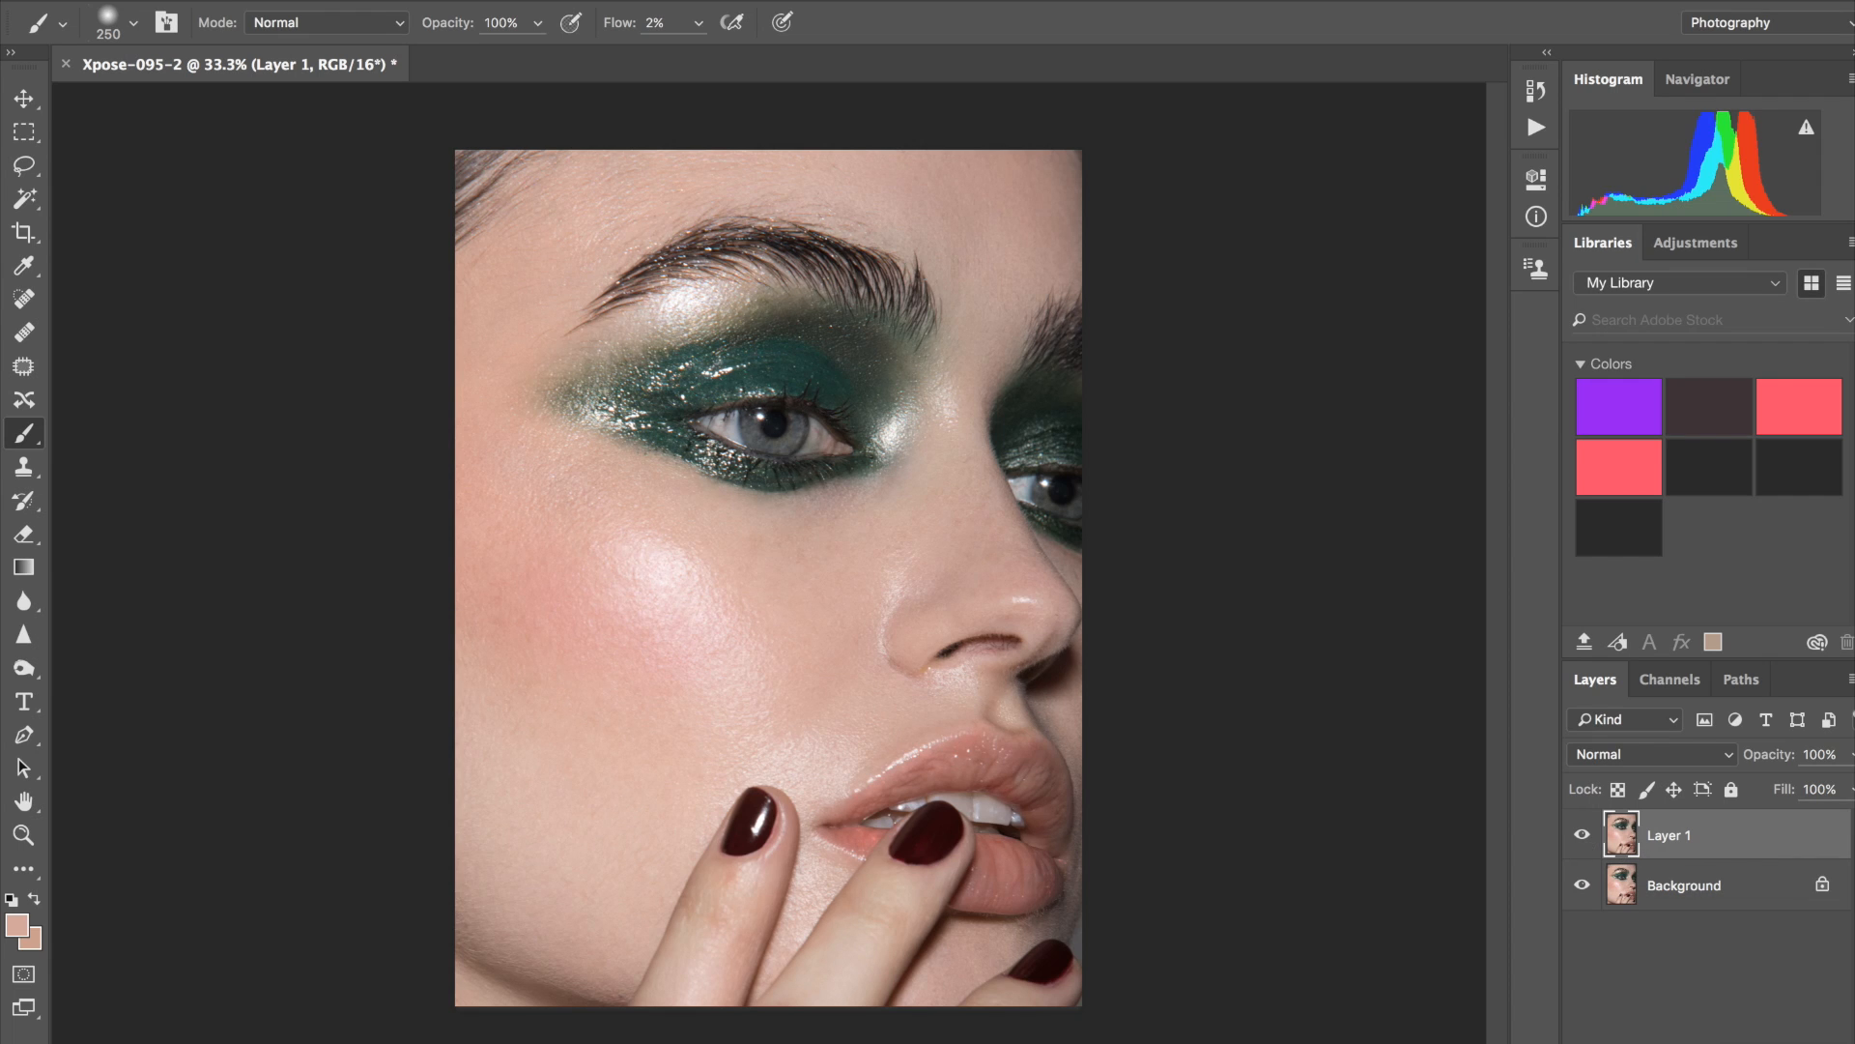
# Add a new layer in Color blend mode and paint the sampled skin tone over the face at size 400 and 5% flow.
pyautogui.press('alt+shift+super+n')
pyautogui.click(1655, 759)
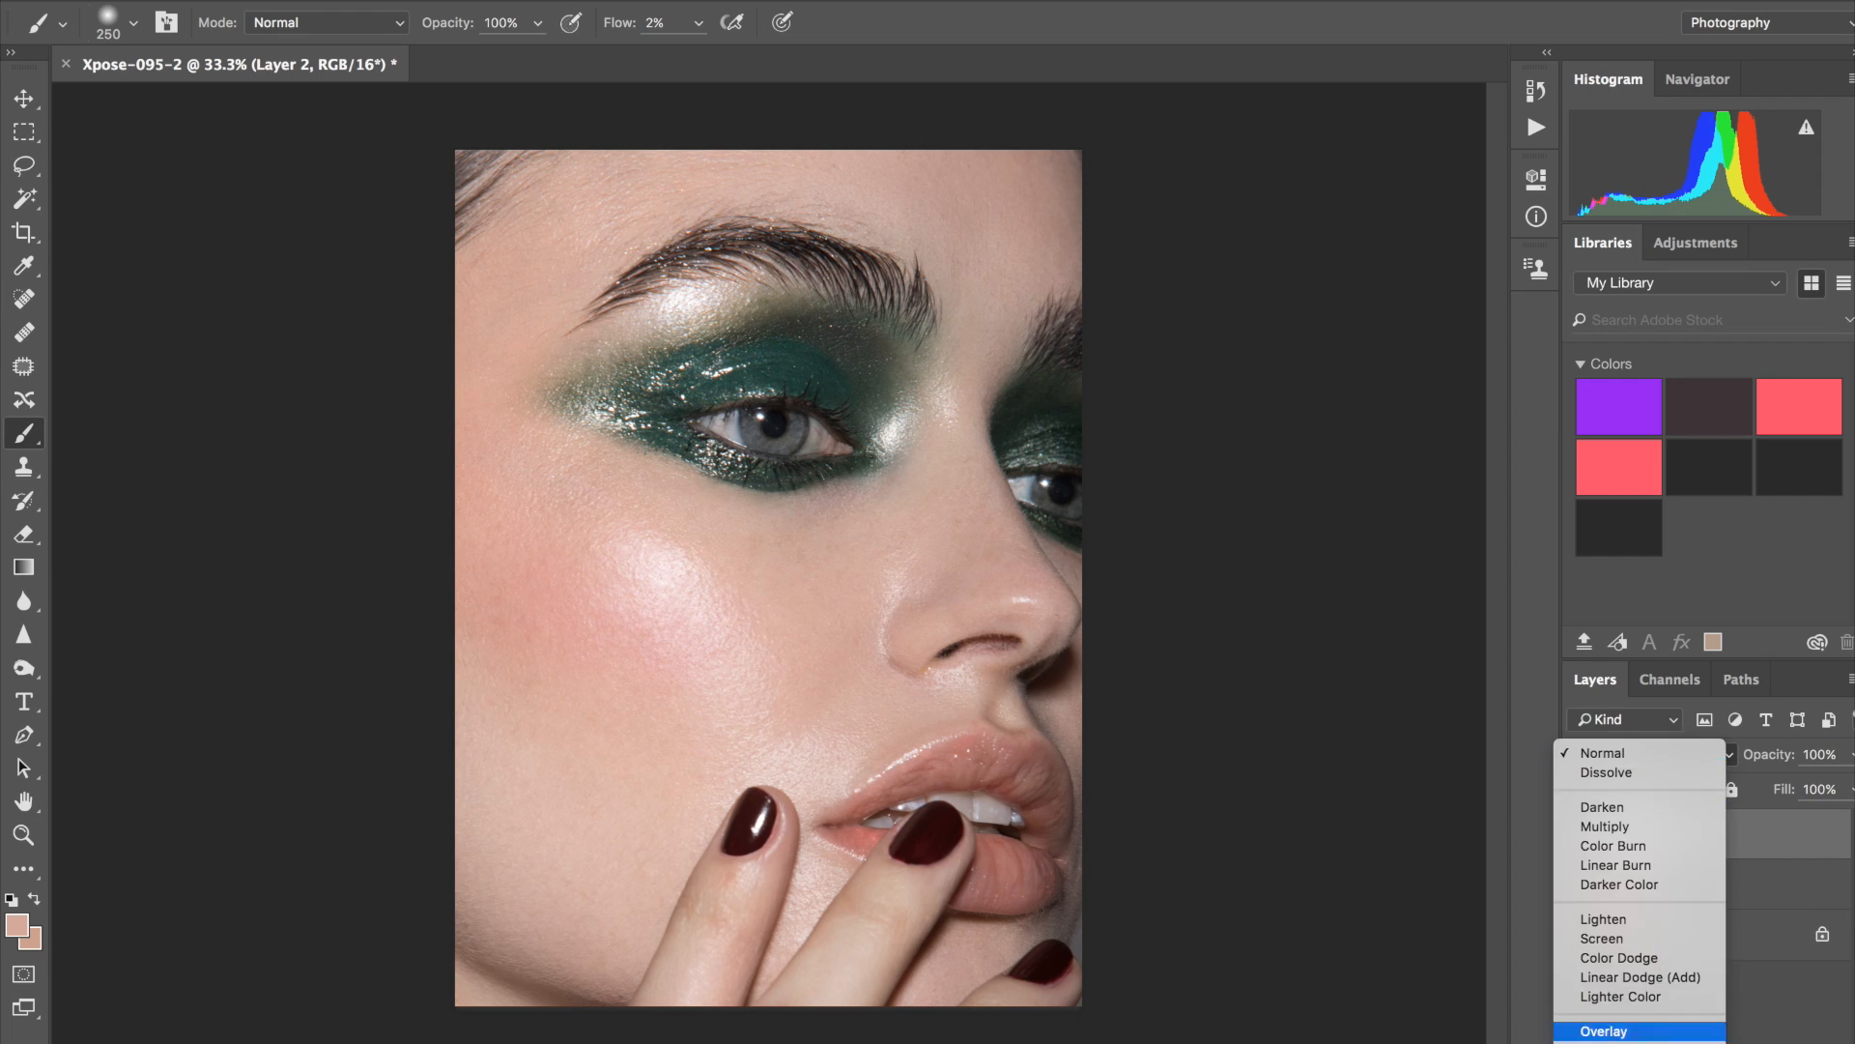
pyautogui.click(1609, 1035)
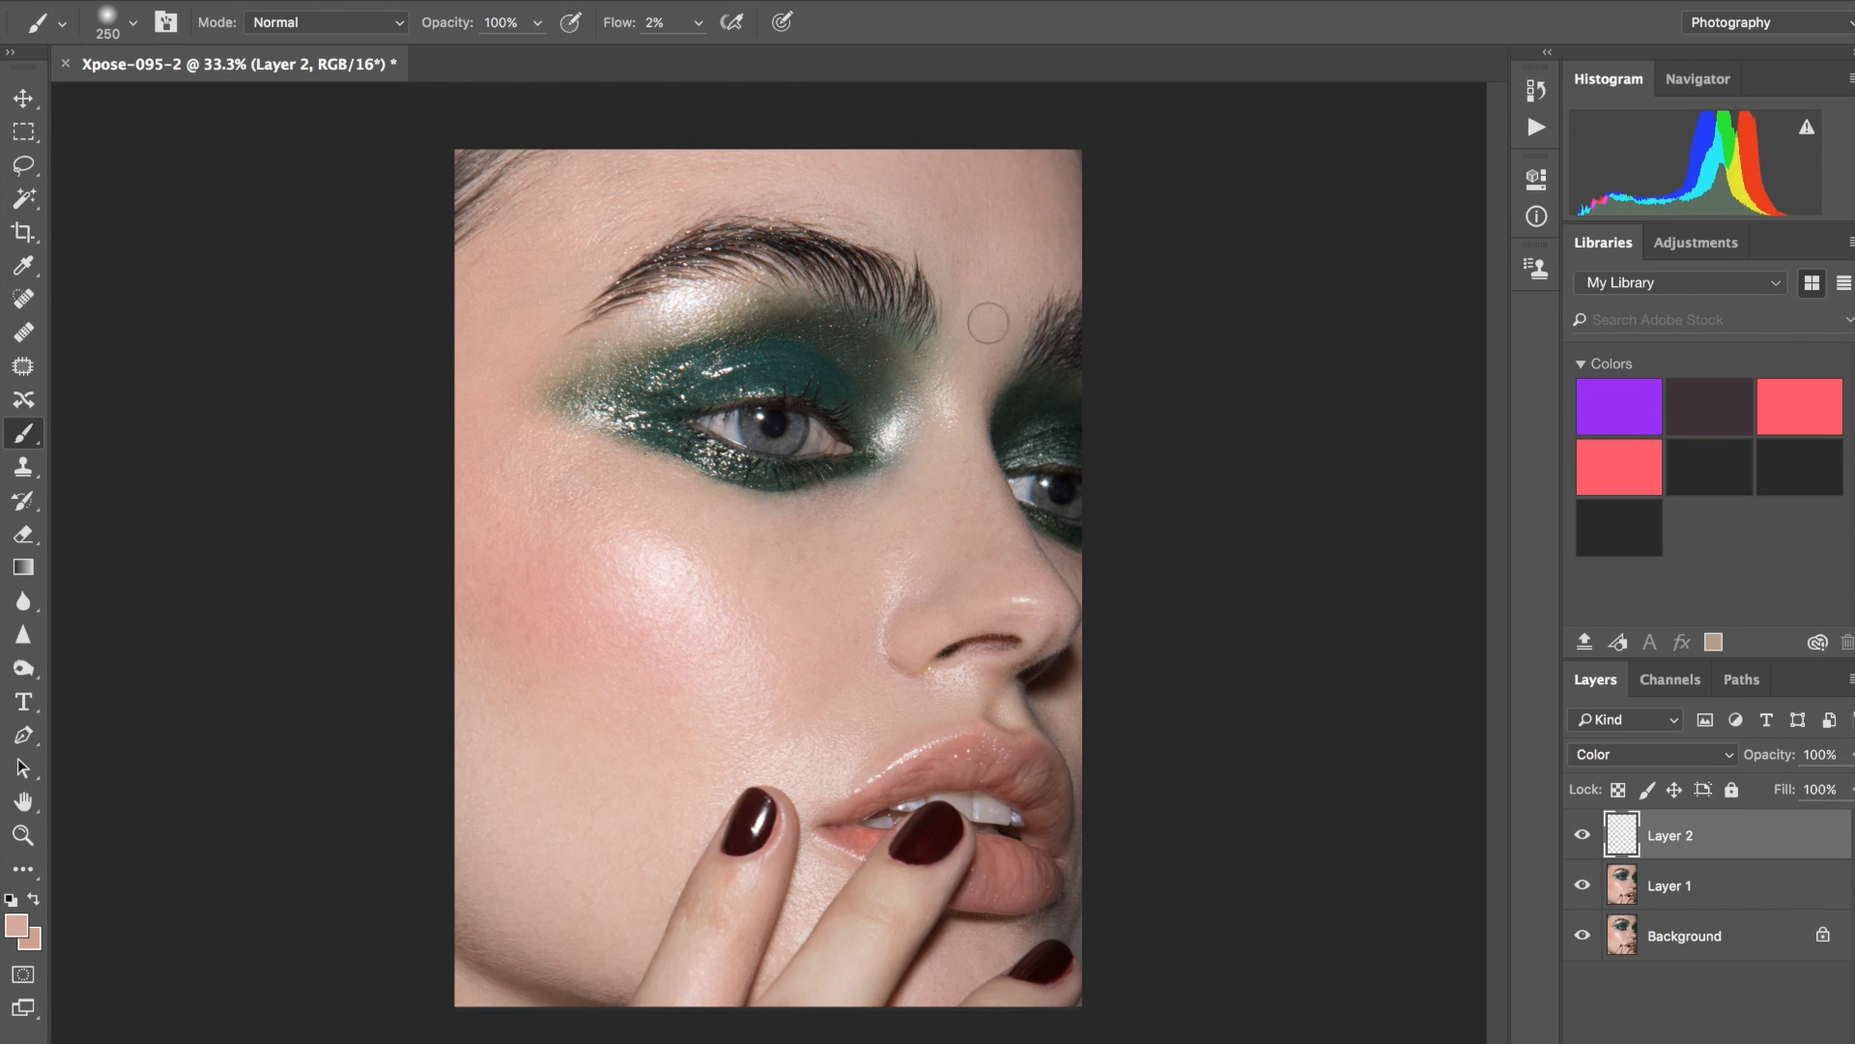
pyautogui.press(']')
pyautogui.press(']')
pyautogui.moveTo(612, 23); pyautogui.dragTo(616, 23)
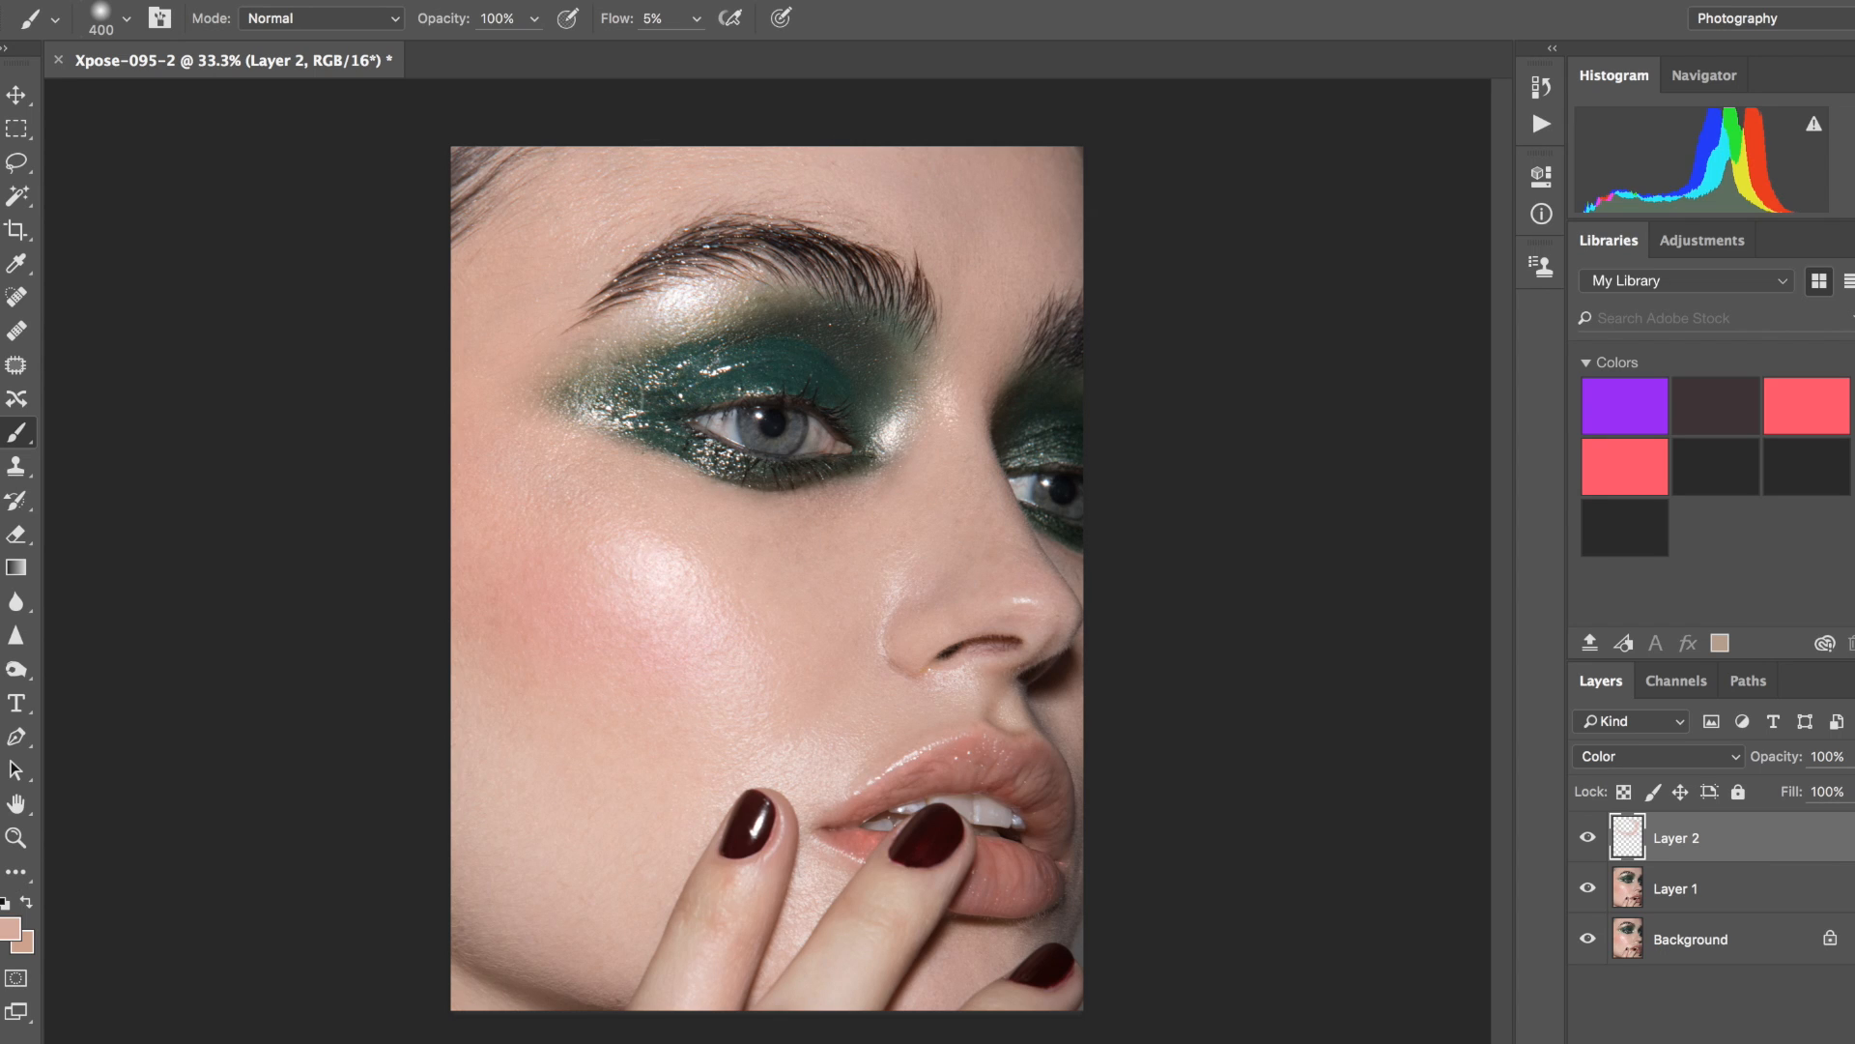
# Sample a paler skin tone and paint it over the discoloured skin around the fingers with the Brush at size 300.
pyautogui.press('super+plus')
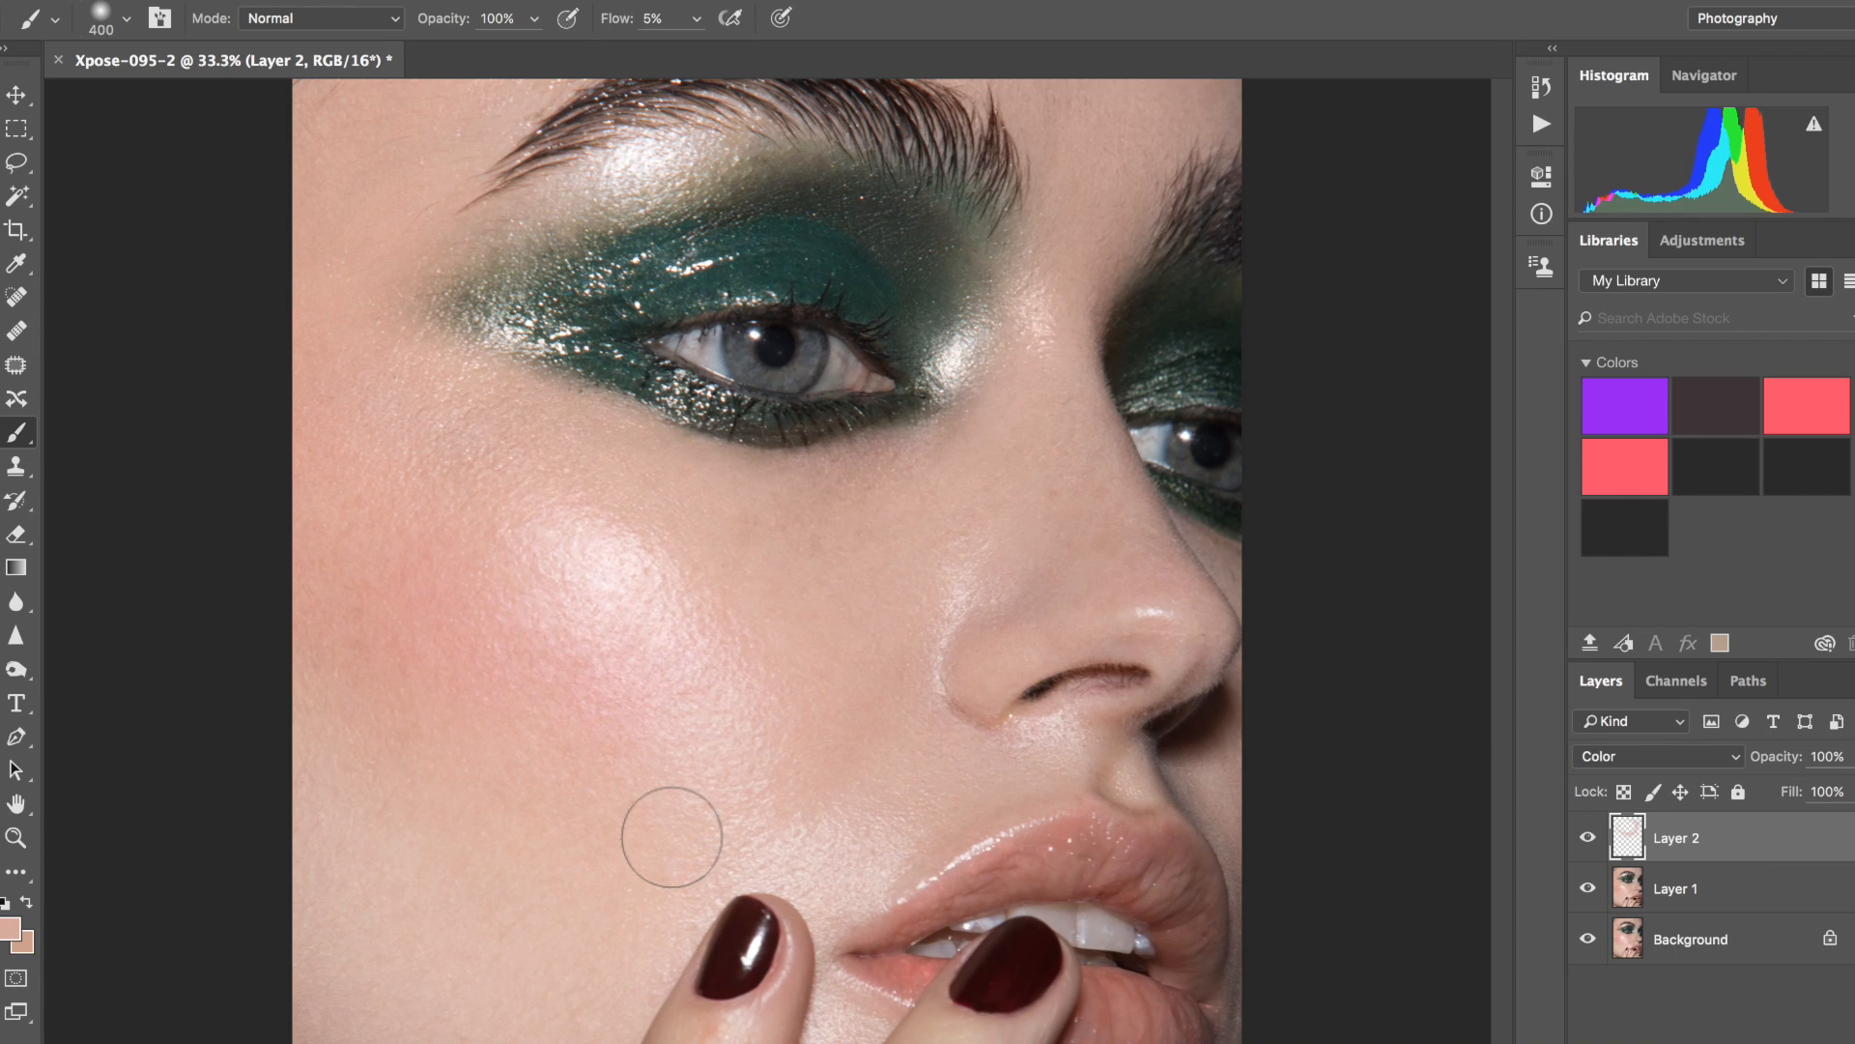
pyautogui.scroll(-3, 665, 831)
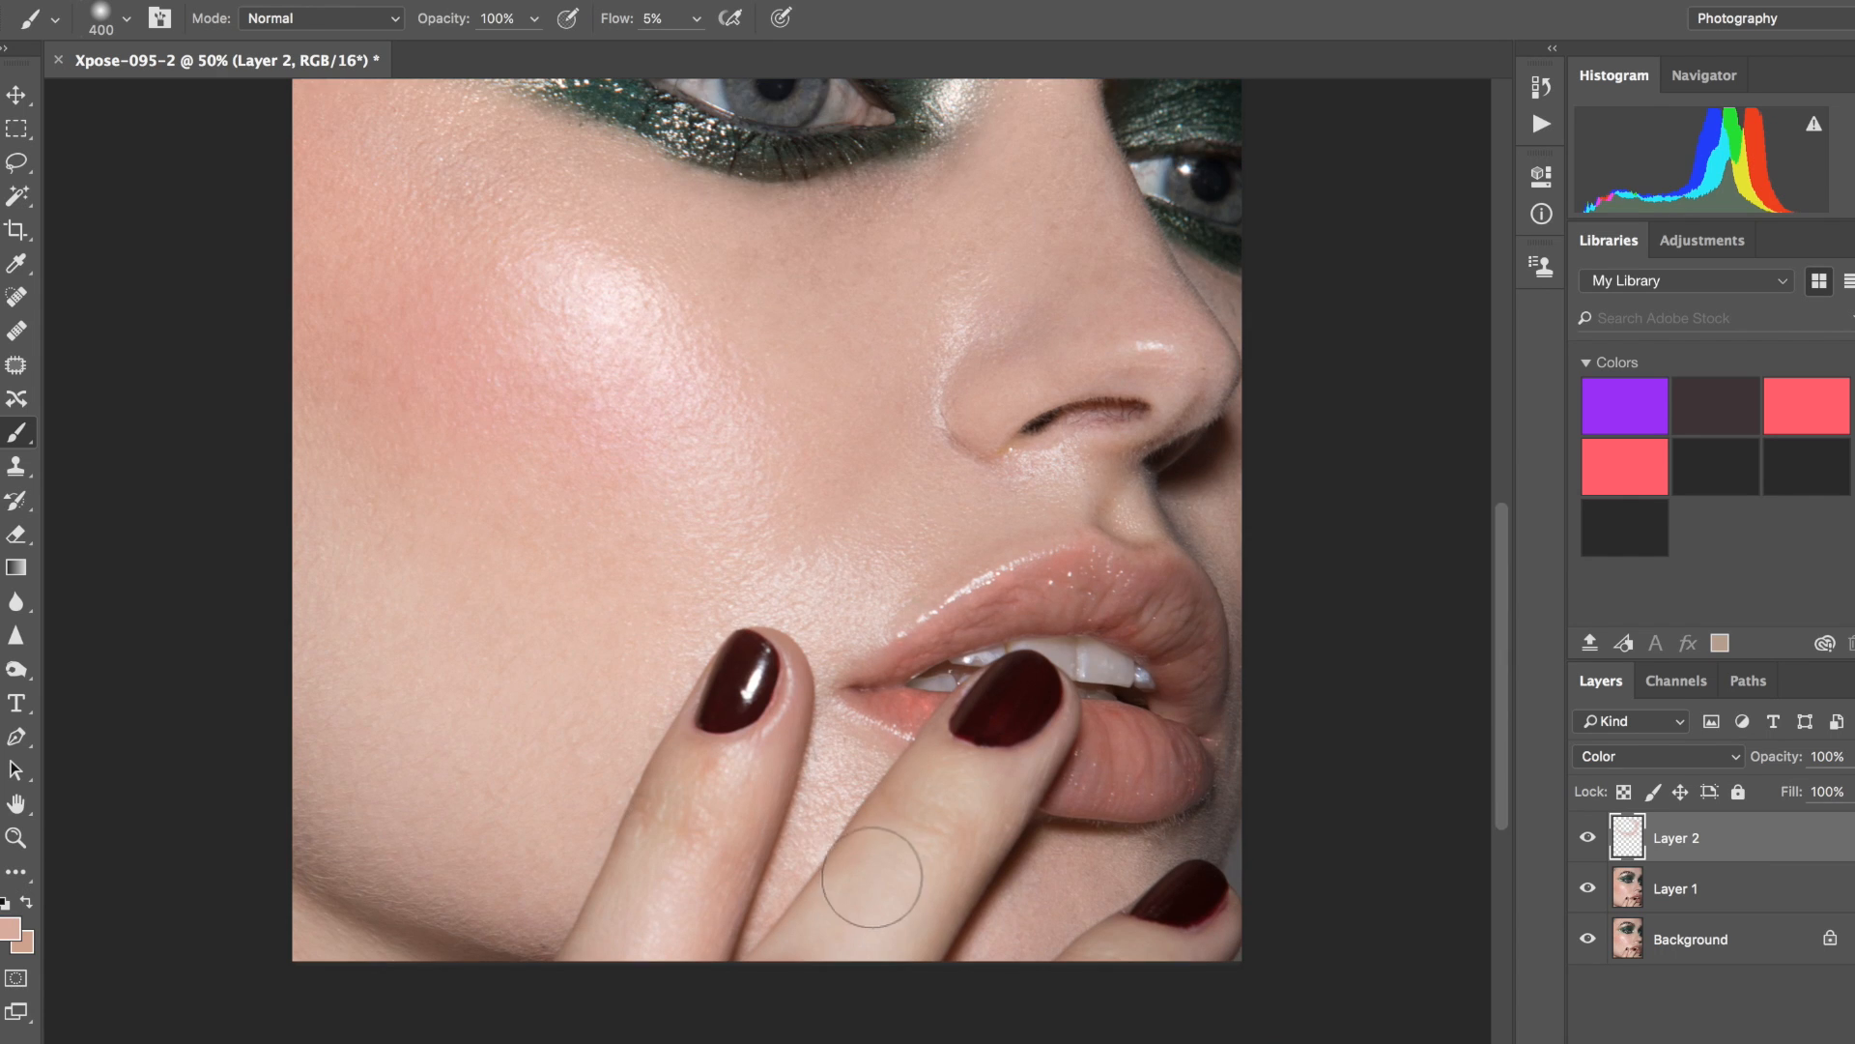
pyautogui.press('[')
pyautogui.press('[')
pyautogui.press('[')
pyautogui.press('[')
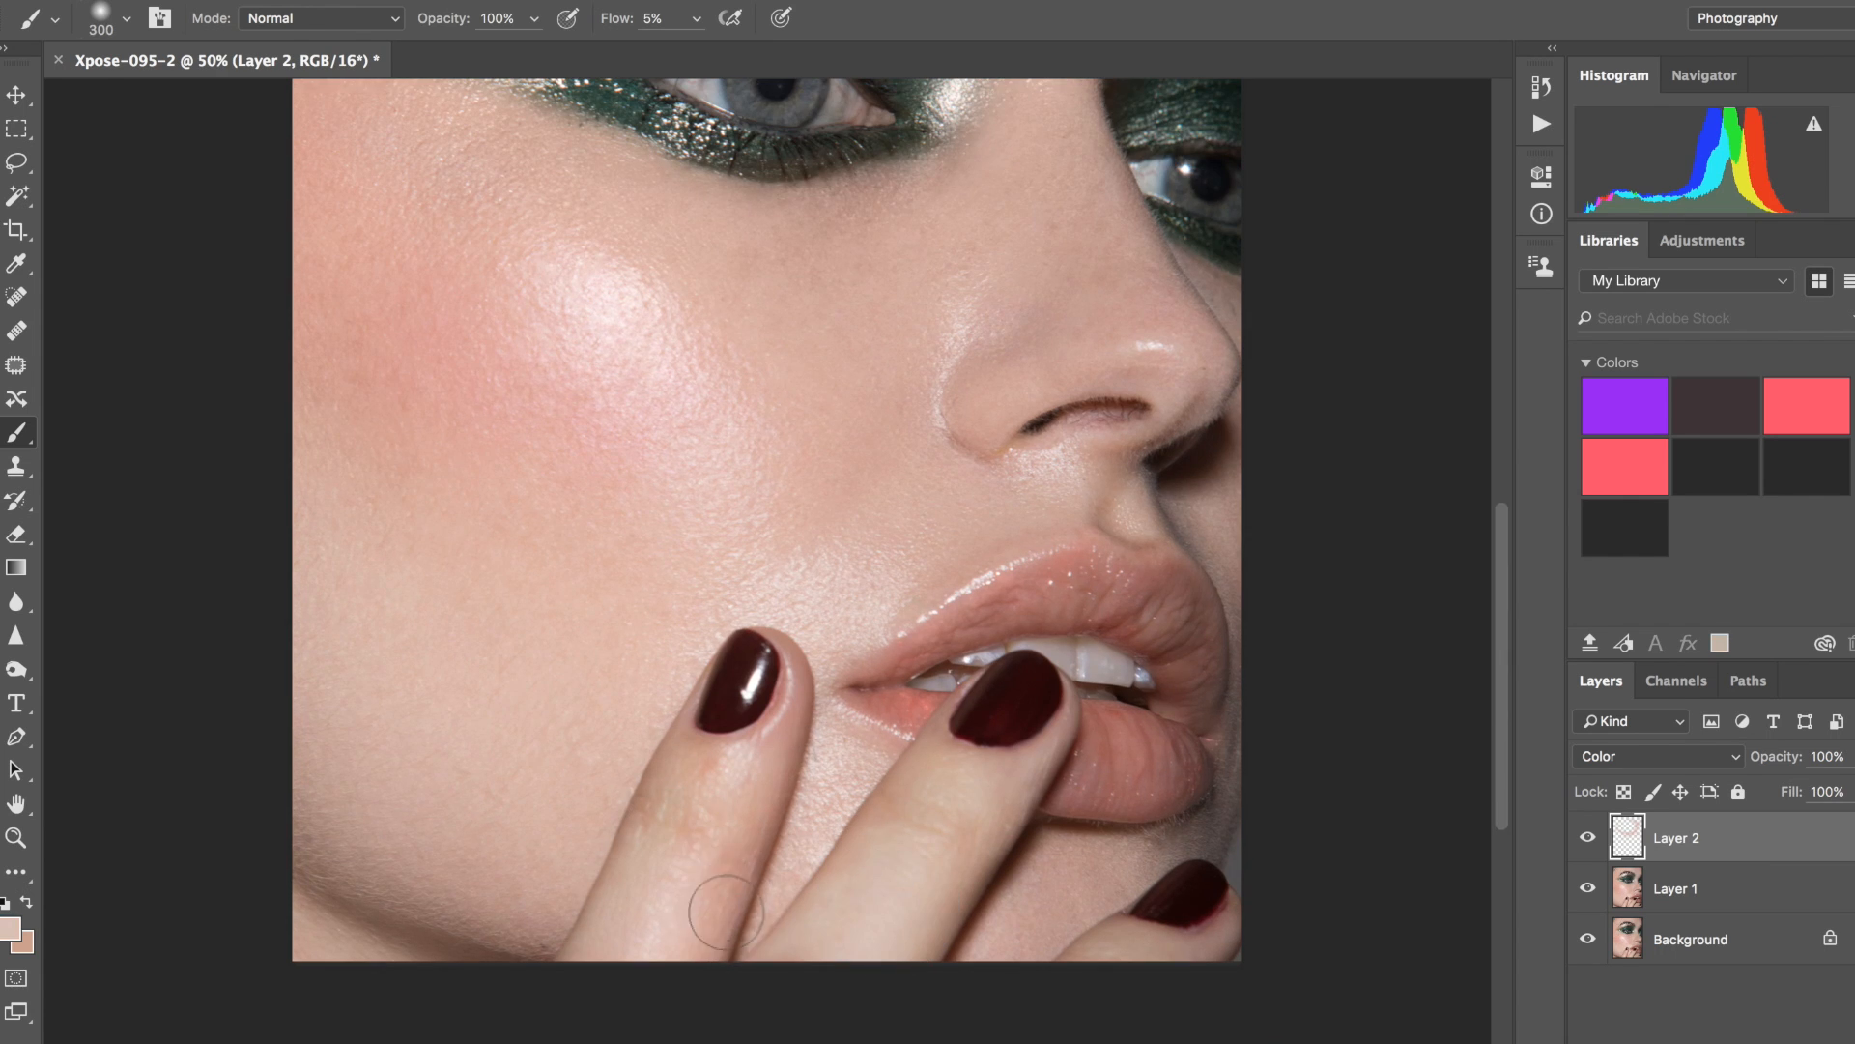
pyautogui.moveTo(791, 704)
pyautogui.mouseDown()
pyautogui.moveTo(692, 826)
pyautogui.moveTo(636, 818)
pyautogui.moveTo(746, 745)
pyautogui.moveTo(795, 646)
pyautogui.moveTo(795, 707)
pyautogui.mouseUp()
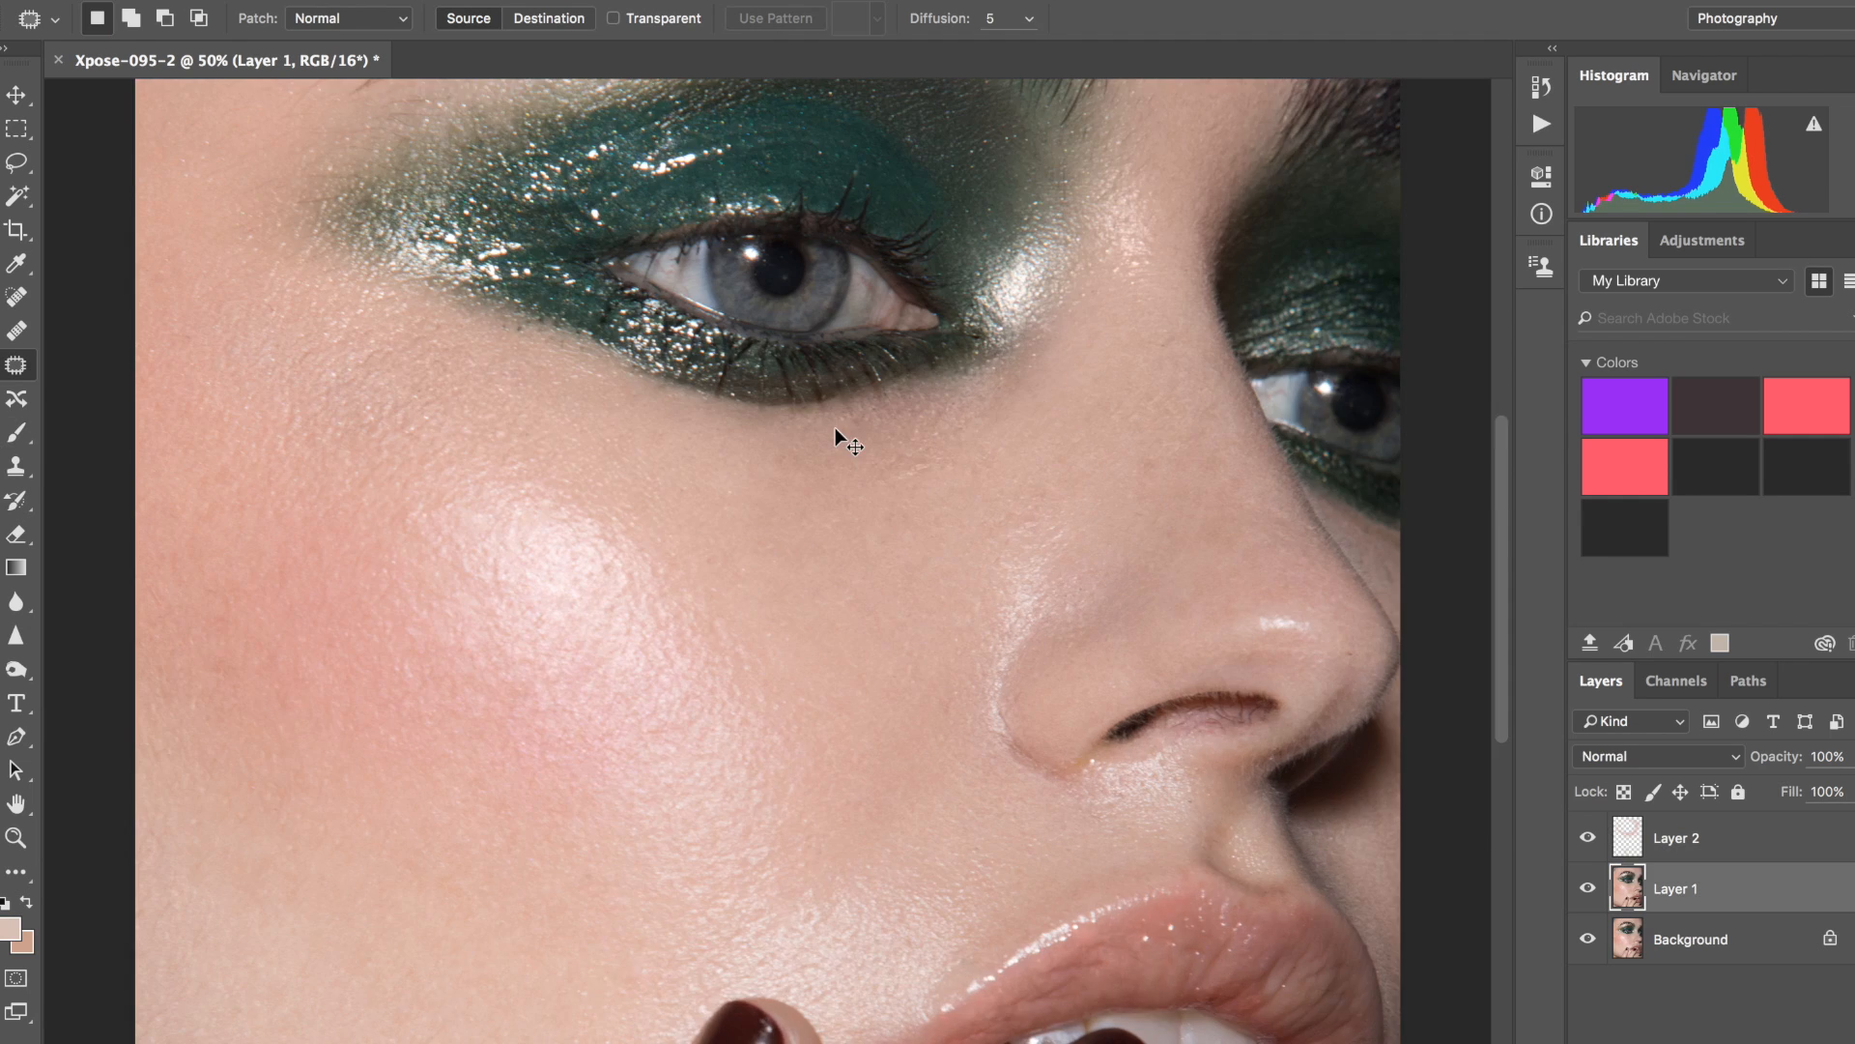
# On Layer 2, paint white over the discoloured eye white with the Brush at size 60 and 1% flow.
pyautogui.scroll(2, 835, 427)
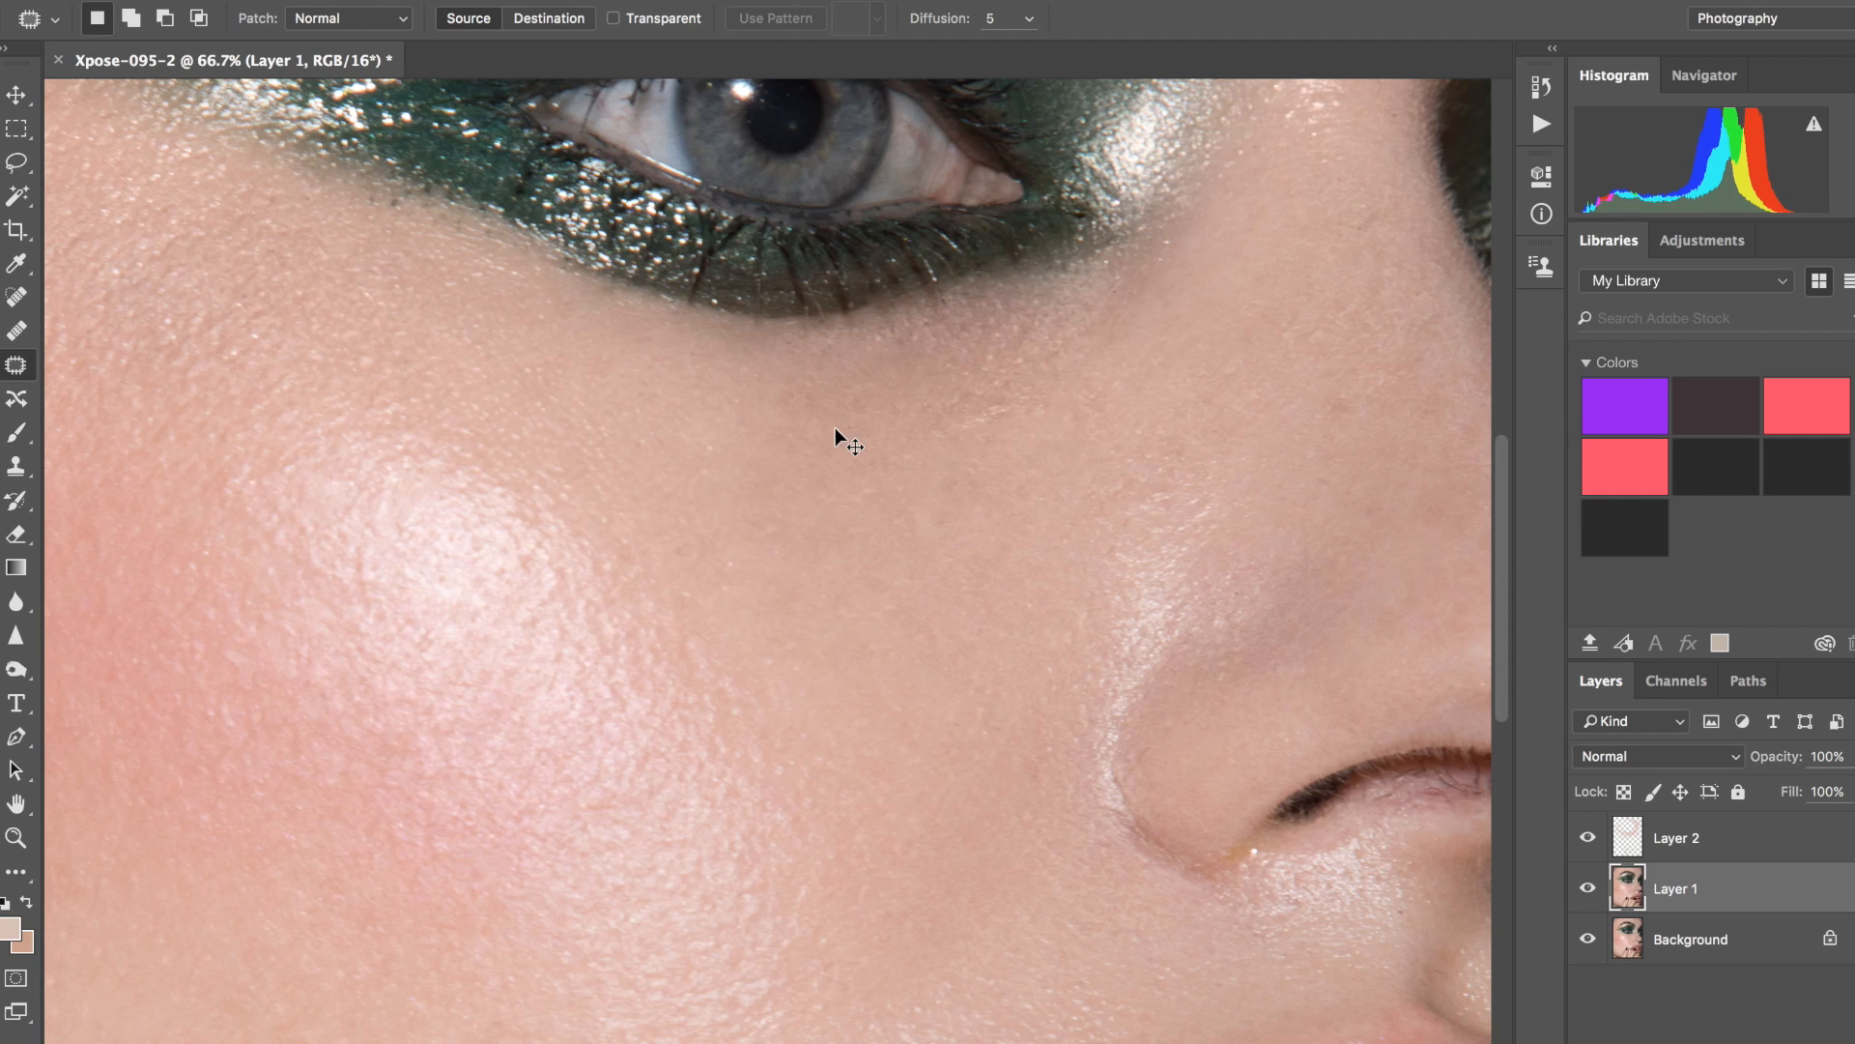
pyautogui.scroll(3, 837, 431)
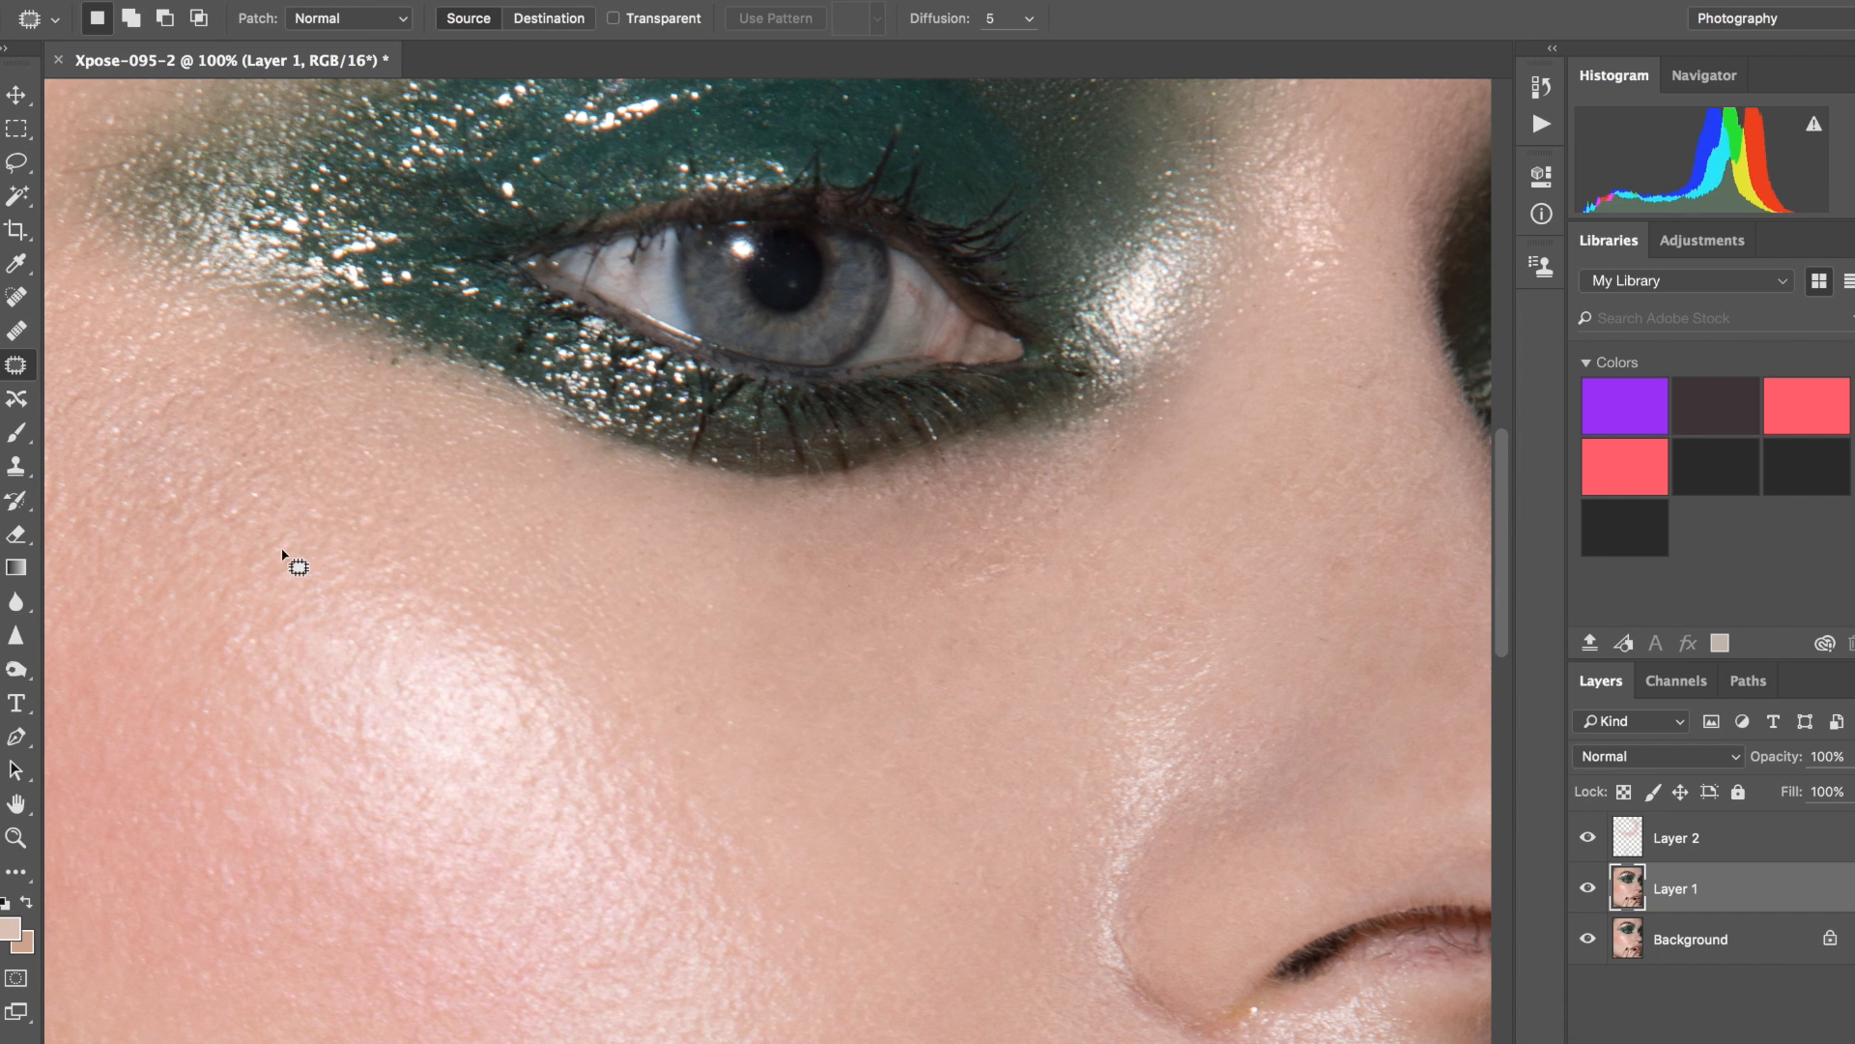
pyautogui.click(1670, 837)
pyautogui.press('b')
pyautogui.press('d')
pyautogui.press('x')
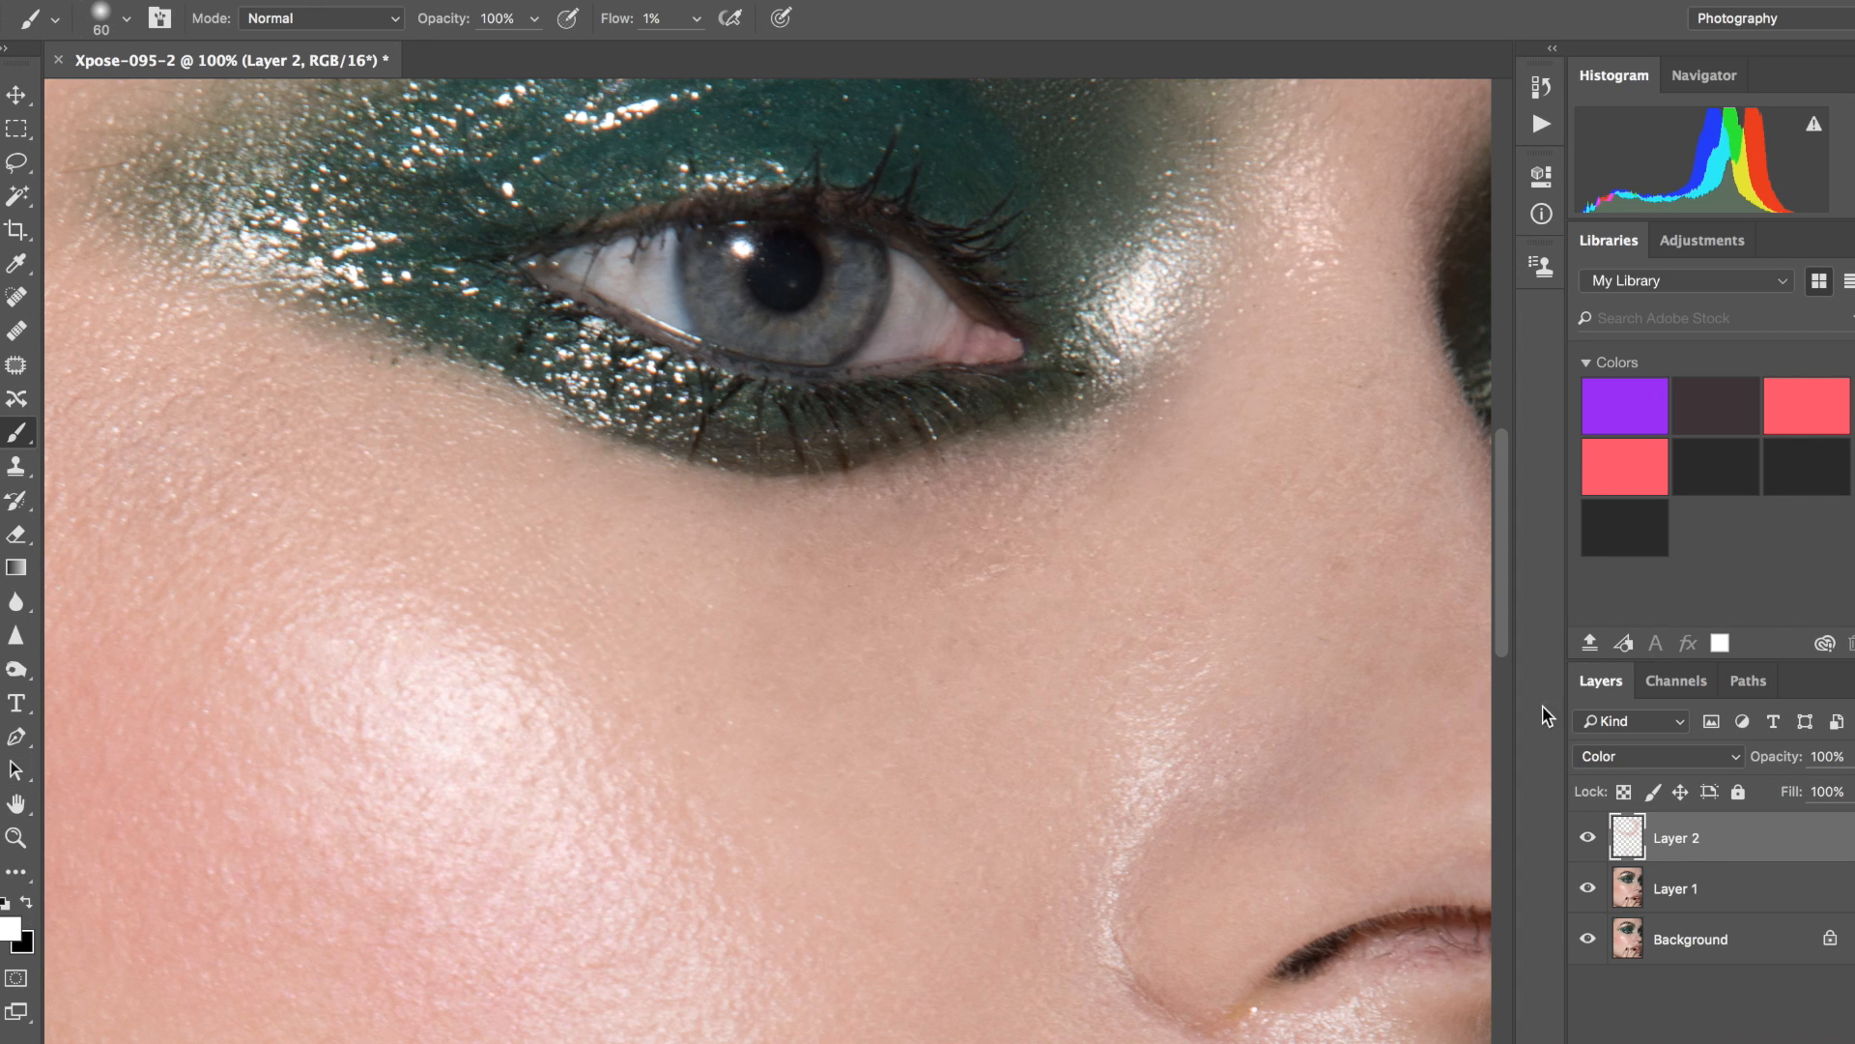
# On Layer 1, sample the light grey beside the iris and paint it over the eye white at 1% flow.
pyautogui.click(1658, 884)
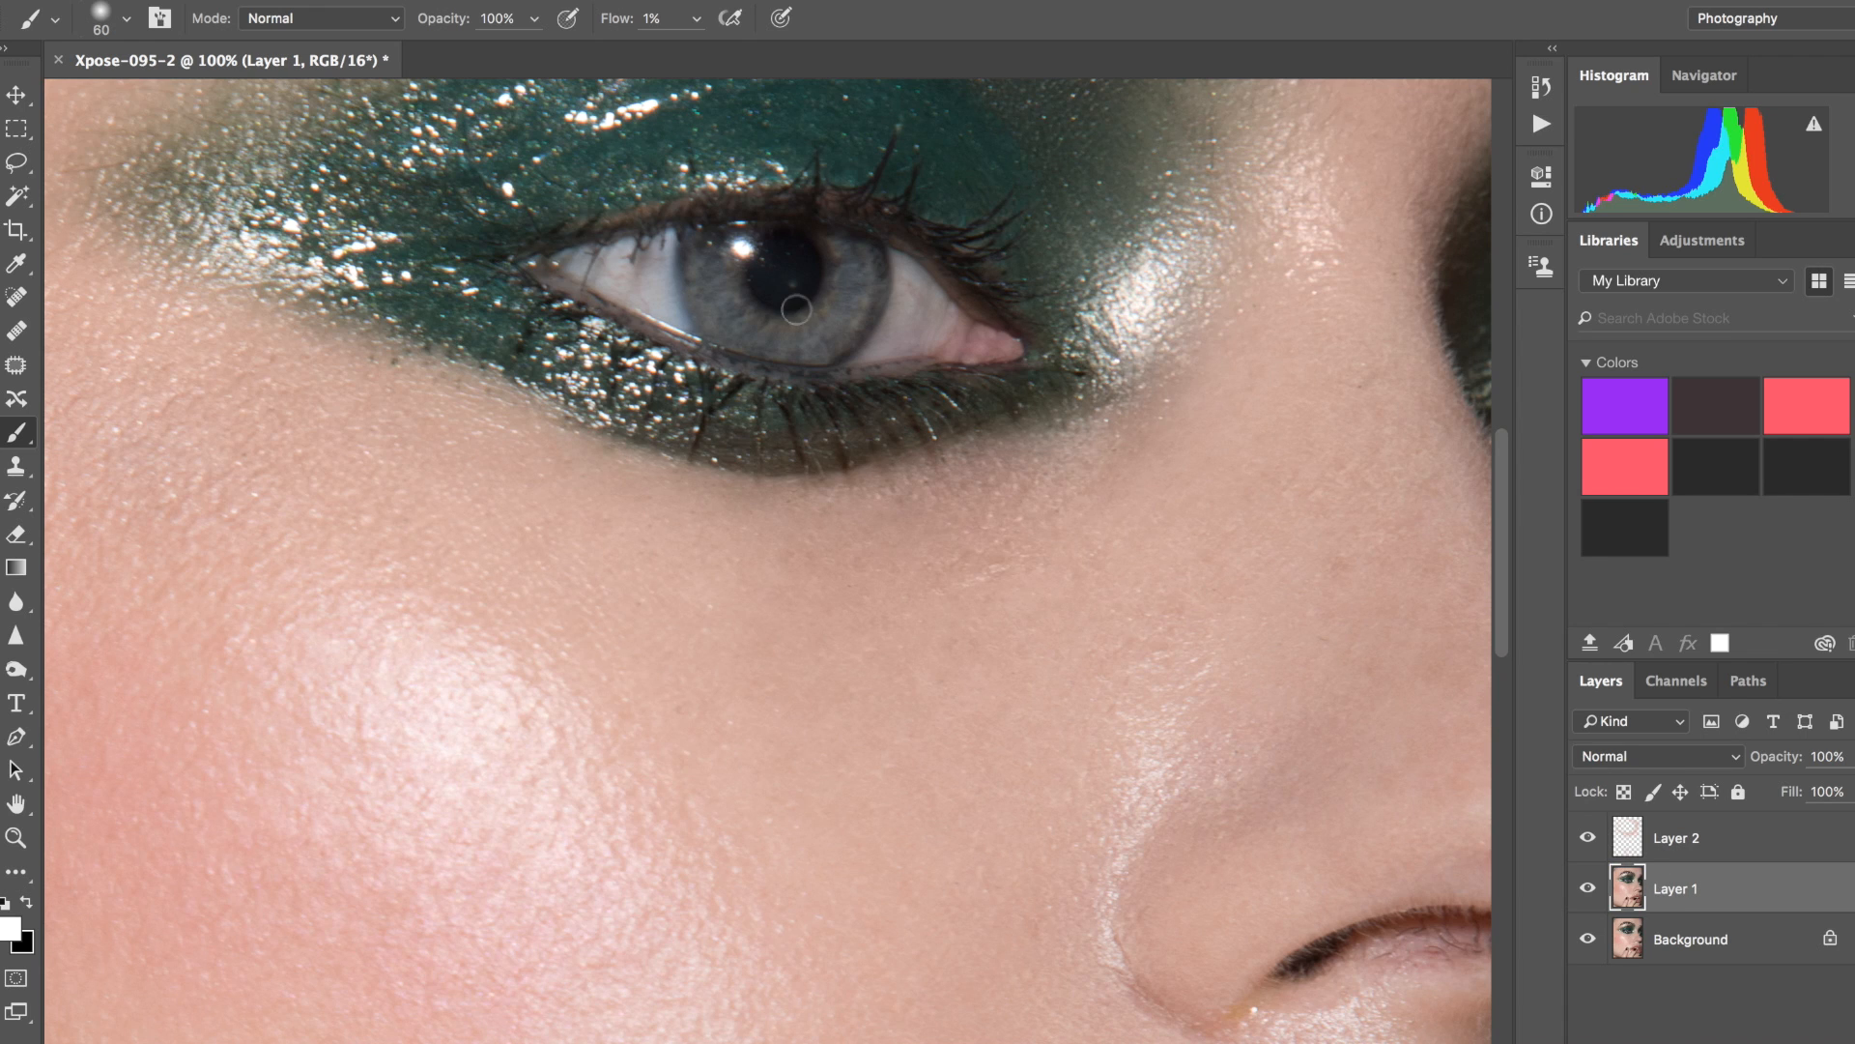
pyautogui.keyDown('alt'); pyautogui.click(664, 277); pyautogui.keyUp('alt')
pyautogui.press('super+minus')
pyautogui.press('super+minus')
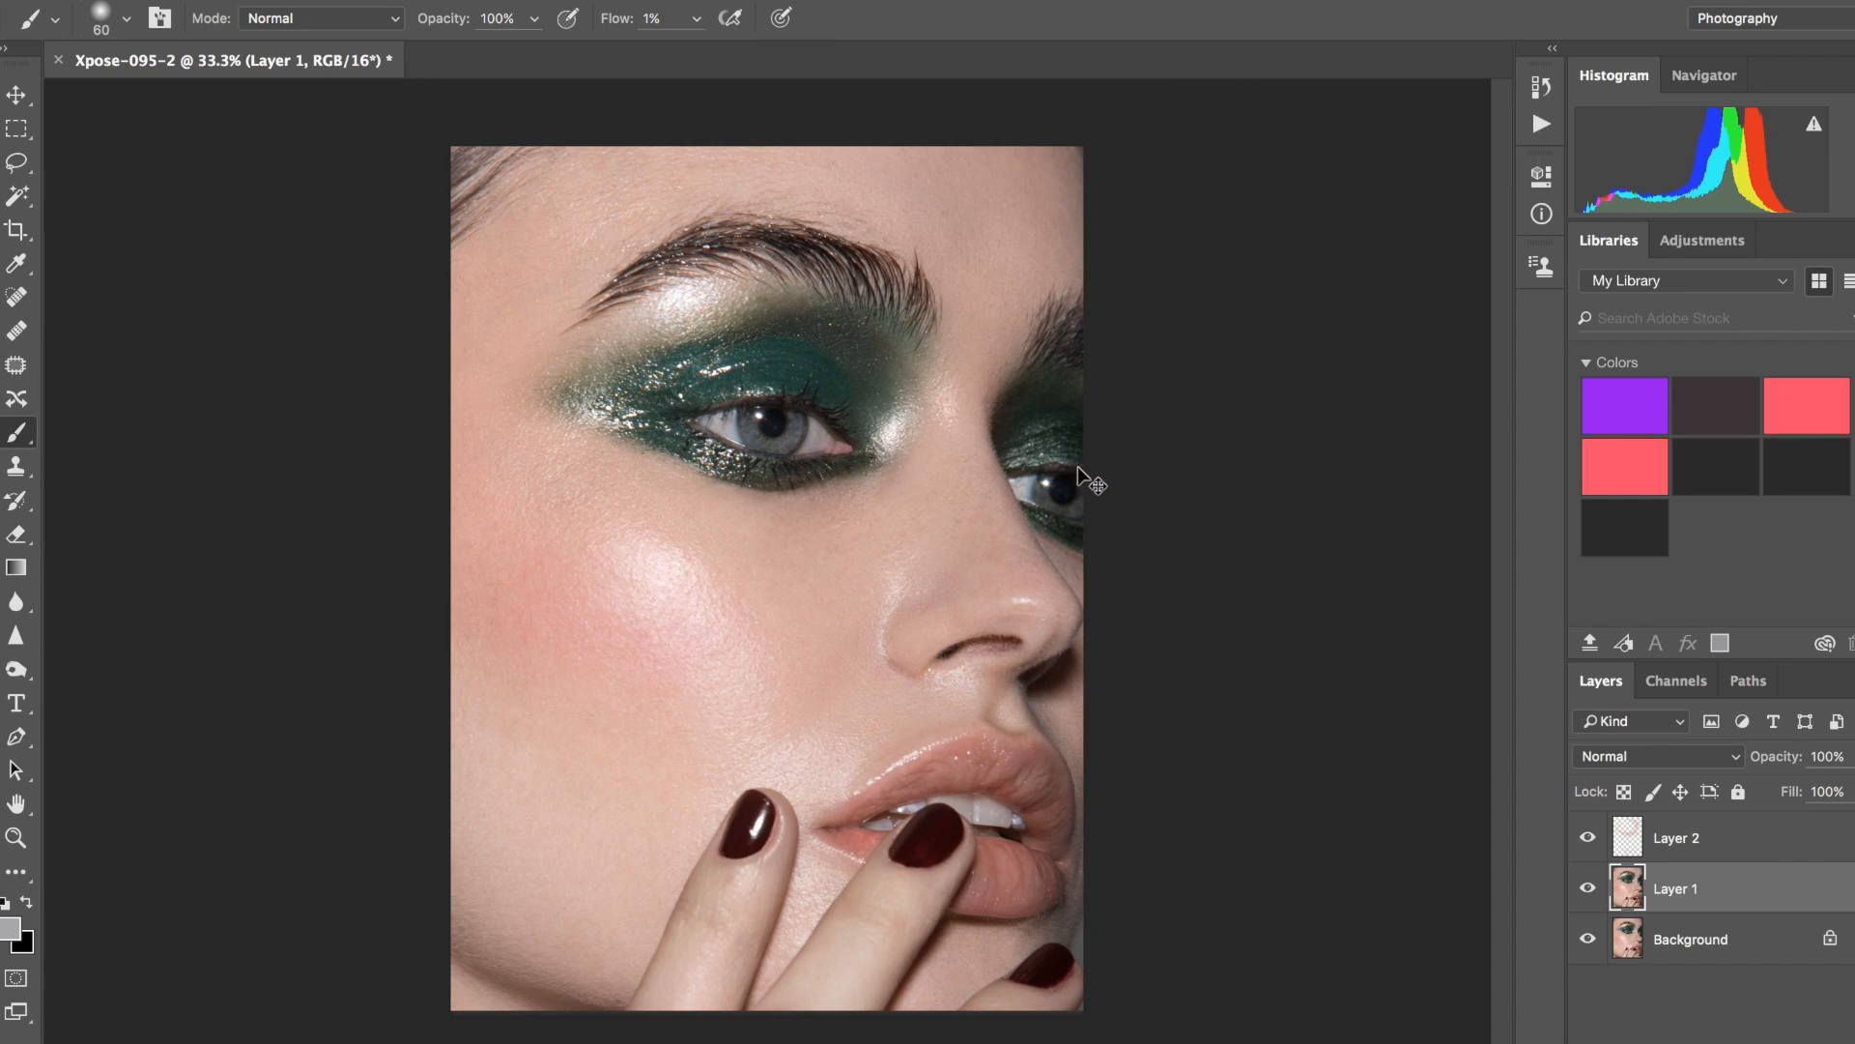
# Toggle Layer 1's visibility to compare the portrait before and after the eye and skin retouching.
pyautogui.click(1589, 888)
pyautogui.click(1590, 888)
pyautogui.click(1589, 888)
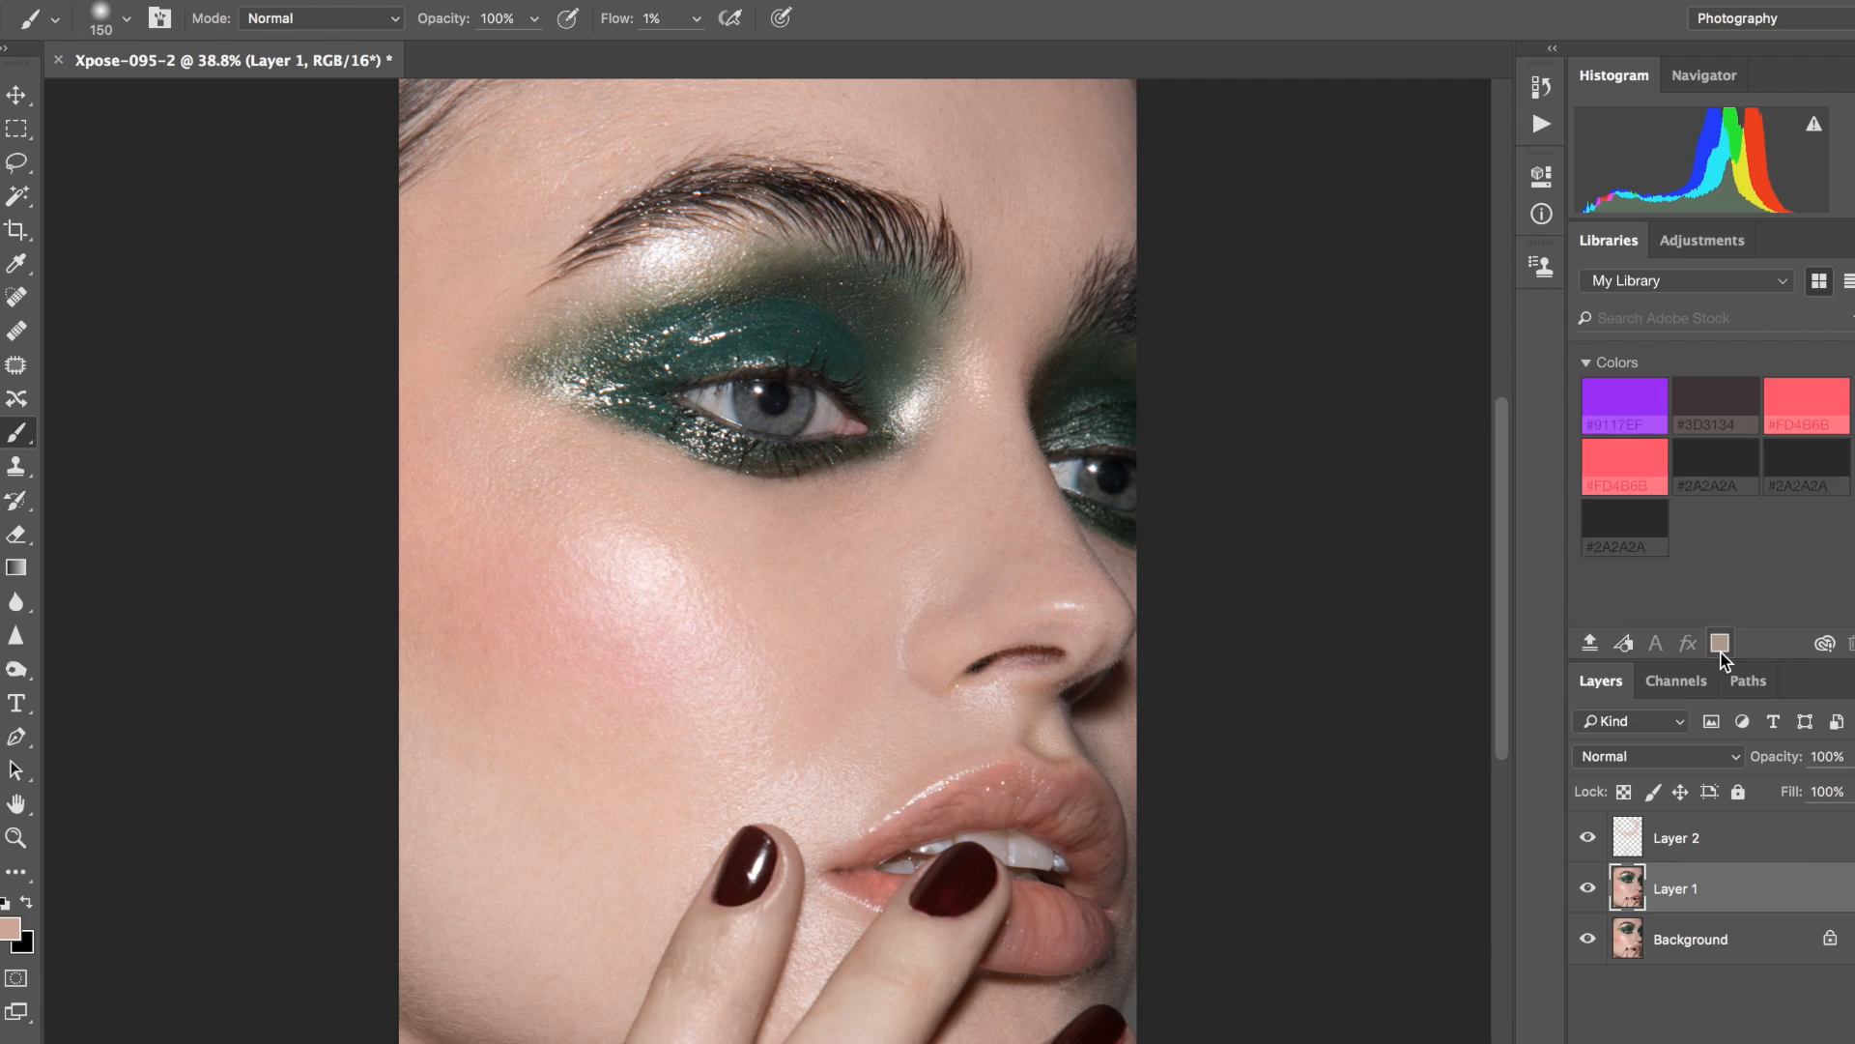
# Add a Curves adjustment above Layer 2 with the white point at input 236 and the black point at input 4.
pyautogui.click(1735, 841)
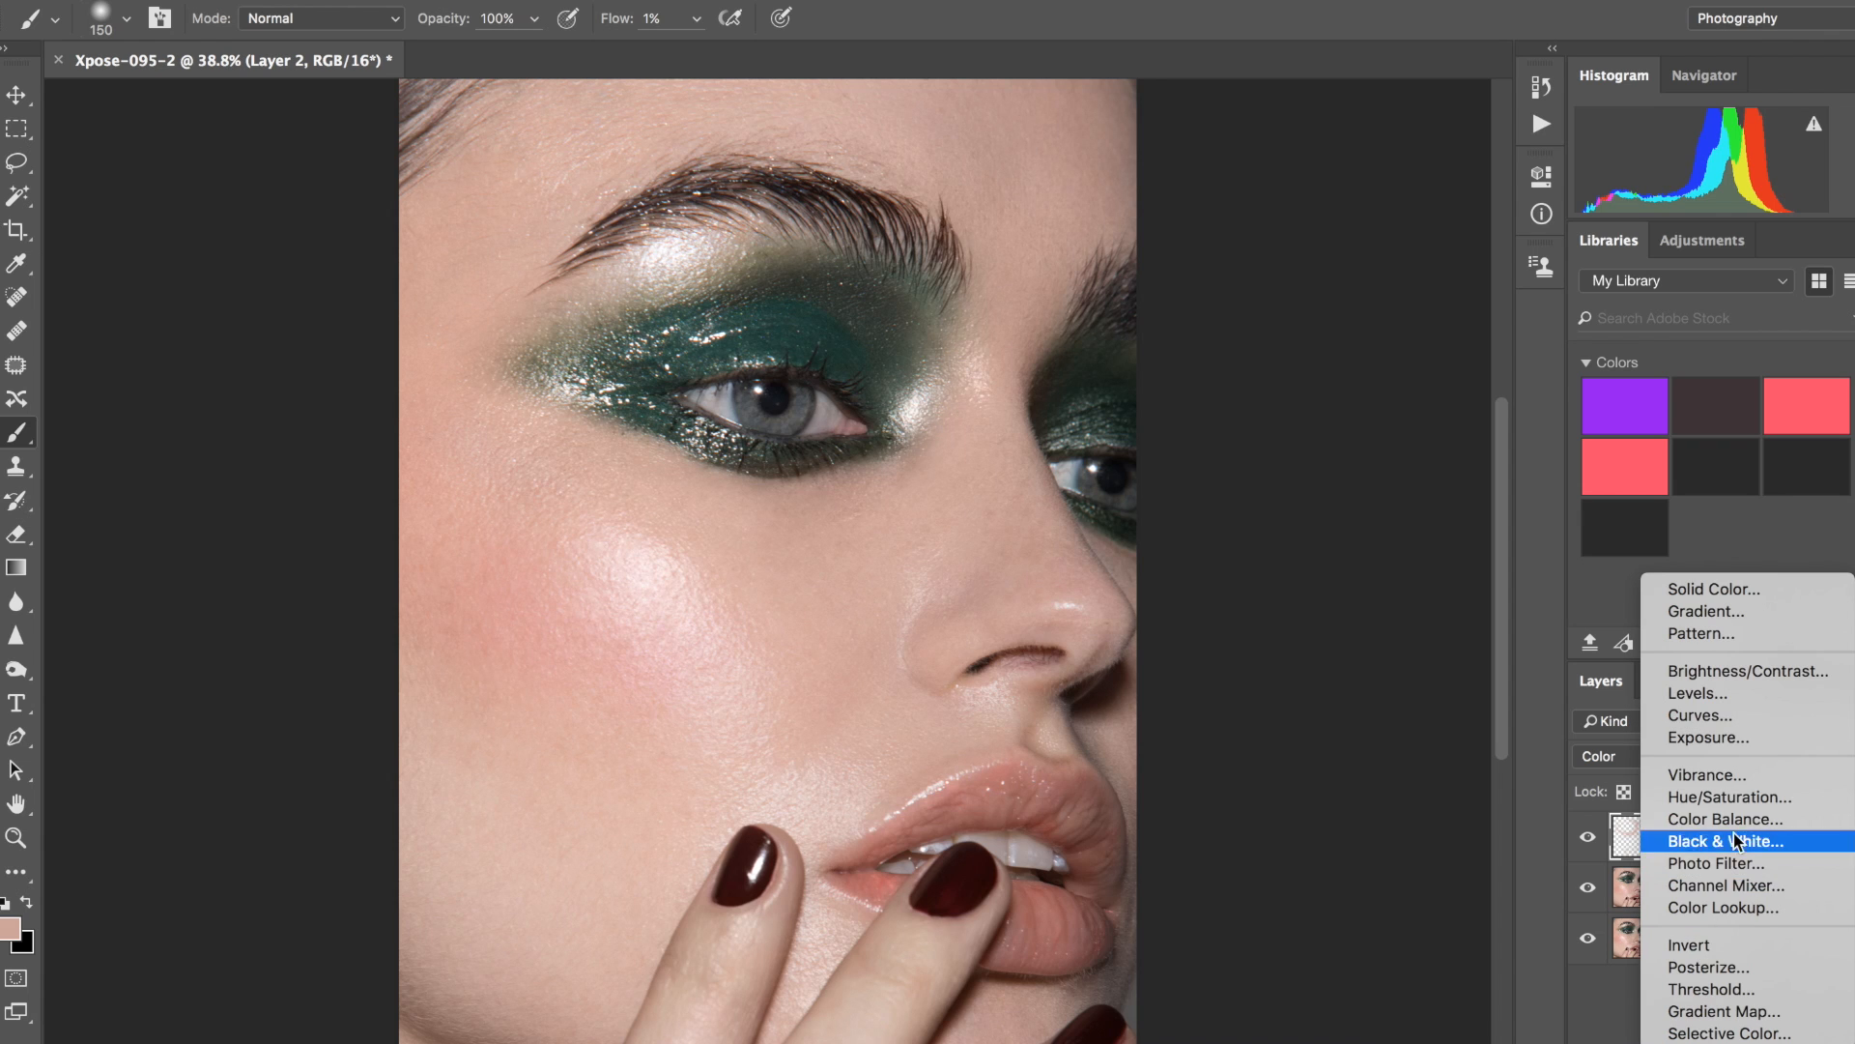
pyautogui.click(1740, 715)
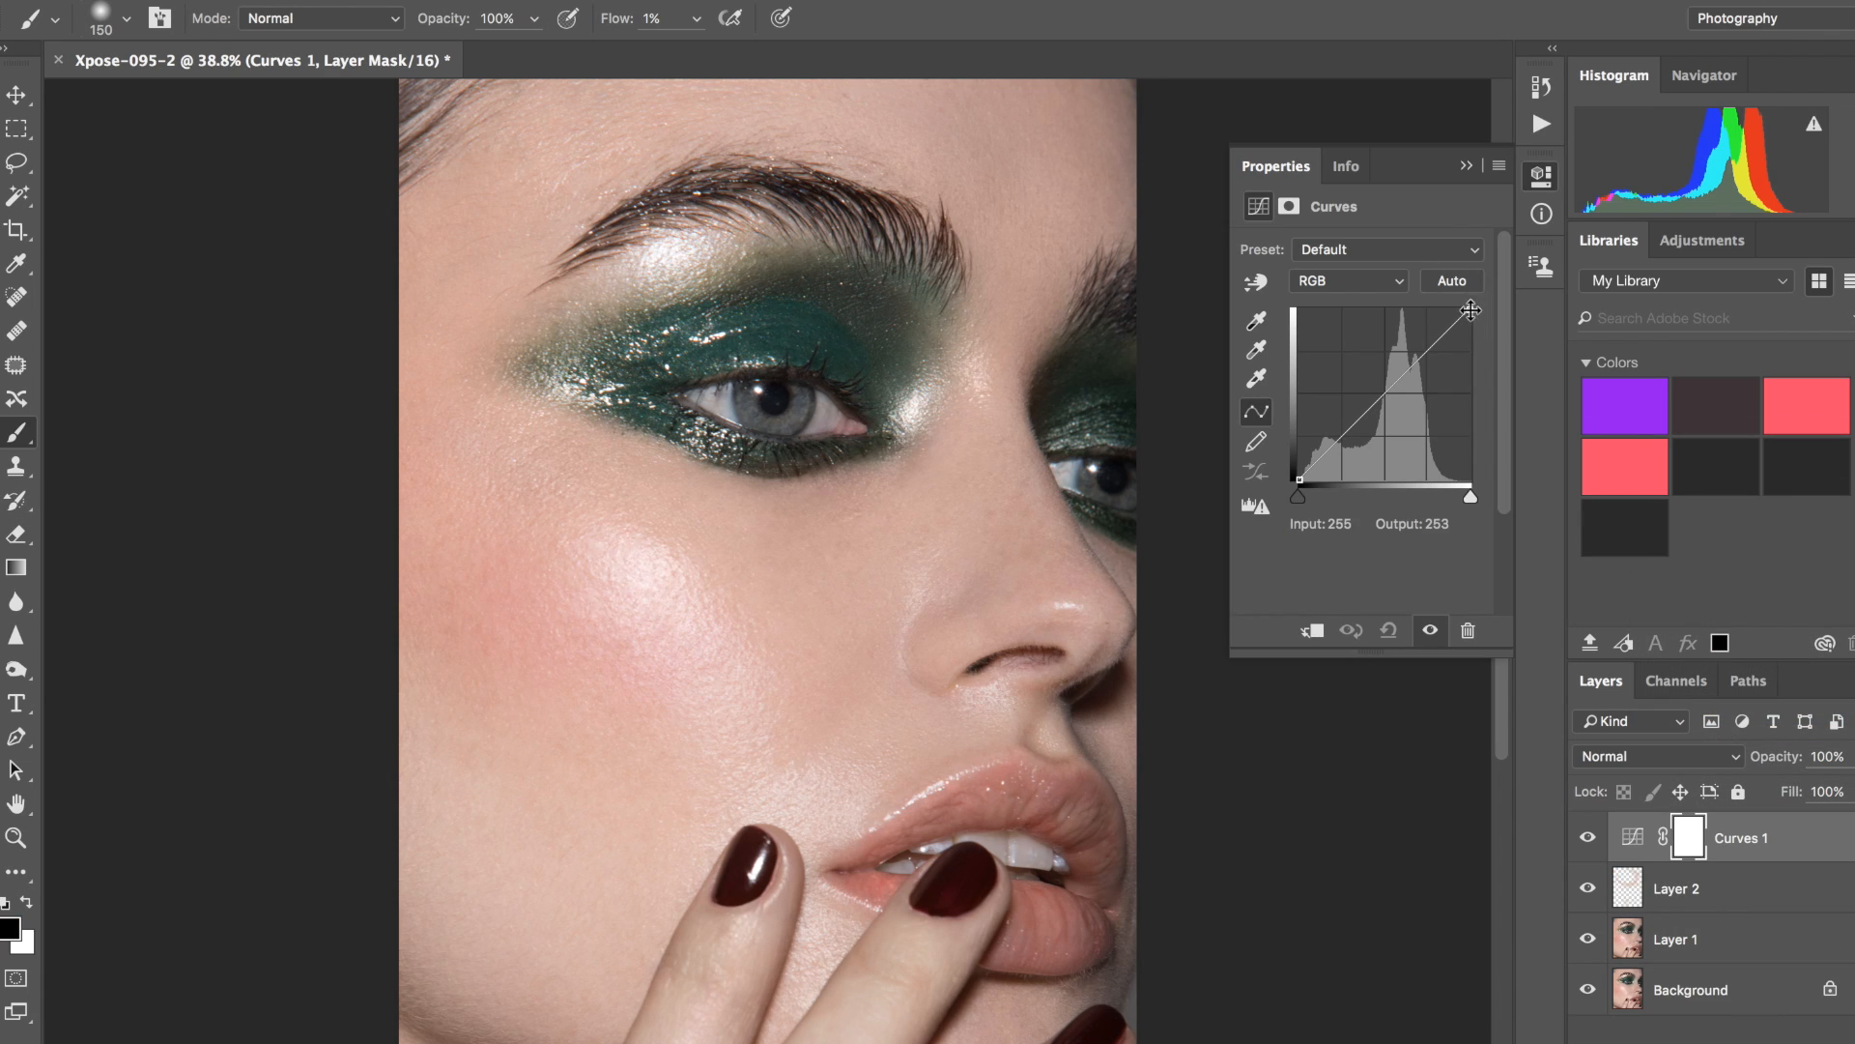
pyautogui.moveTo(1469, 307); pyautogui.dragTo(1457, 281)
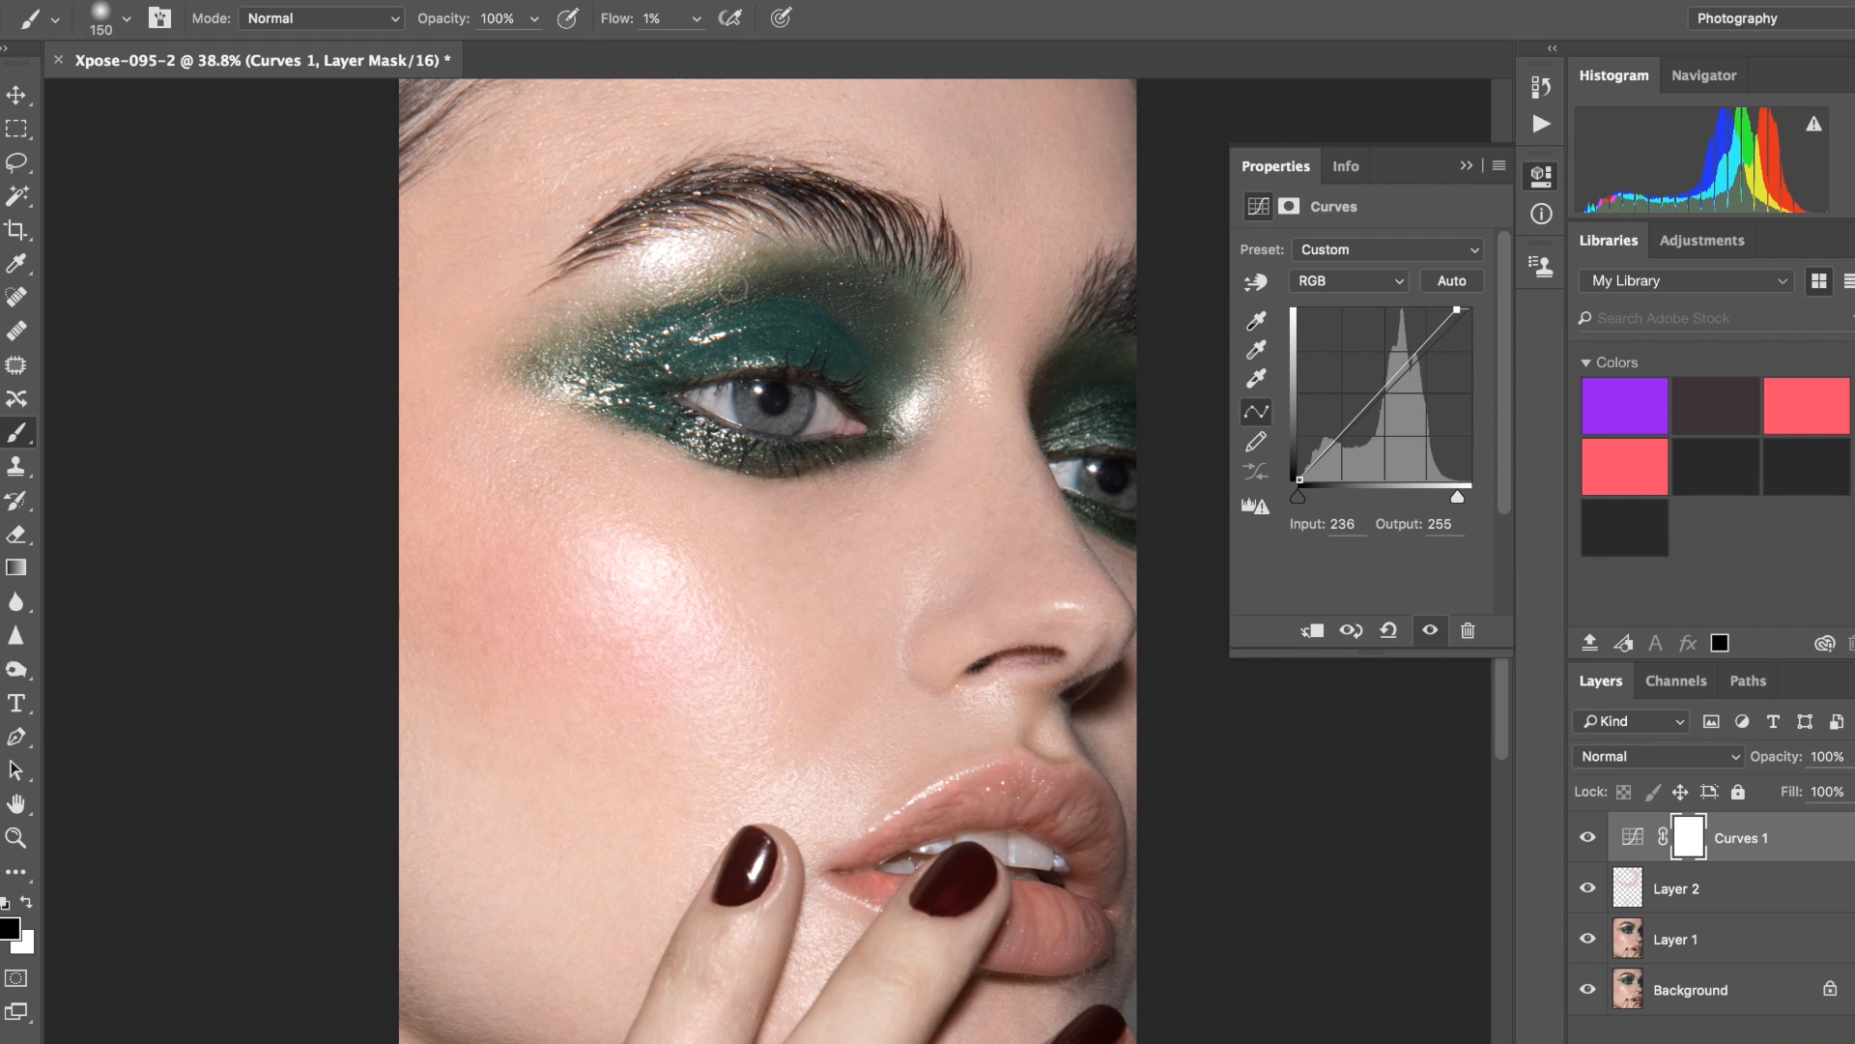
pyautogui.moveTo(1303, 480); pyautogui.dragTo(1305, 480)
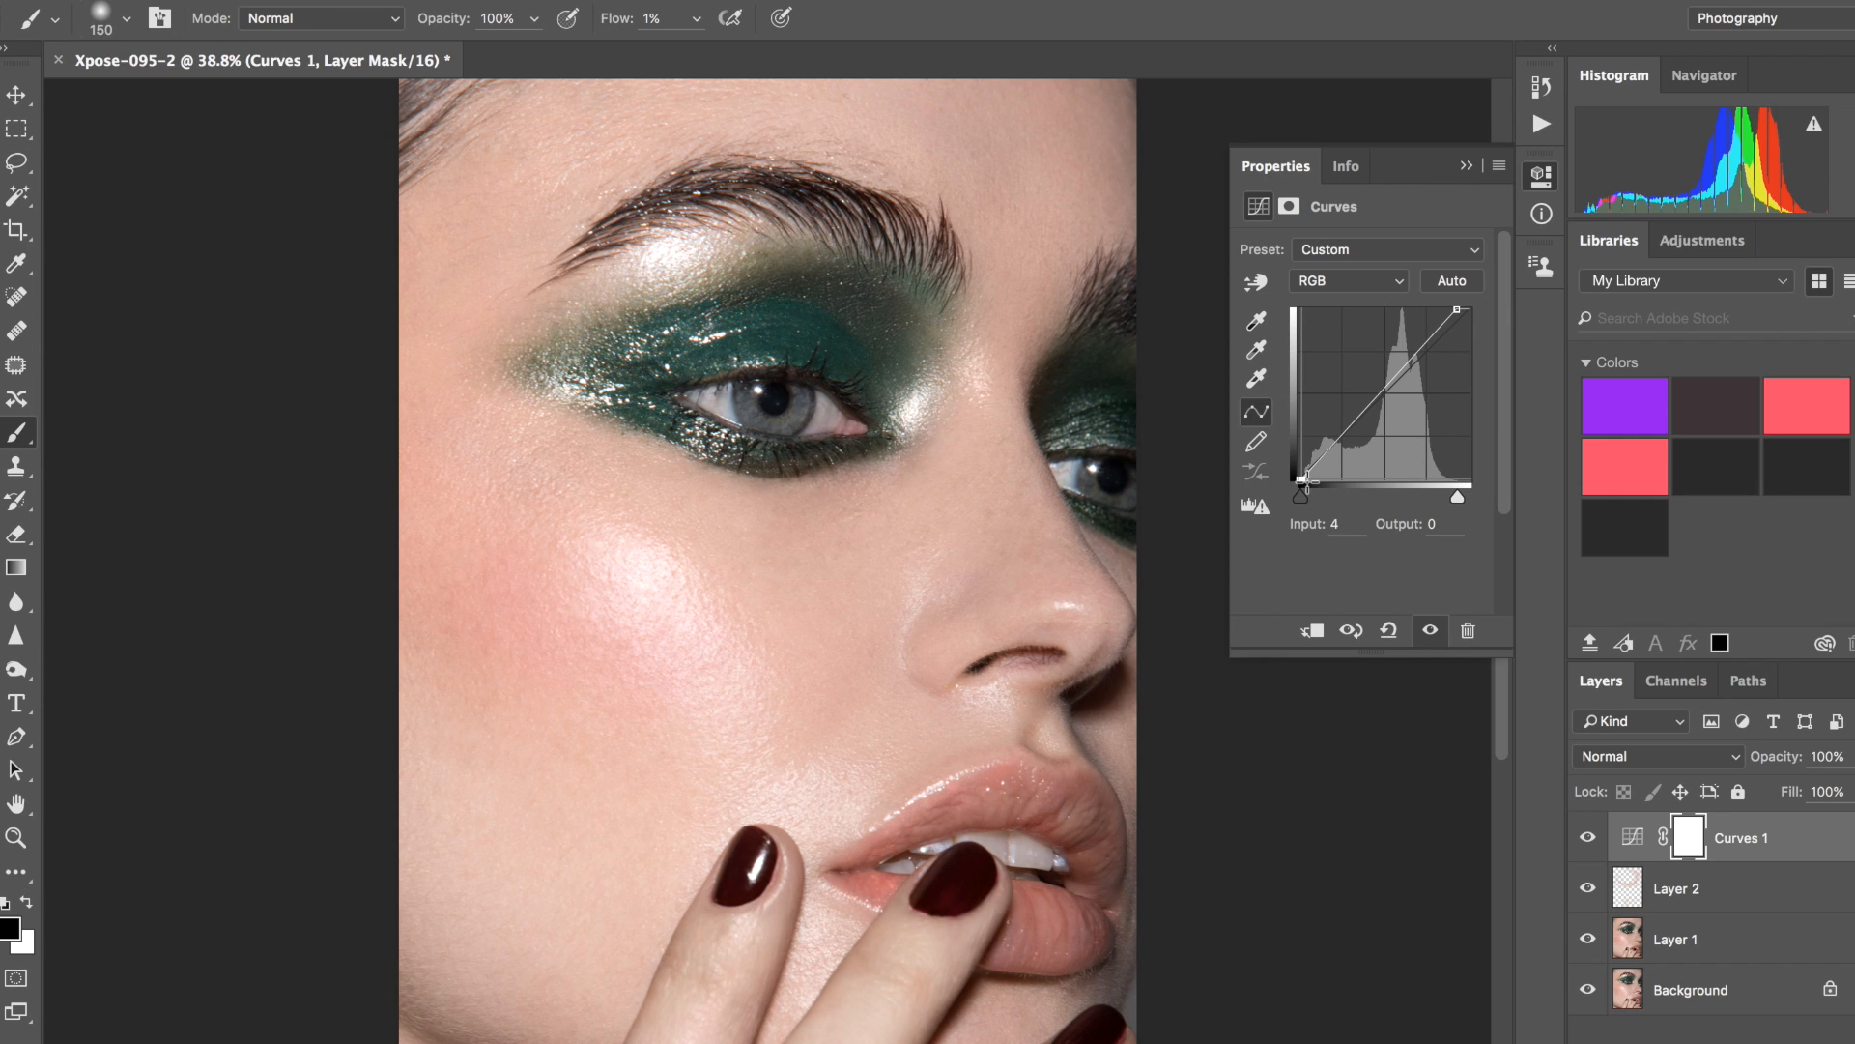
pyautogui.click(1467, 165)
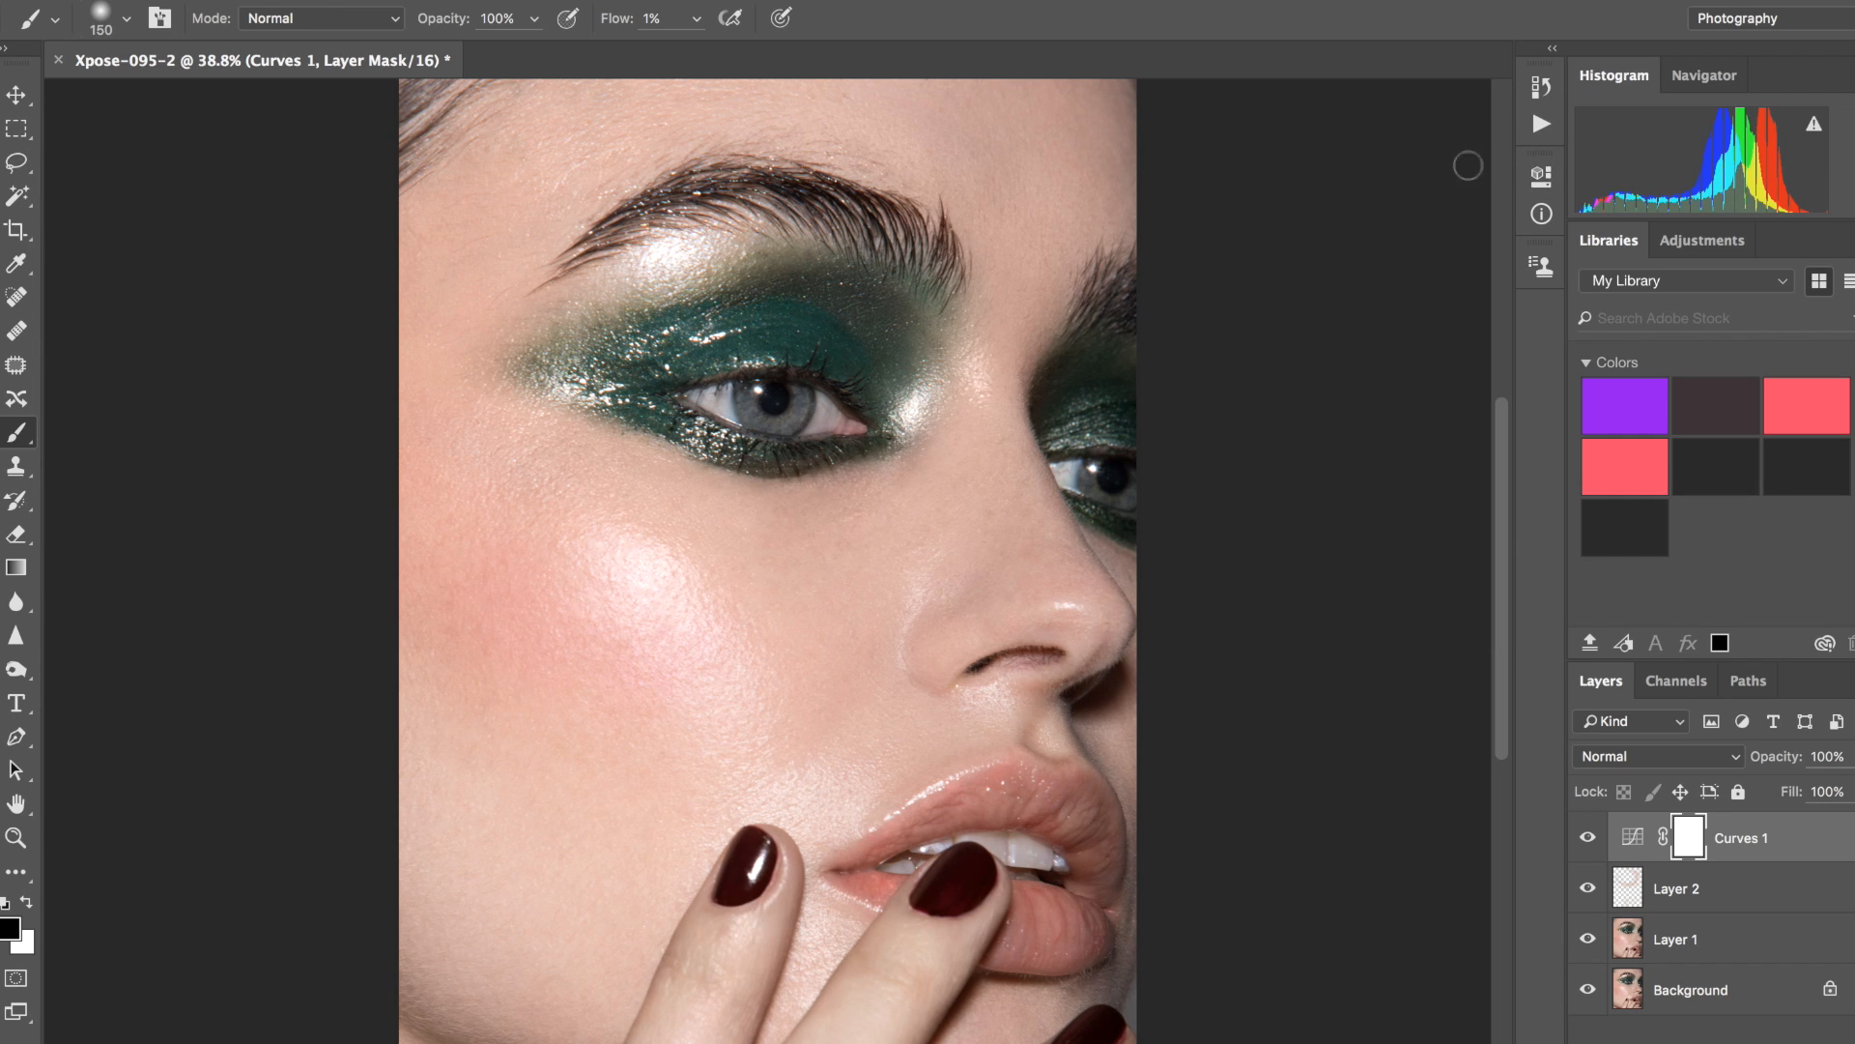
# Add a second Curves adjustment layer and raise its midtone point to about input 130, output 148.
pyautogui.click(1731, 1042)
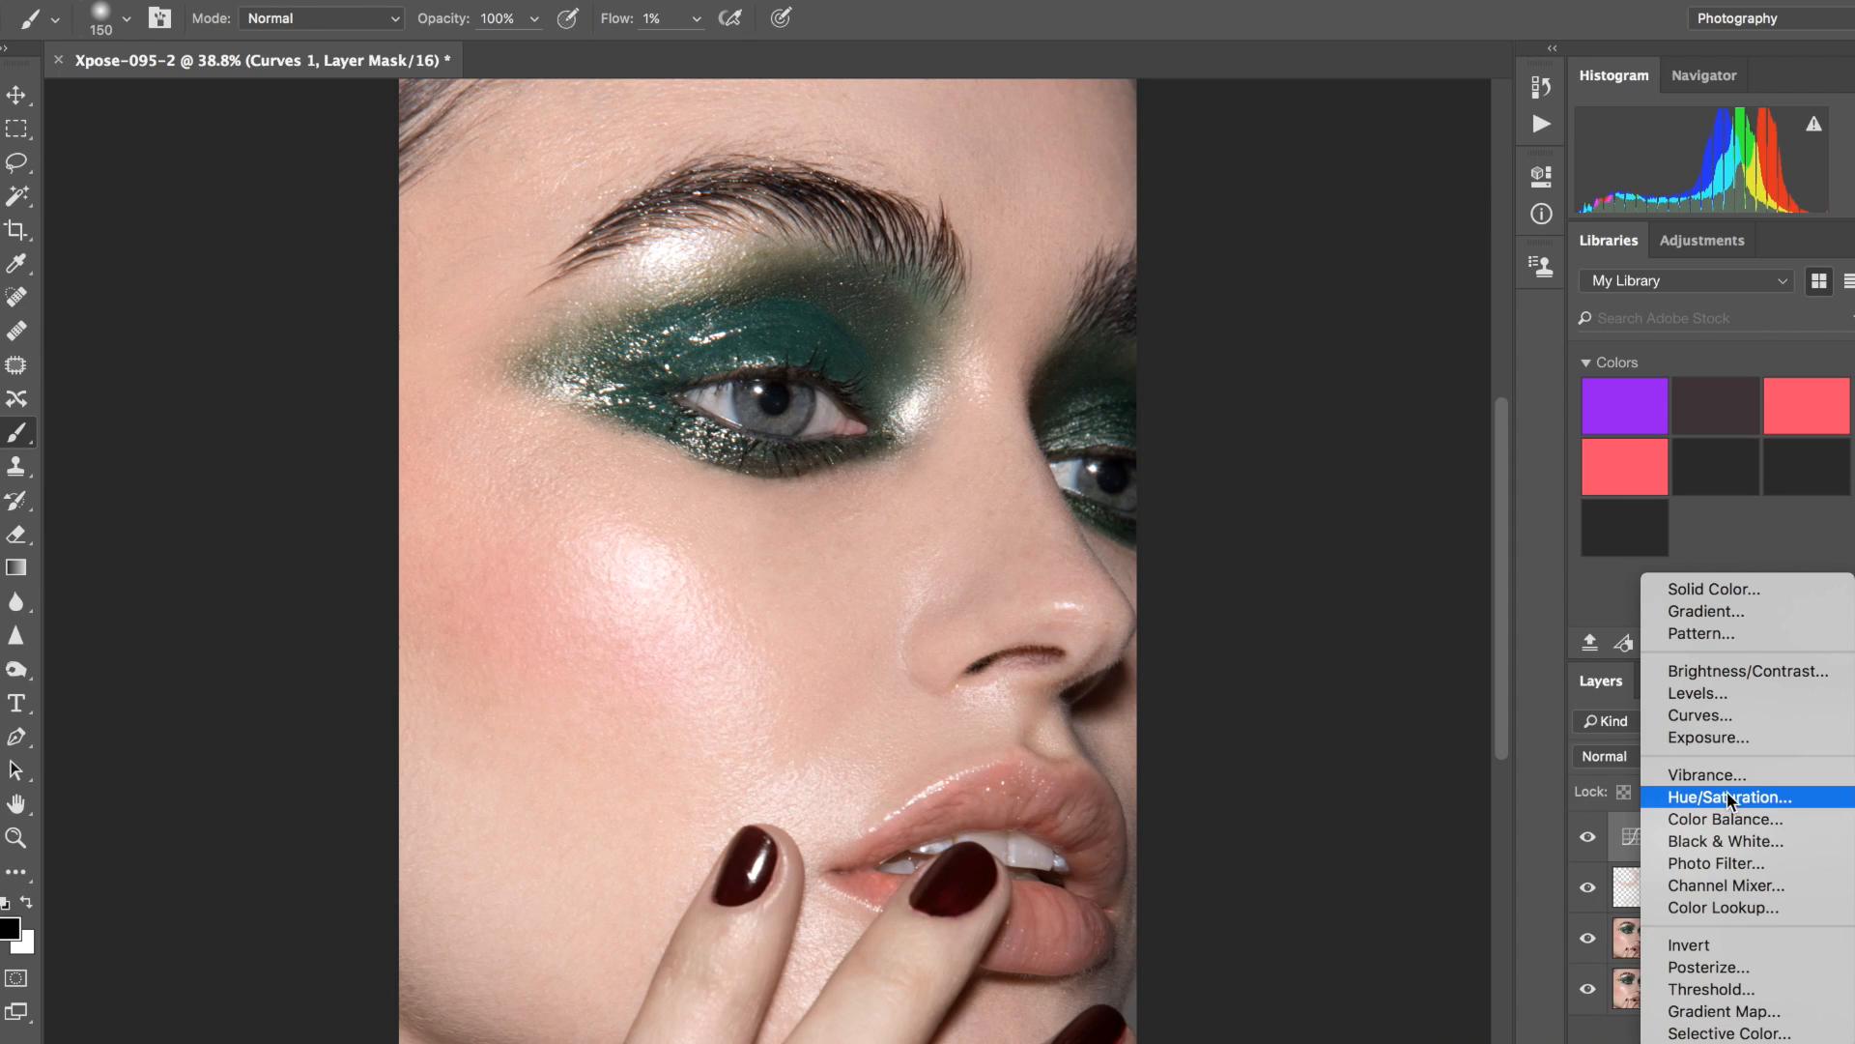
pyautogui.click(1543, 549)
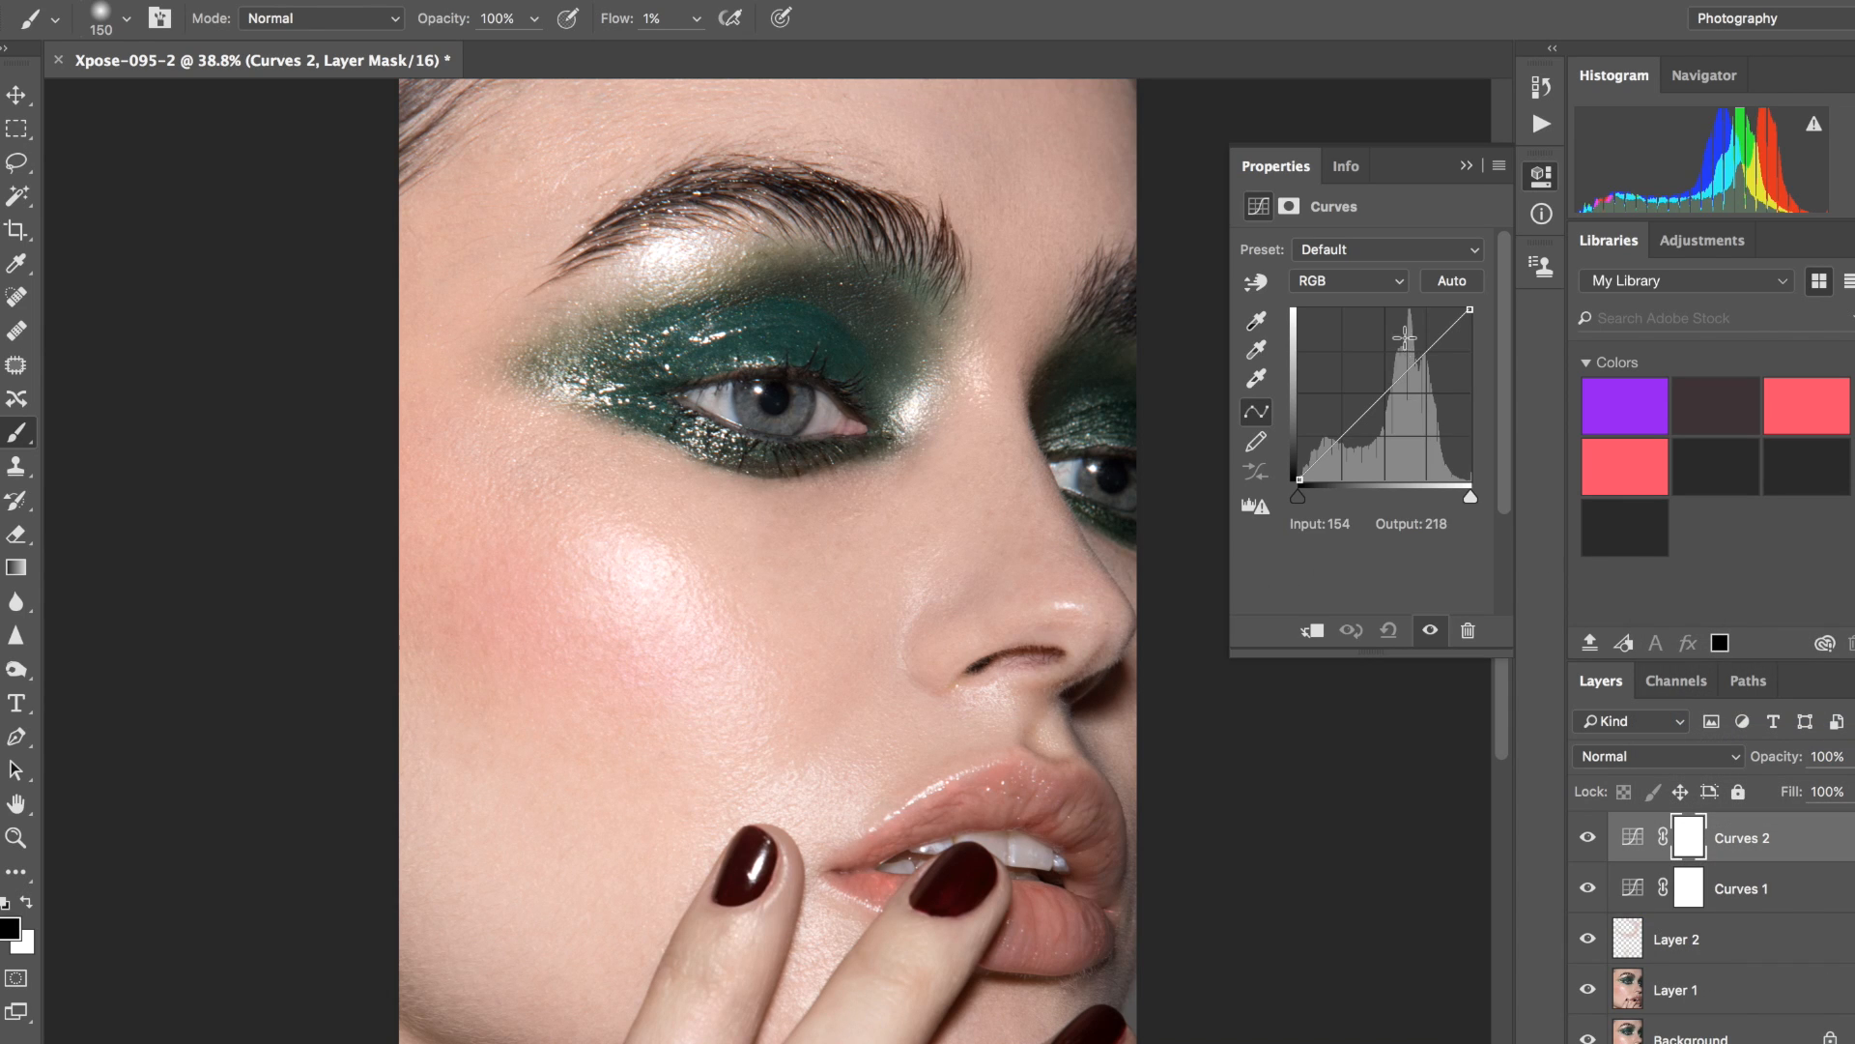
pyautogui.moveTo(1401, 376); pyautogui.dragTo(1393, 378)
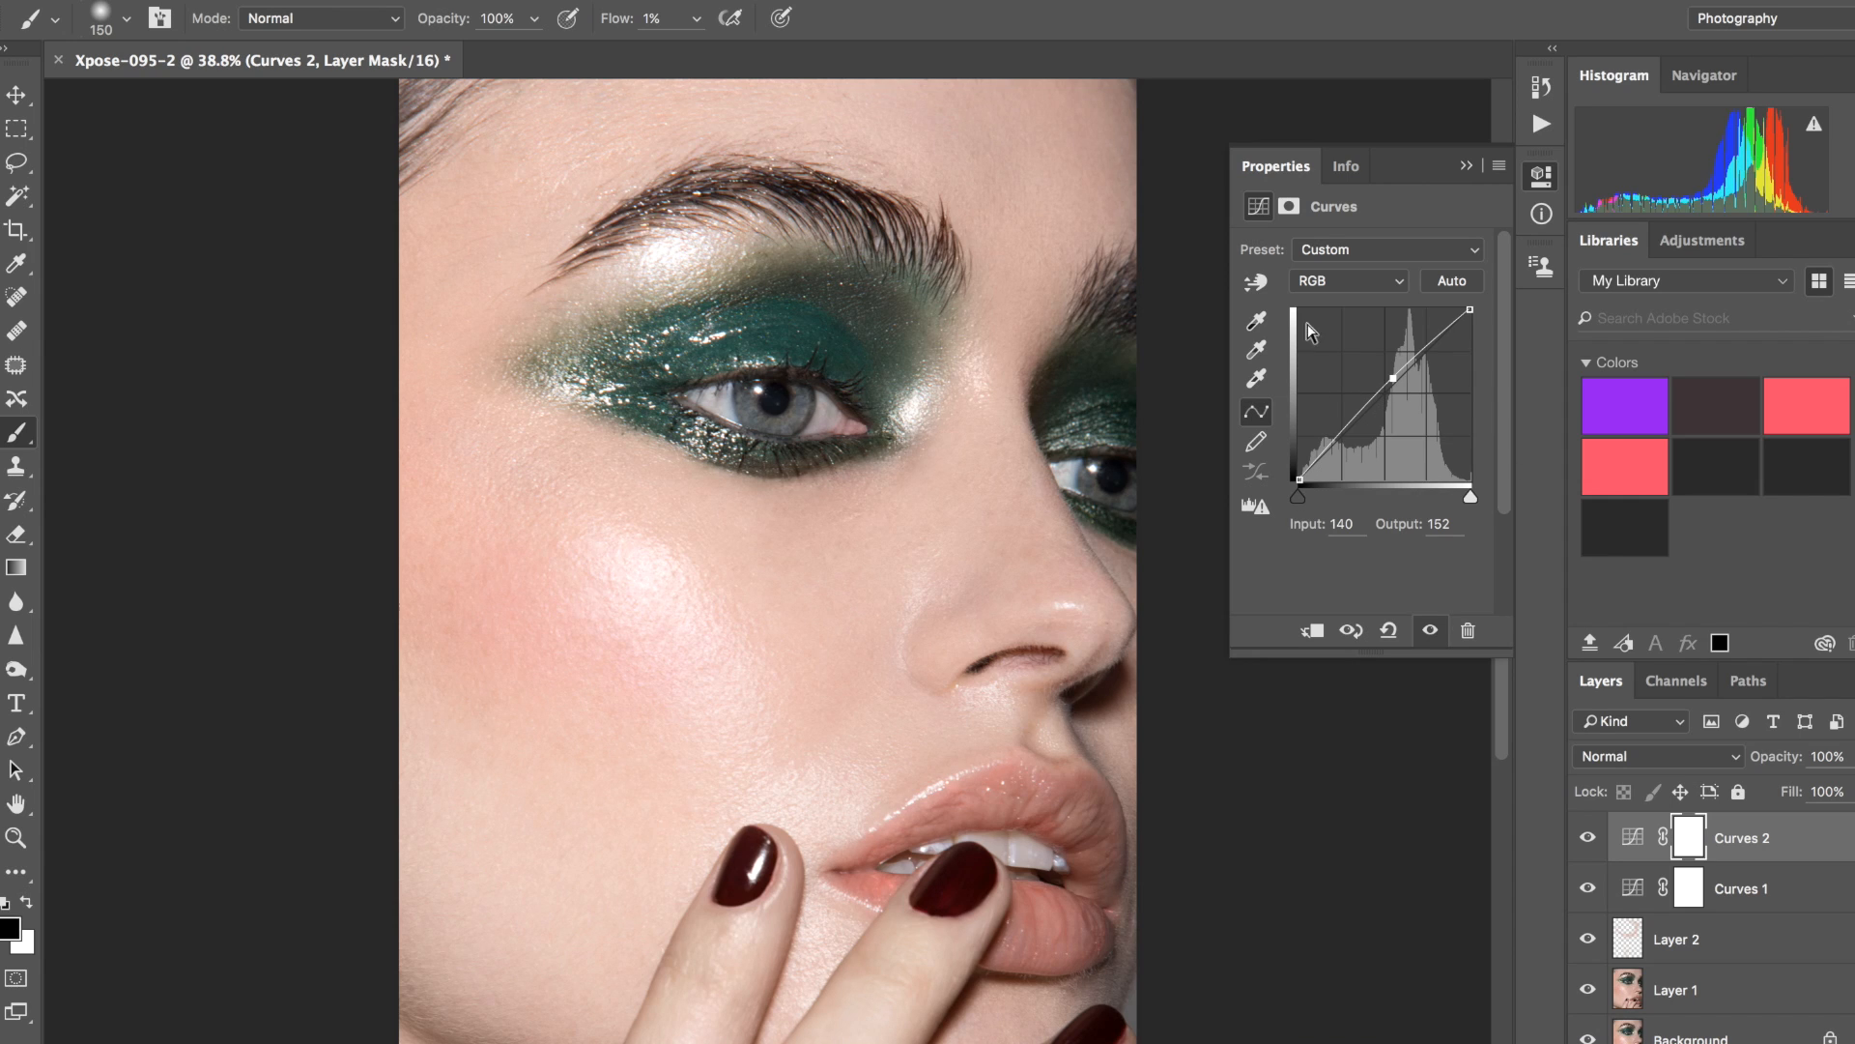
pyautogui.moveTo(1392, 377); pyautogui.dragTo(1384, 380)
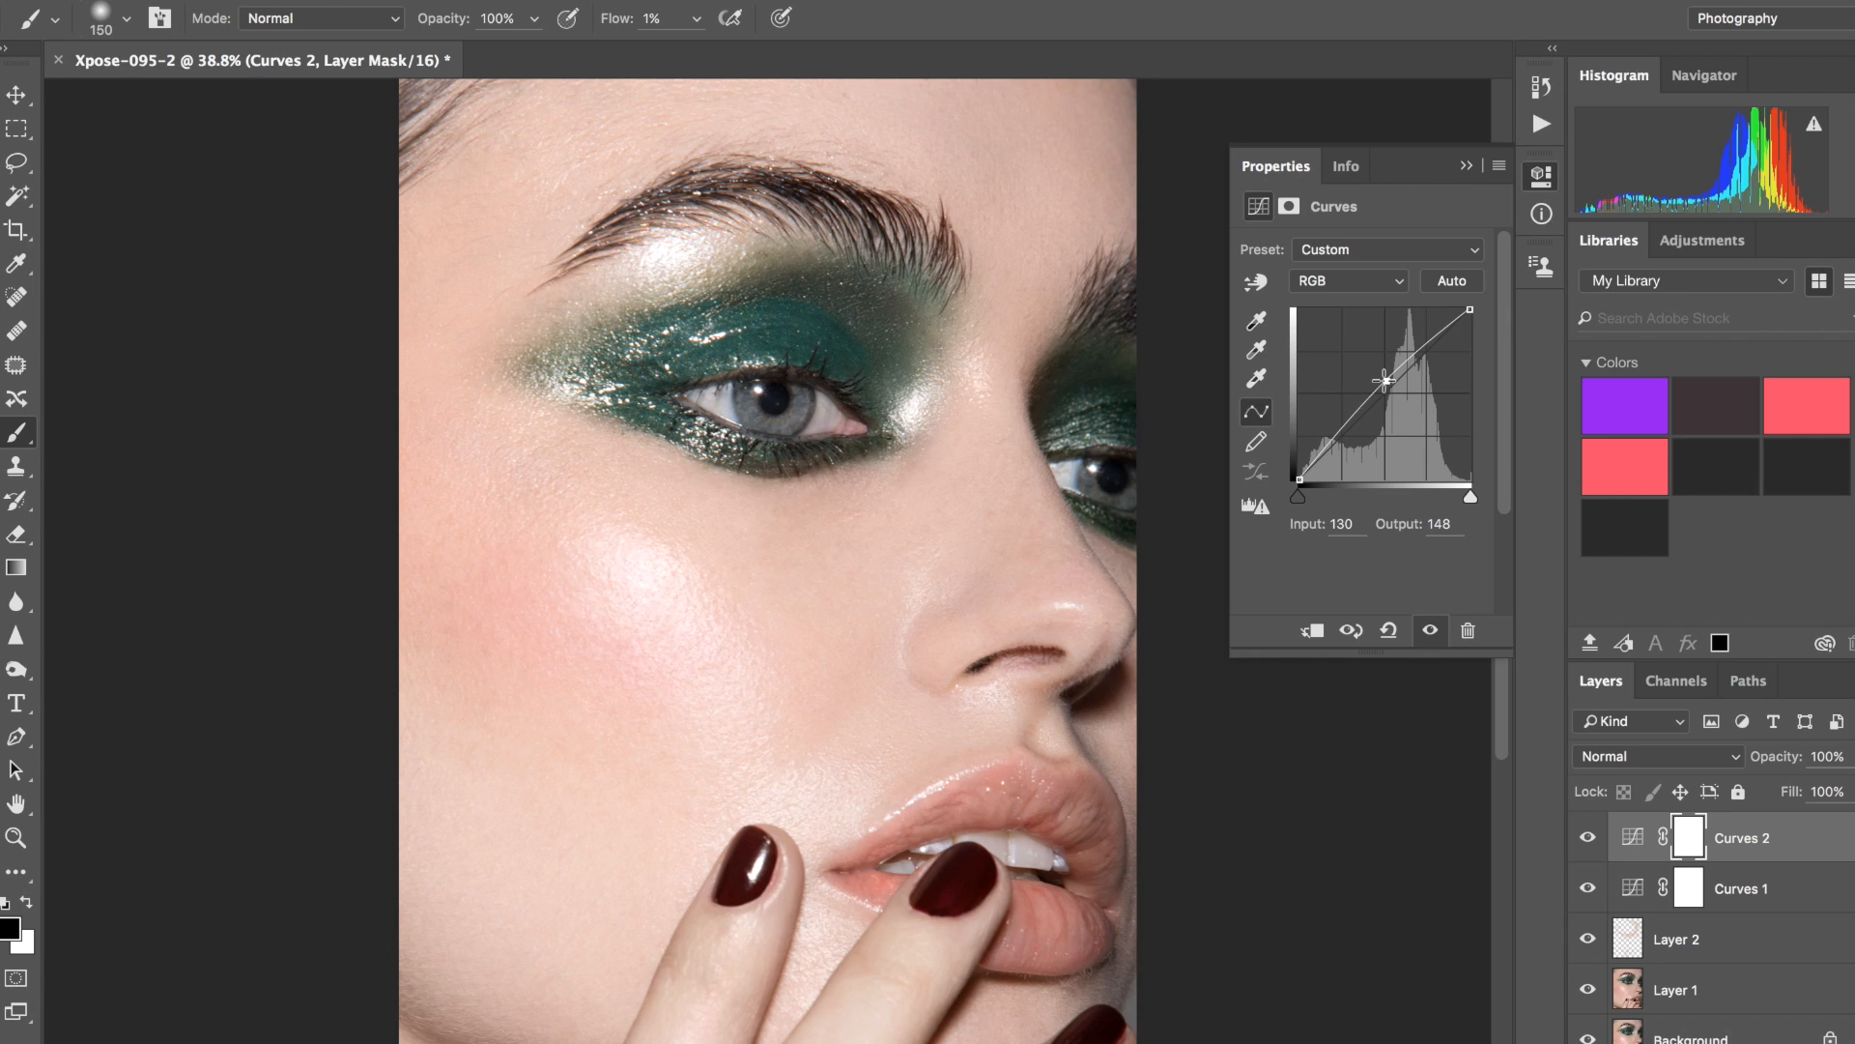
pyautogui.moveTo(1384, 380); pyautogui.dragTo(1382, 384)
# Add a shadow point to the second curve at input 82, output 88.
pyautogui.click(1347, 420)
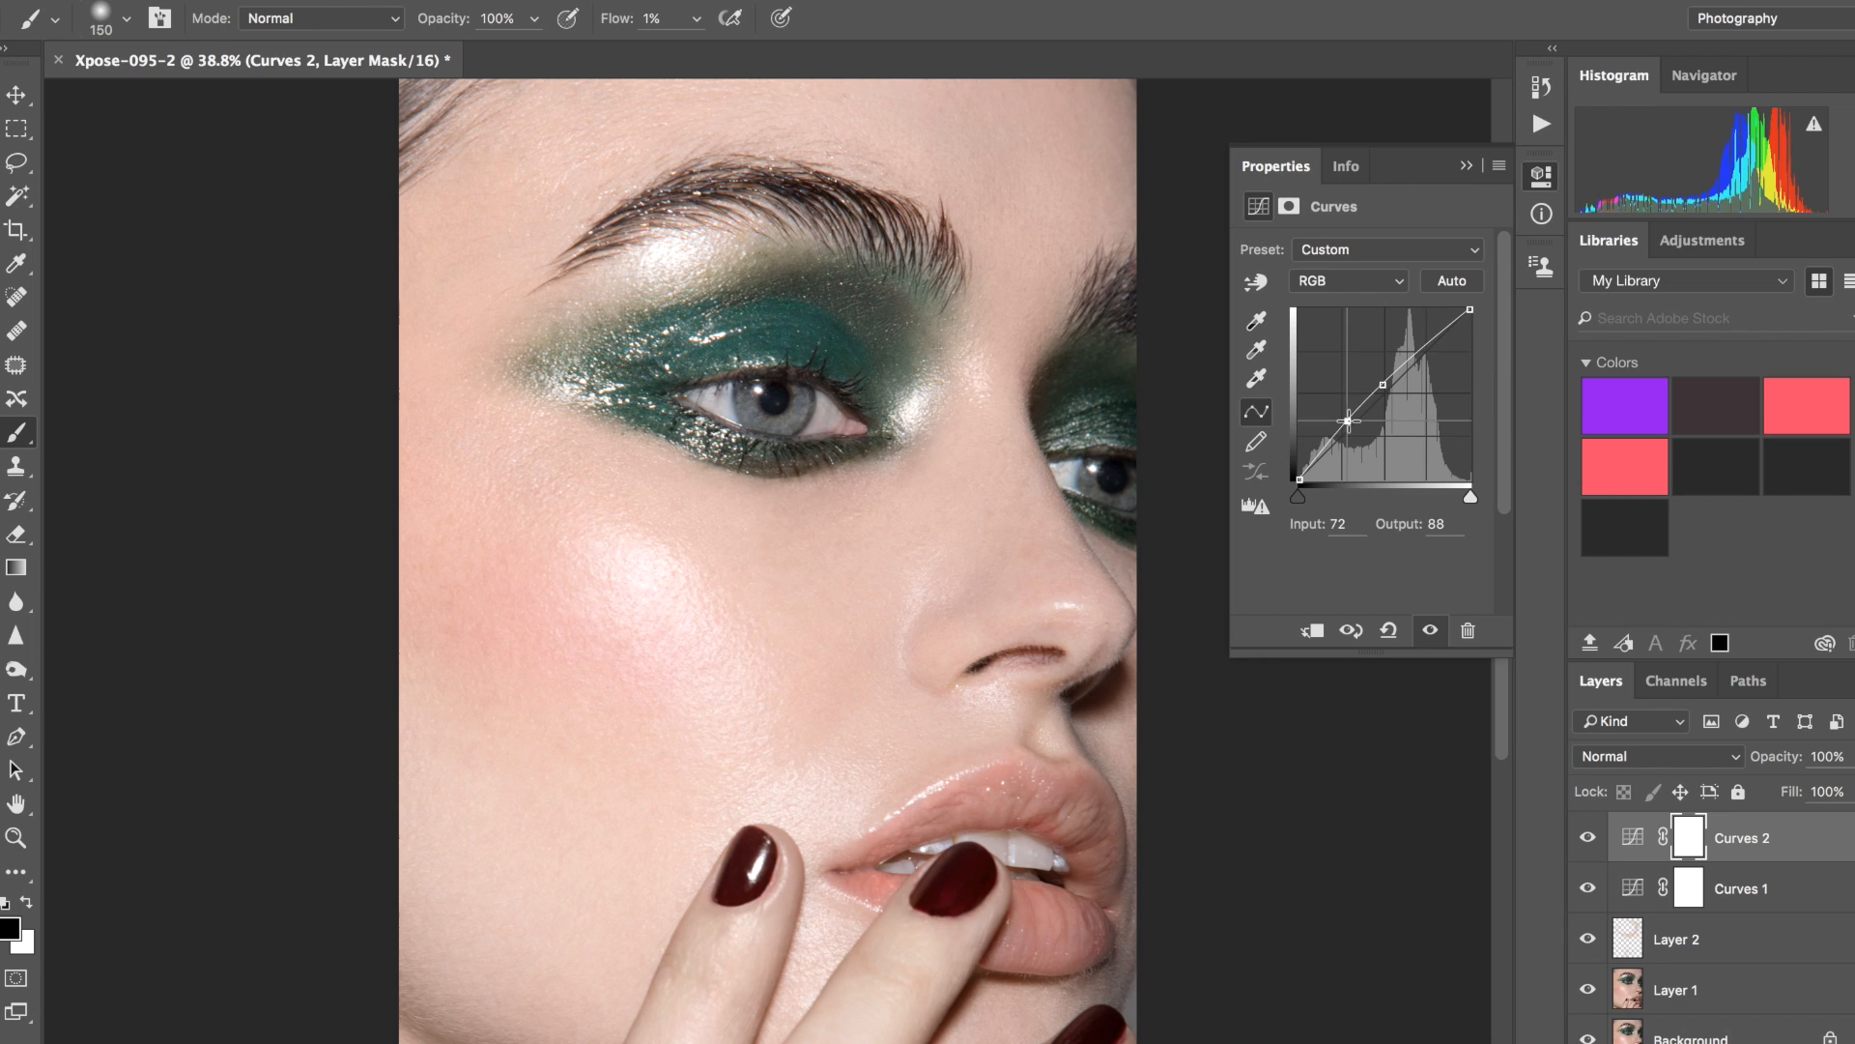
pyautogui.press('Right')
pyautogui.press('Right')
pyautogui.press('Right')
pyautogui.press('Right')
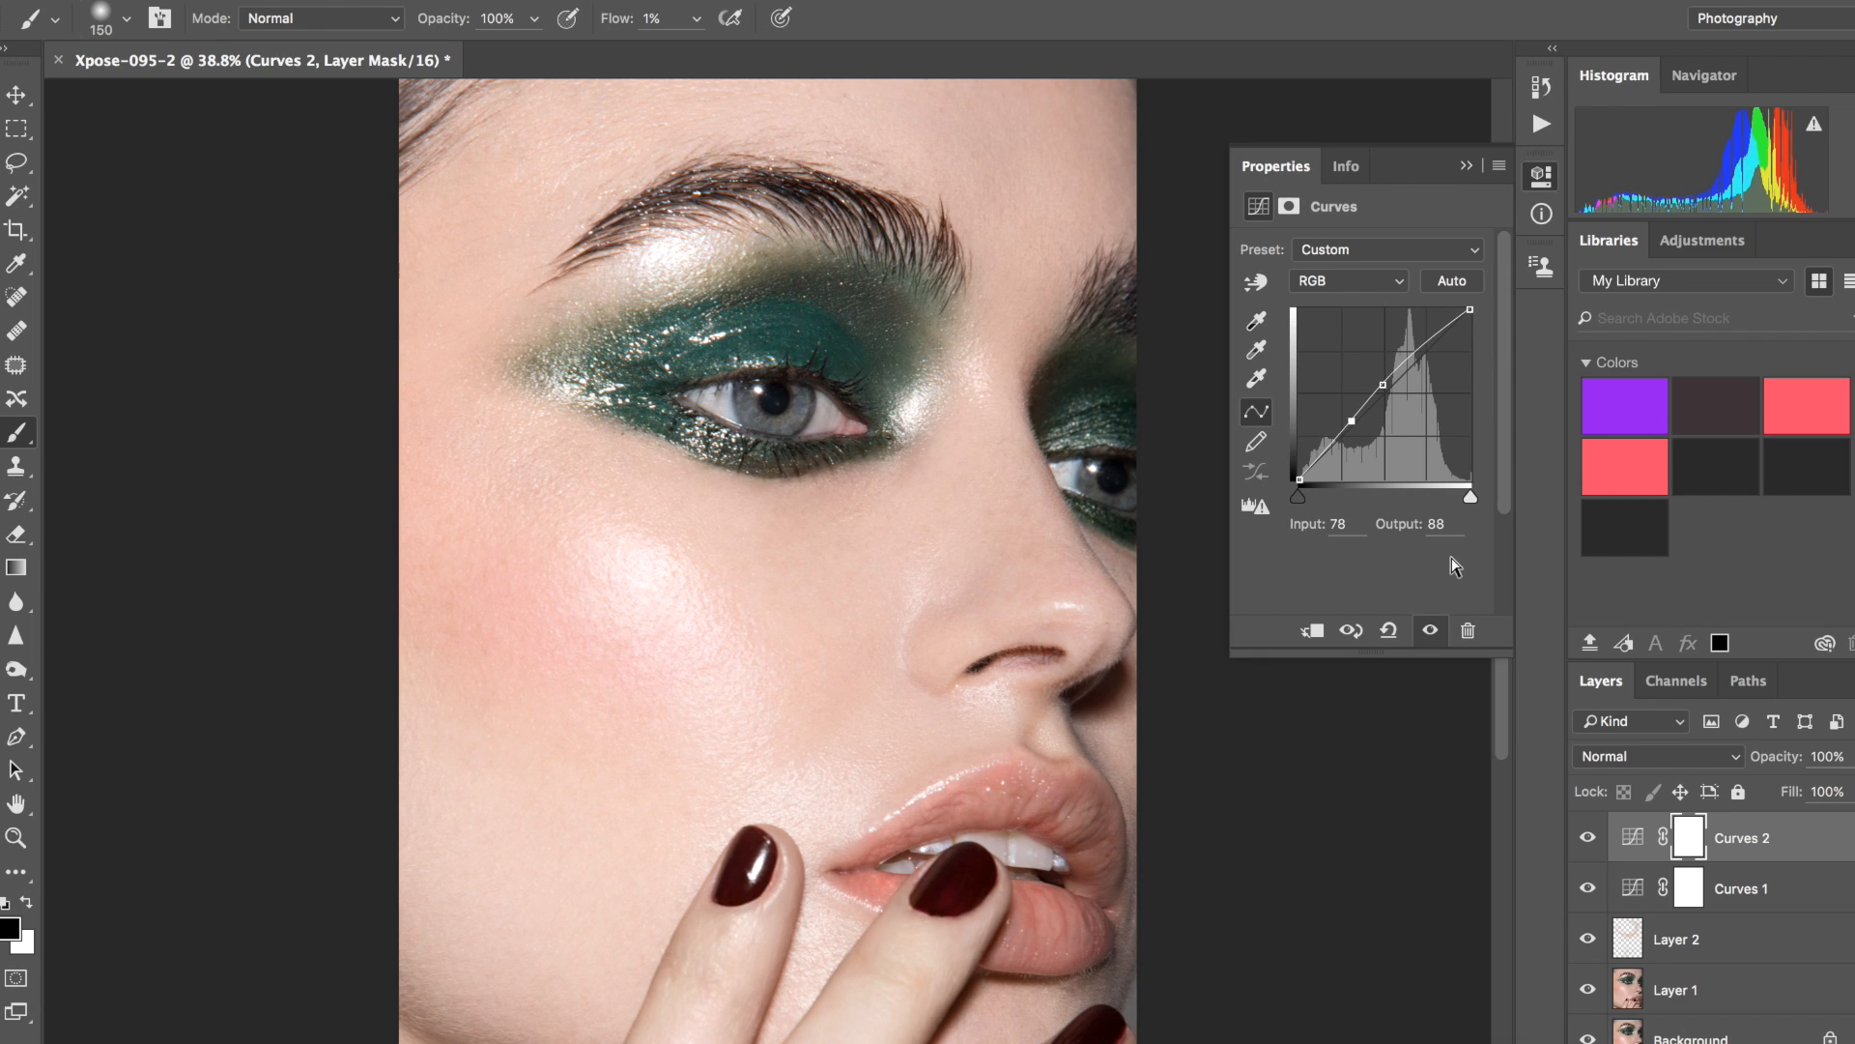
pyautogui.press('Right')
pyautogui.press('Right')
pyautogui.press('Right')
pyautogui.press('Right')
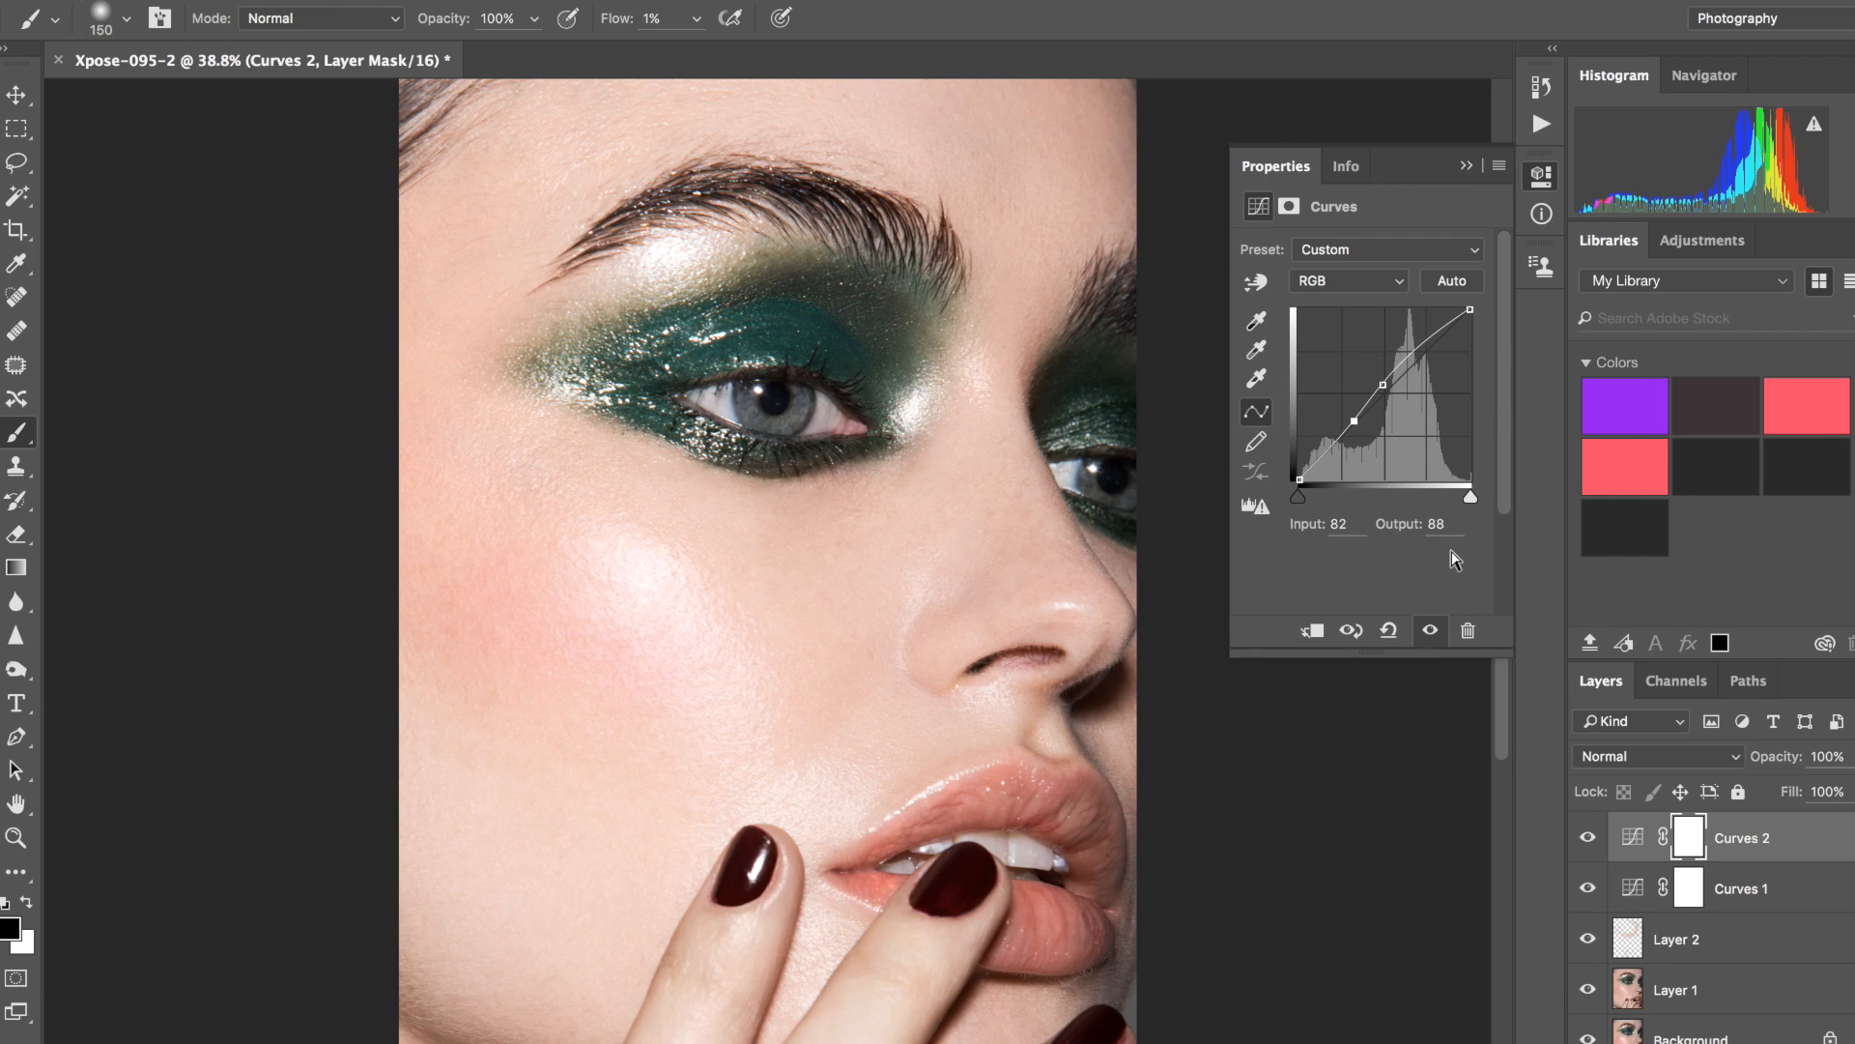
pyautogui.click(1466, 165)
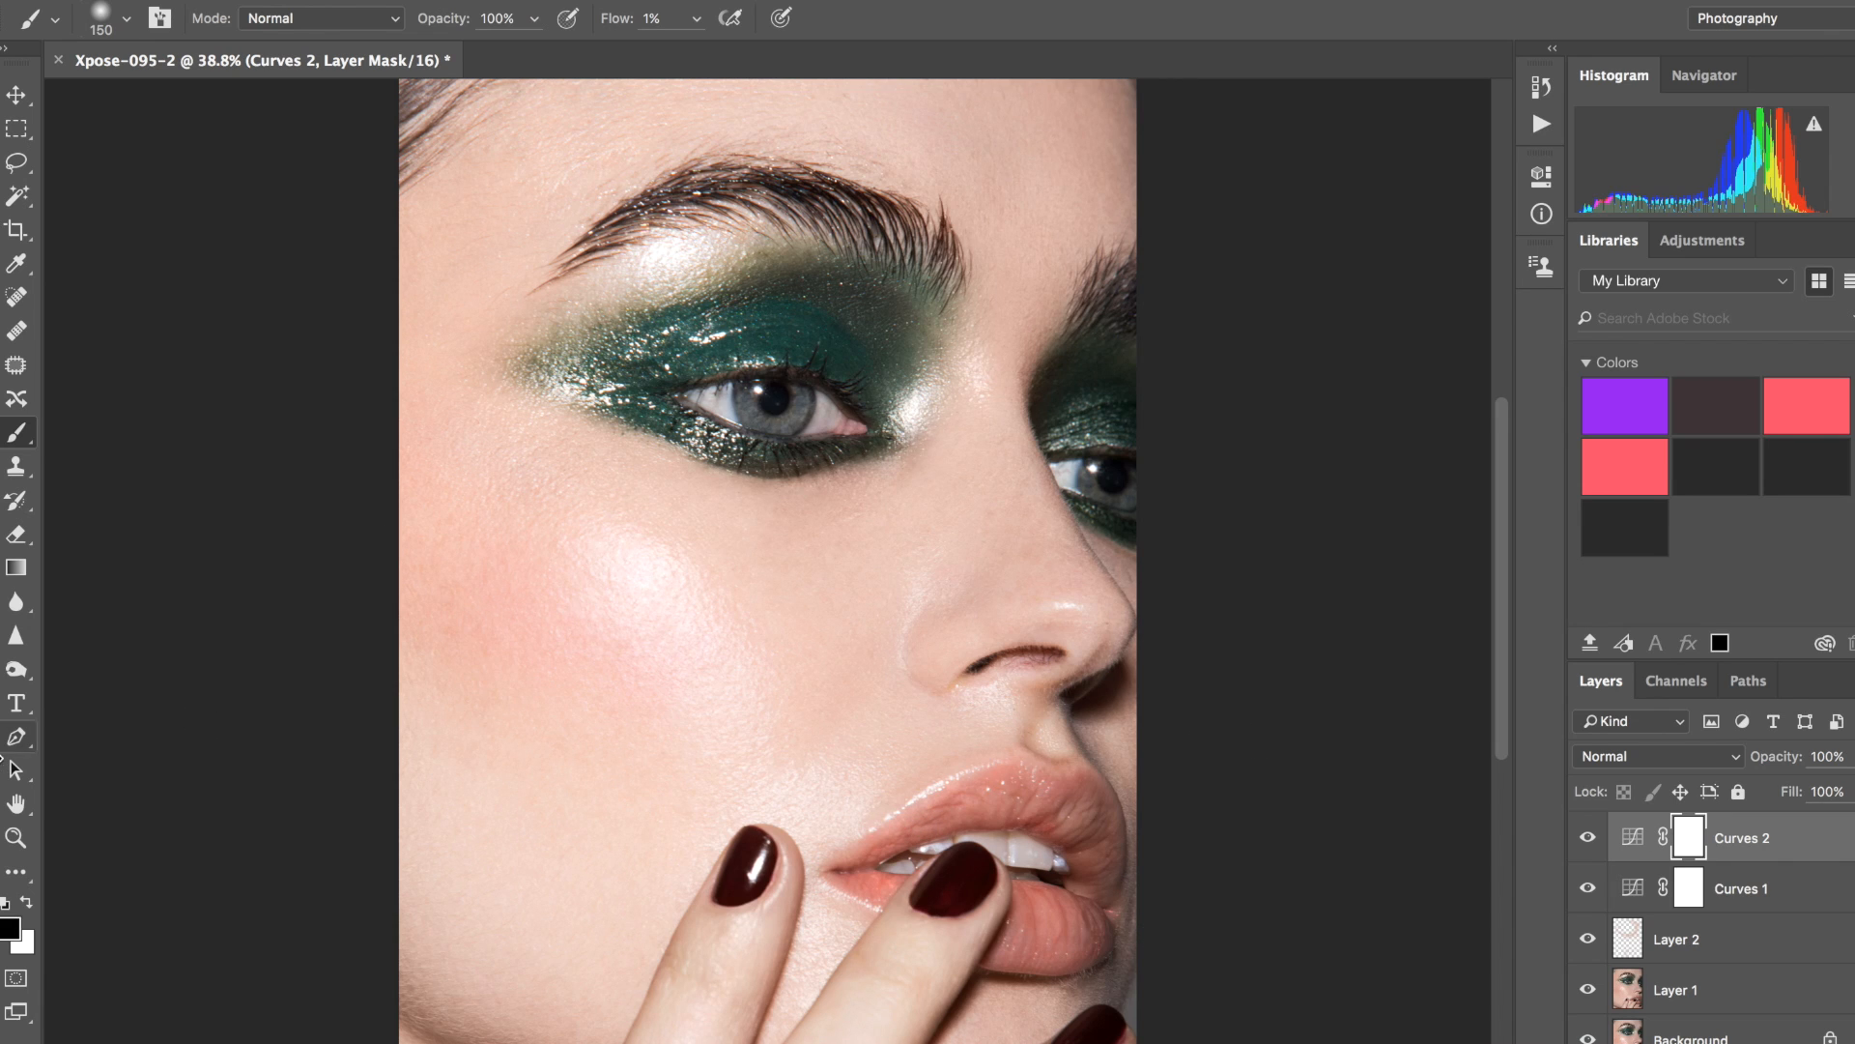
# Ready the Dodge tool on Layer 1 for fine cheek work, with a 70 px brush at 1% exposure.
pyautogui.click(16, 668)
pyautogui.click(114, 663)
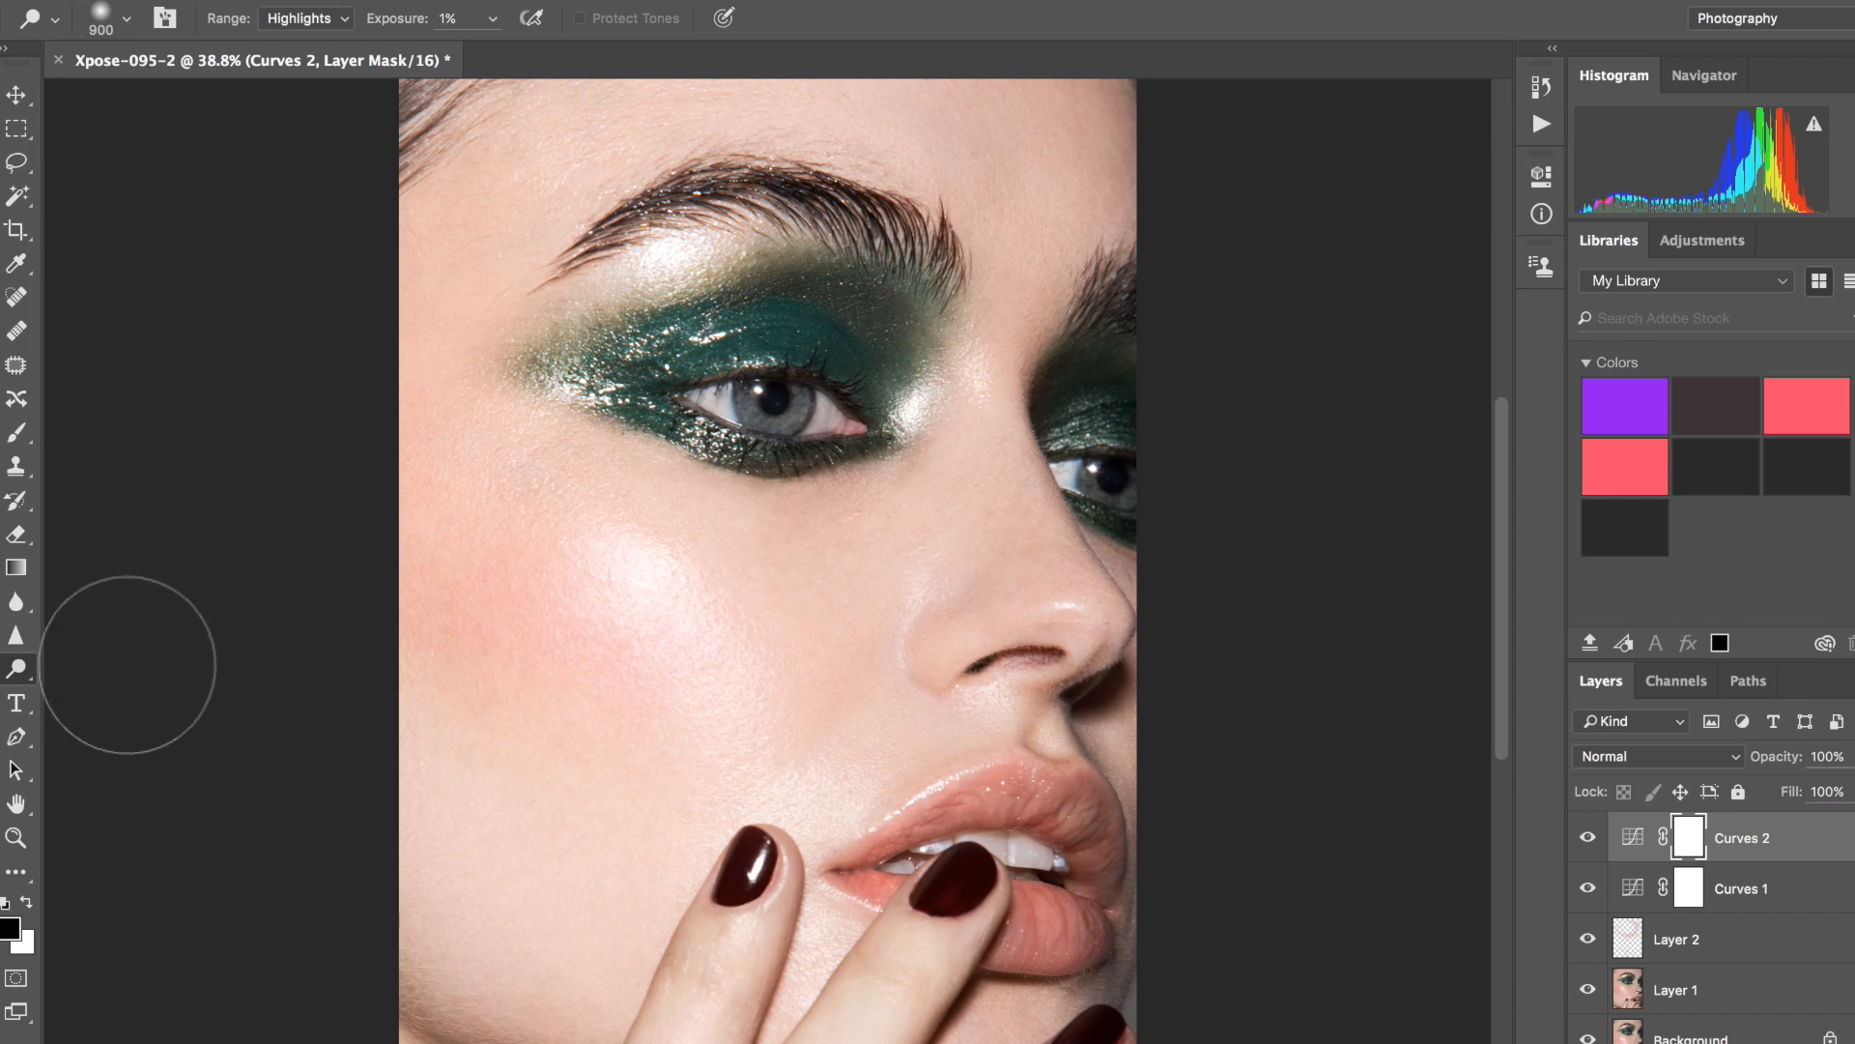
pyautogui.click(1689, 990)
pyautogui.press('[')
pyautogui.press('[')
pyautogui.press('[')
pyautogui.press('[')
pyautogui.press('[')
pyautogui.press('[')
pyautogui.press('[')
pyautogui.press('[')
pyautogui.press('[')
pyautogui.press('[')
pyautogui.press('[')
pyautogui.hotkey('ctrl', '+')
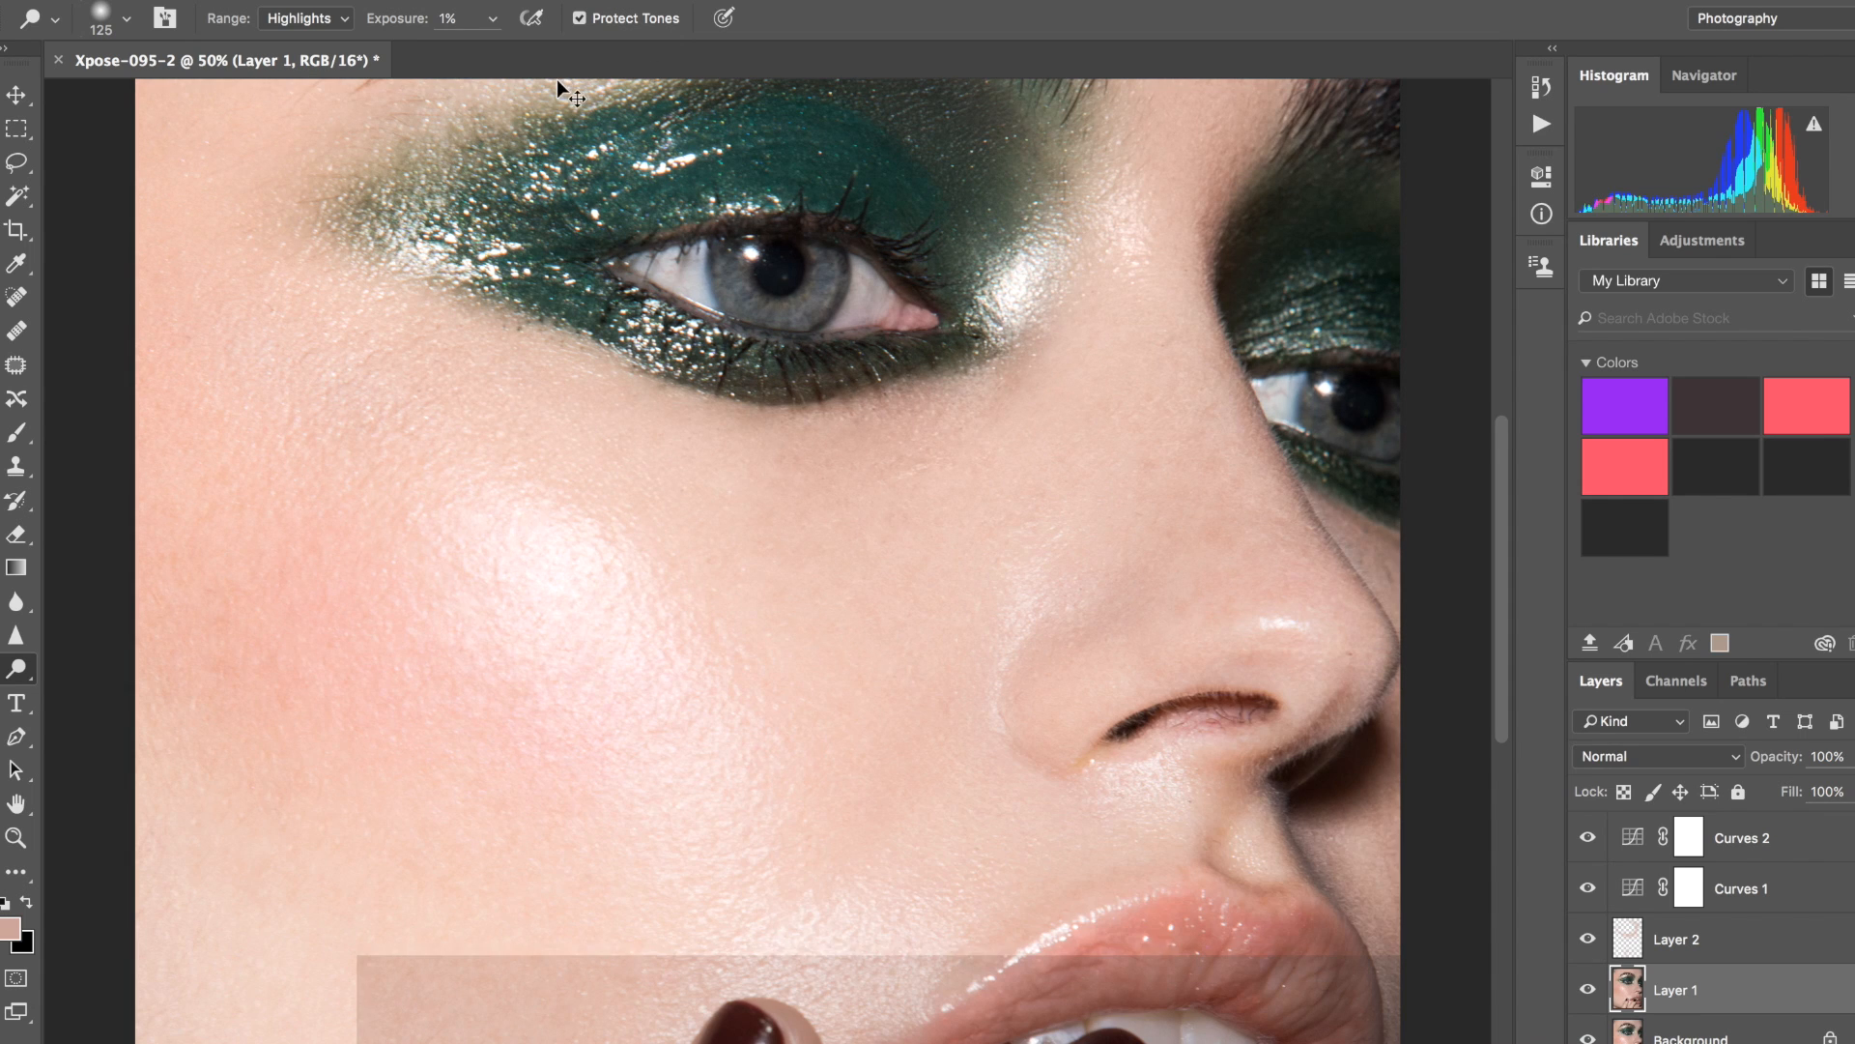
pyautogui.press('[')
pyautogui.press('[')
pyautogui.press('[')
pyautogui.press('[')
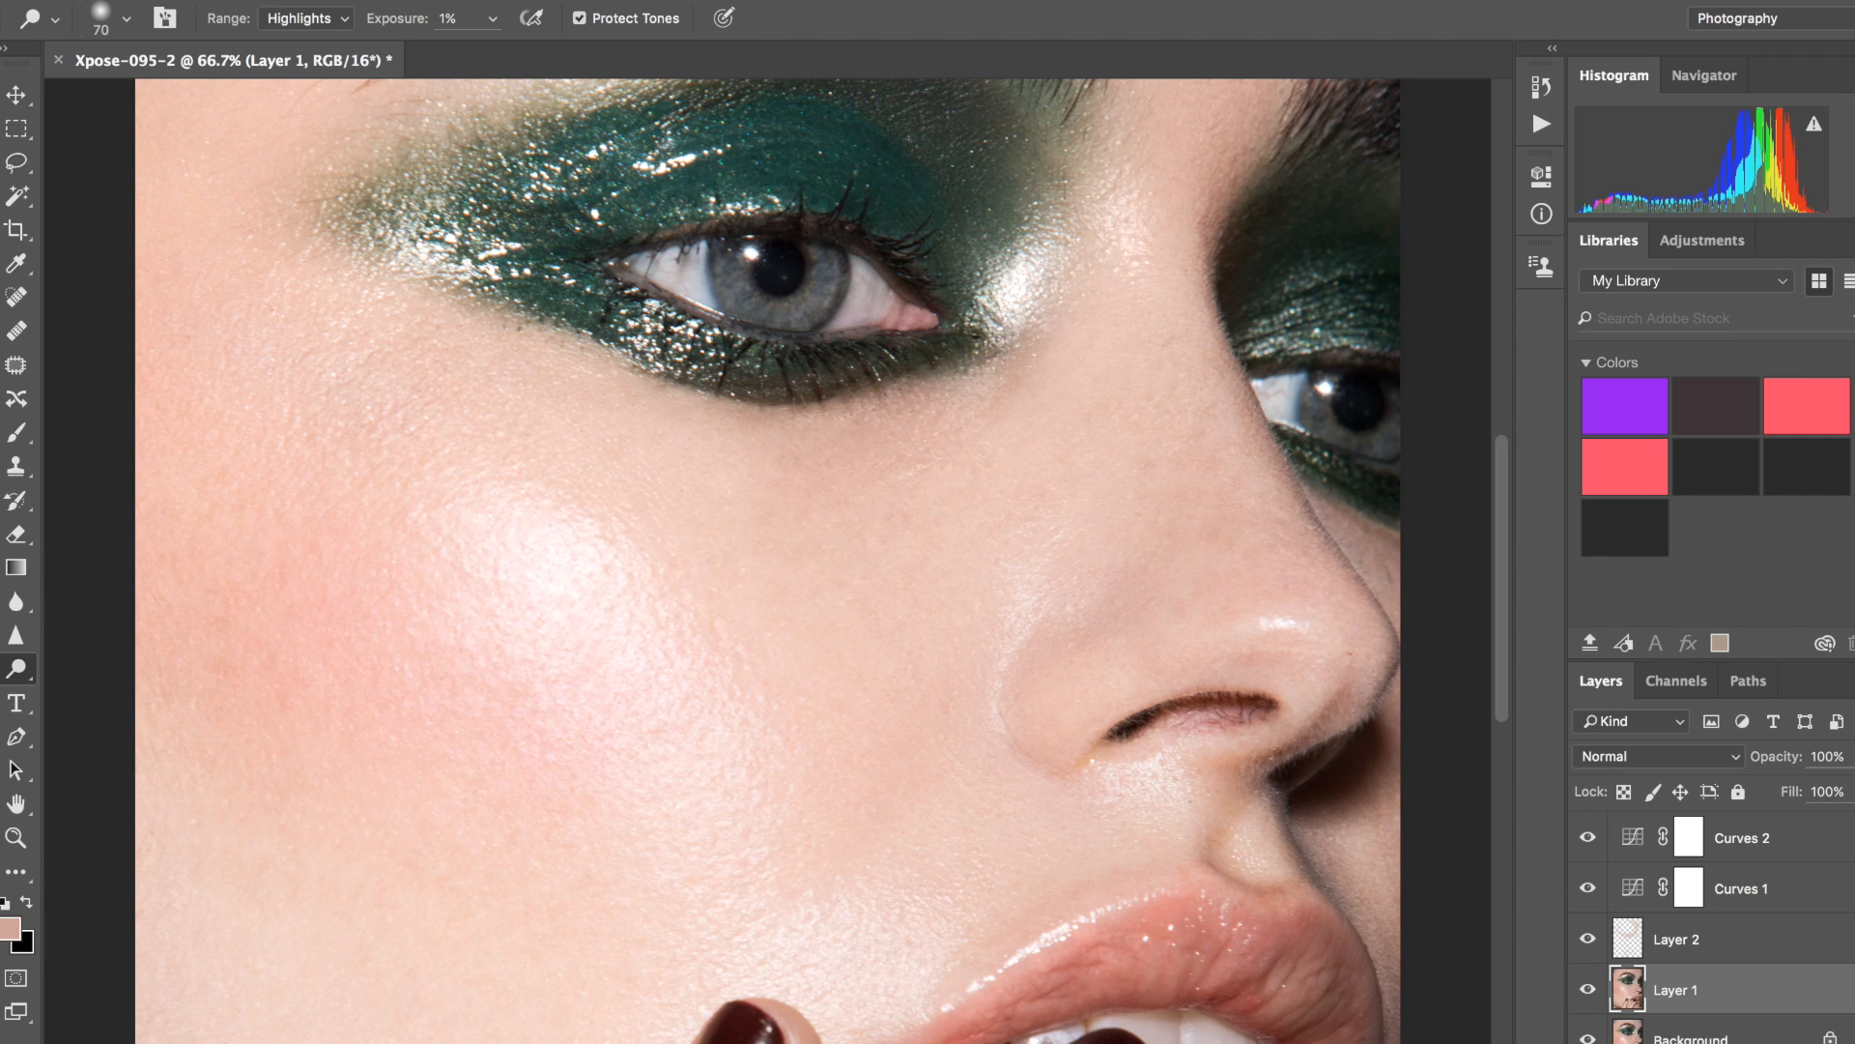
# Set the Dodge range to Midtones and reduce the brush to 30 px for small uneven spots on the cheek.
pyautogui.click(318, 18)
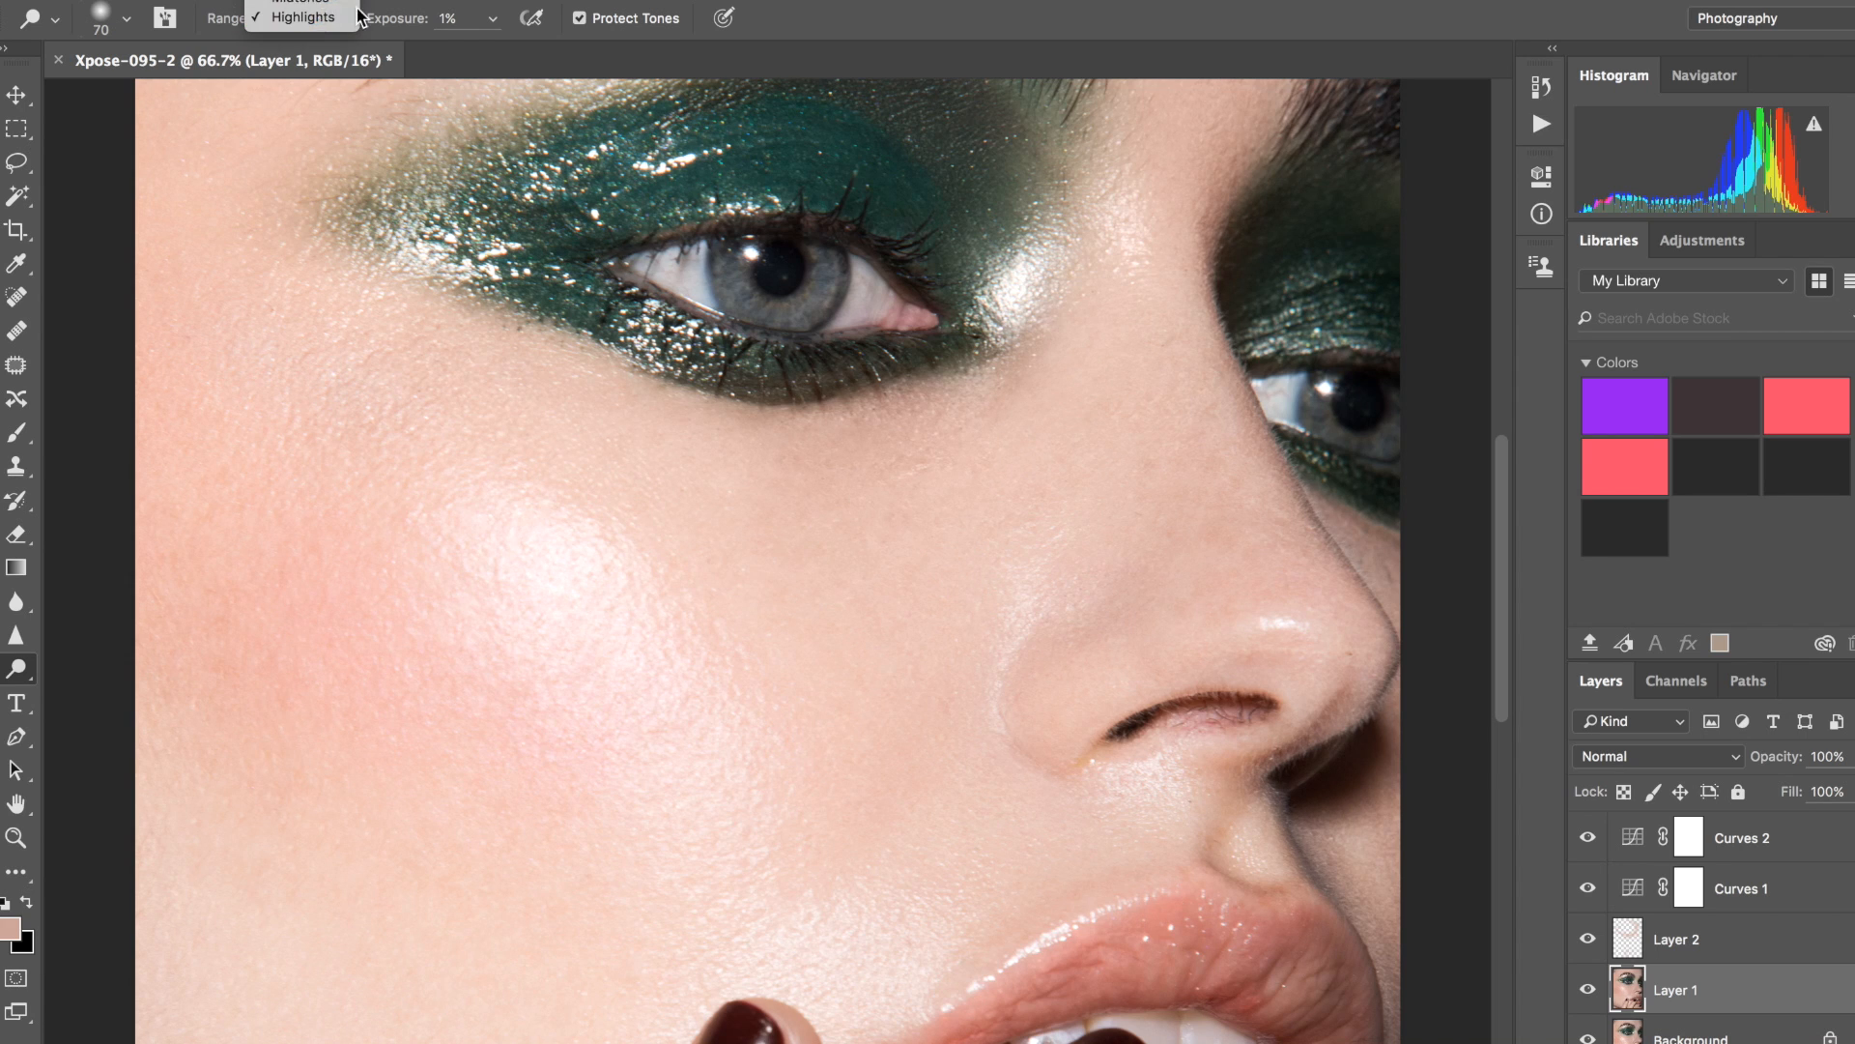
pyautogui.click(315, 4)
pyautogui.press('[')
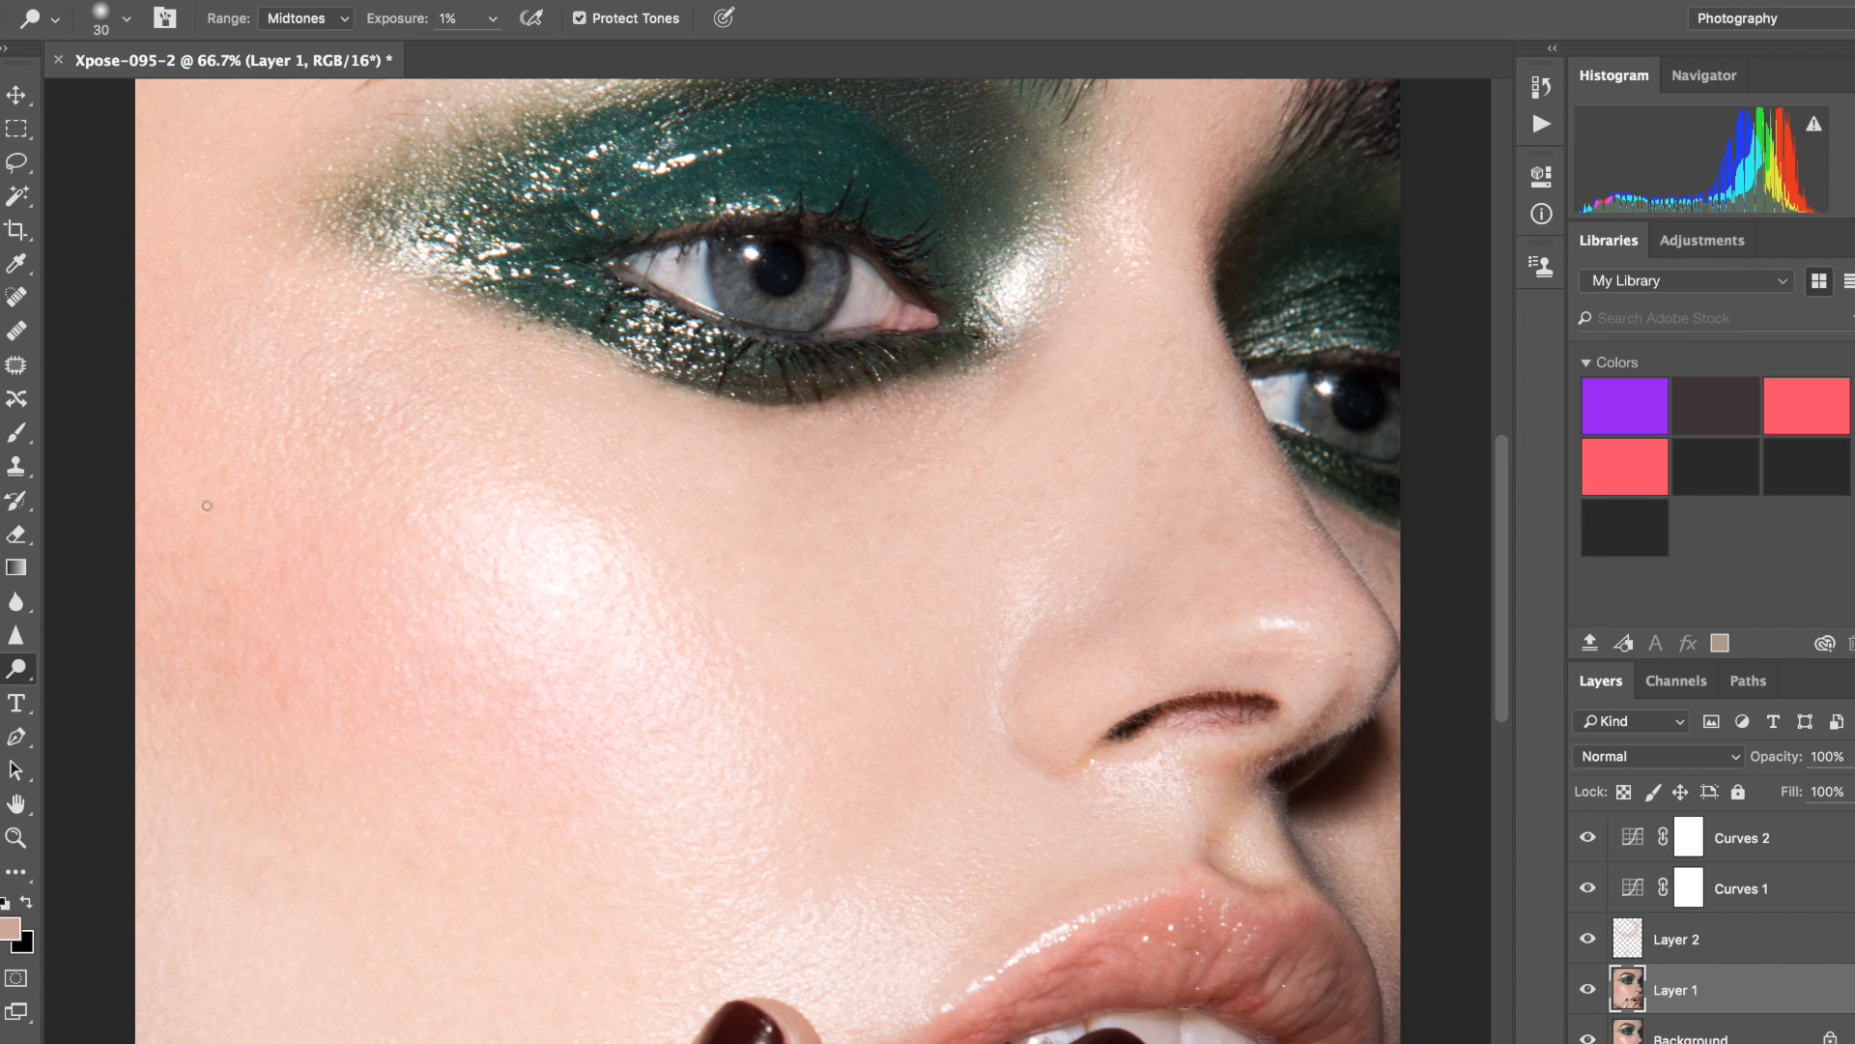
# Switch to the Burn tool on Layer 1 with a 30 px brush in the Midtones range.
pyautogui.click(16, 668)
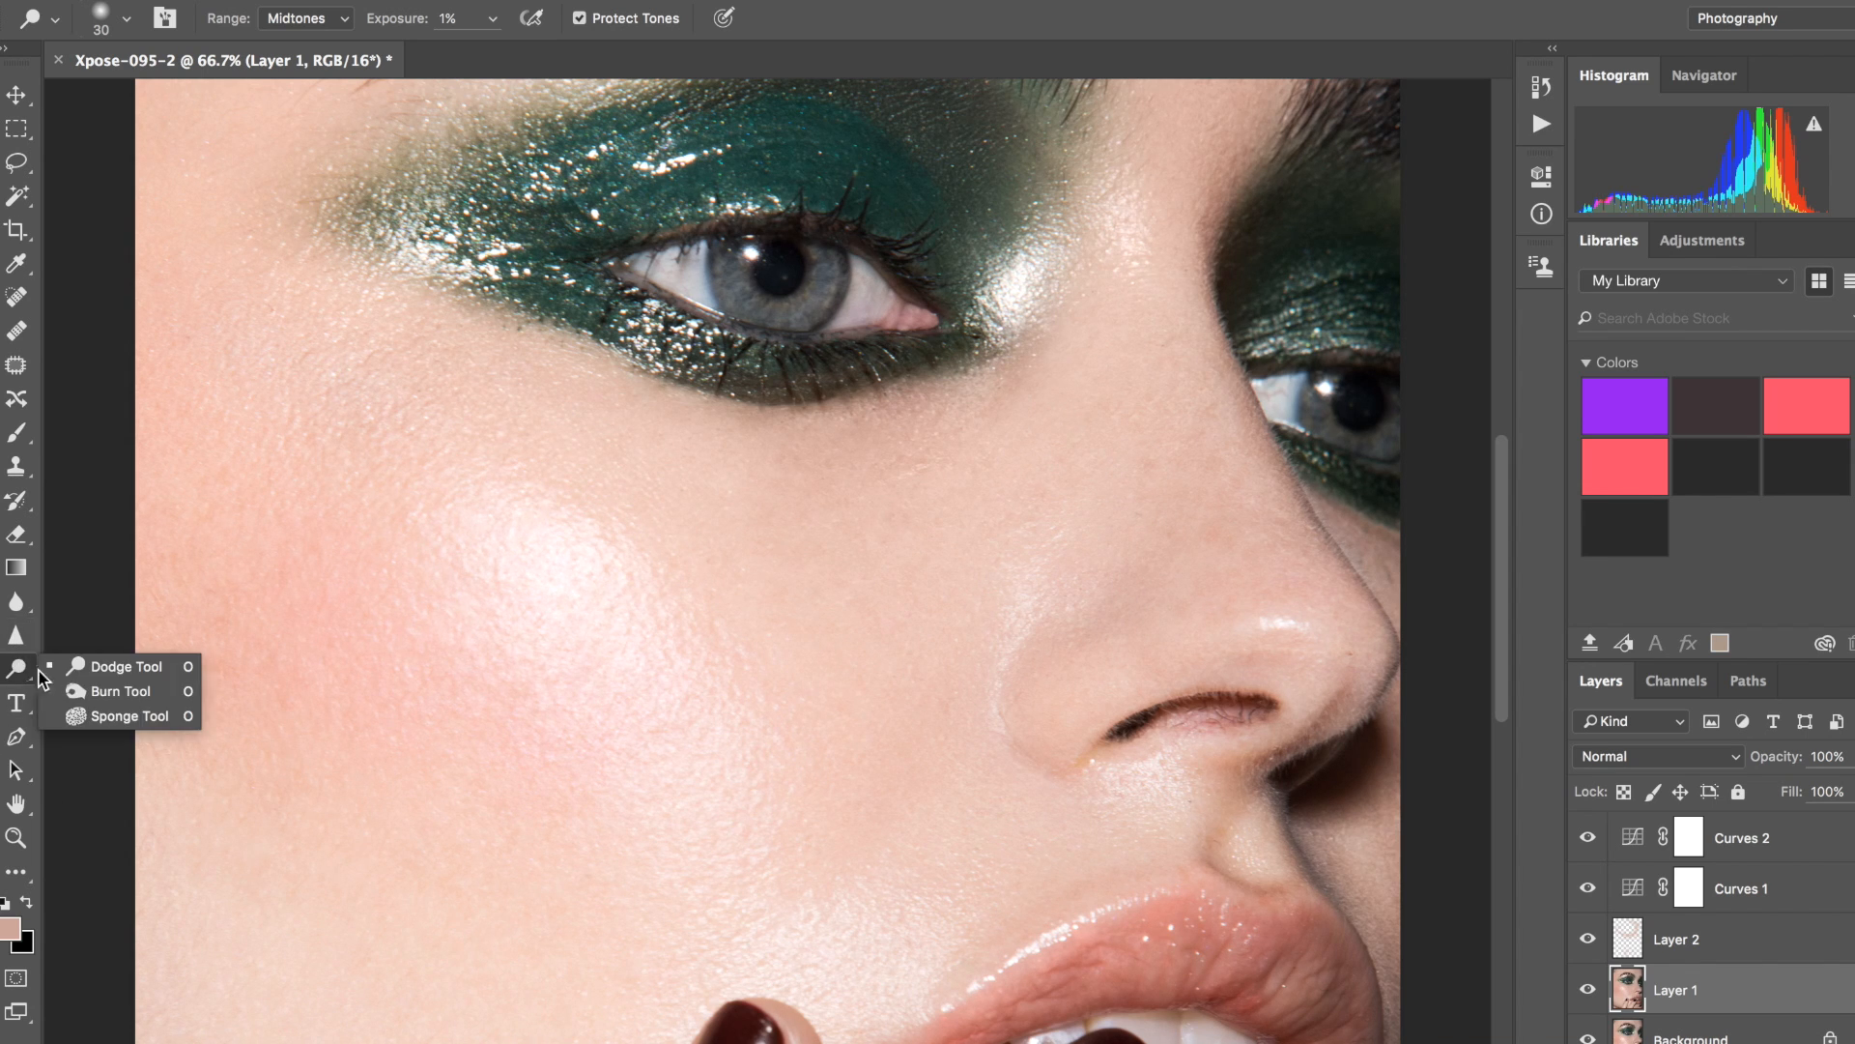
pyautogui.click(77, 695)
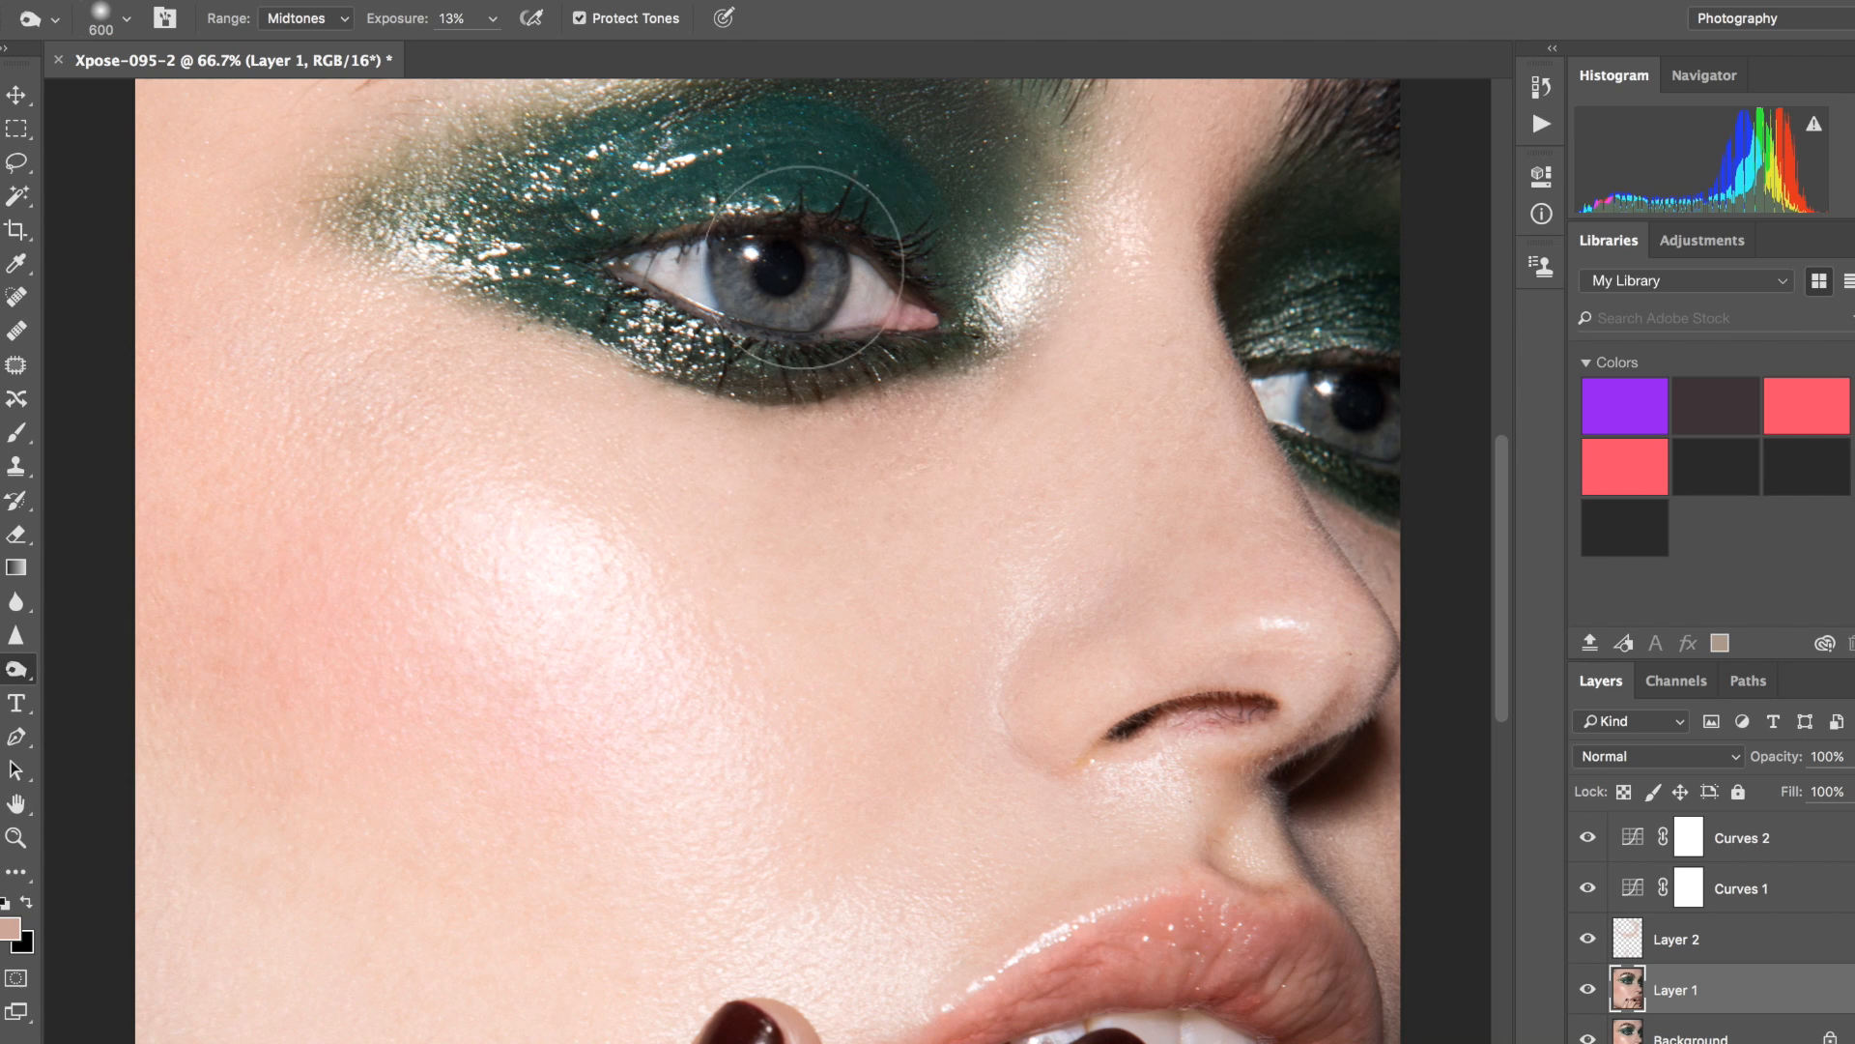
pyautogui.press('[')
pyautogui.press('[')
pyautogui.press('[')
pyautogui.press('[')
pyautogui.press('[')
pyautogui.press('[')
pyautogui.press('[')
pyautogui.press('[')
pyautogui.press('[')
pyautogui.press('[')
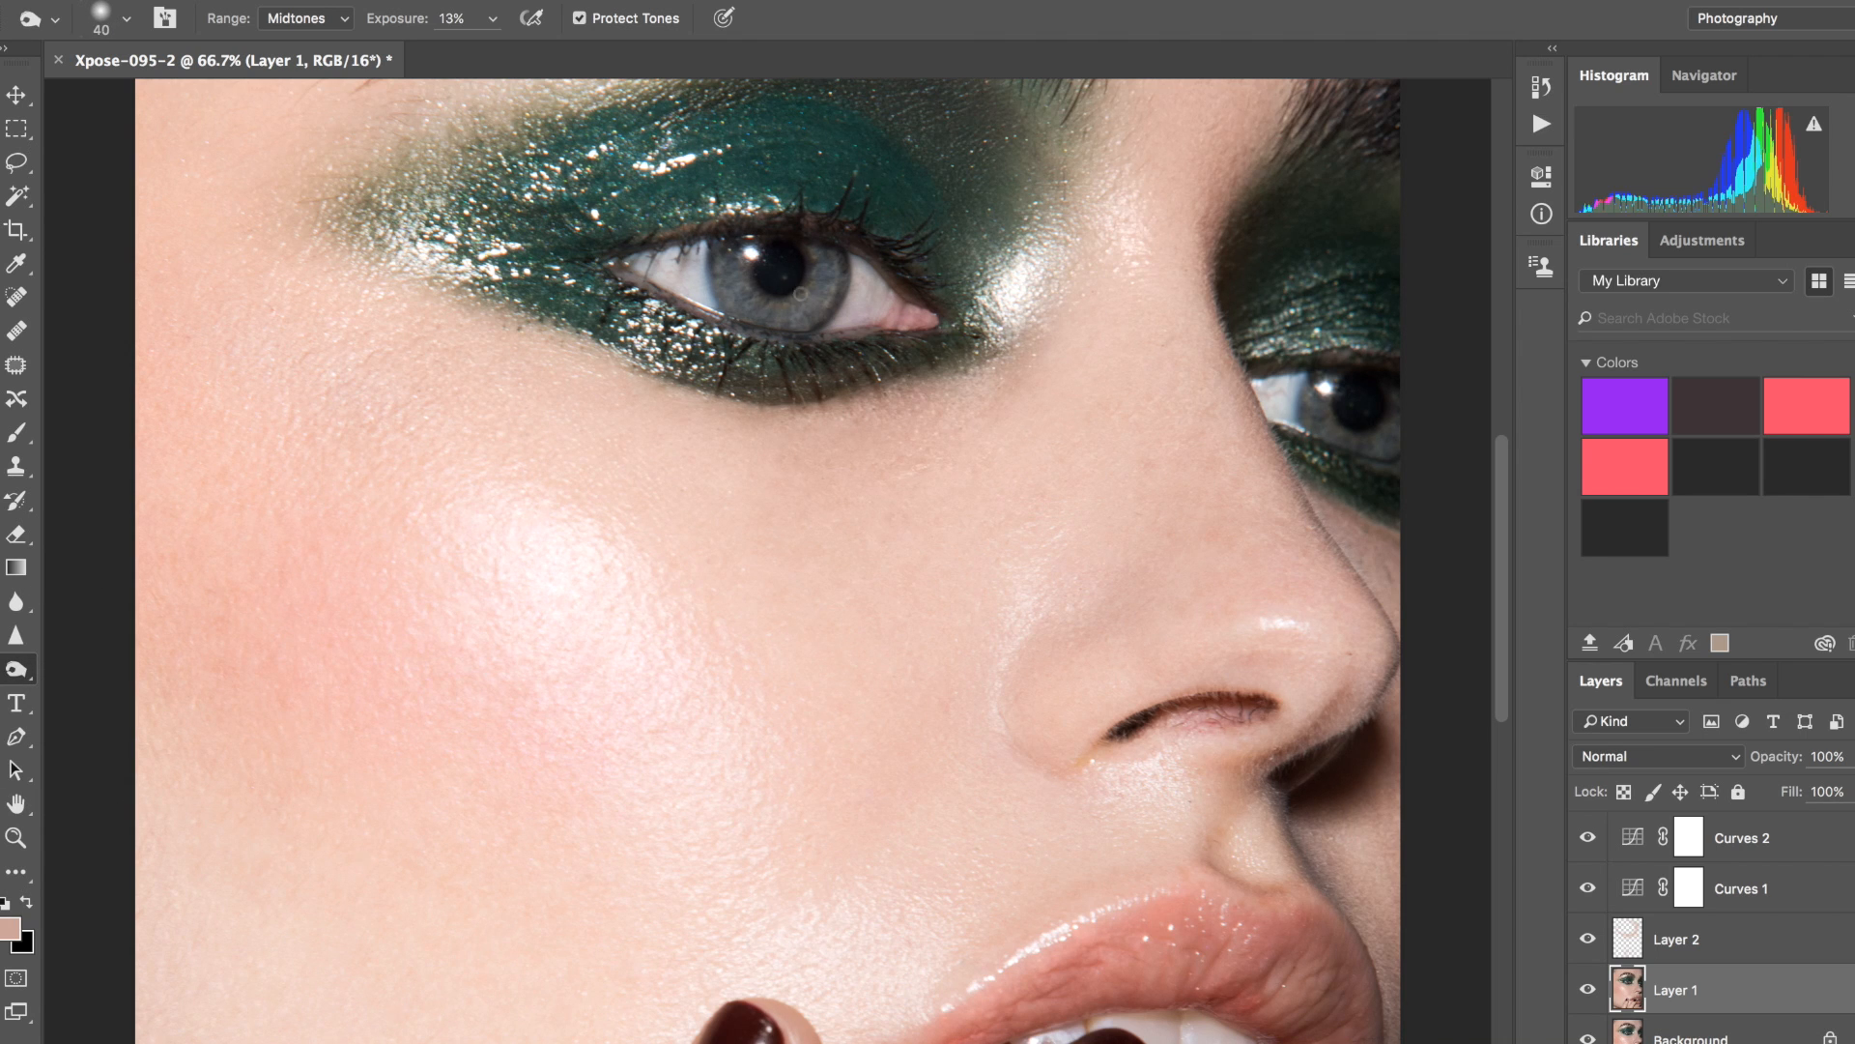
pyautogui.press('[')
pyautogui.press('super+minus')
pyautogui.press('super+minus')
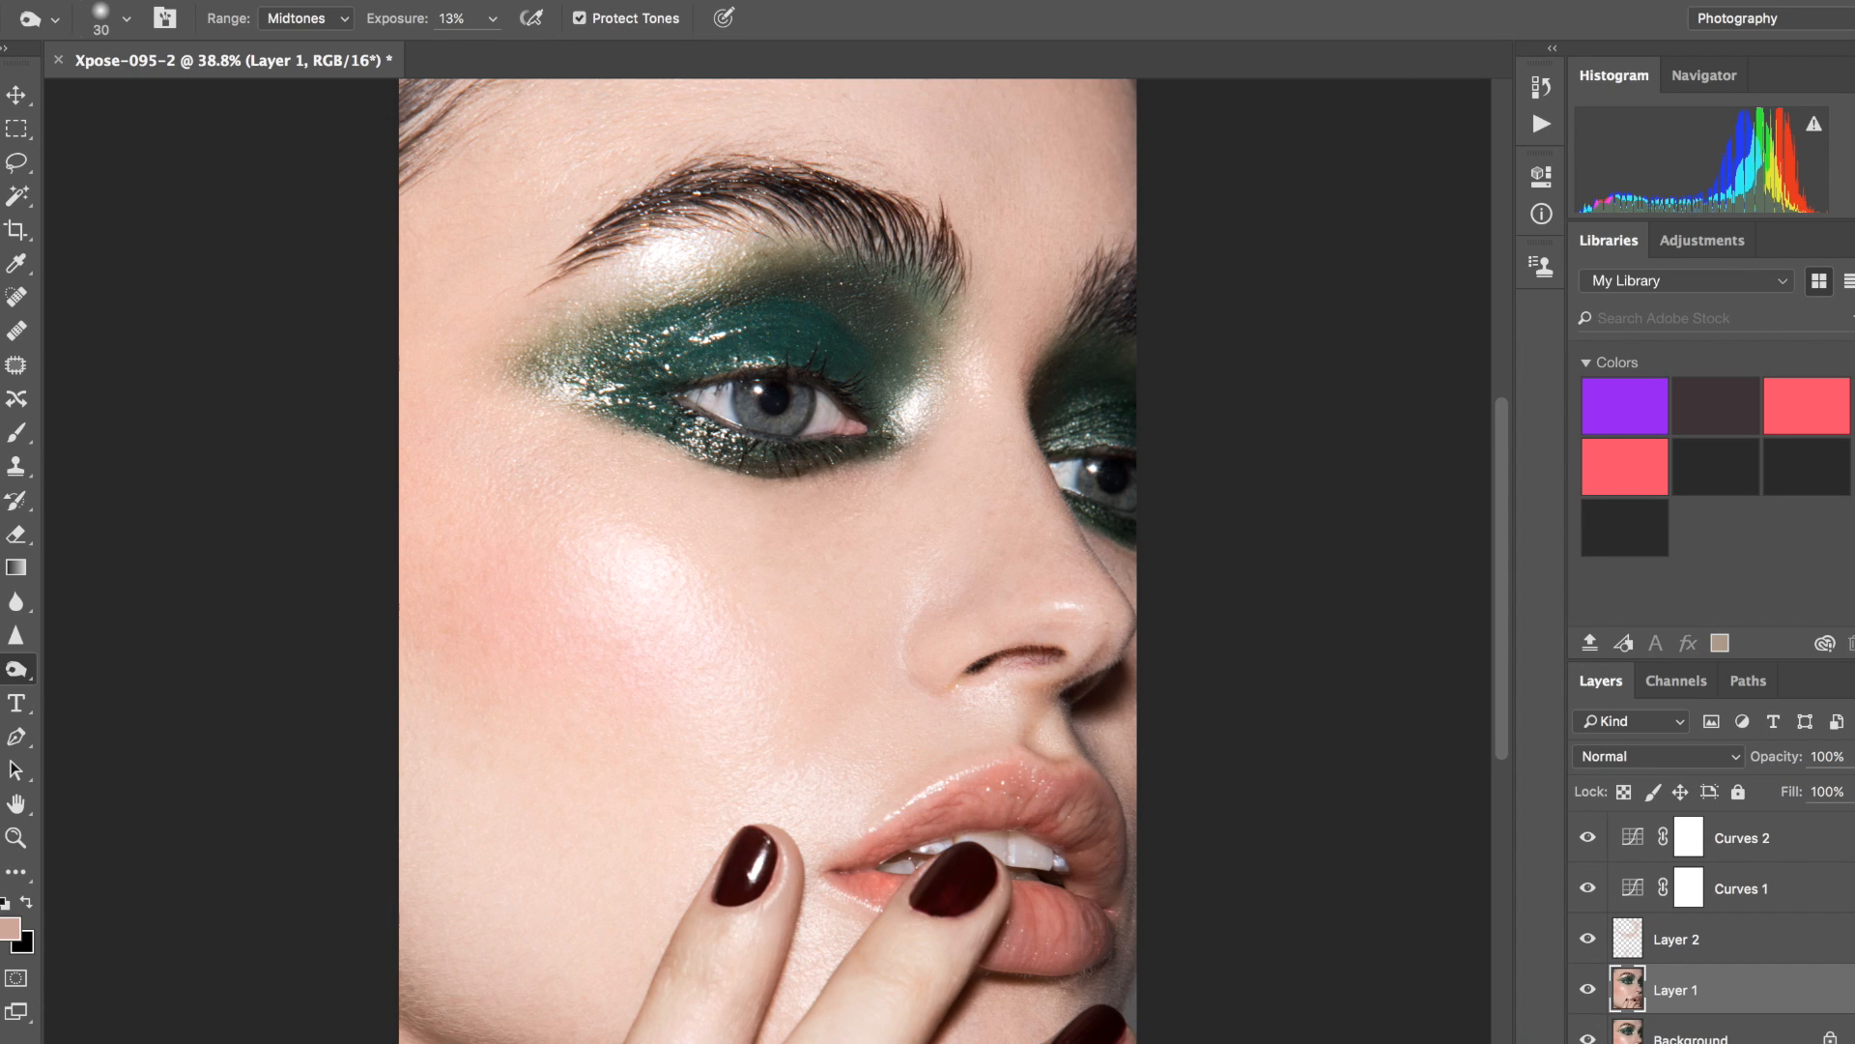
# Burn the green eyeshadow around the near eye with a 400 px brush at 8% exposure.
pyautogui.press(']')
pyautogui.press(']')
pyautogui.press(']')
pyautogui.press(']')
pyautogui.moveTo(432, 8); pyautogui.dragTo(402, 20)
pyautogui.moveTo(829, 312)
pyautogui.mouseDown()
pyautogui.moveTo(881, 401)
pyautogui.moveTo(848, 311)
pyautogui.moveTo(886, 377)
pyautogui.moveTo(844, 331)
pyautogui.moveTo(682, 345)
pyautogui.moveTo(747, 323)
pyautogui.moveTo(652, 353)
pyautogui.moveTo(614, 394)
pyautogui.moveTo(812, 451)
pyautogui.moveTo(879, 422)
pyautogui.moveTo(776, 447)
pyautogui.moveTo(599, 364)
pyautogui.moveTo(728, 307)
pyautogui.moveTo(837, 304)
pyautogui.moveTo(908, 374)
pyautogui.moveTo(770, 304)
pyautogui.moveTo(570, 367)
pyautogui.mouseUp()
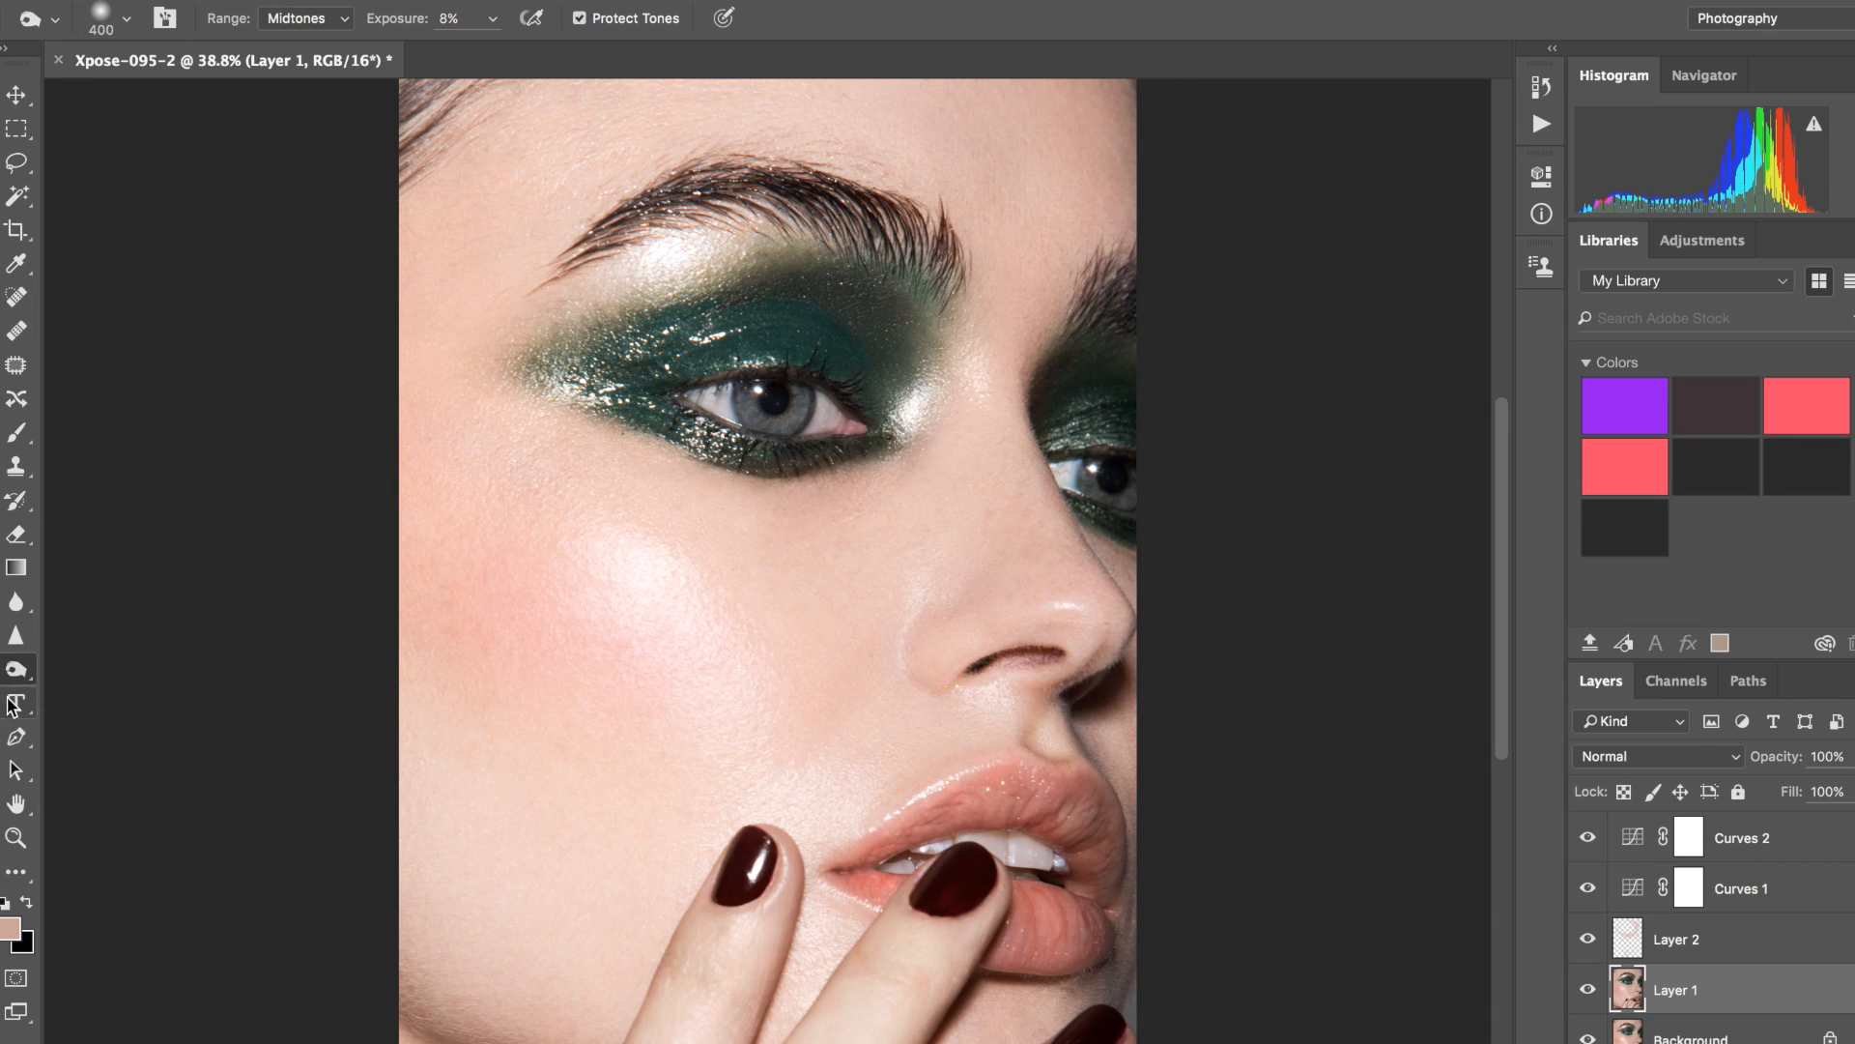
# Return to the Dodge tool with a 175 px Midtones brush at 1% exposure, and finish by activating the Patch tool.
pyautogui.moveTo(16, 677); pyautogui.dragTo(116, 667)
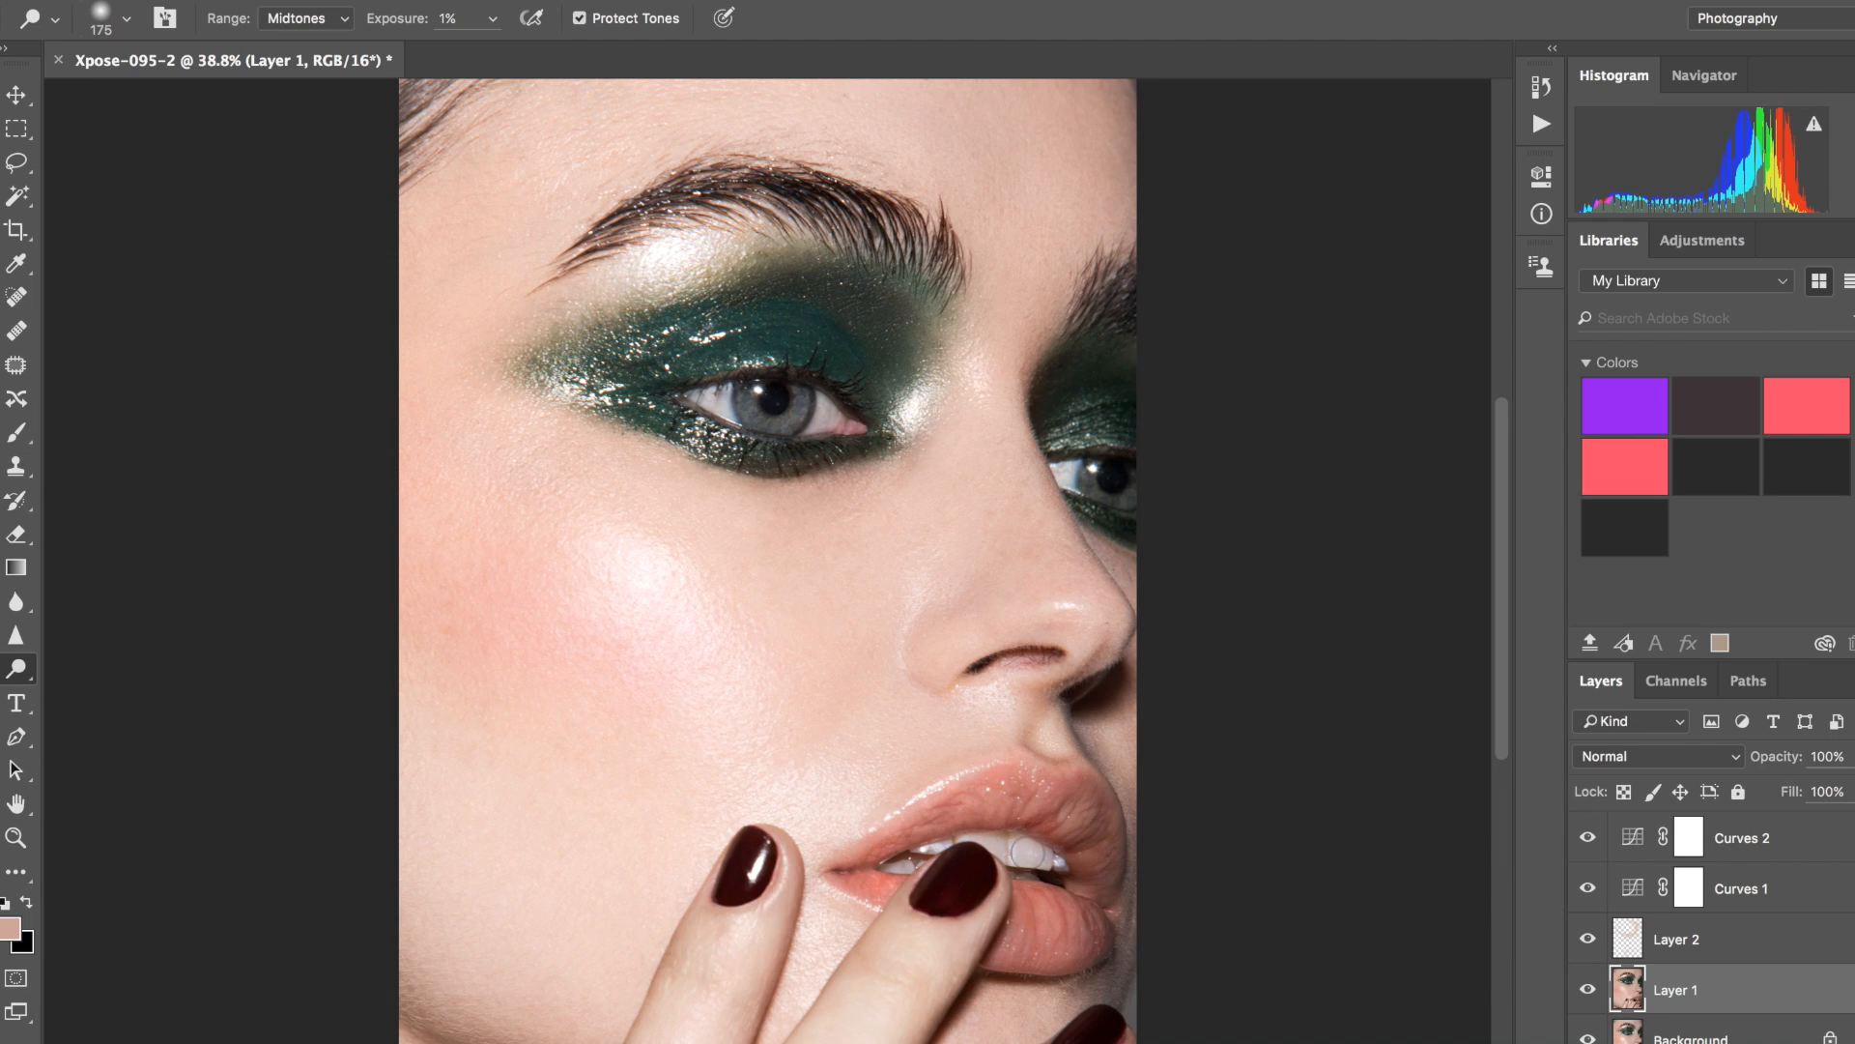
pyautogui.press('j')
pyautogui.hscroll(-2, 1032, 850)
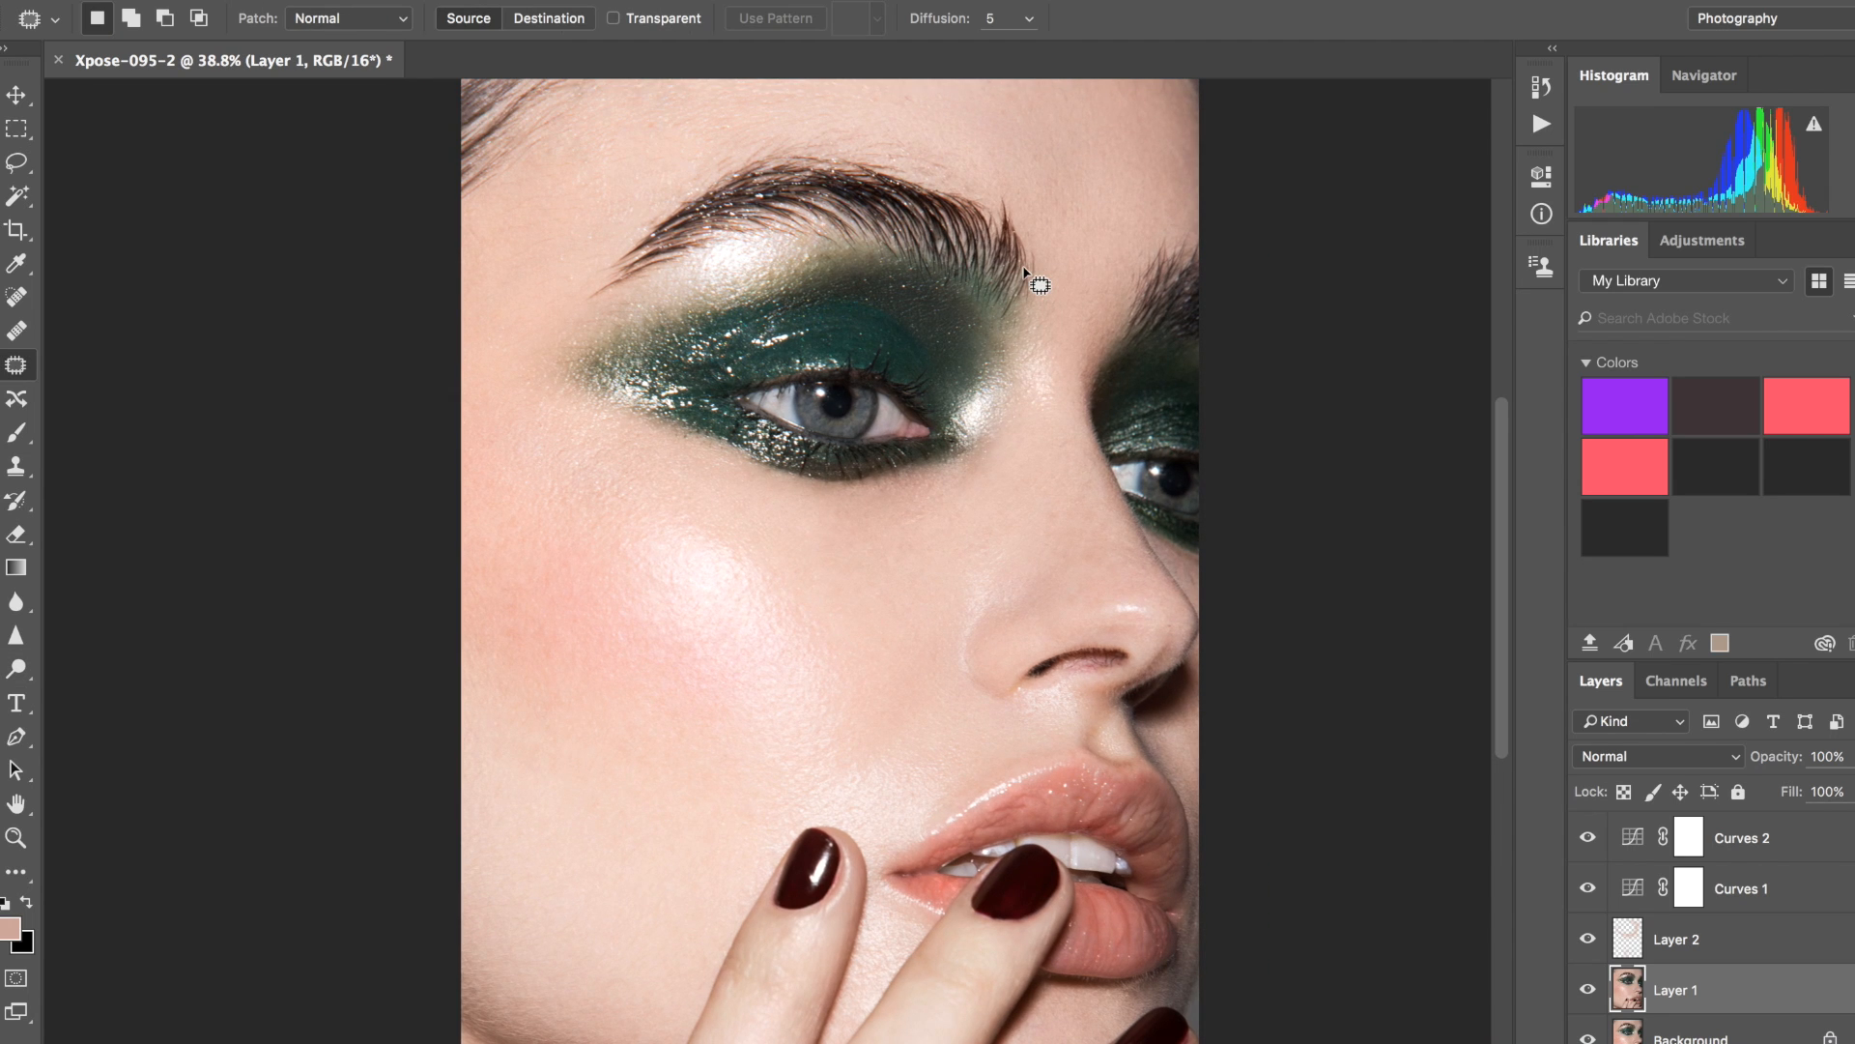
# Group Layer 1, Layer 2, Curves 1 and Curves 2 together above the Background.
pyautogui.press('super+minus')
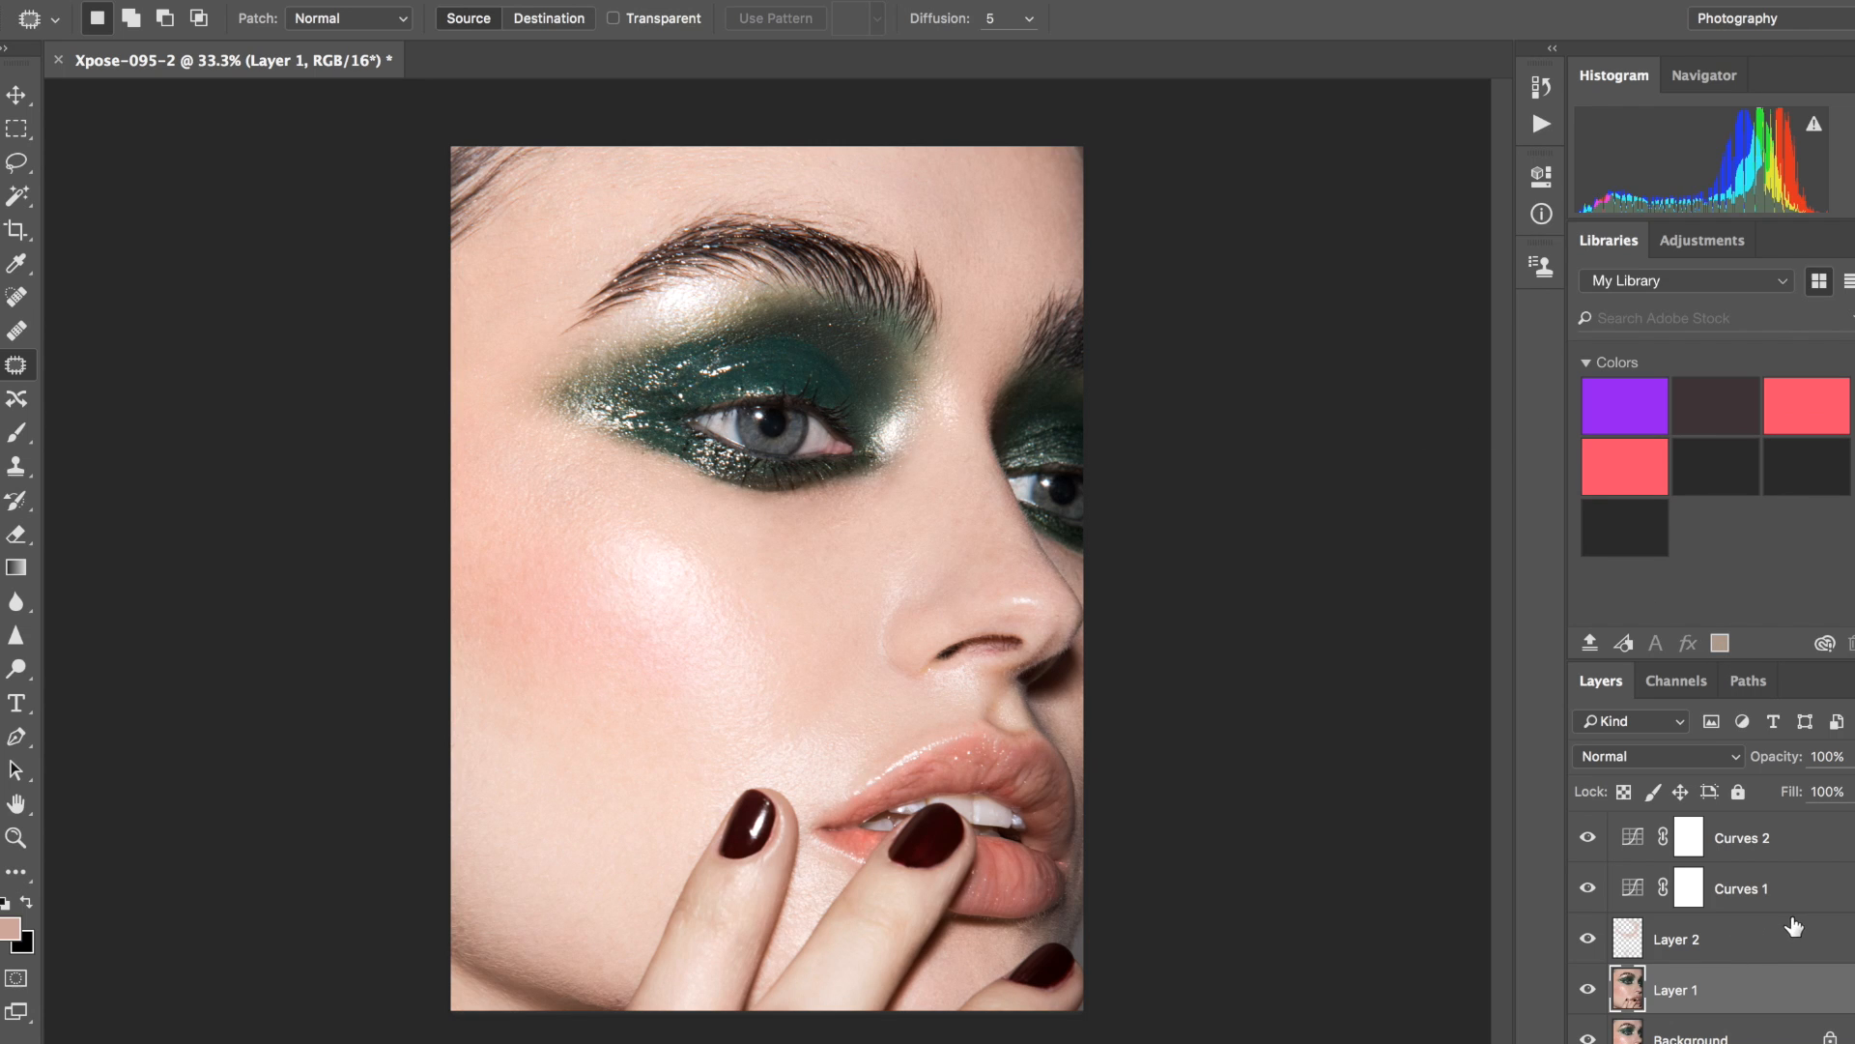
pyautogui.click(1770, 844)
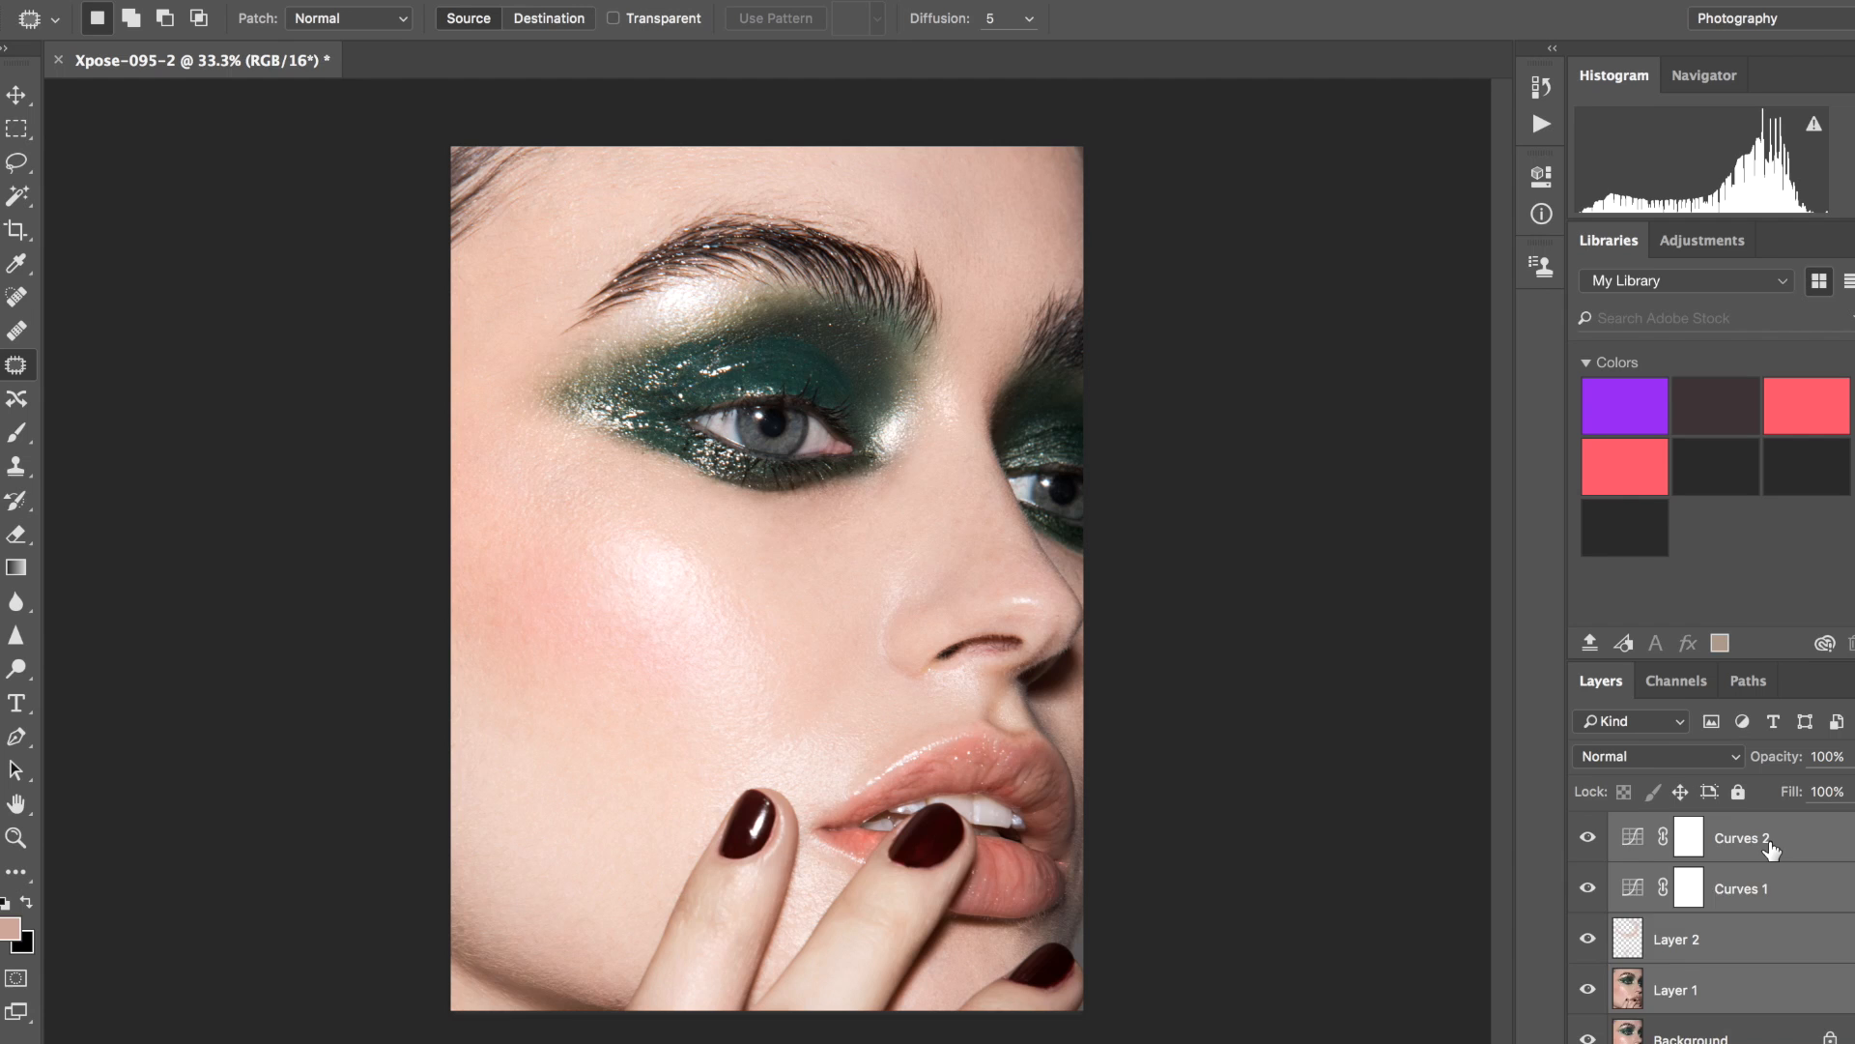
pyautogui.press('super+g')
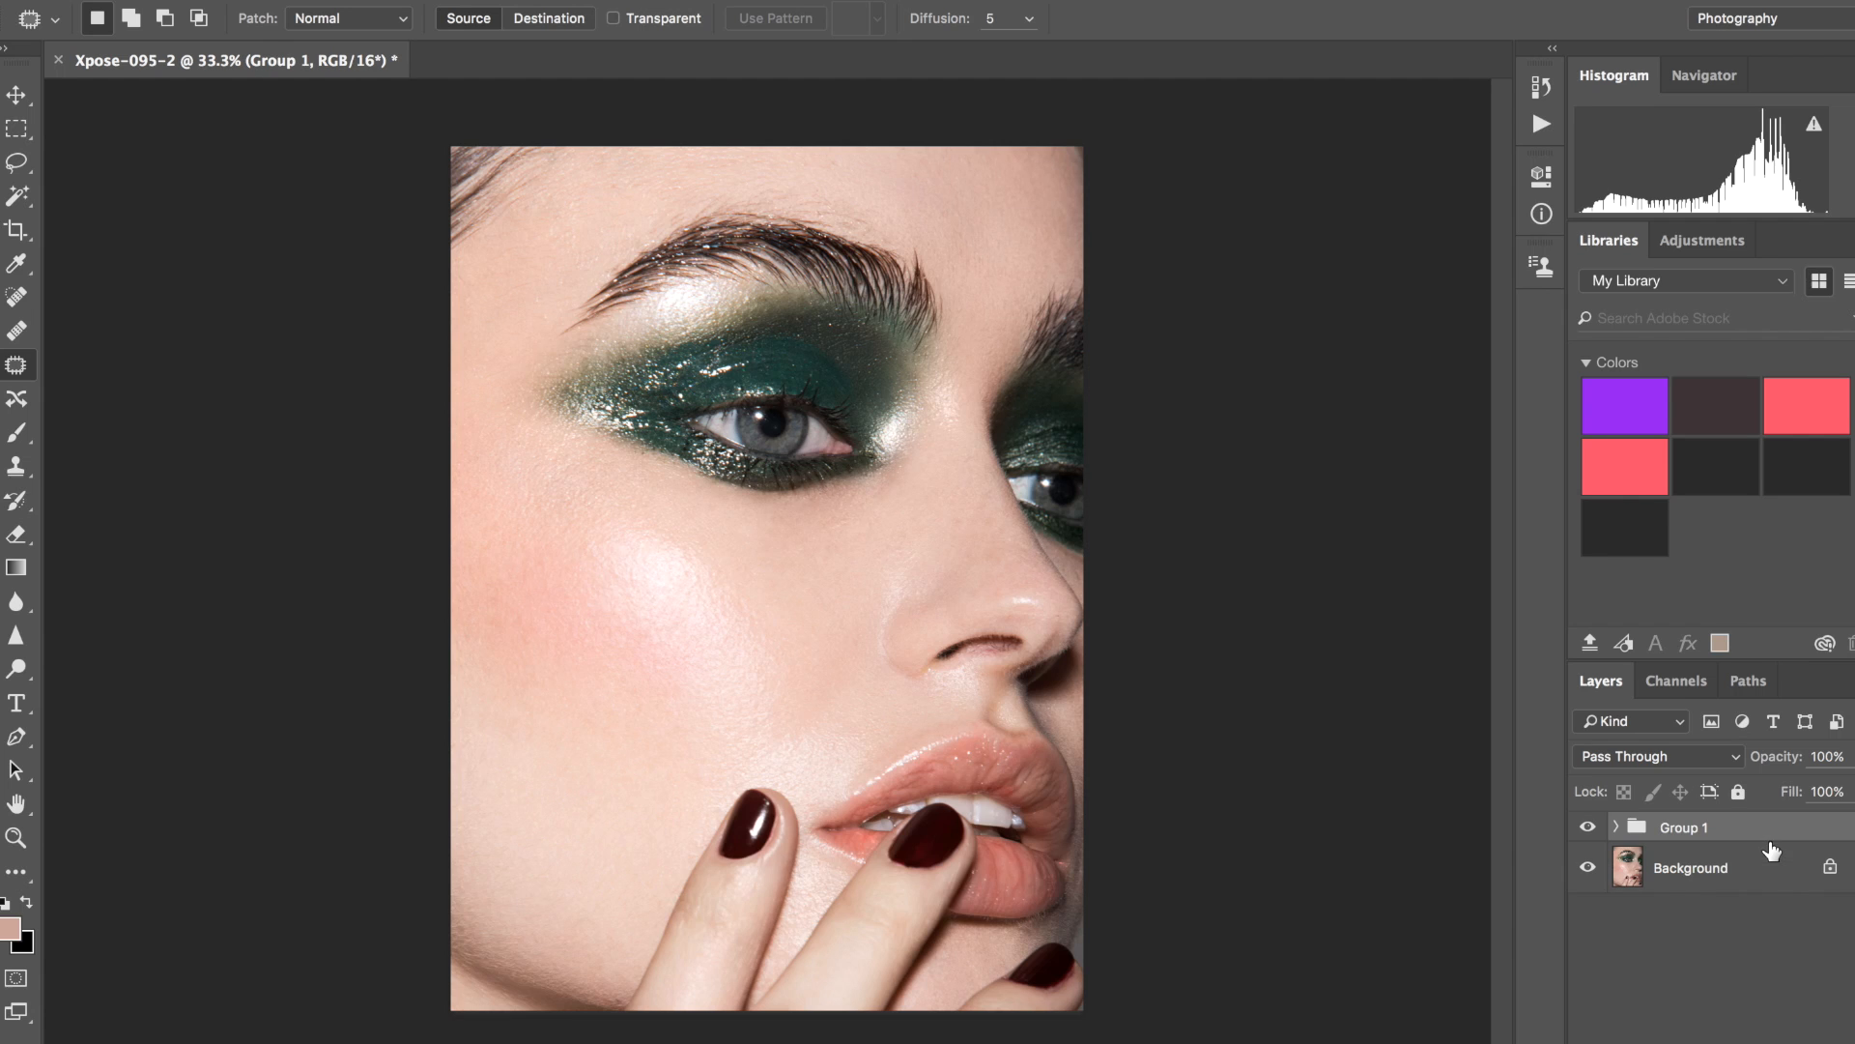
# Toggle the visibility of Group 1 repeatedly to compare the retouched portrait with the original.
pyautogui.click(1588, 829)
pyautogui.click(1587, 829)
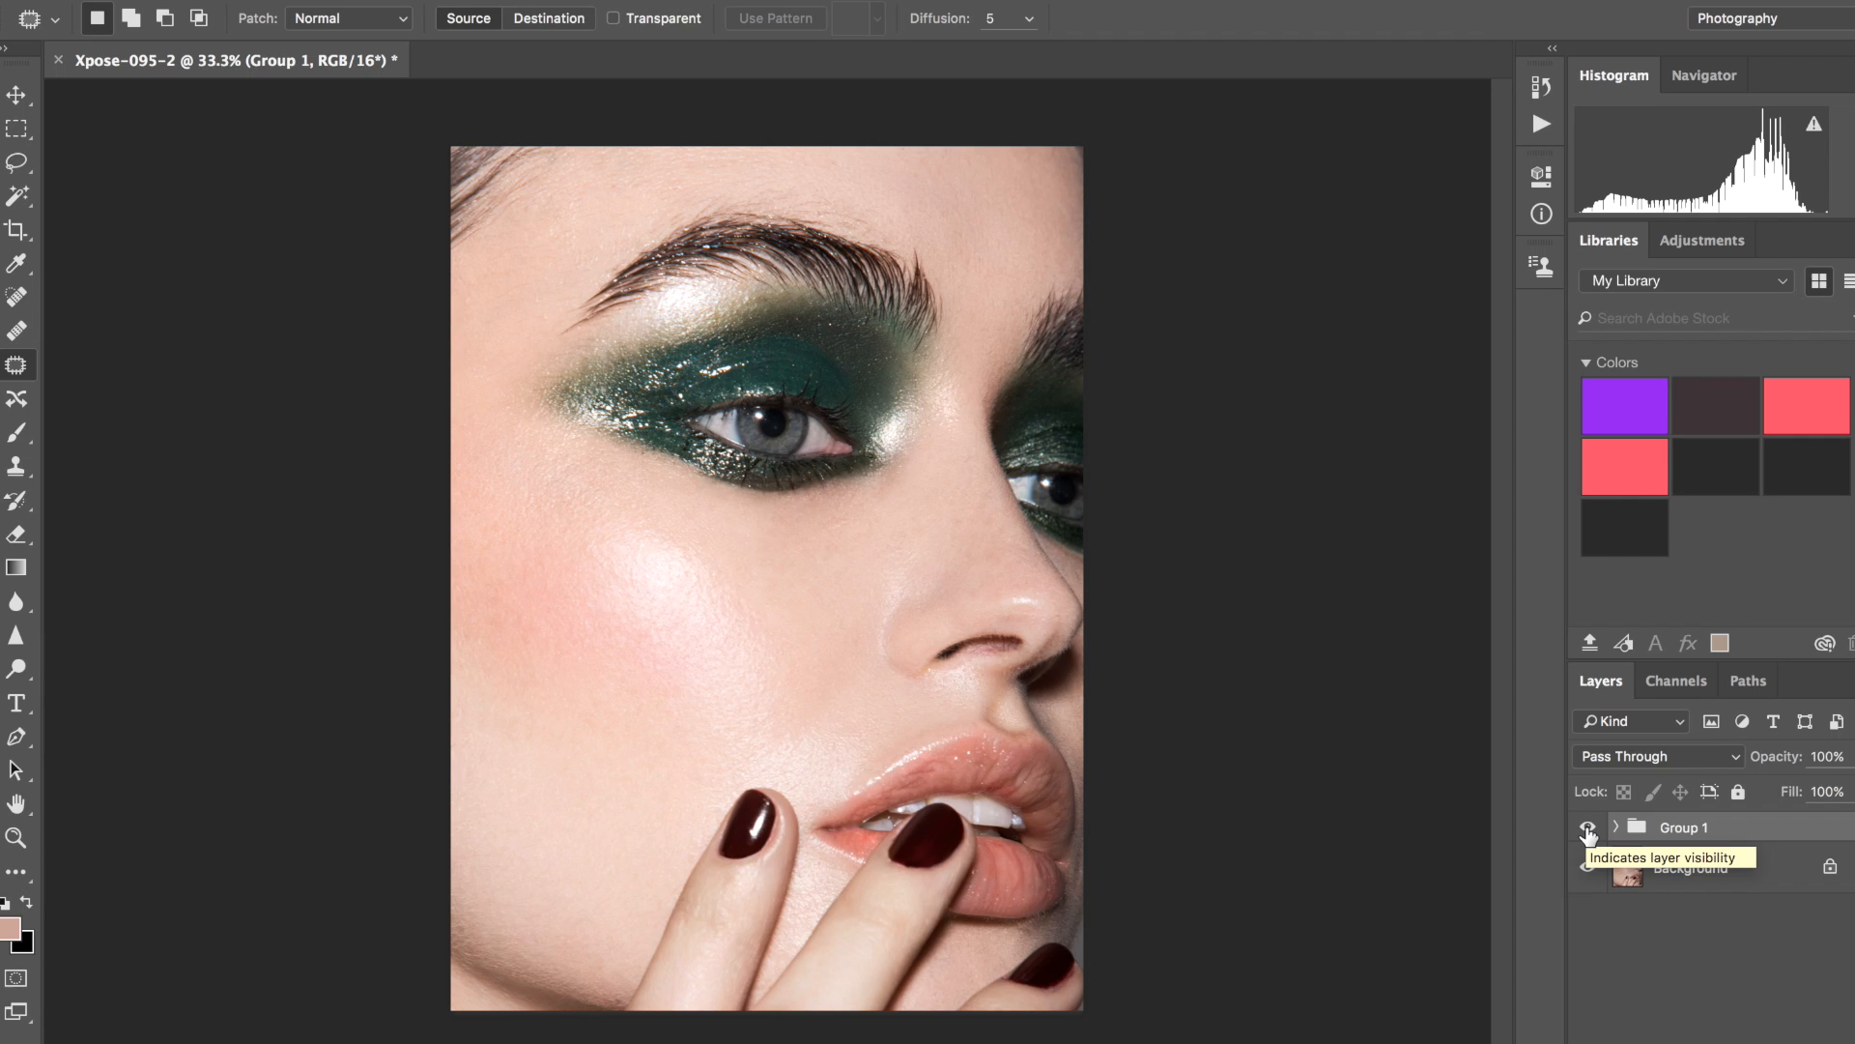
pyautogui.click(1587, 829)
pyautogui.click(1588, 829)
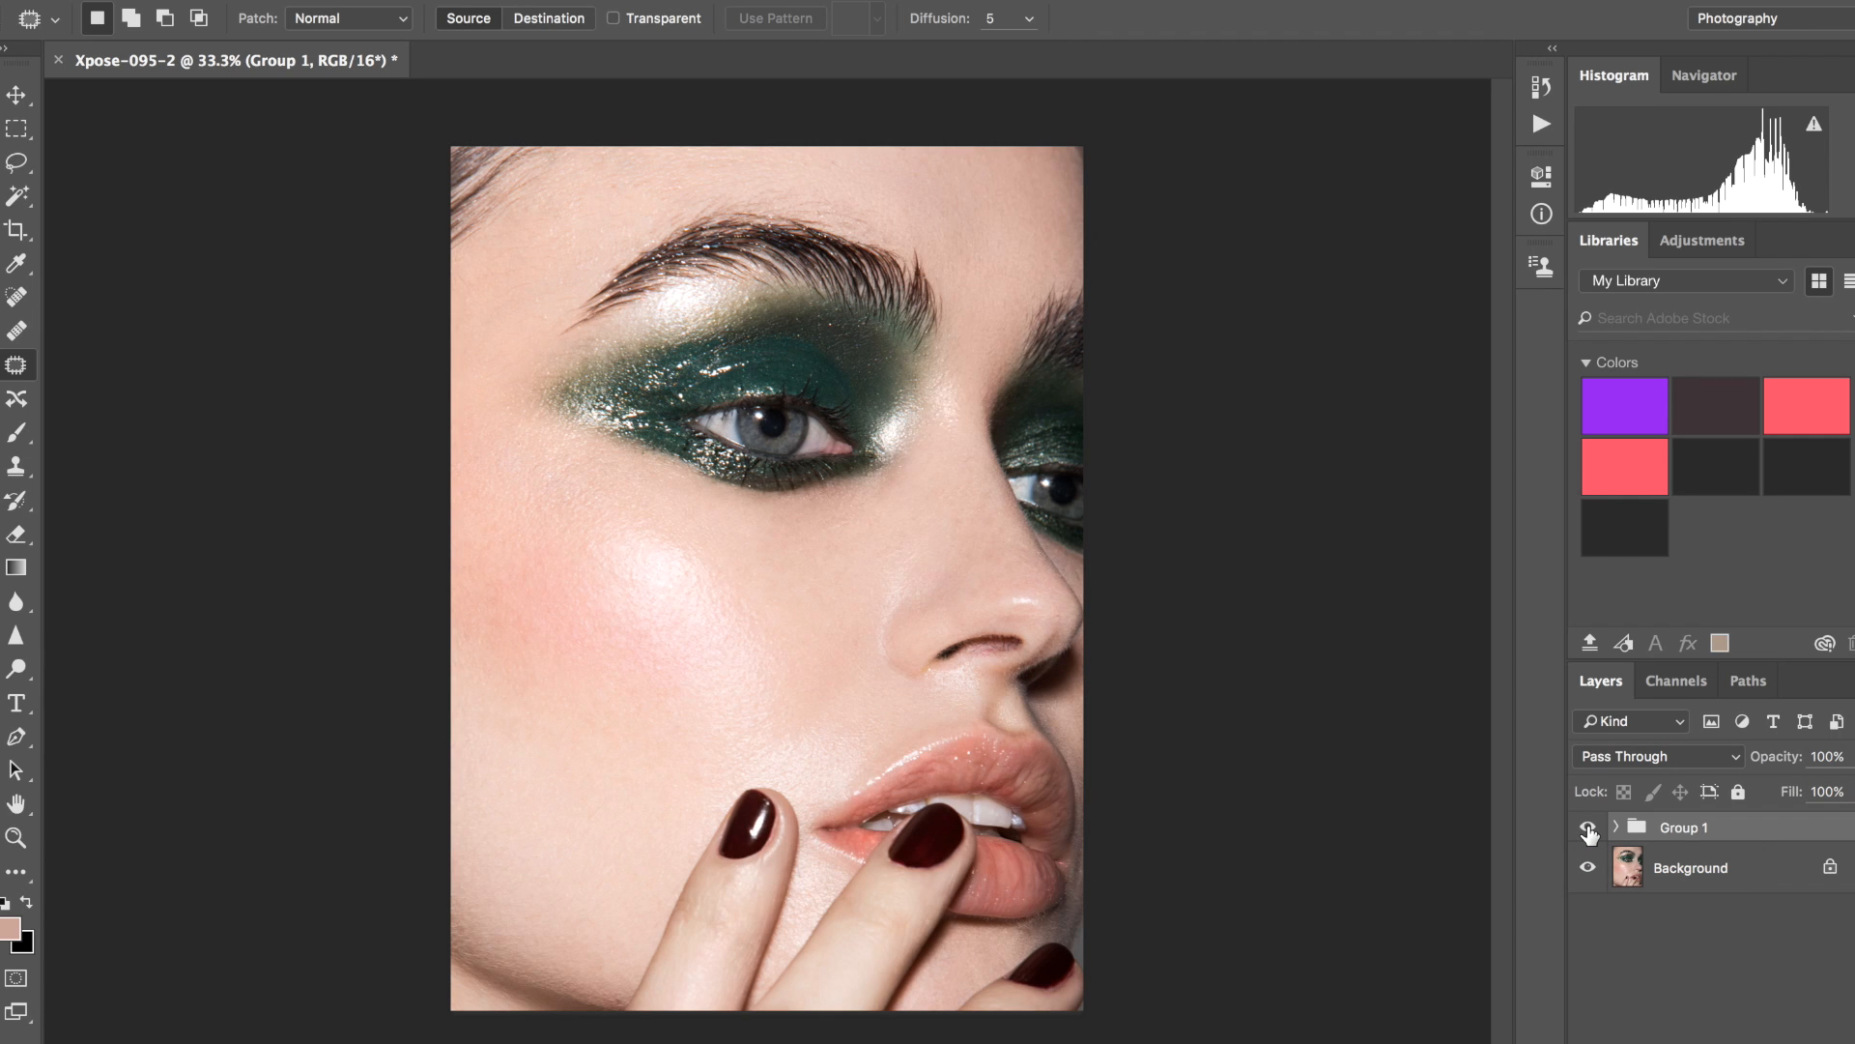
pyautogui.click(1587, 829)
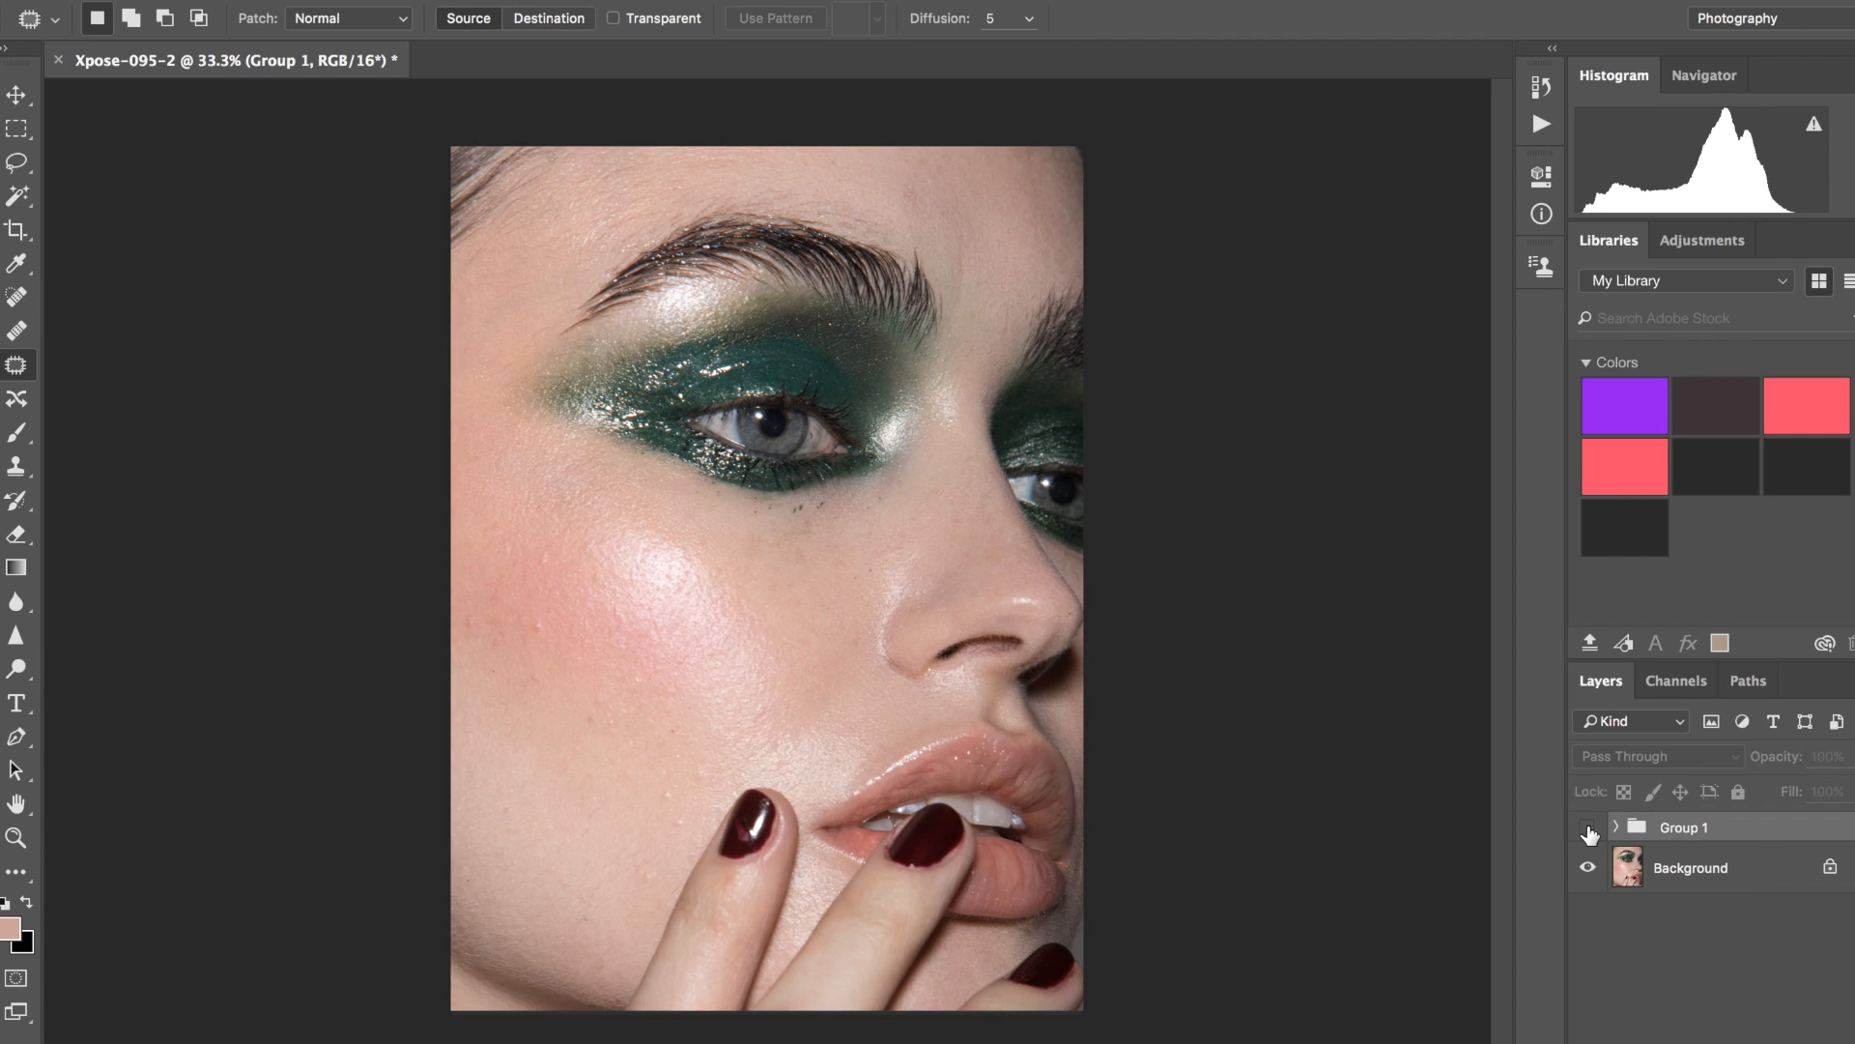
pyautogui.click(1587, 829)
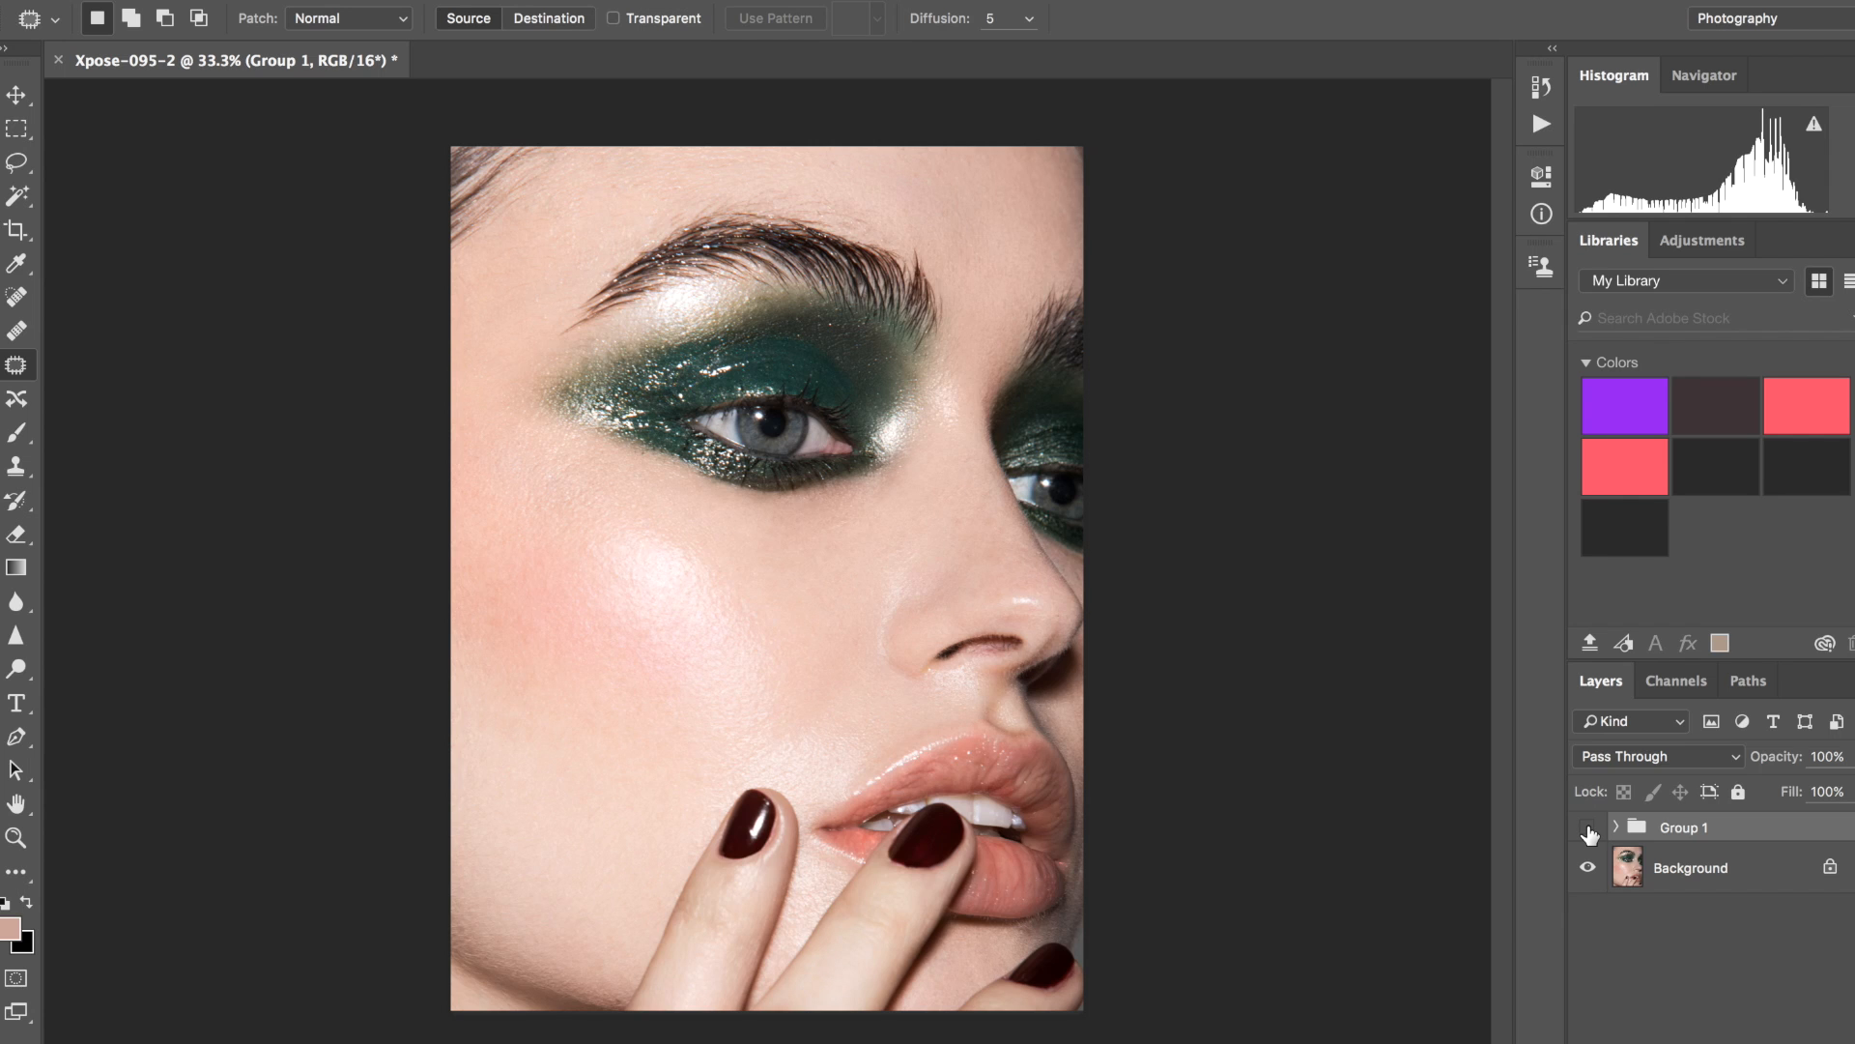
pyautogui.click(1588, 829)
pyautogui.click(1588, 830)
# Add a Hue/Saturation adjustment above Curves 2 in the group, with saturation +16 and a slightly lowered hue.
pyautogui.click(1615, 827)
pyautogui.click(1759, 879)
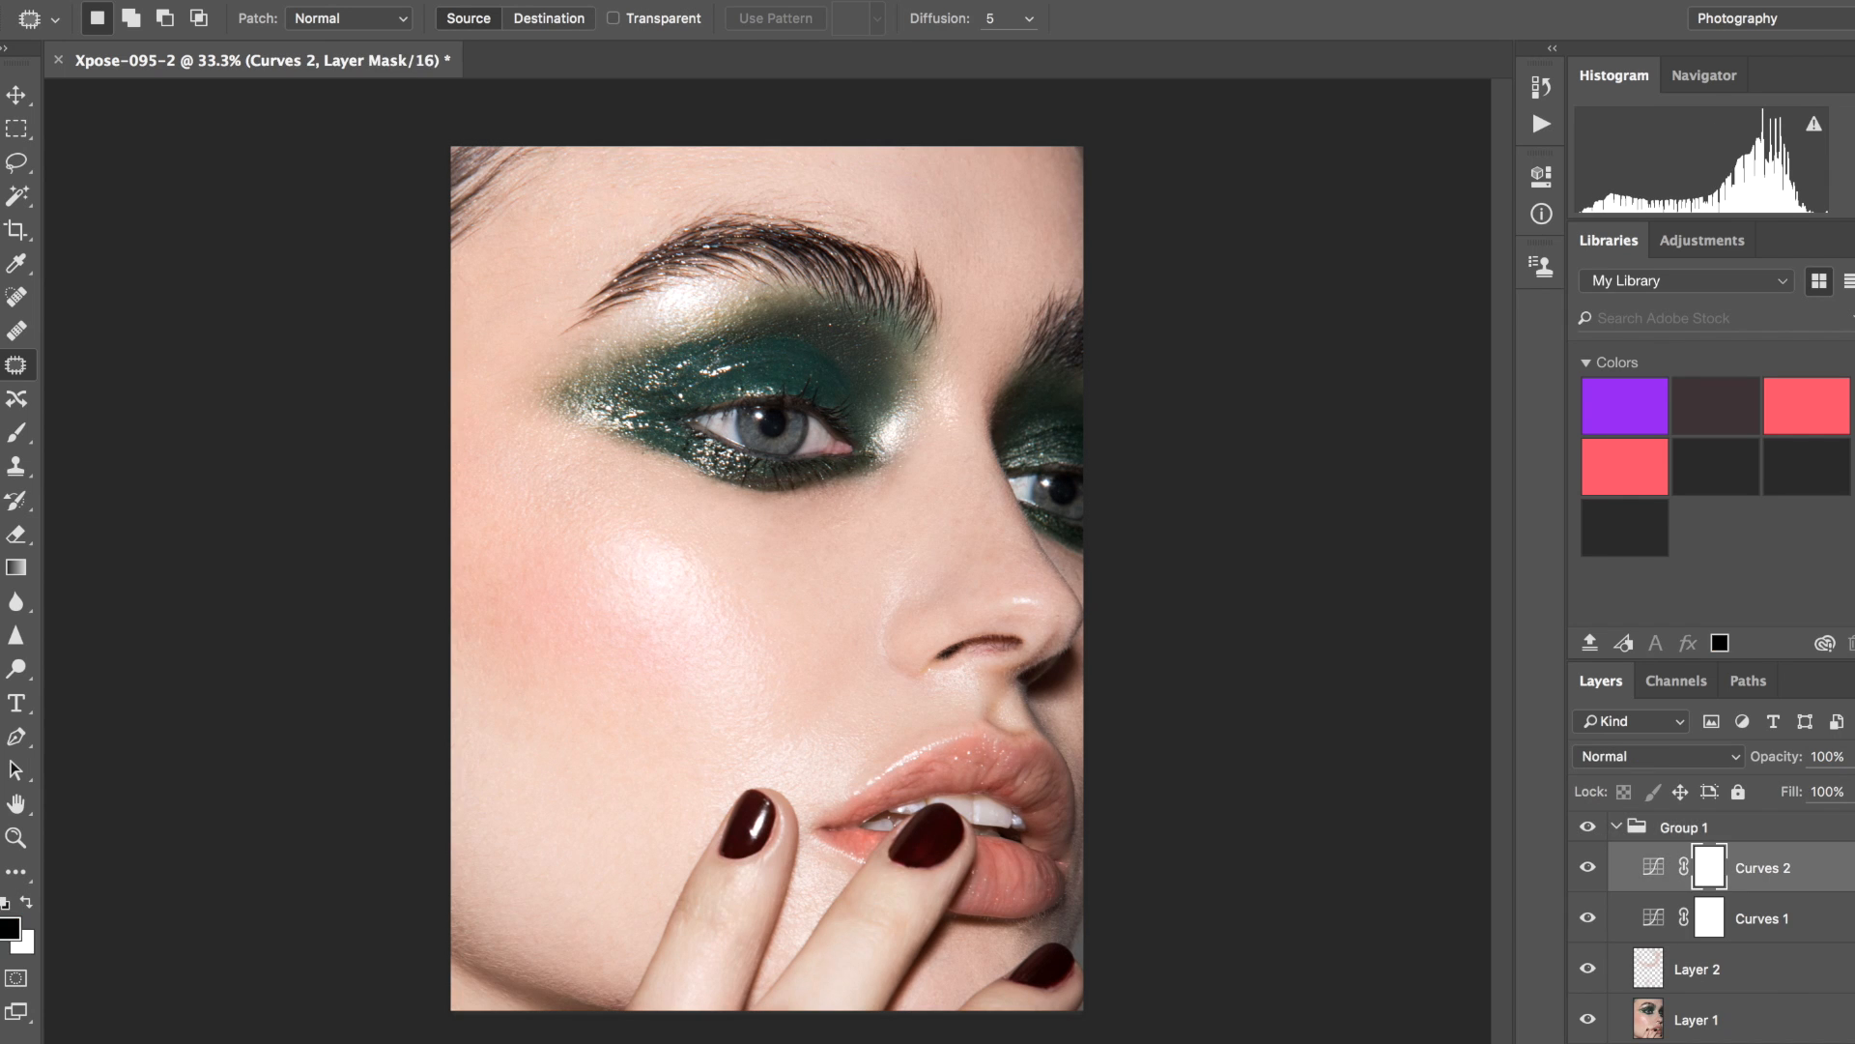
pyautogui.click(1720, 1042)
pyautogui.click(1702, 797)
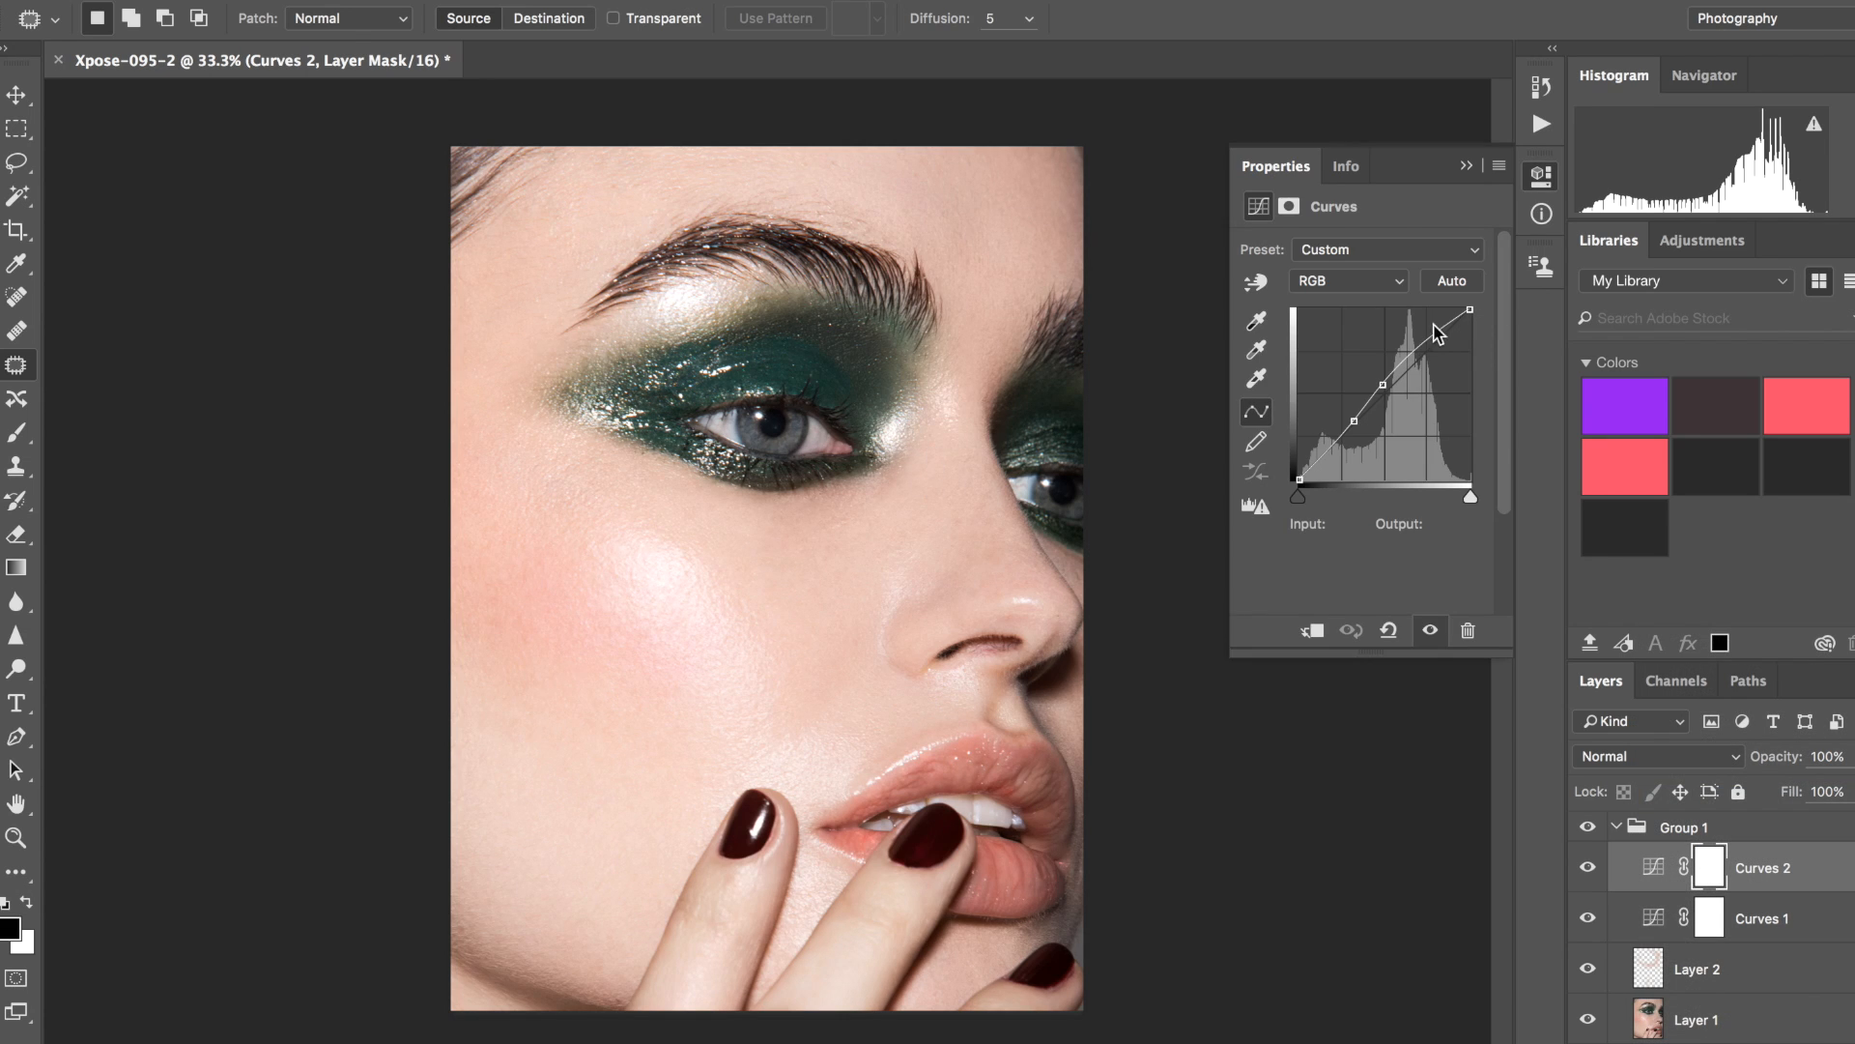
pyautogui.moveTo(1362, 398); pyautogui.dragTo(1370, 398)
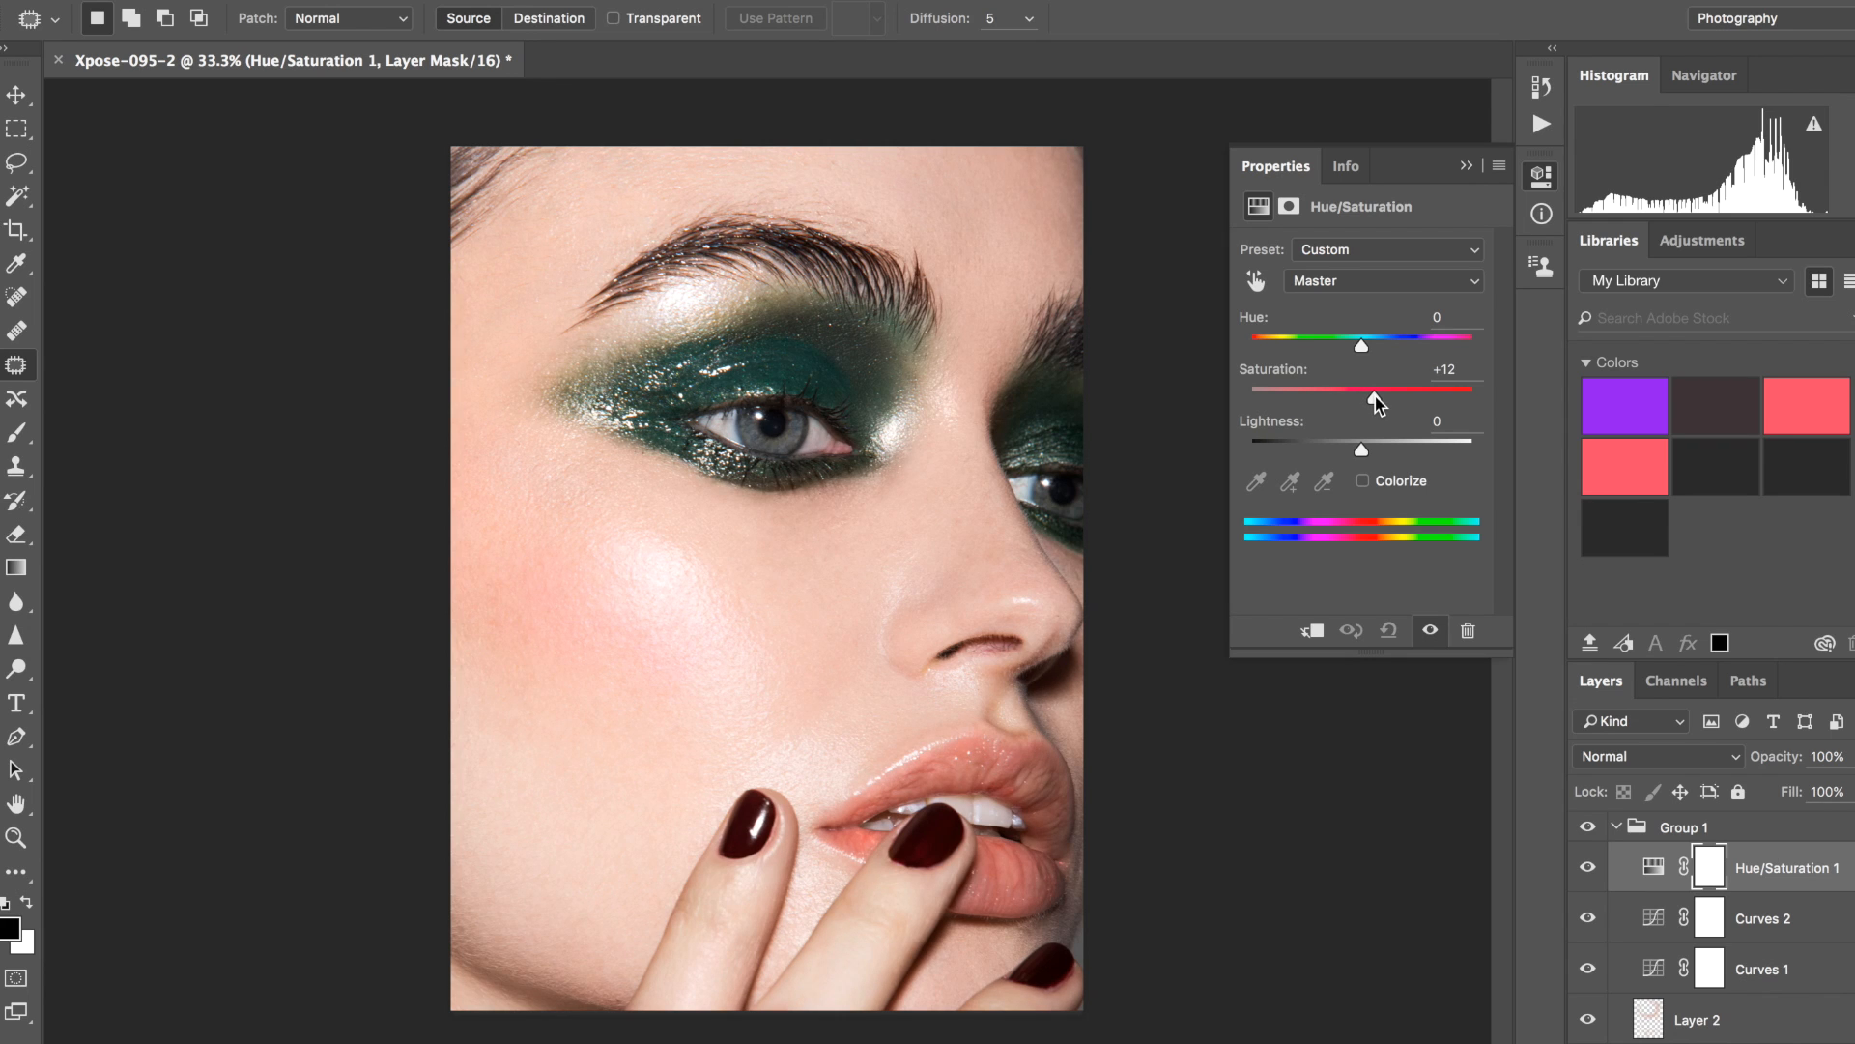
pyautogui.moveTo(1376, 396); pyautogui.dragTo(1380, 398)
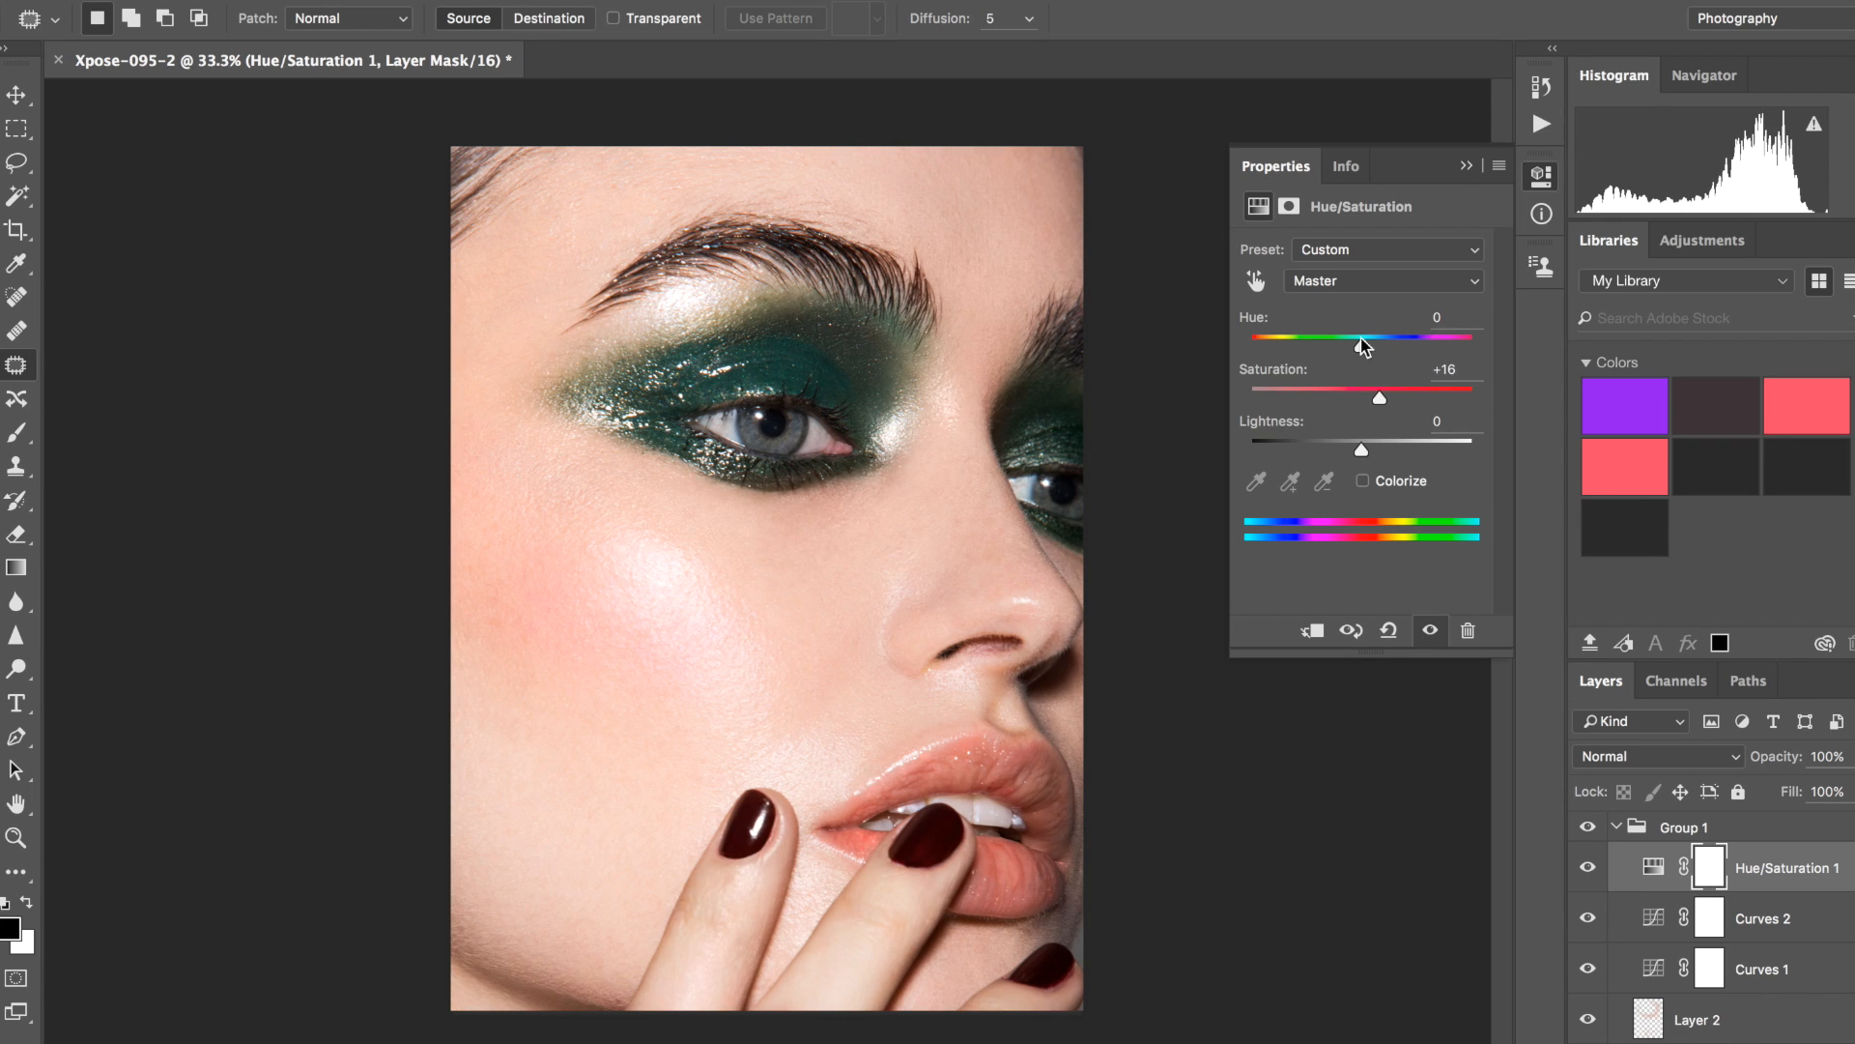
pyautogui.moveTo(1368, 354); pyautogui.dragTo(1355, 351)
pyautogui.click(1466, 165)
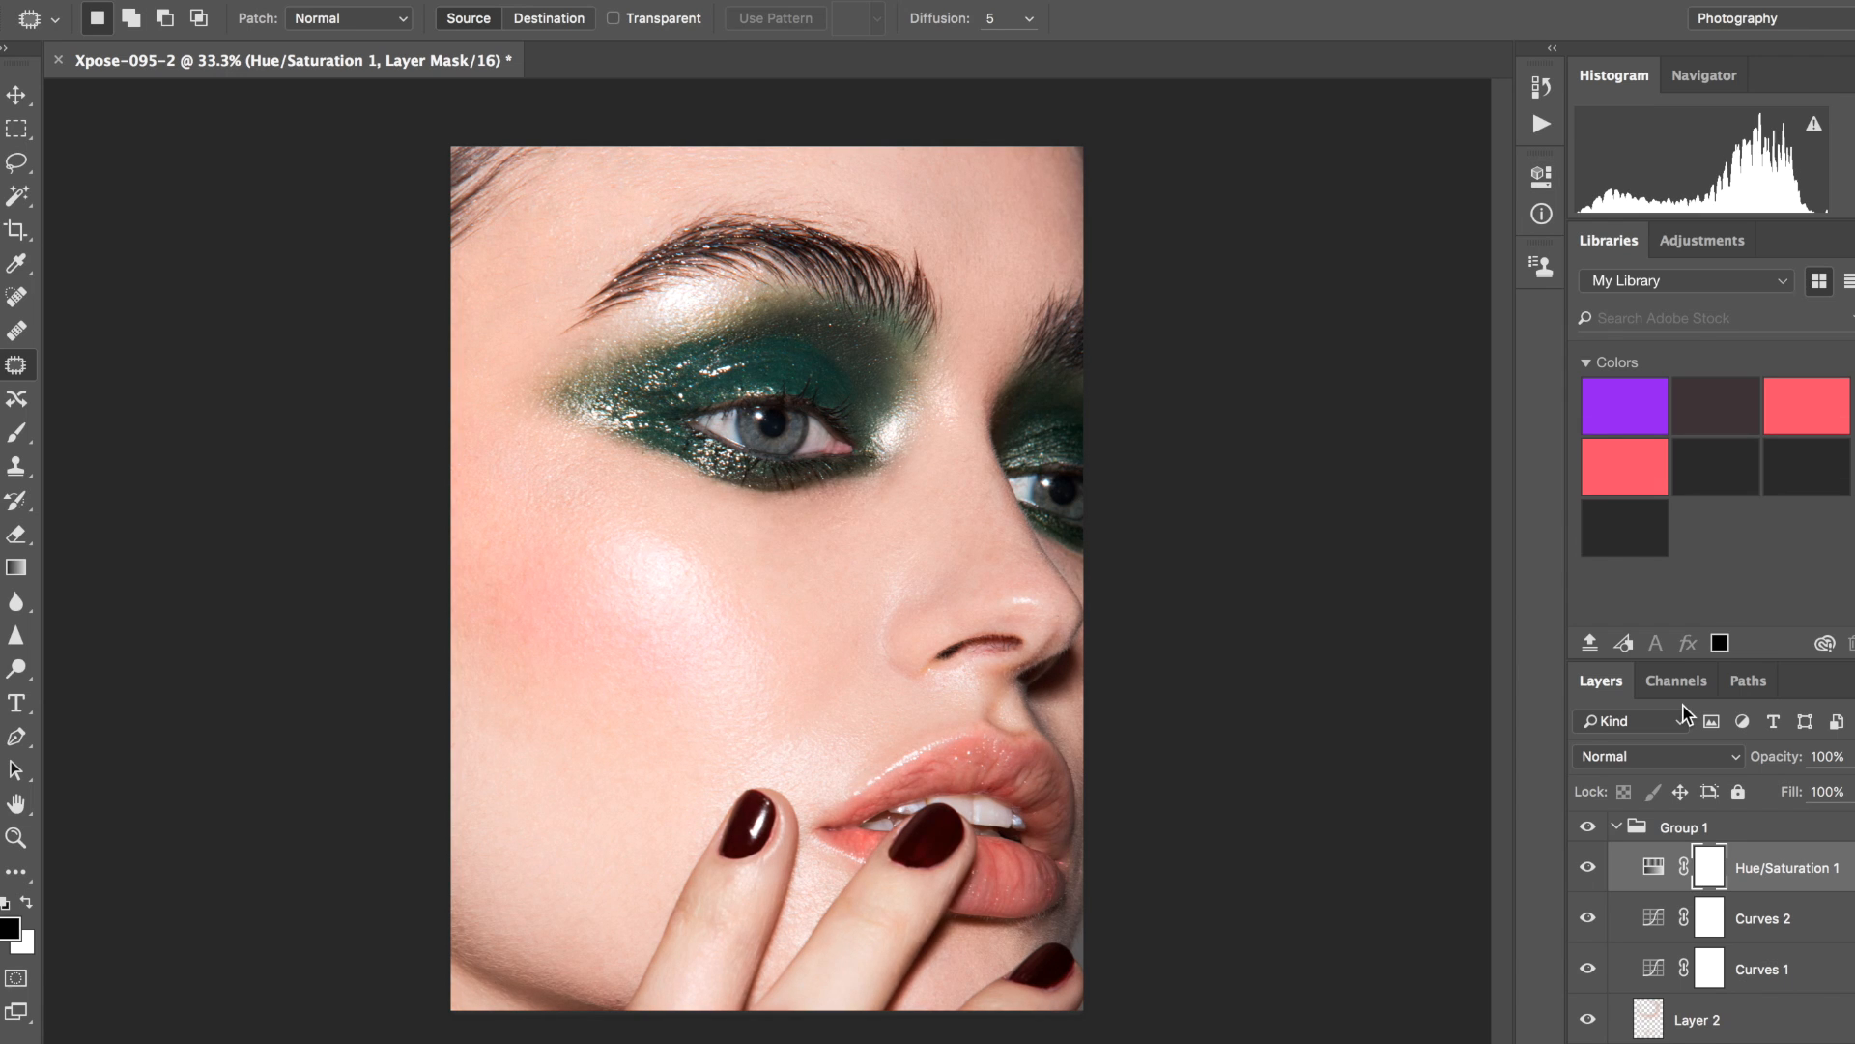
# Invert the Hue/Saturation layer mask to black and set up the Brush tool with white as the painting color.
pyautogui.hotkey('ctrl', 'i')
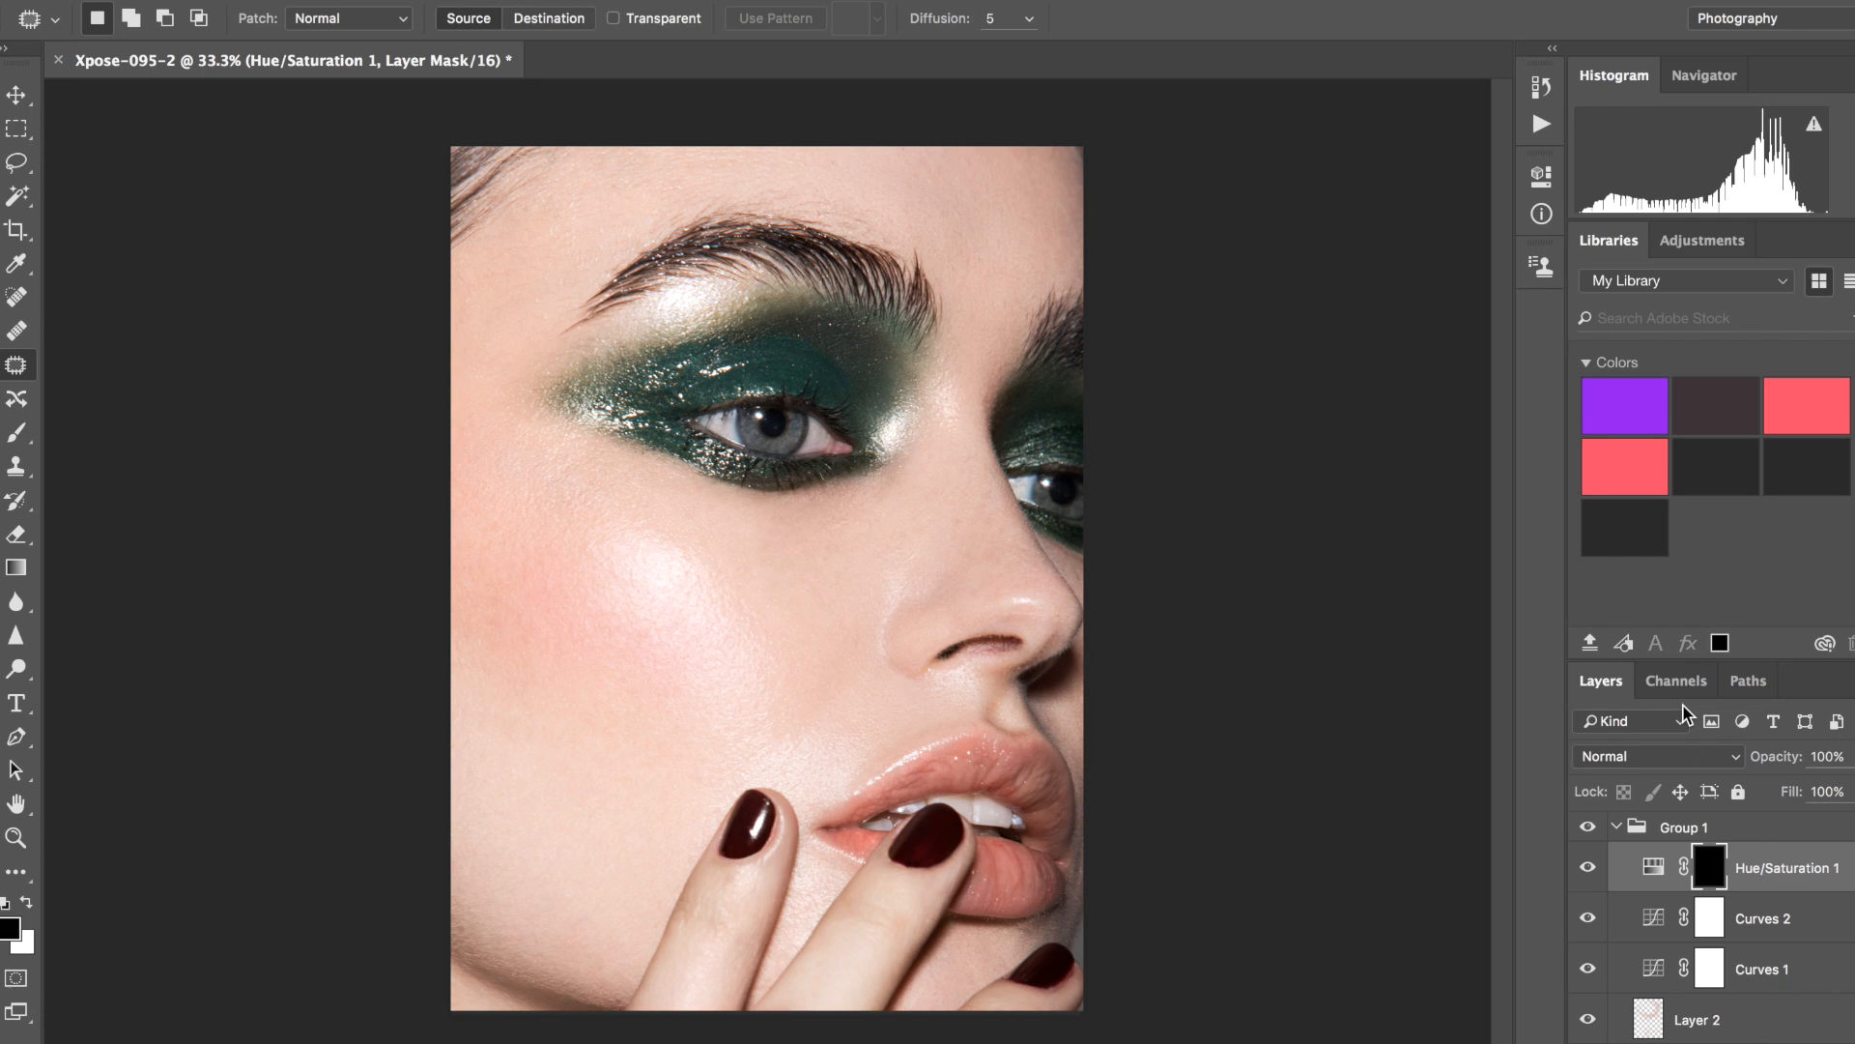
pyautogui.click(19, 435)
pyautogui.click(29, 901)
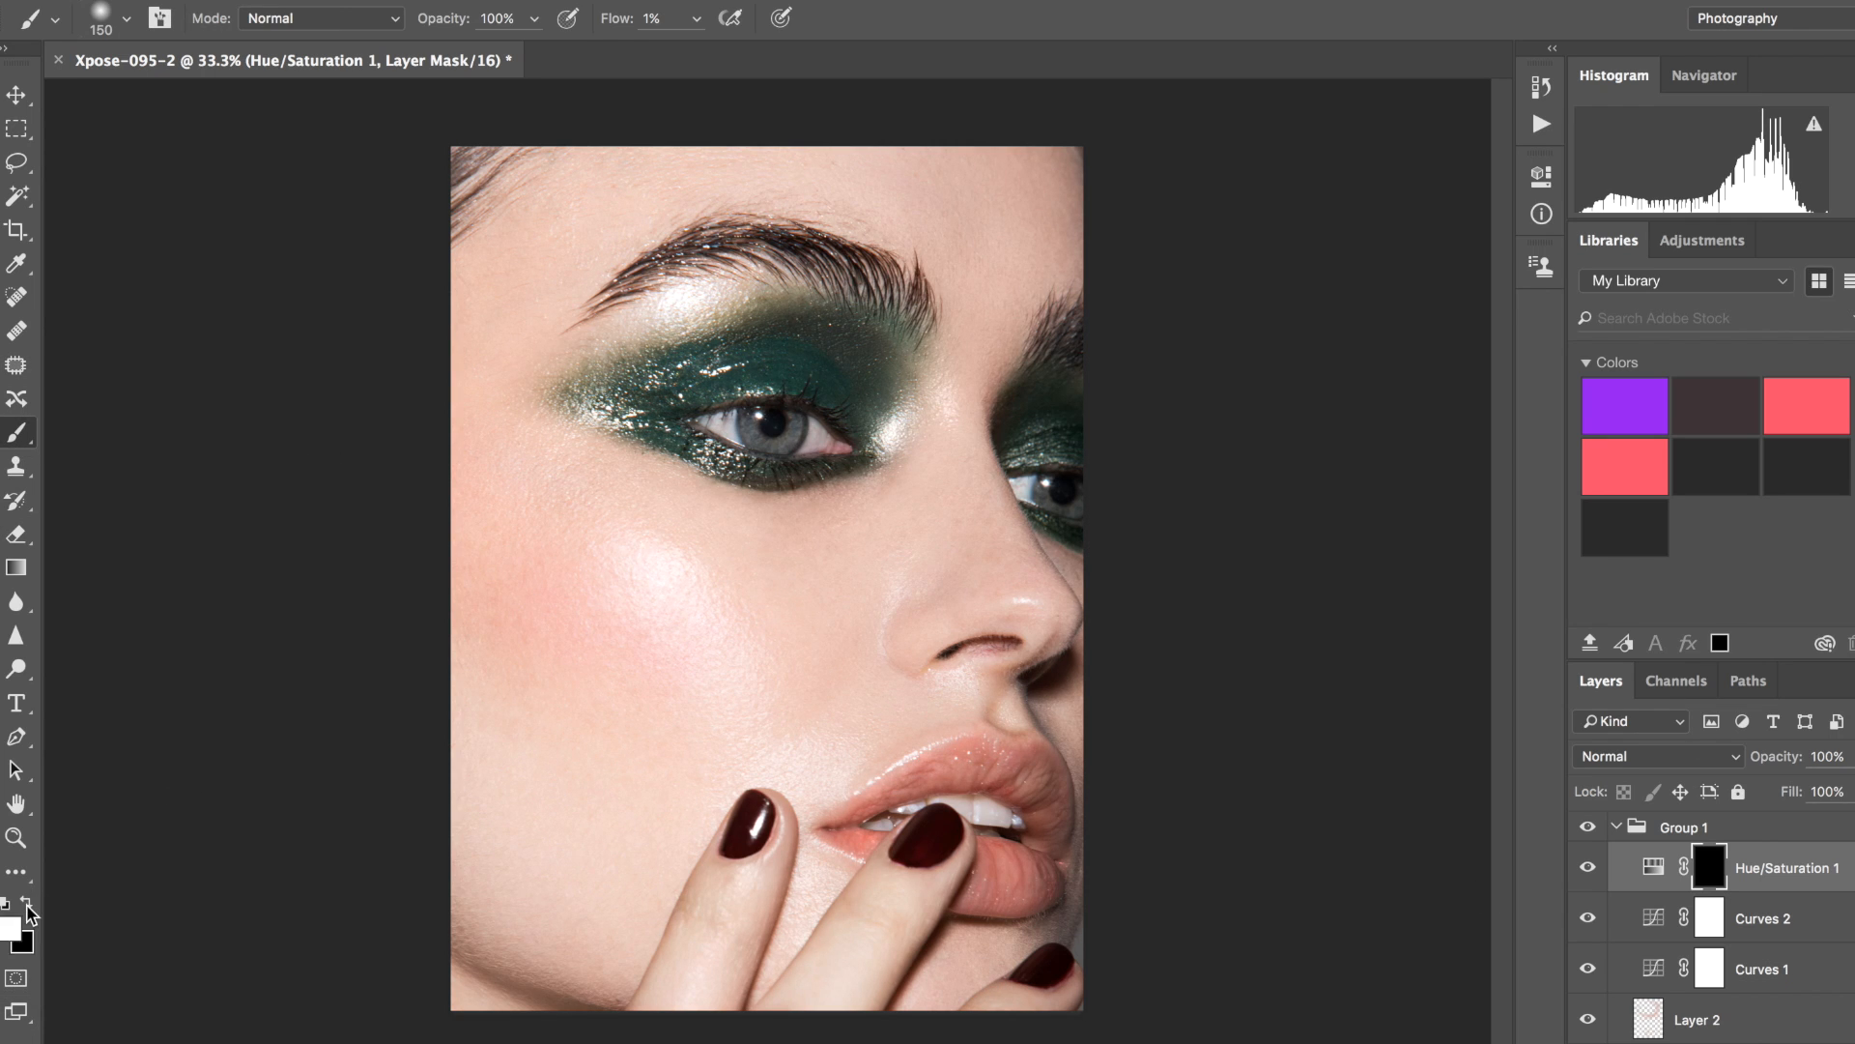
# Paint white on the Hue/Saturation mask over the eye makeup and lips with a 300 px brush at 18% flow, and compare the effect.
pyautogui.moveTo(615, 22); pyautogui.dragTo(638, 24)
pyautogui.press(']')
pyautogui.press(']')
pyautogui.press(']')
pyautogui.press(']')
pyautogui.click(894, 430)
pyautogui.moveTo(627, 435)
pyautogui.mouseDown()
pyautogui.moveTo(842, 404)
pyautogui.moveTo(774, 475)
pyautogui.mouseUp()
pyautogui.click(1587, 870)
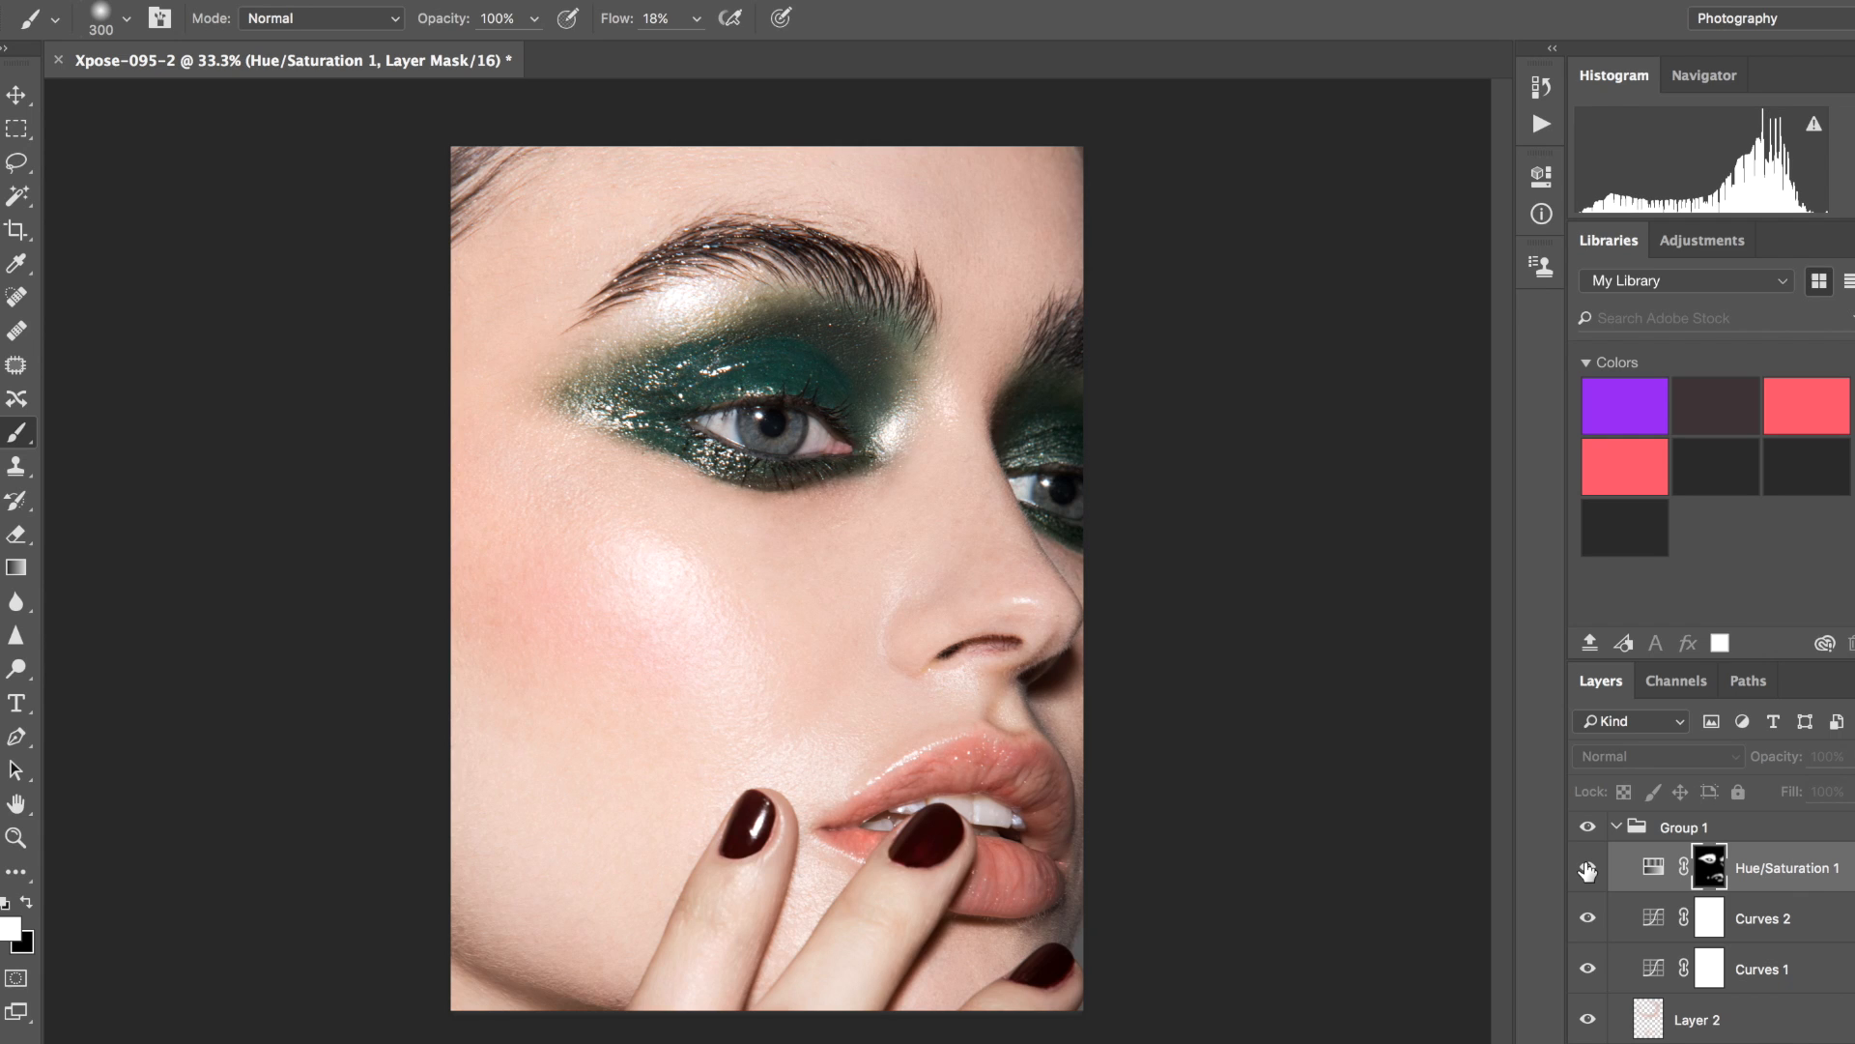
pyautogui.click(1588, 869)
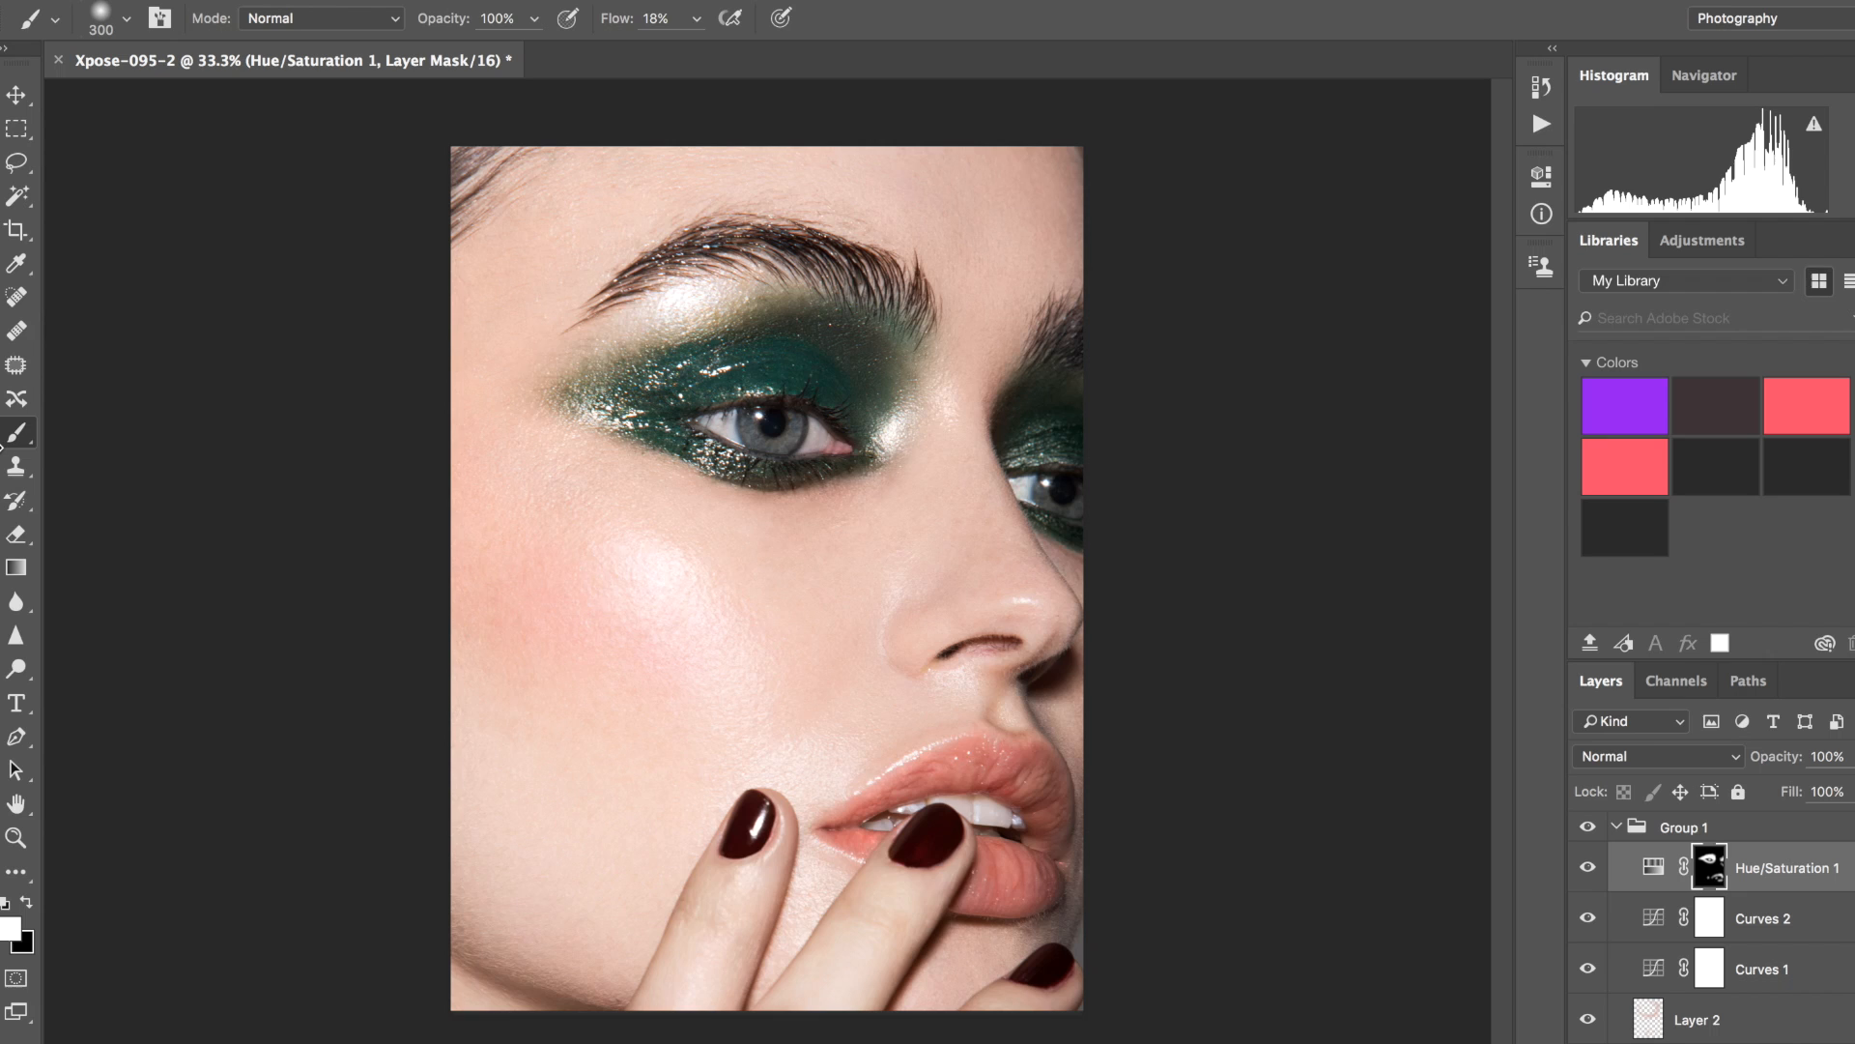
# Dodge the teeth on Layer 1 with a roughly 200 px brush, using the Midtones range and 11% exposure.
pyautogui.click(17, 670)
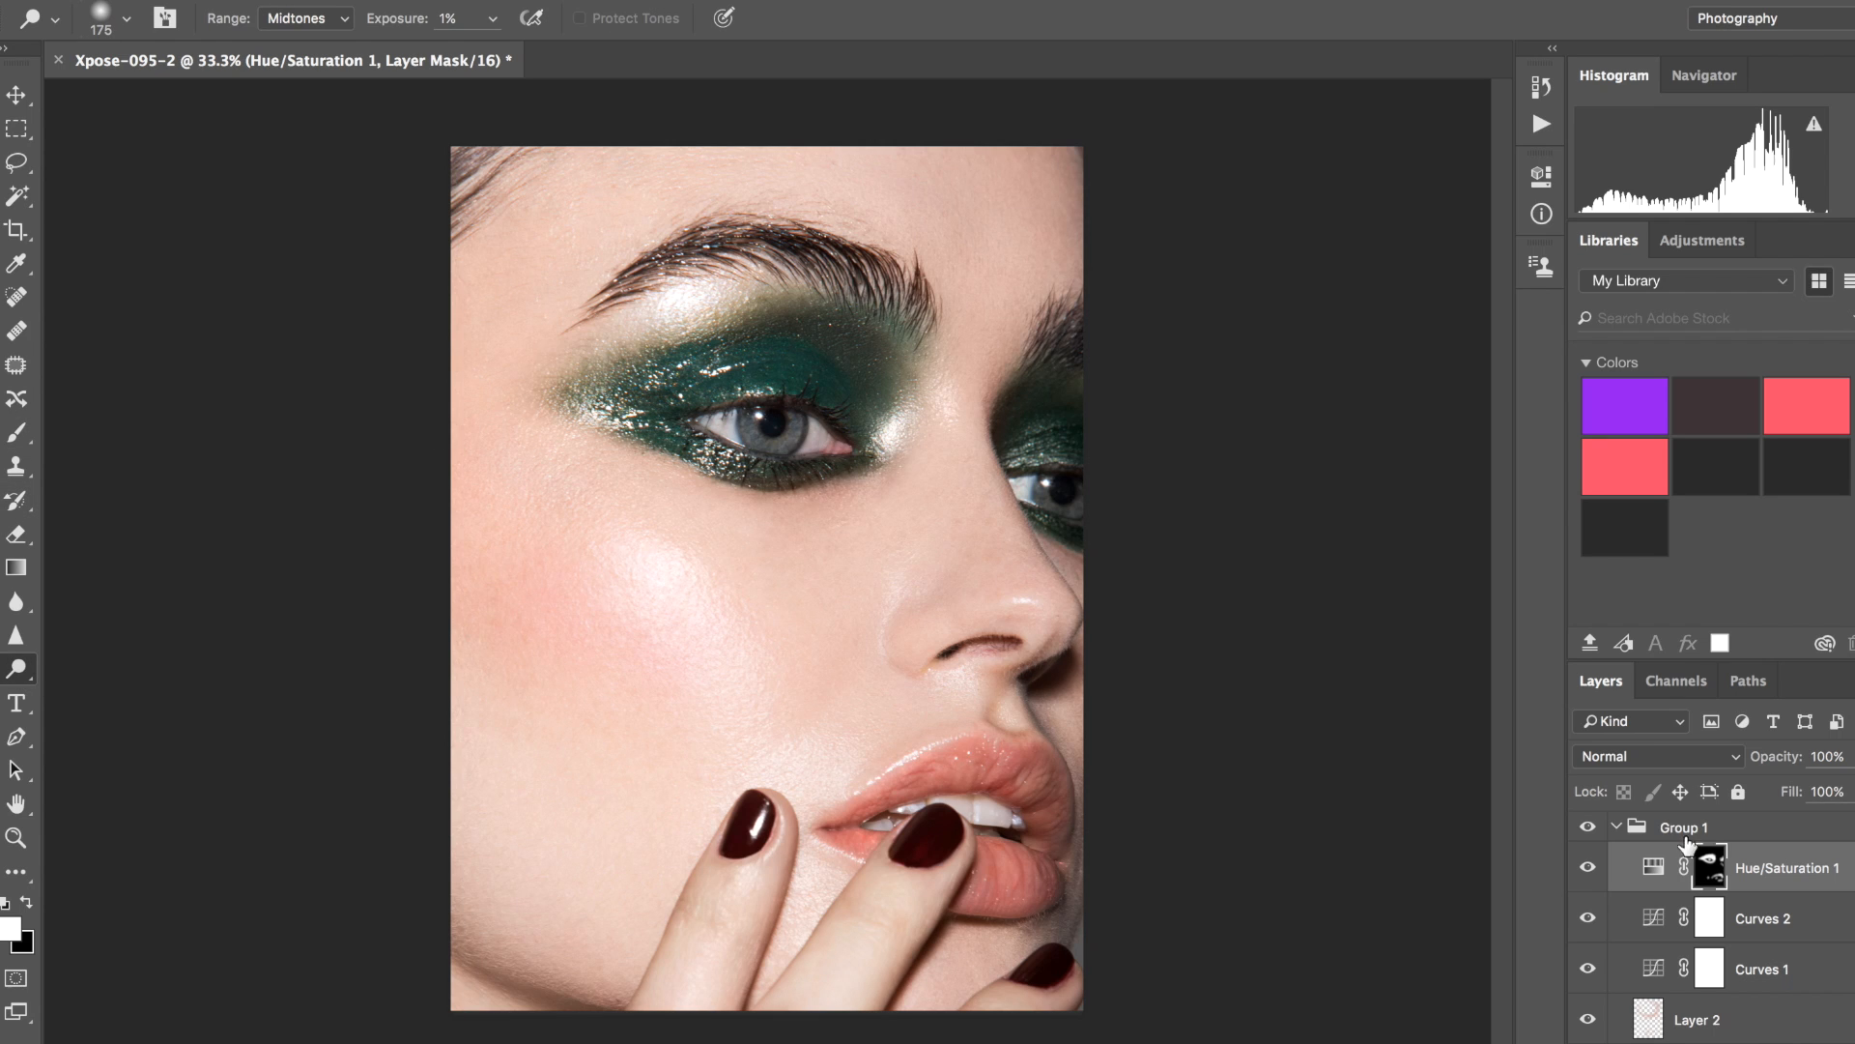
pyautogui.scroll(-2, 1719, 1020)
pyautogui.click(1717, 1009)
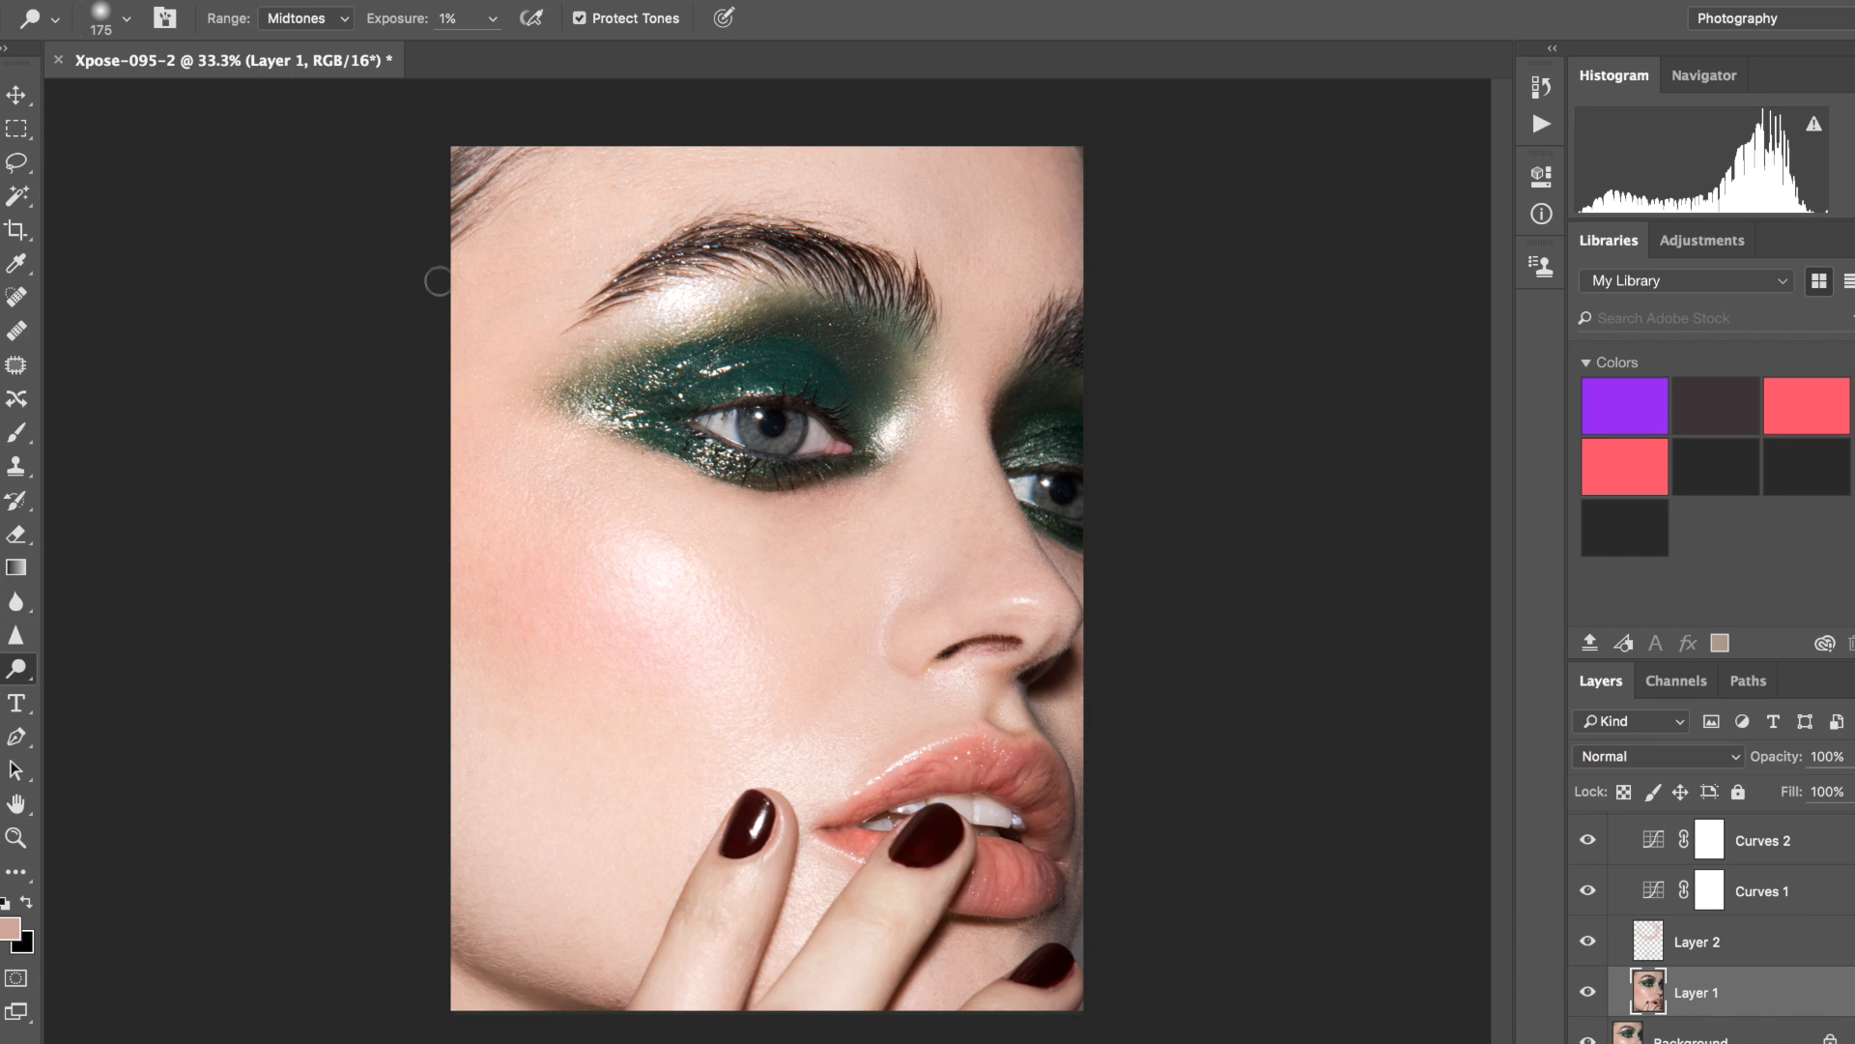
pyautogui.press(']')
pyautogui.press(']')
pyautogui.press(']')
pyautogui.press('[')
pyautogui.press('[')
pyautogui.press('[')
pyautogui.press('[')
pyautogui.press(']')
pyautogui.press(']')
pyautogui.press(']')
pyautogui.moveTo(394, 20); pyautogui.dragTo(408, 21)
pyautogui.press('[')
pyautogui.moveTo(978, 809); pyautogui.dragTo(1029, 812)
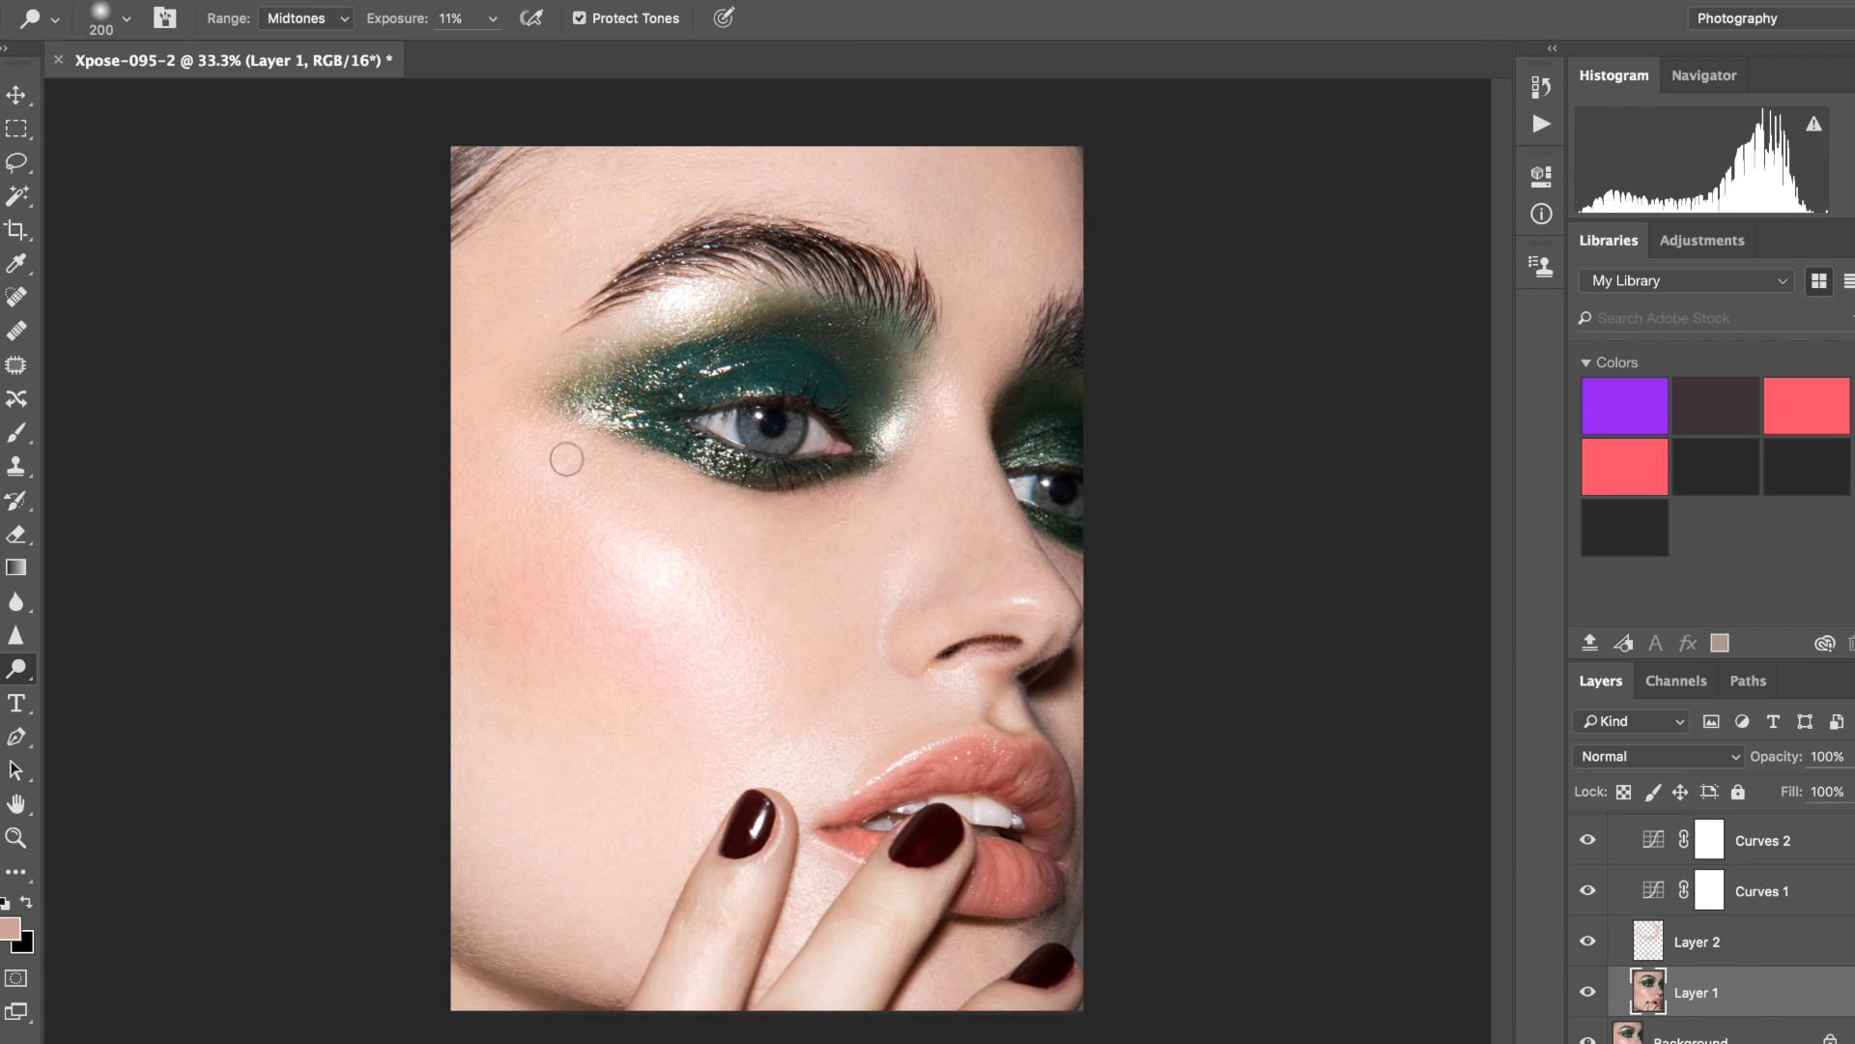
pyautogui.press(']')
# Burn the cheek shading on Layer 1 with an enlarged soft brush in the Midtones range, lowering the exposure below 8%.
pyautogui.moveTo(18, 676); pyautogui.dragTo(62, 689)
pyautogui.press('[')
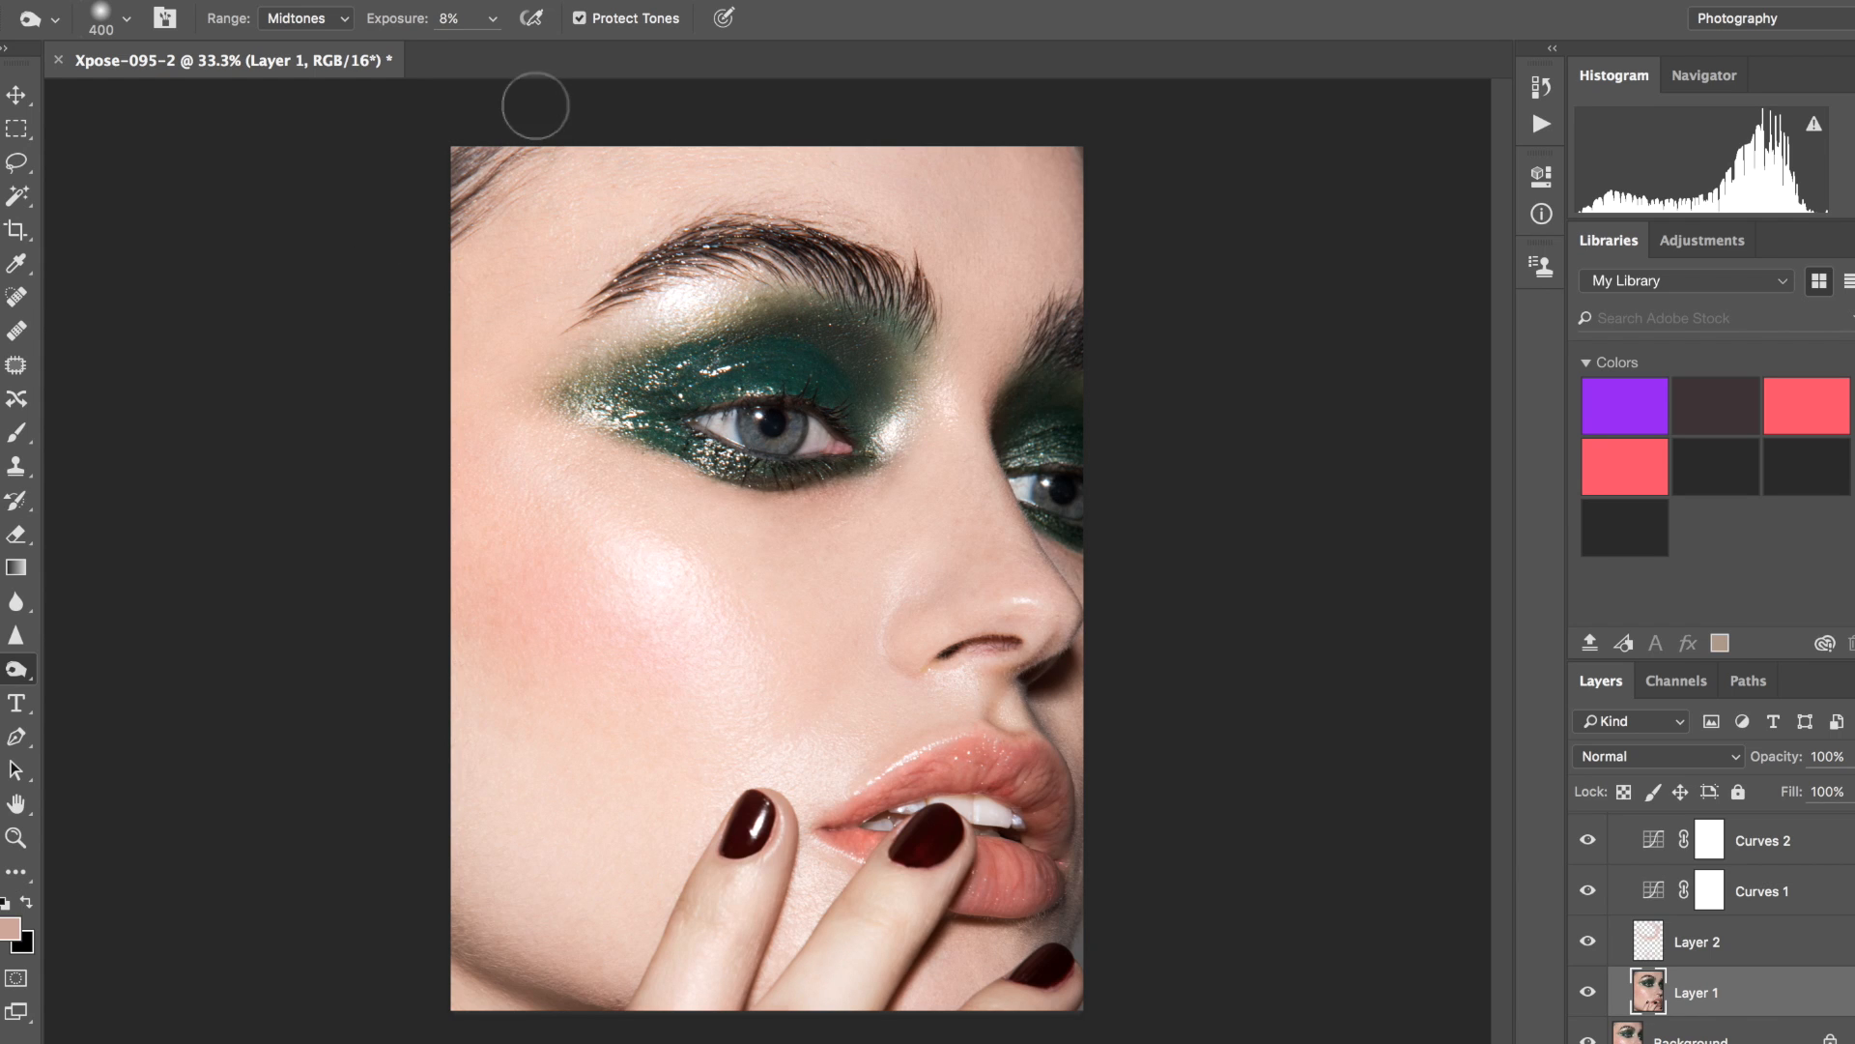
pyautogui.press(']')
pyautogui.press(']')
pyautogui.press(']')
pyautogui.press(']')
pyautogui.press(']')
pyautogui.press(']')
pyautogui.press(']')
pyautogui.moveTo(404, 19); pyautogui.dragTo(394, 19)
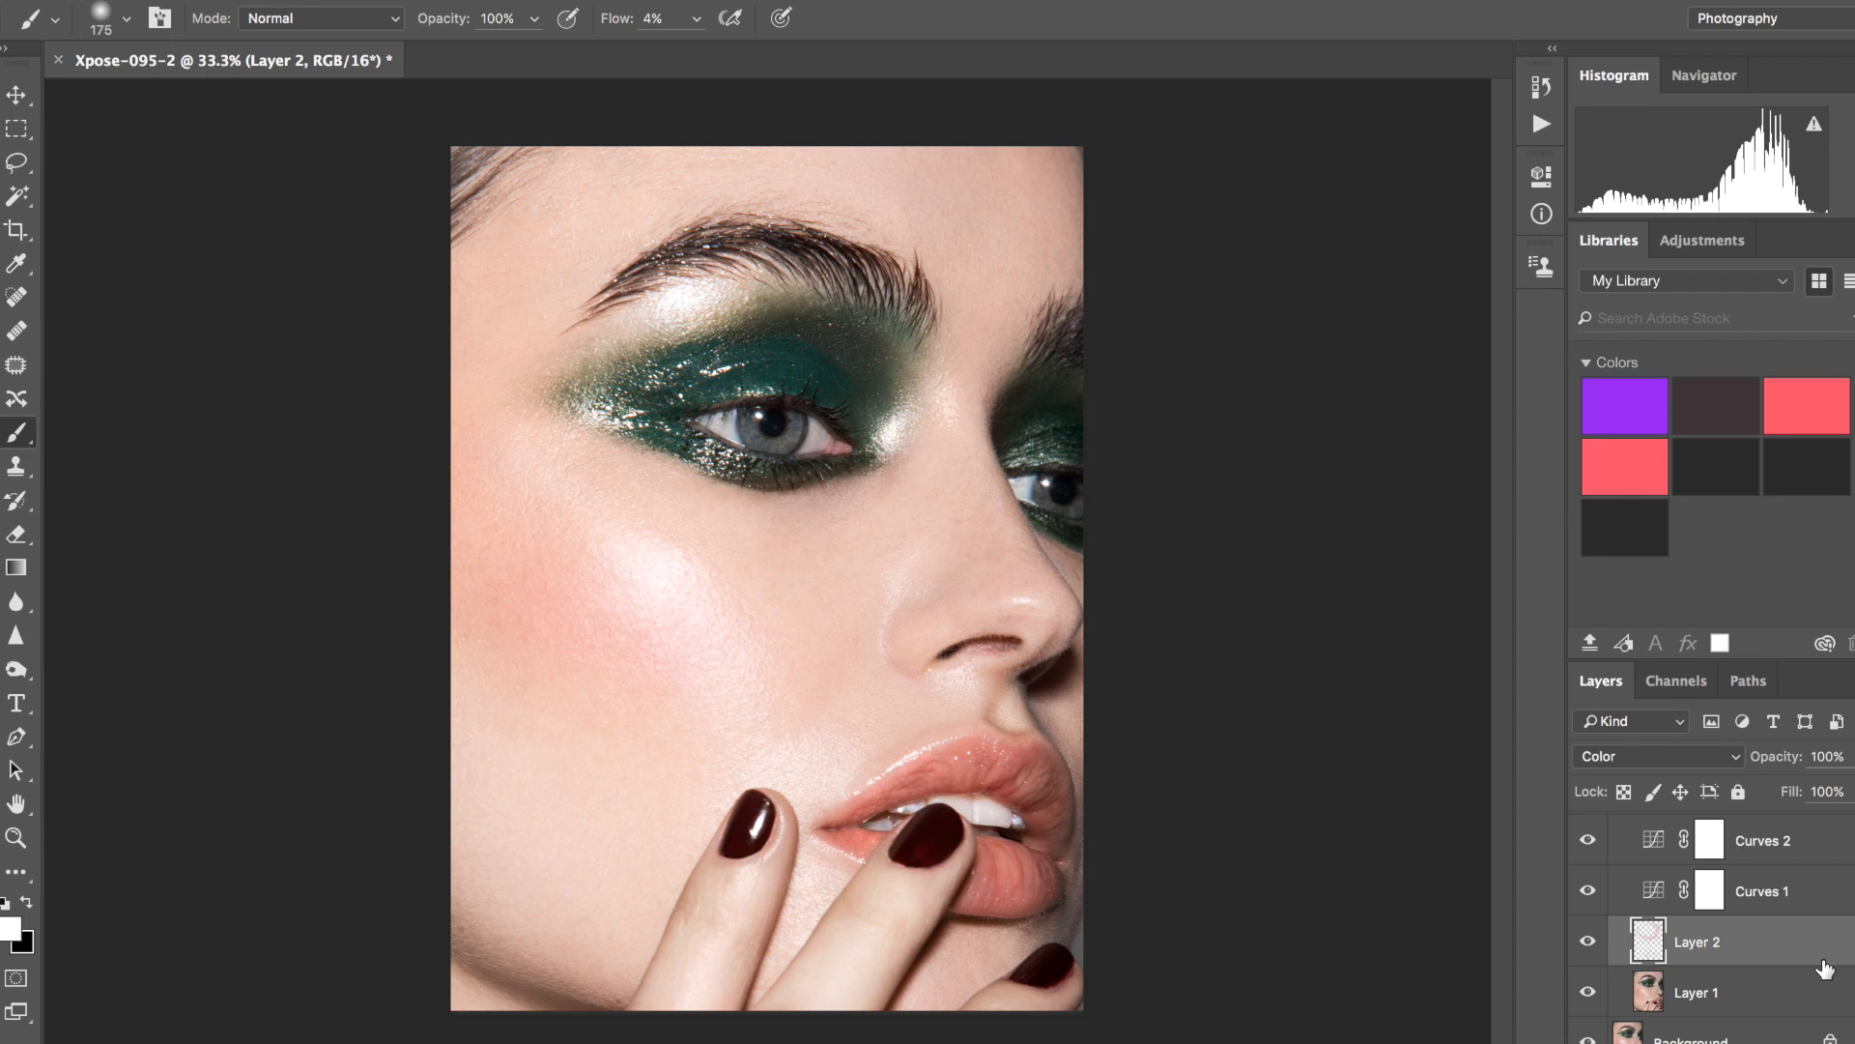
# Toggle the visibility of Group 1 several times to compare the retouched portrait with the original.
pyautogui.scroll(2, 1819, 920)
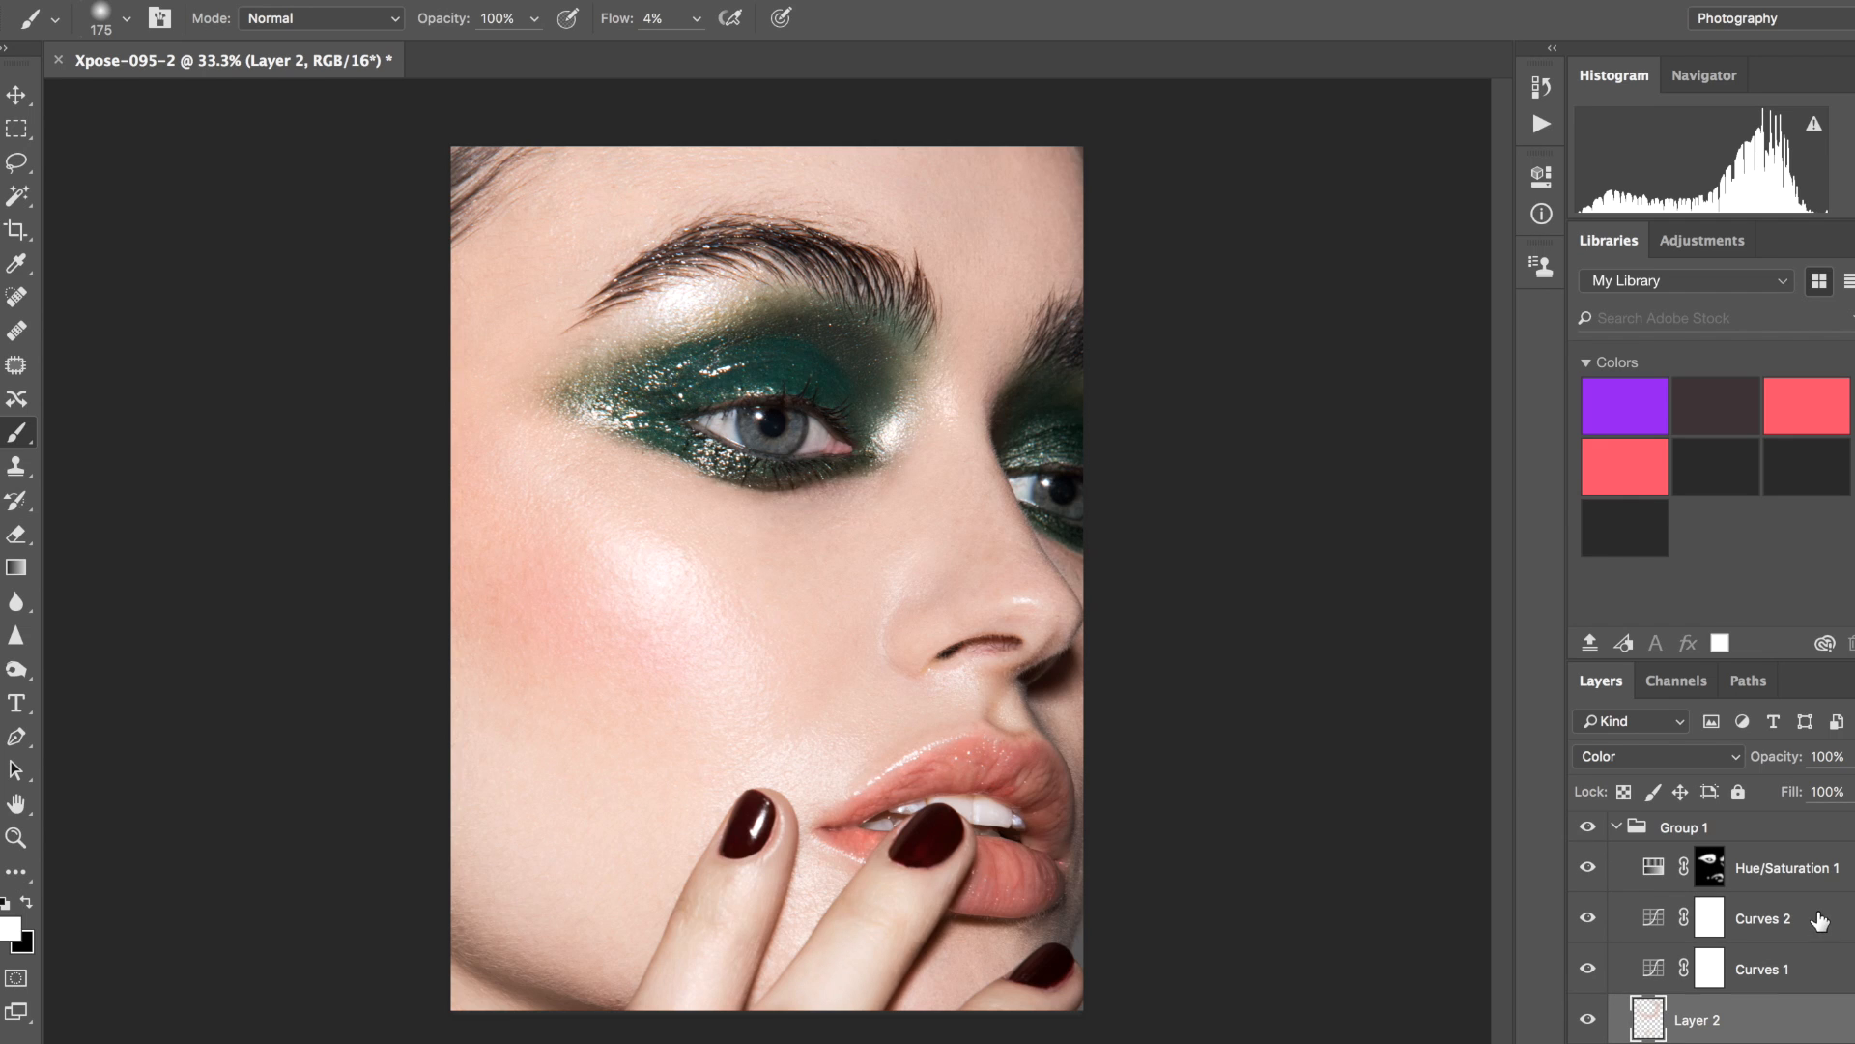
pyautogui.click(1588, 828)
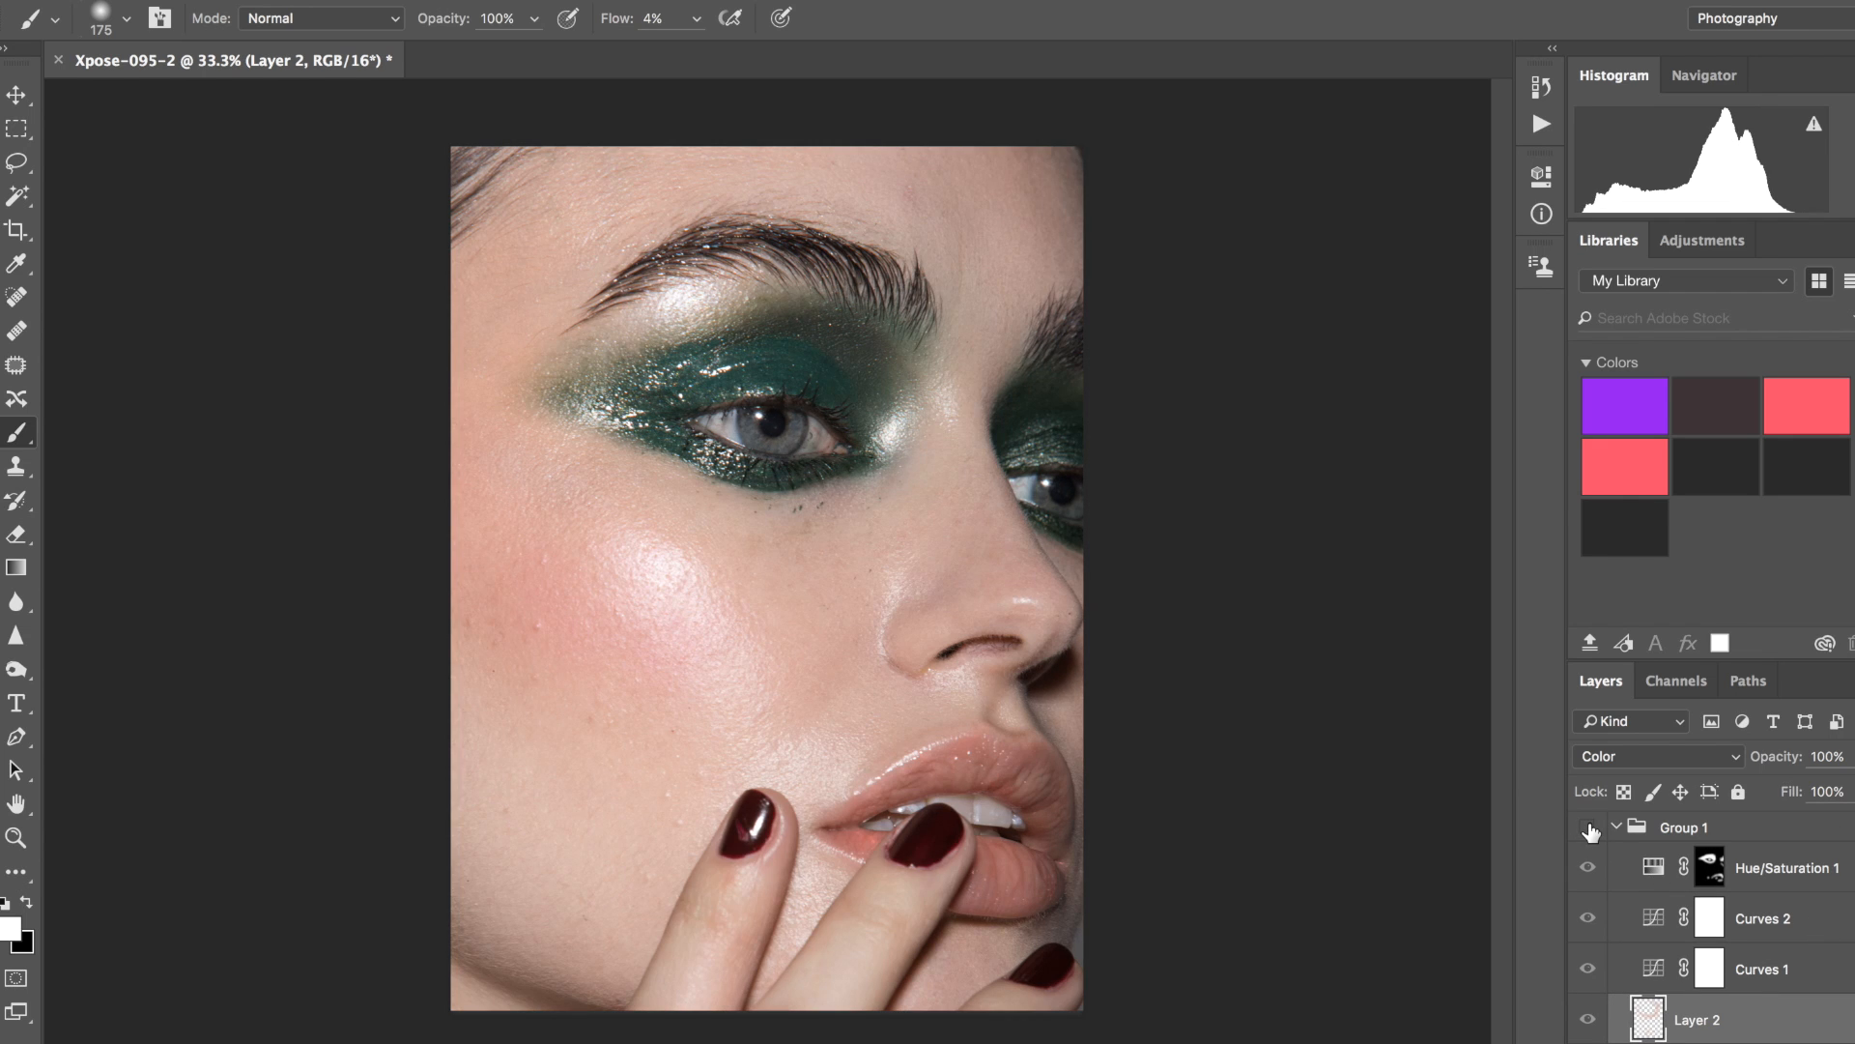
pyautogui.click(1588, 828)
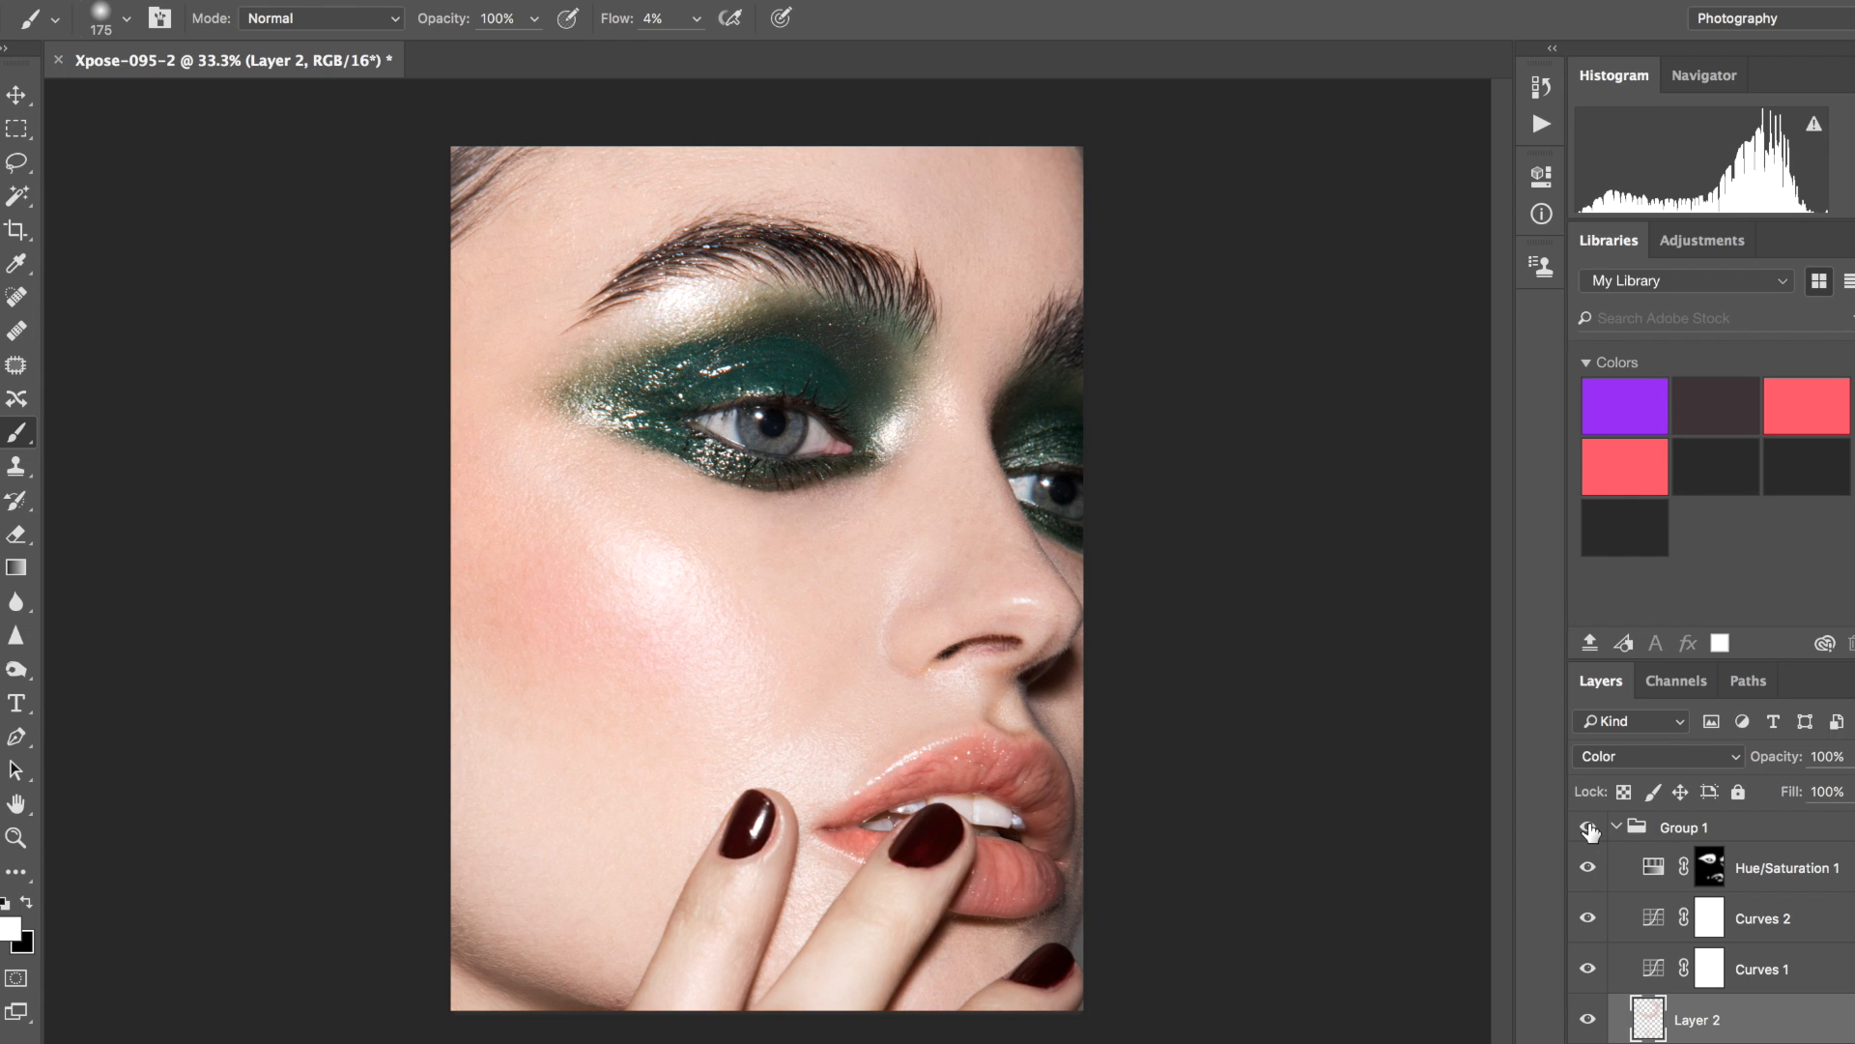
pyautogui.click(1588, 828)
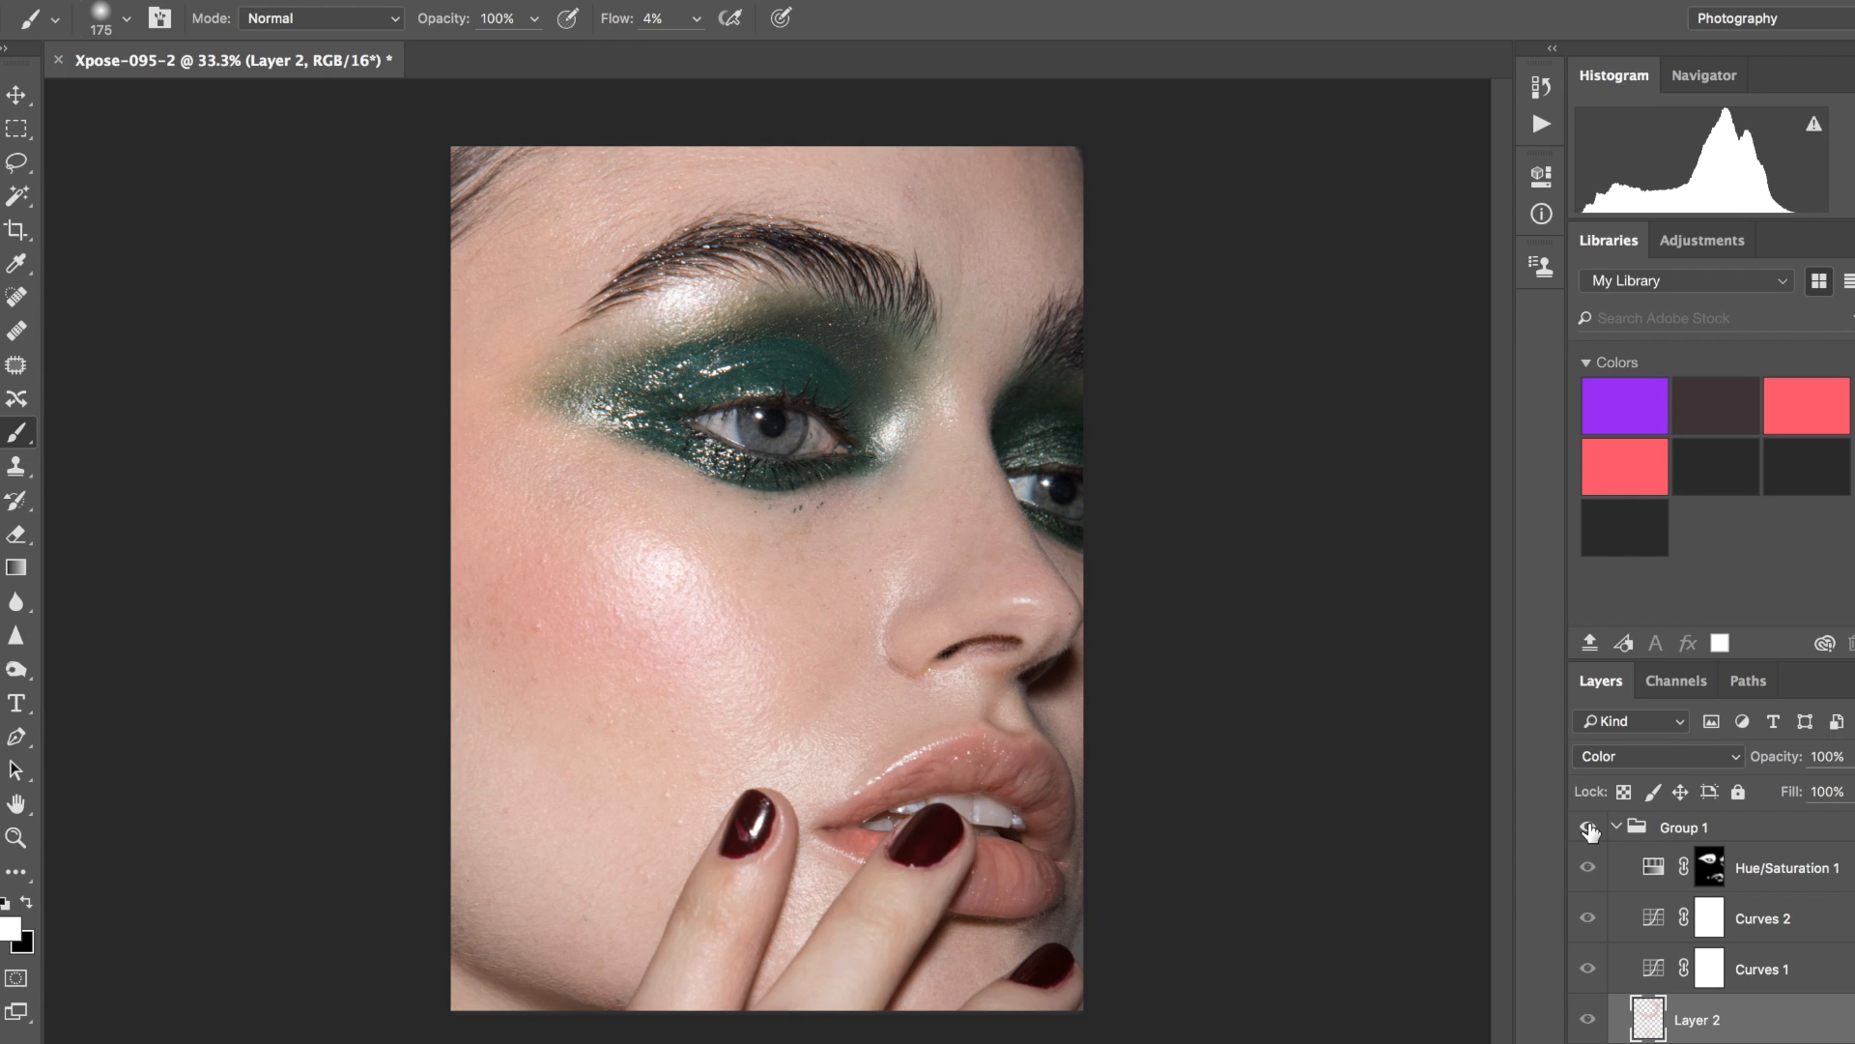
pyautogui.click(1588, 828)
pyautogui.click(1588, 829)
pyautogui.click(1588, 829)
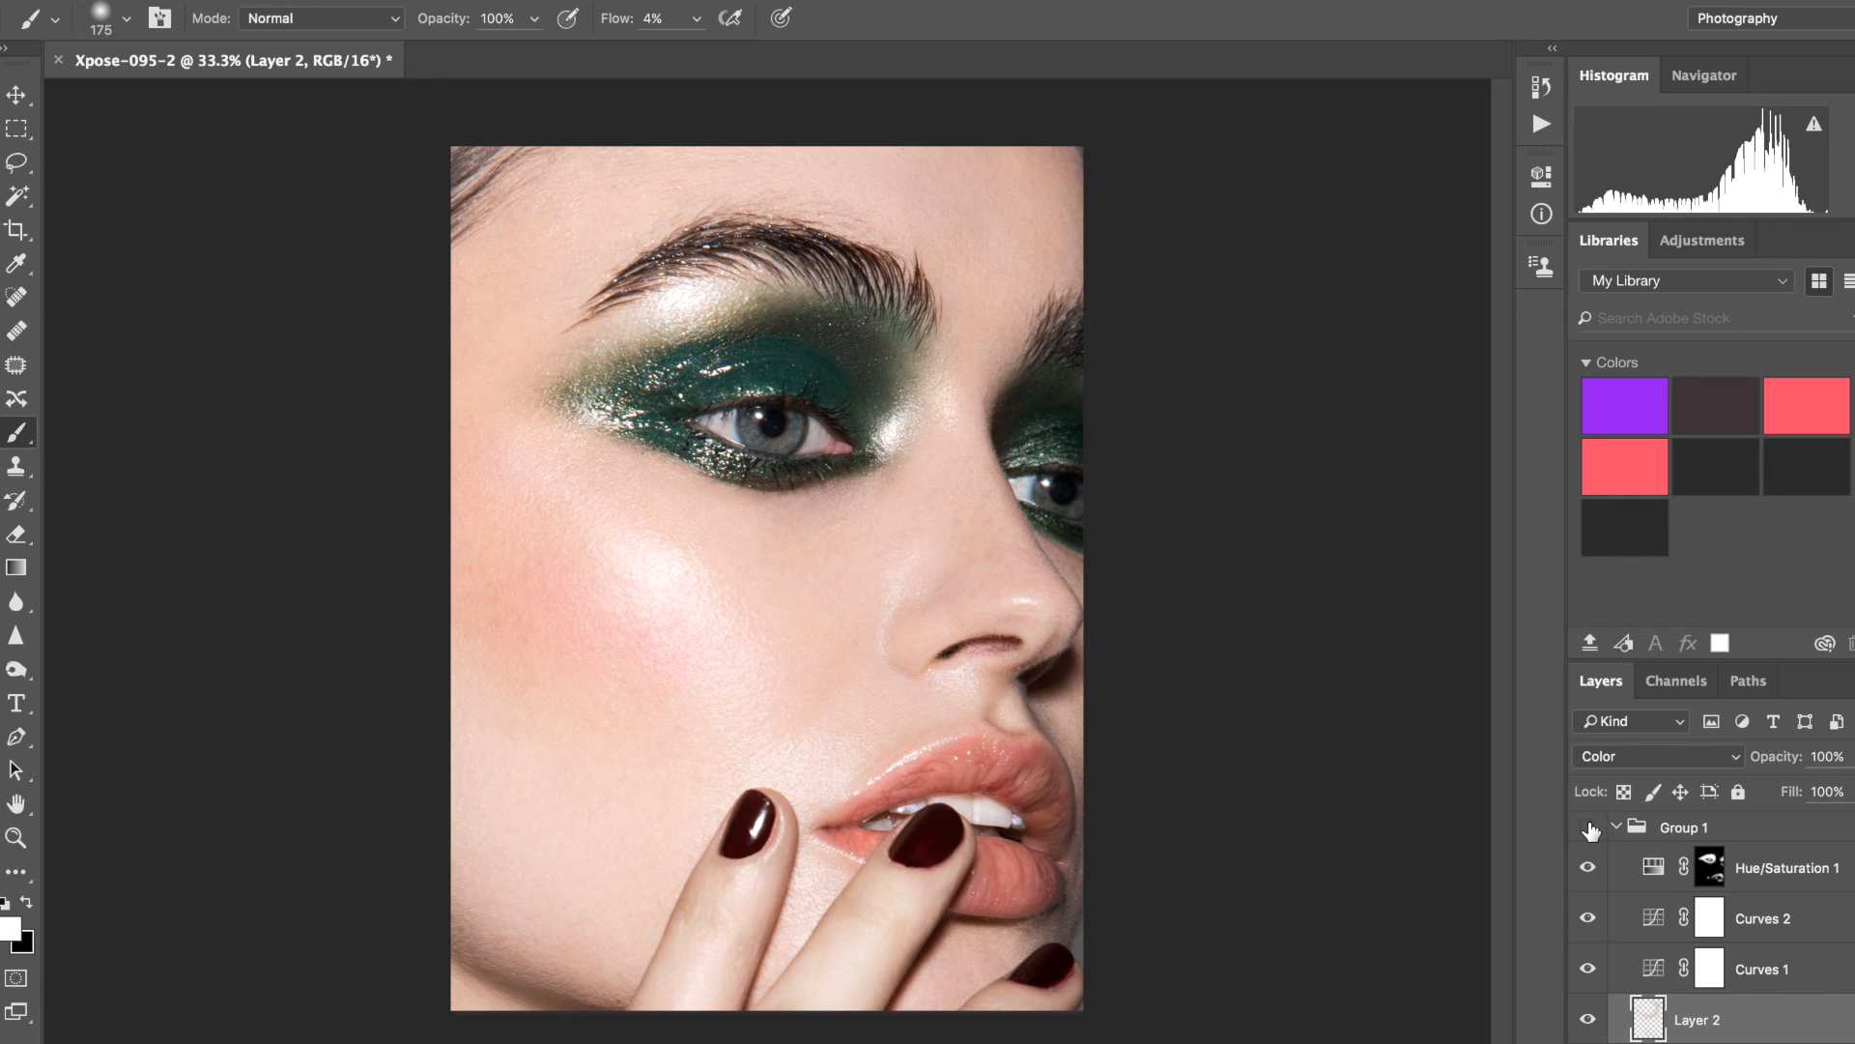
pyautogui.click(1587, 828)
pyautogui.click(1588, 828)
# Apply Smart Sharpen to Layer 1 with the amount slightly below 174%, checking the effect on the eye in the preview.
pyautogui.scroll(-2, 1607, 875)
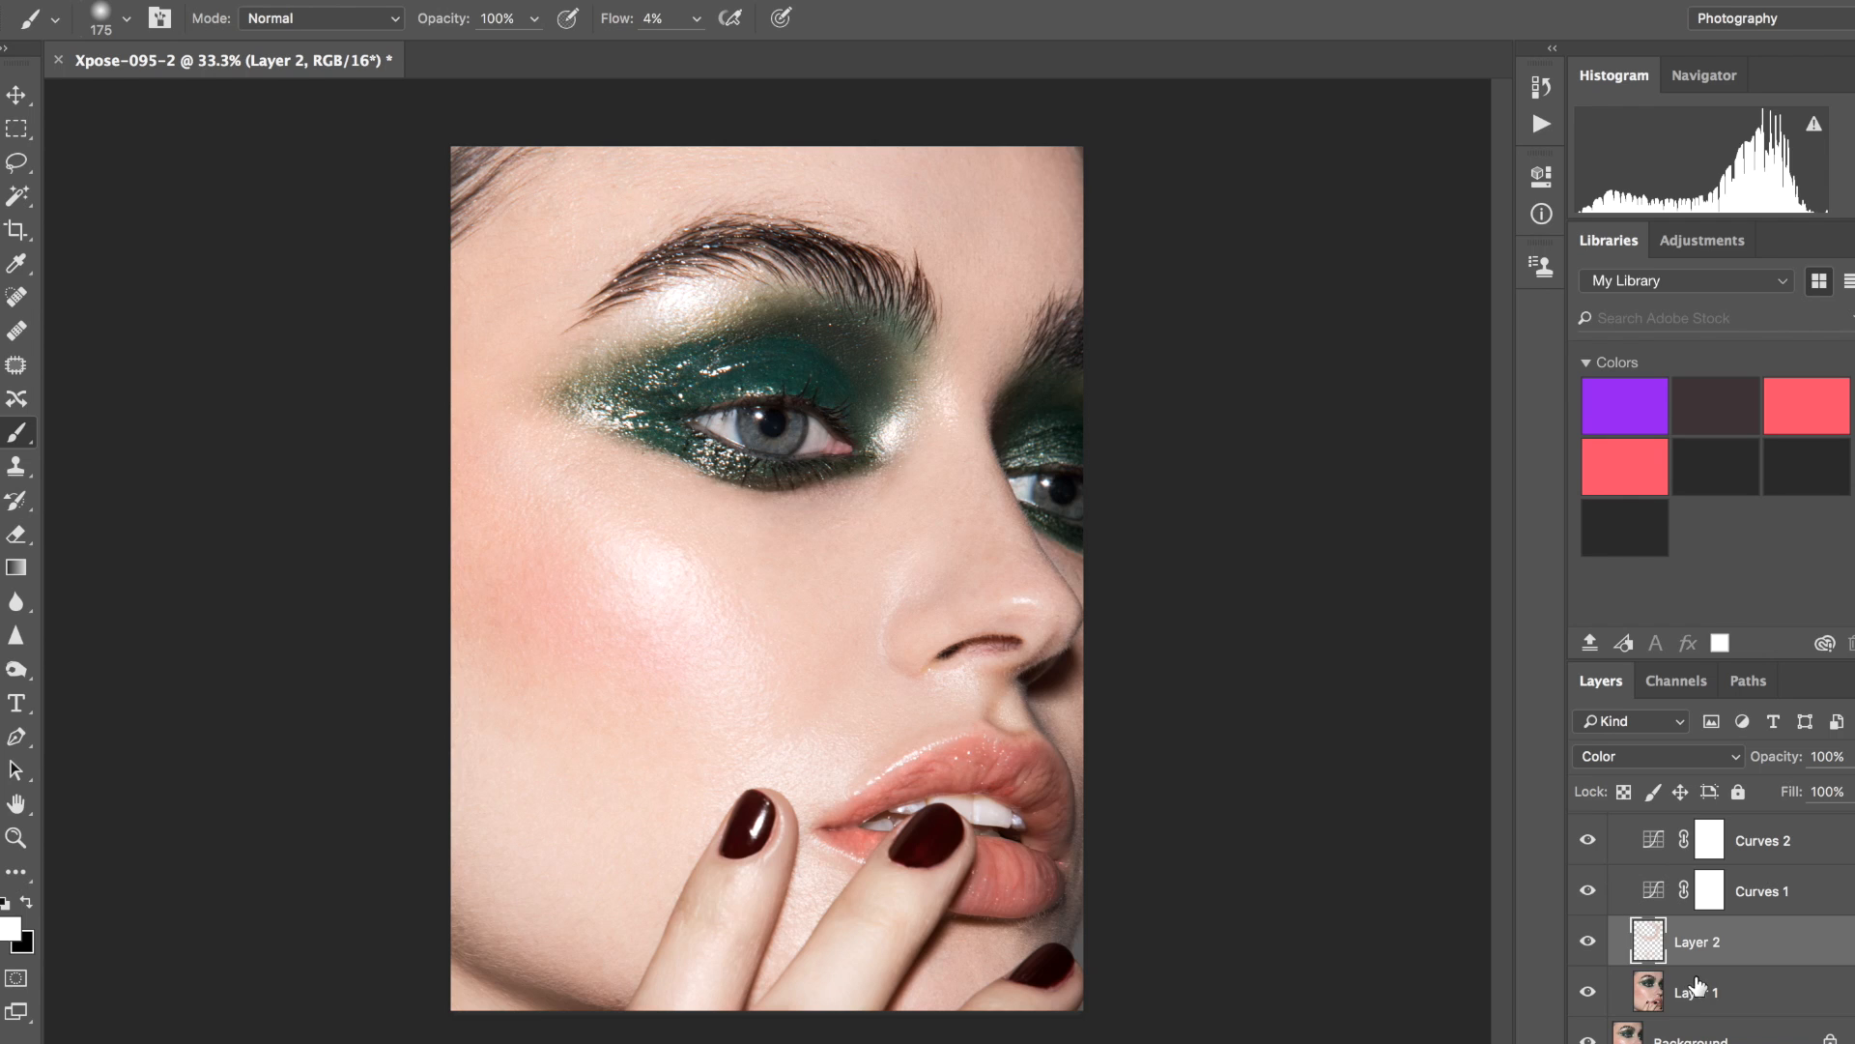
pyautogui.click(1698, 986)
pyautogui.click(623, 1)
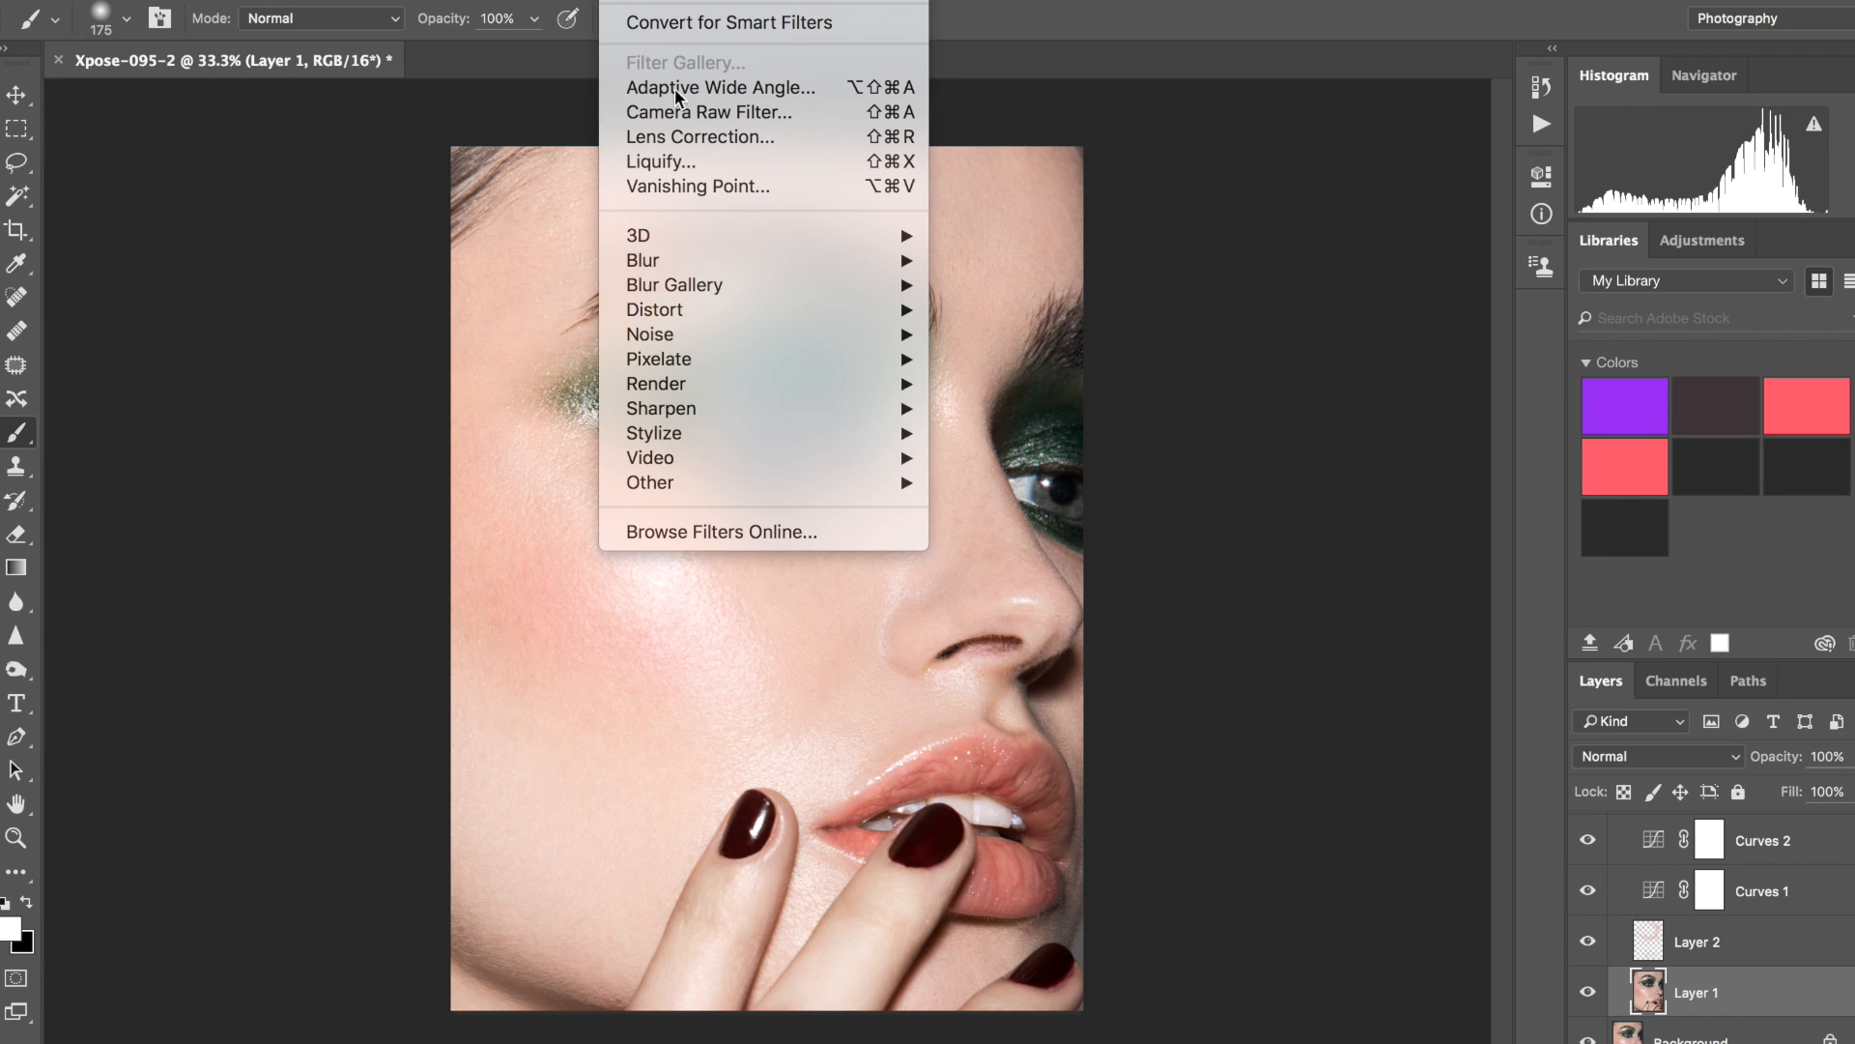
pyautogui.moveTo(809, 408)
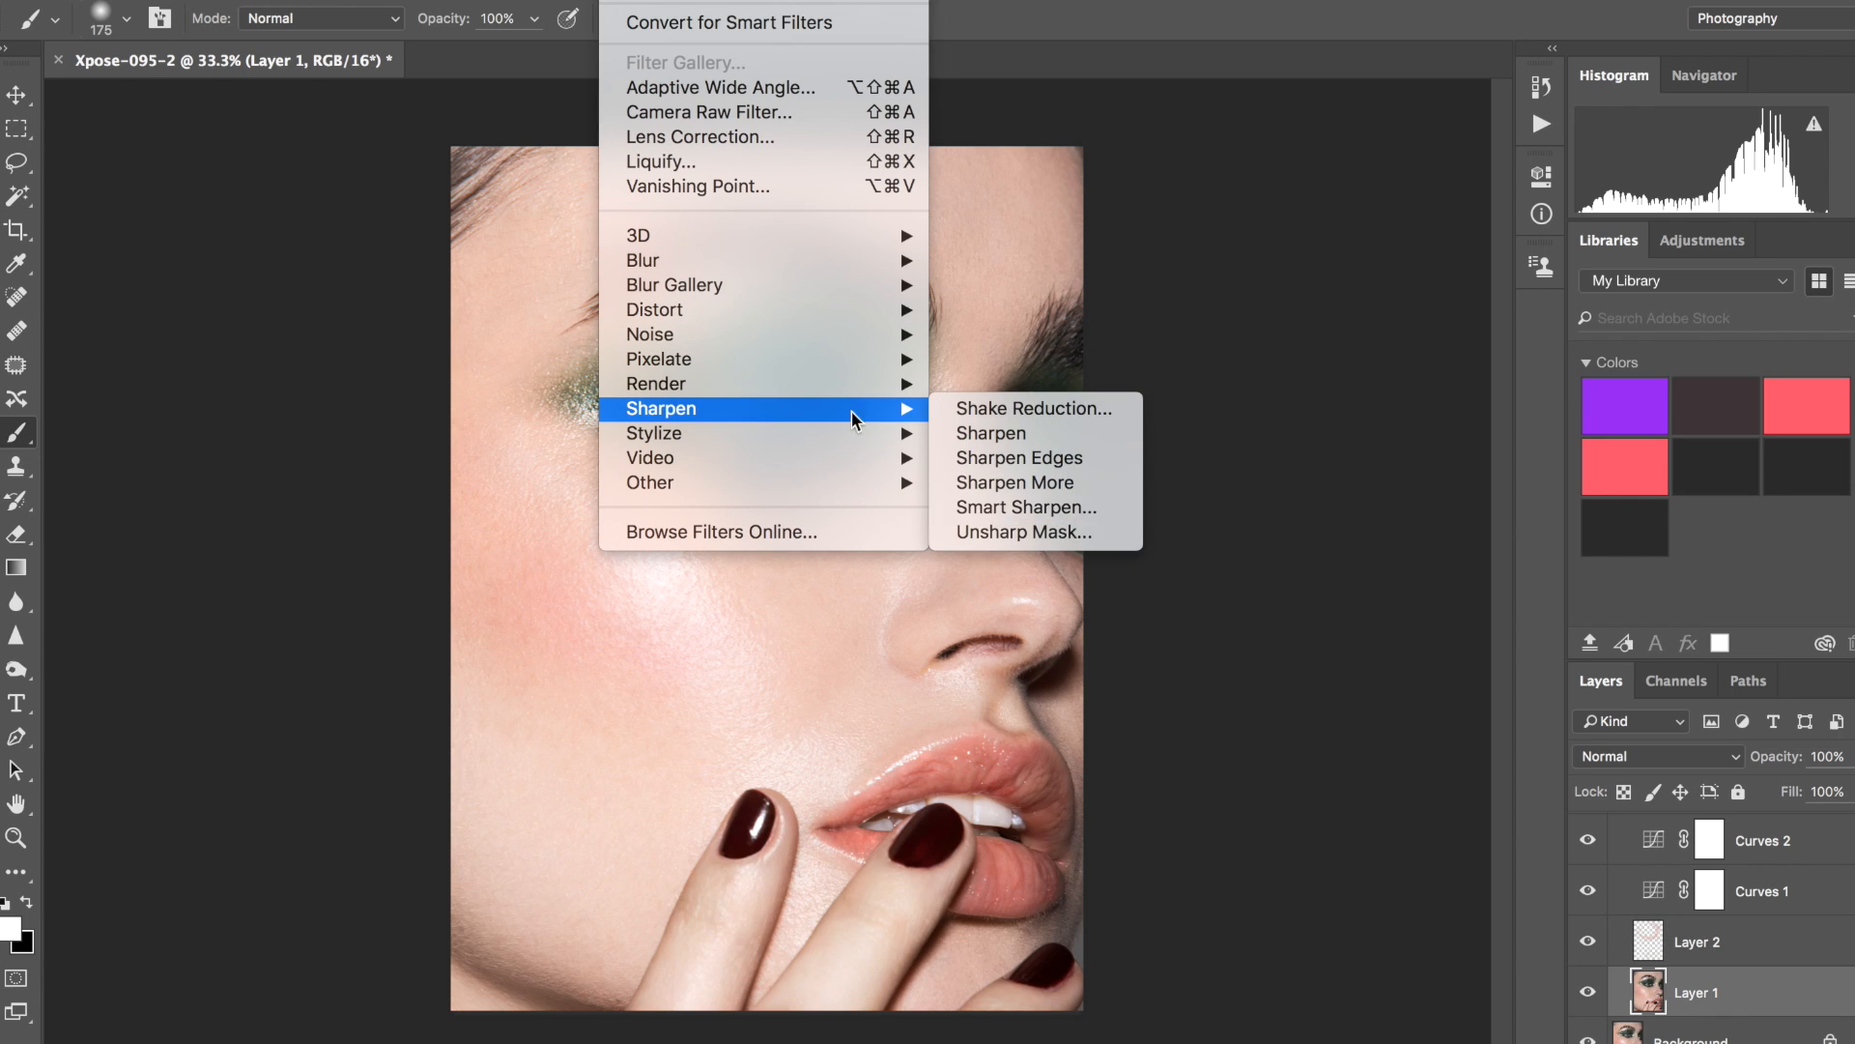
pyautogui.click(991, 510)
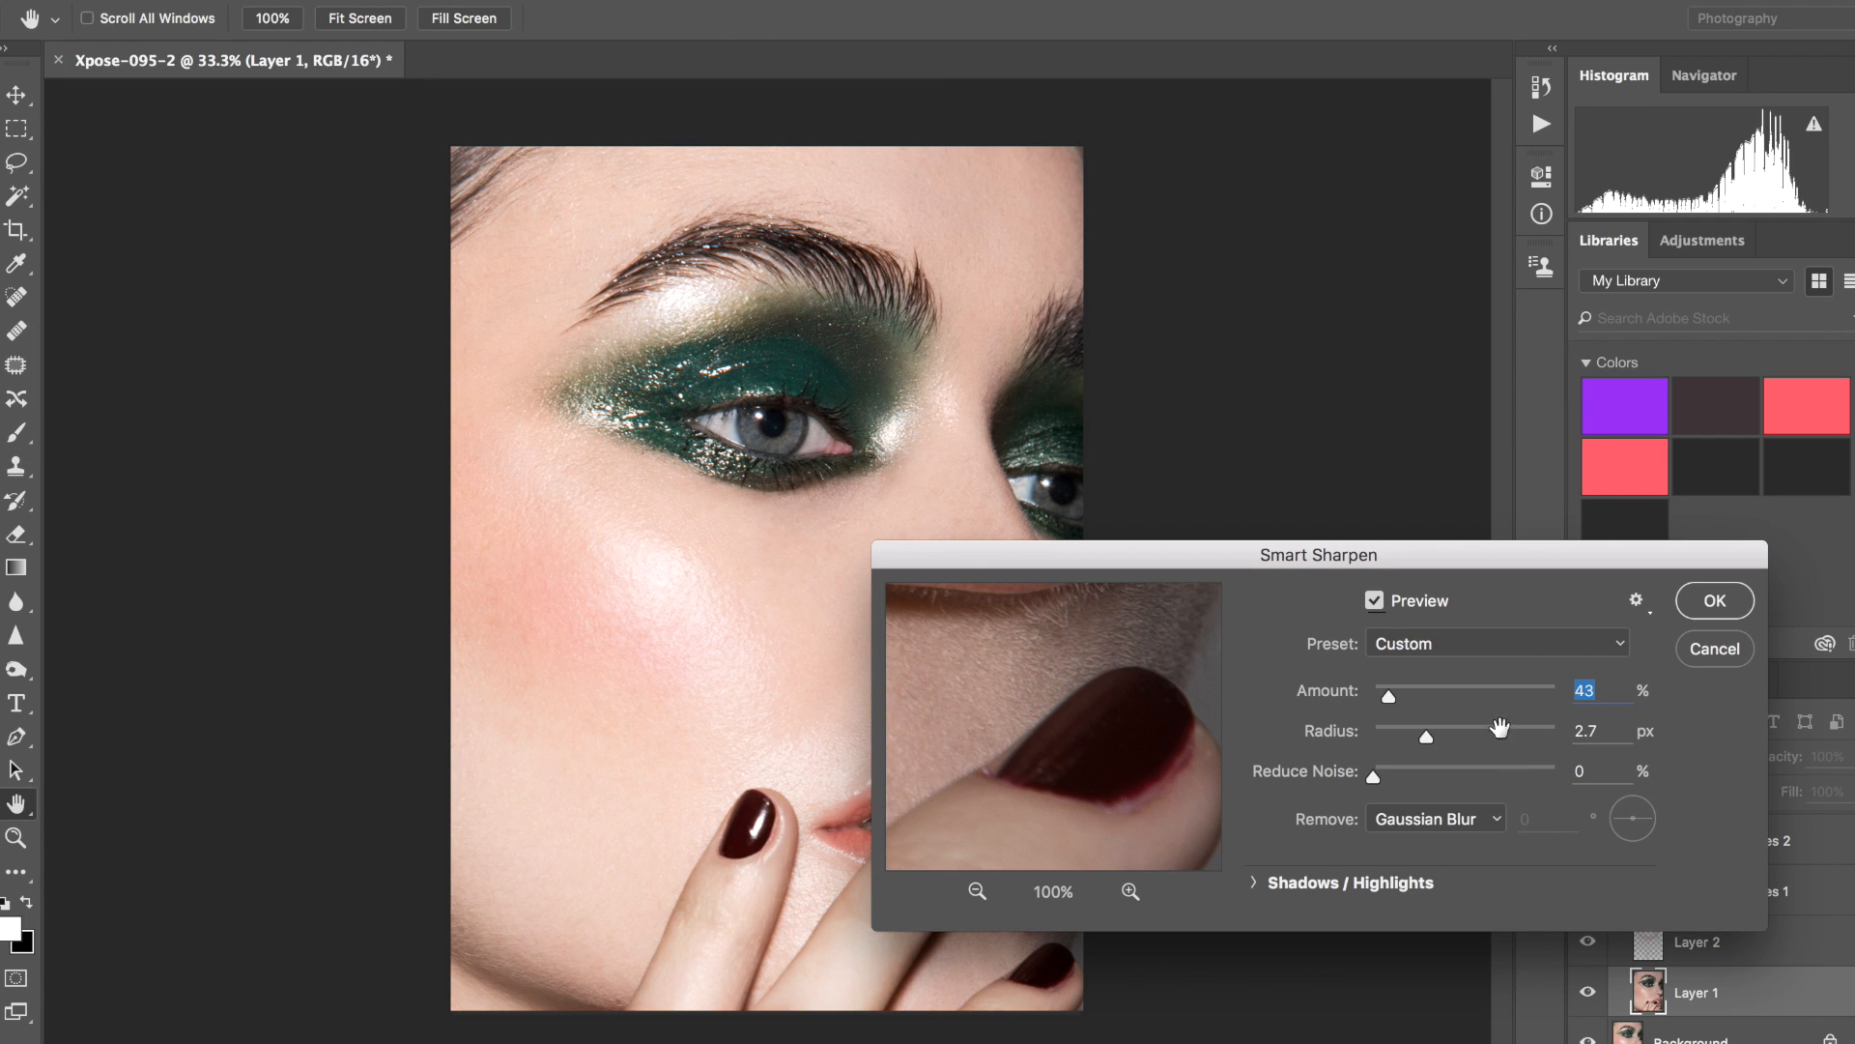
pyautogui.click(1440, 697)
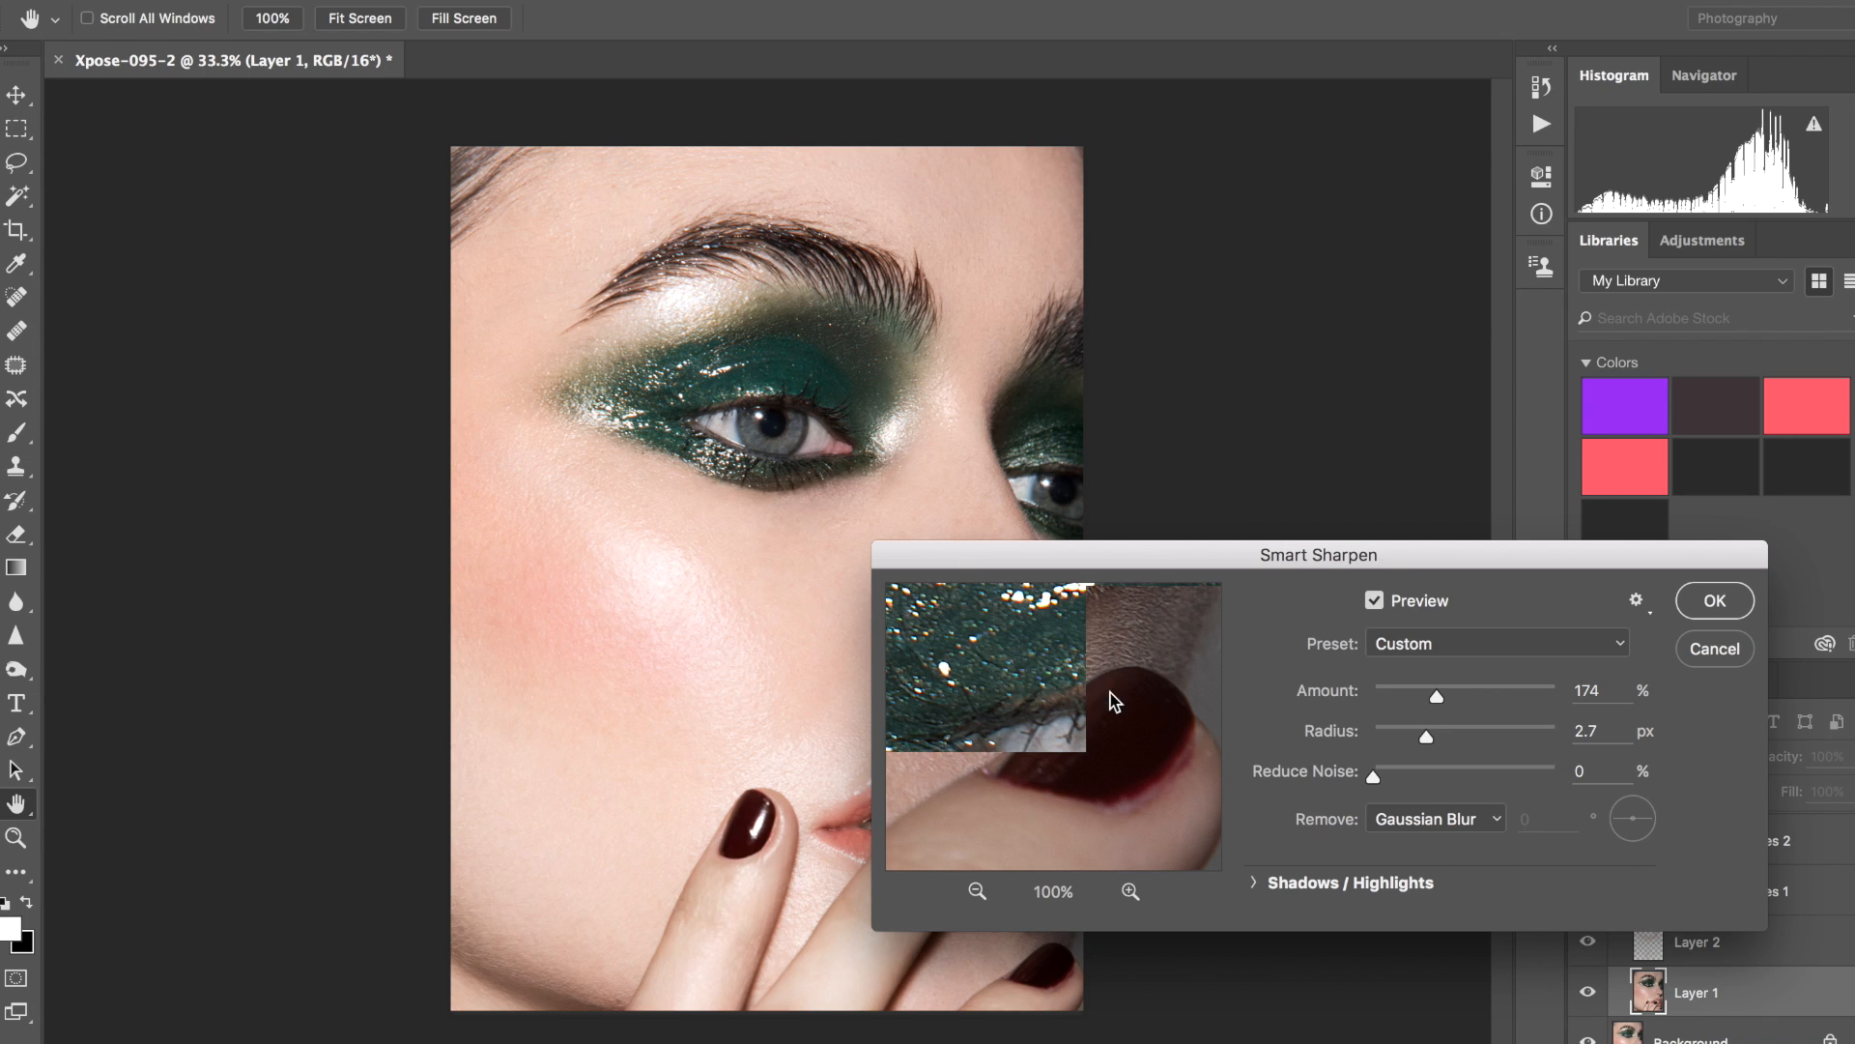
pyautogui.moveTo(1116, 734); pyautogui.dragTo(1017, 693)
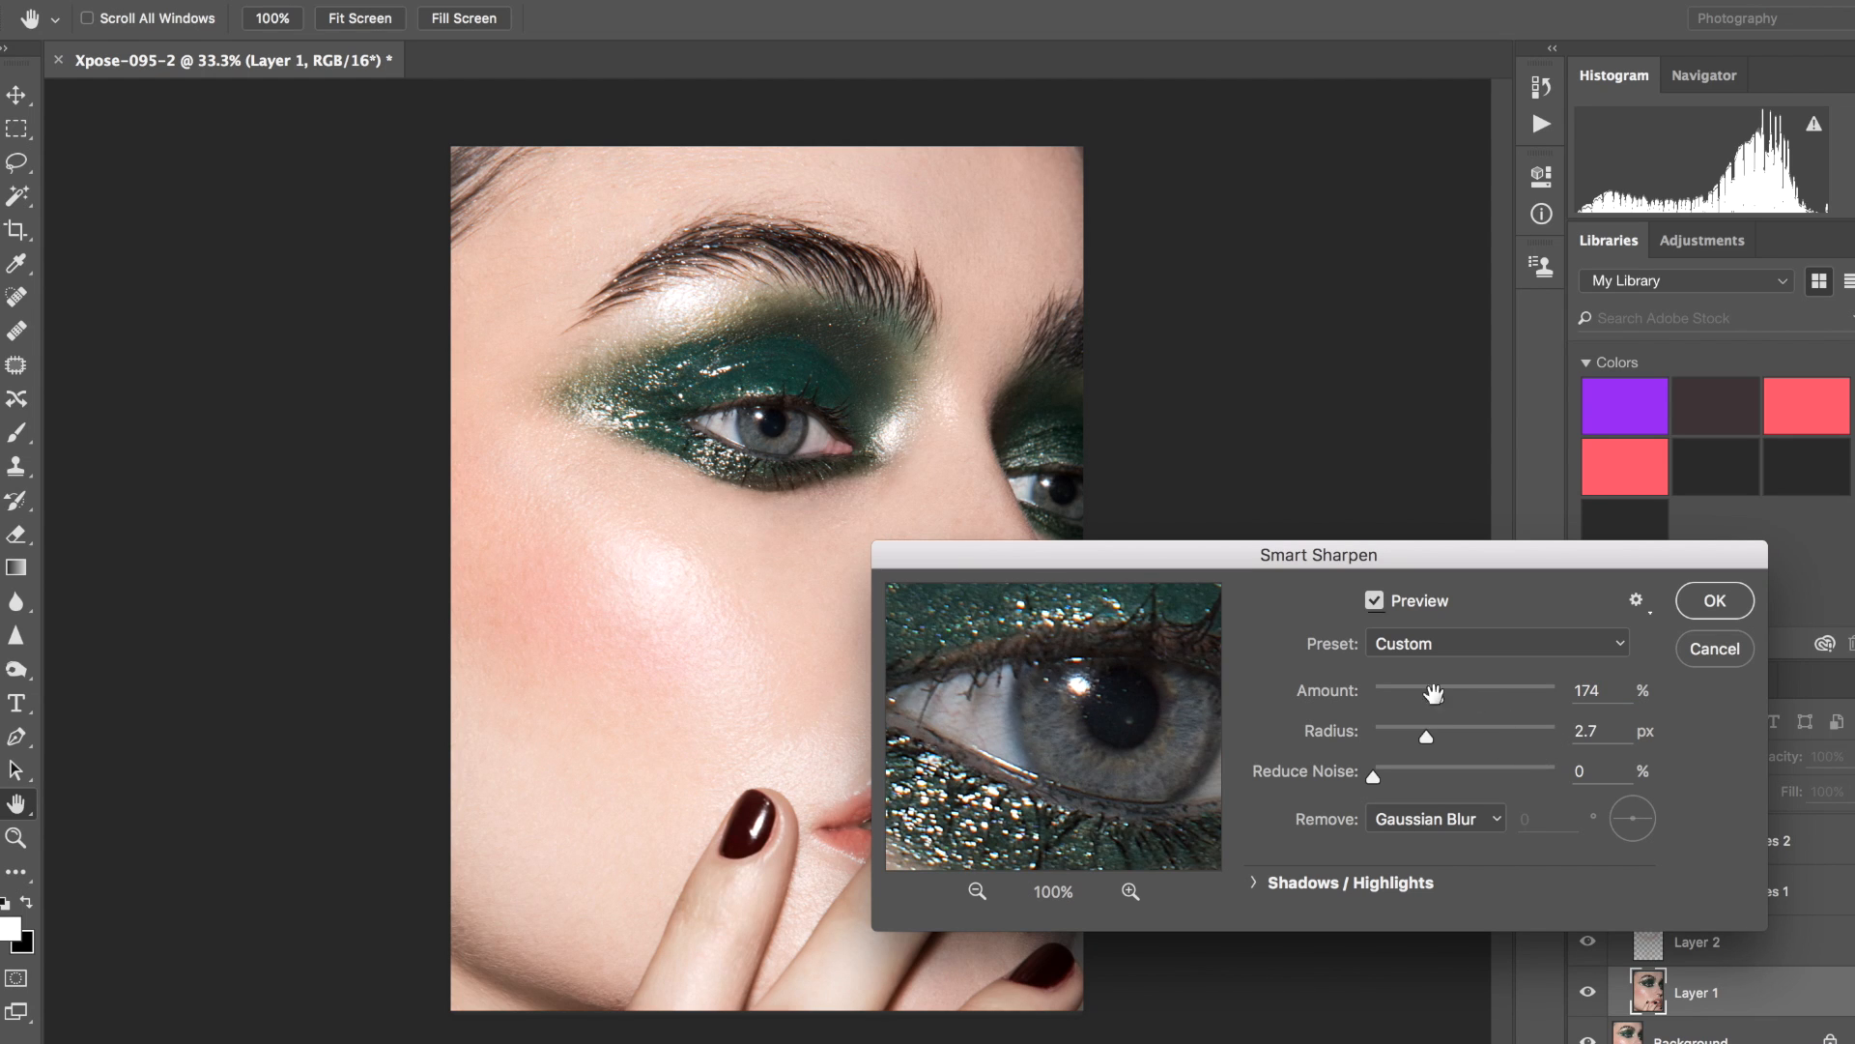
pyautogui.moveTo(1434, 699); pyautogui.dragTo(1426, 700)
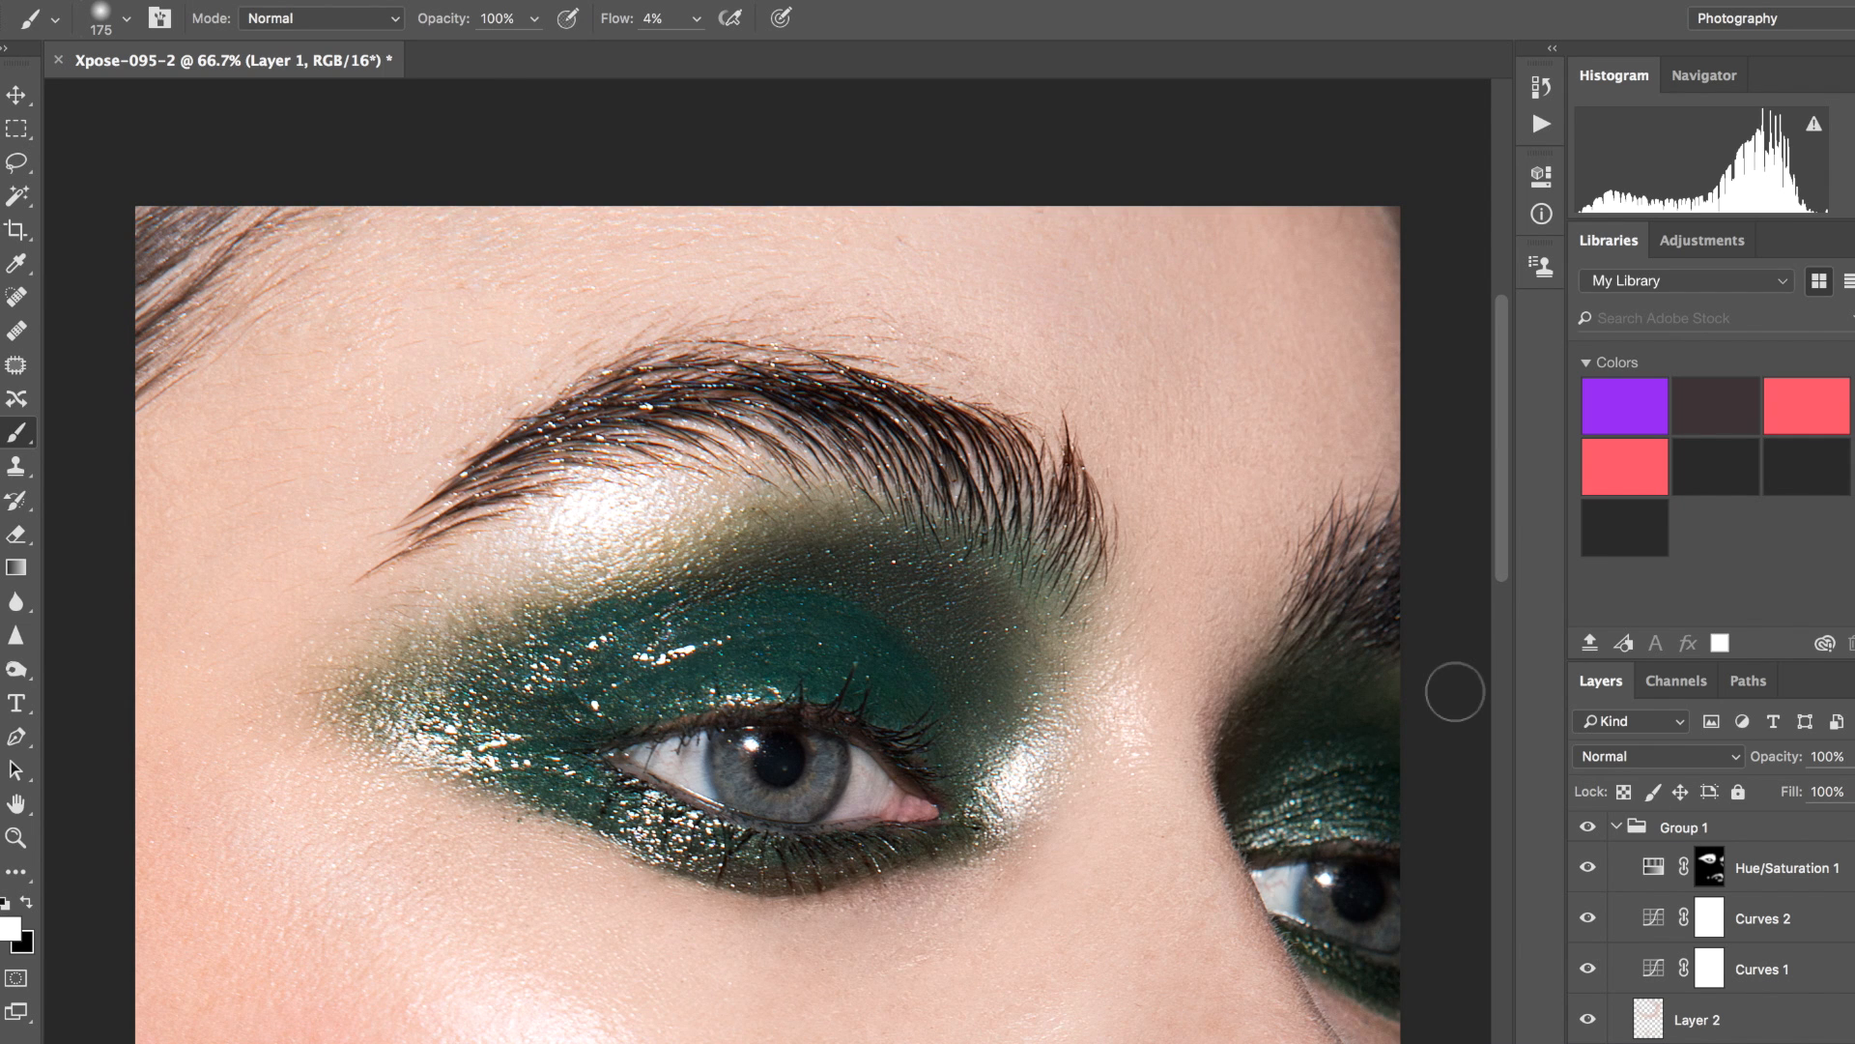
# Compare the sharpened image with the original by hiding and showing Group 1, both close up on the eye and over the whole face.
pyautogui.click(1588, 827)
pyautogui.click(1588, 827)
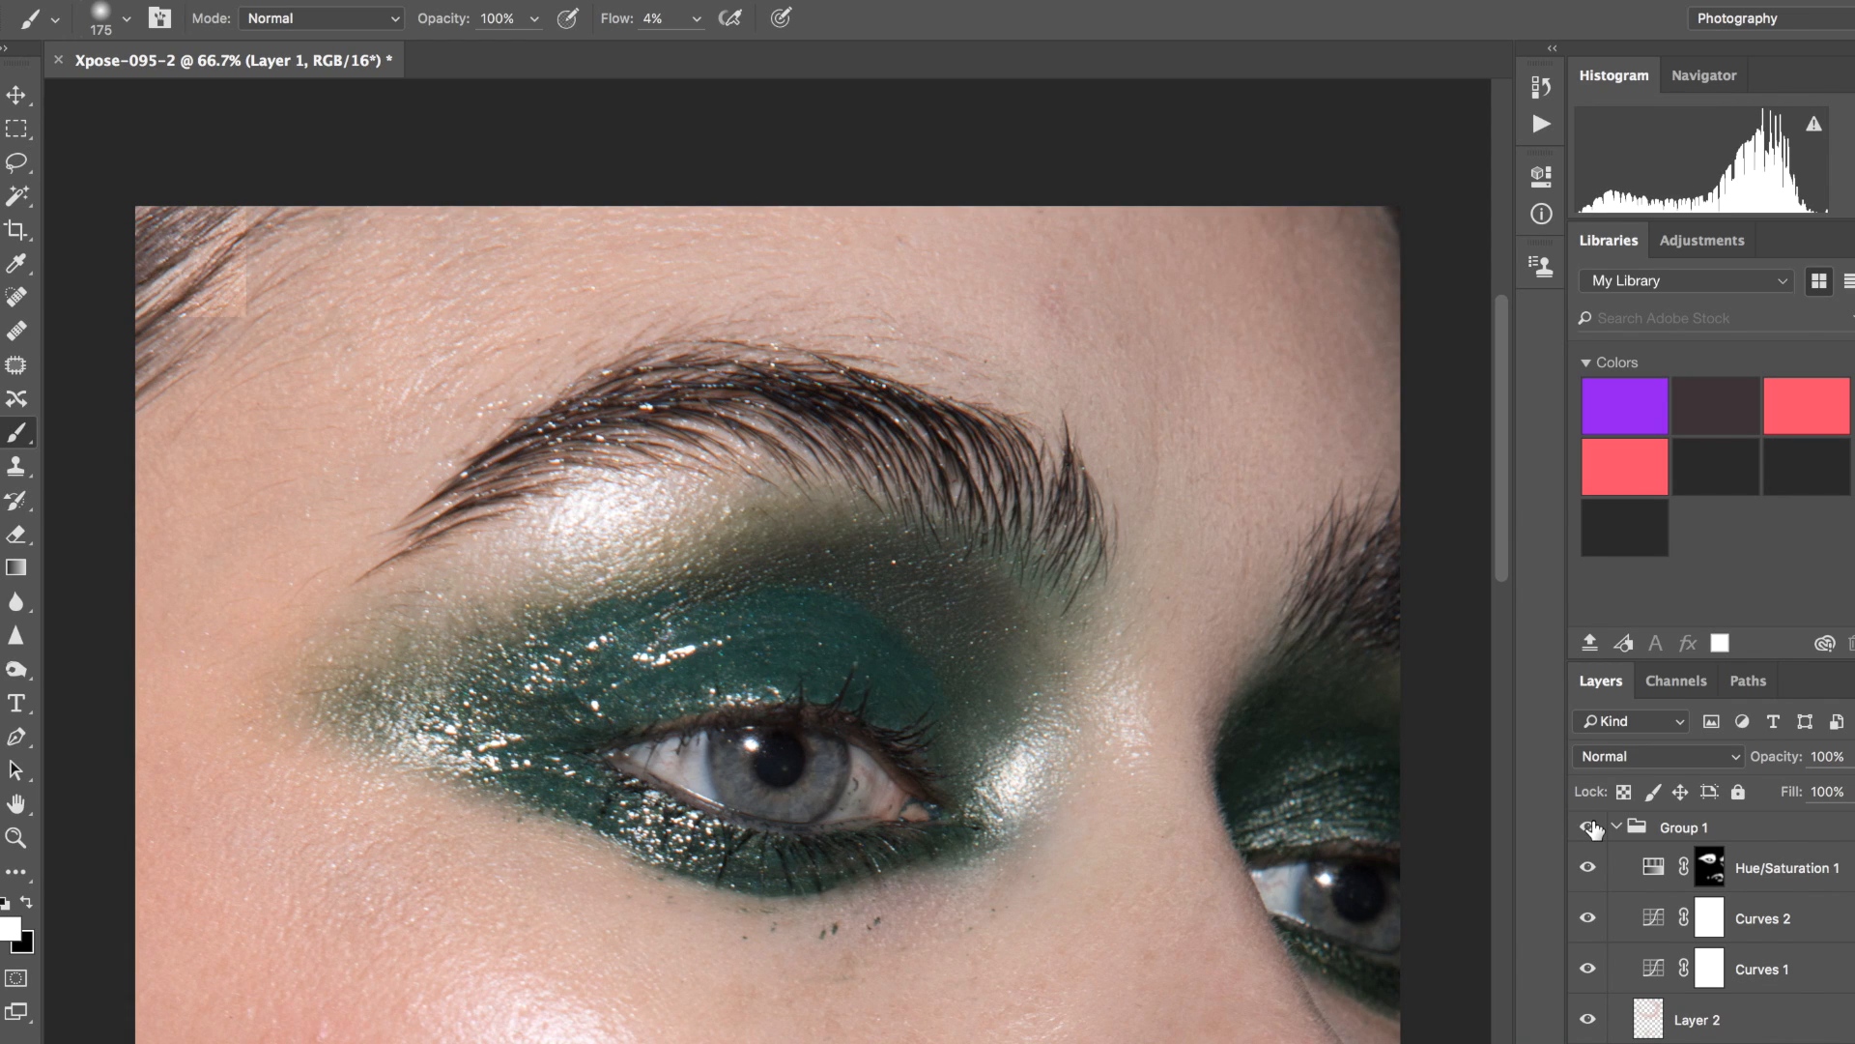
pyautogui.click(1590, 827)
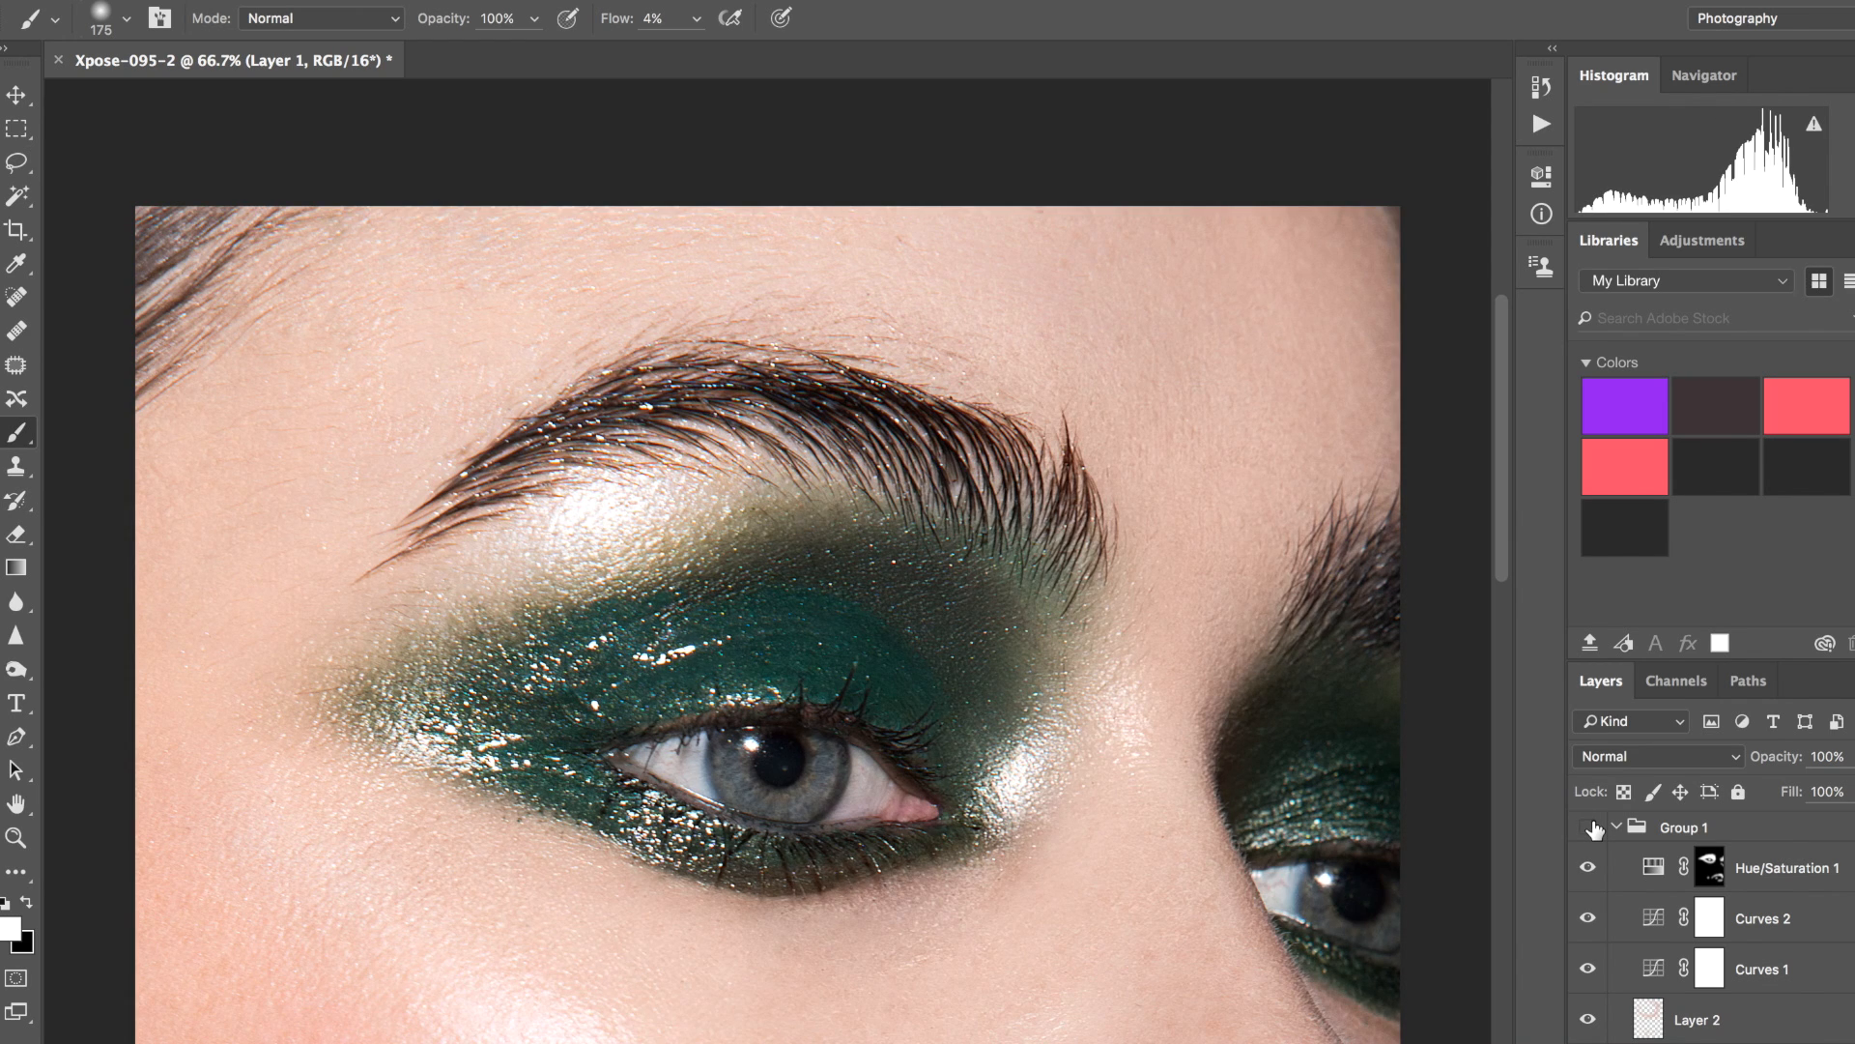
pyautogui.click(1591, 828)
pyautogui.press('super+0')
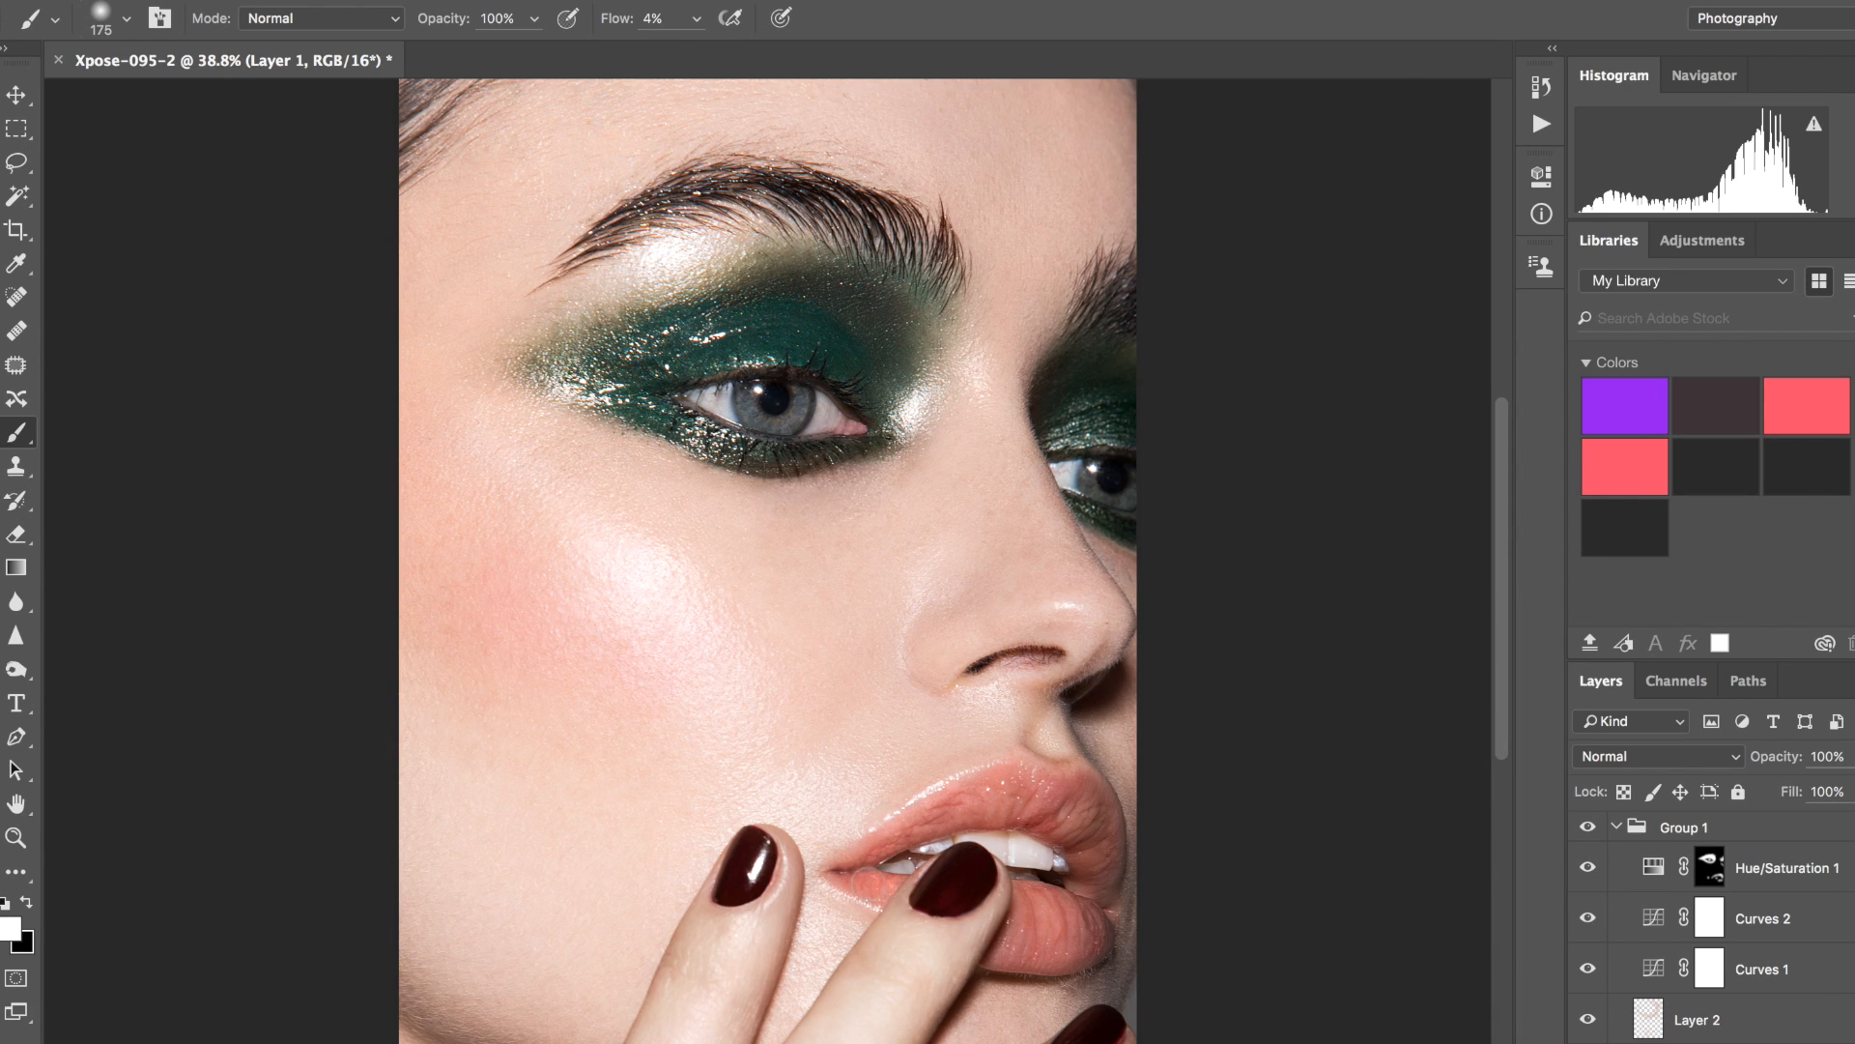
pyautogui.click(1589, 828)
pyautogui.click(1588, 827)
pyautogui.click(1589, 829)
pyautogui.click(1589, 828)
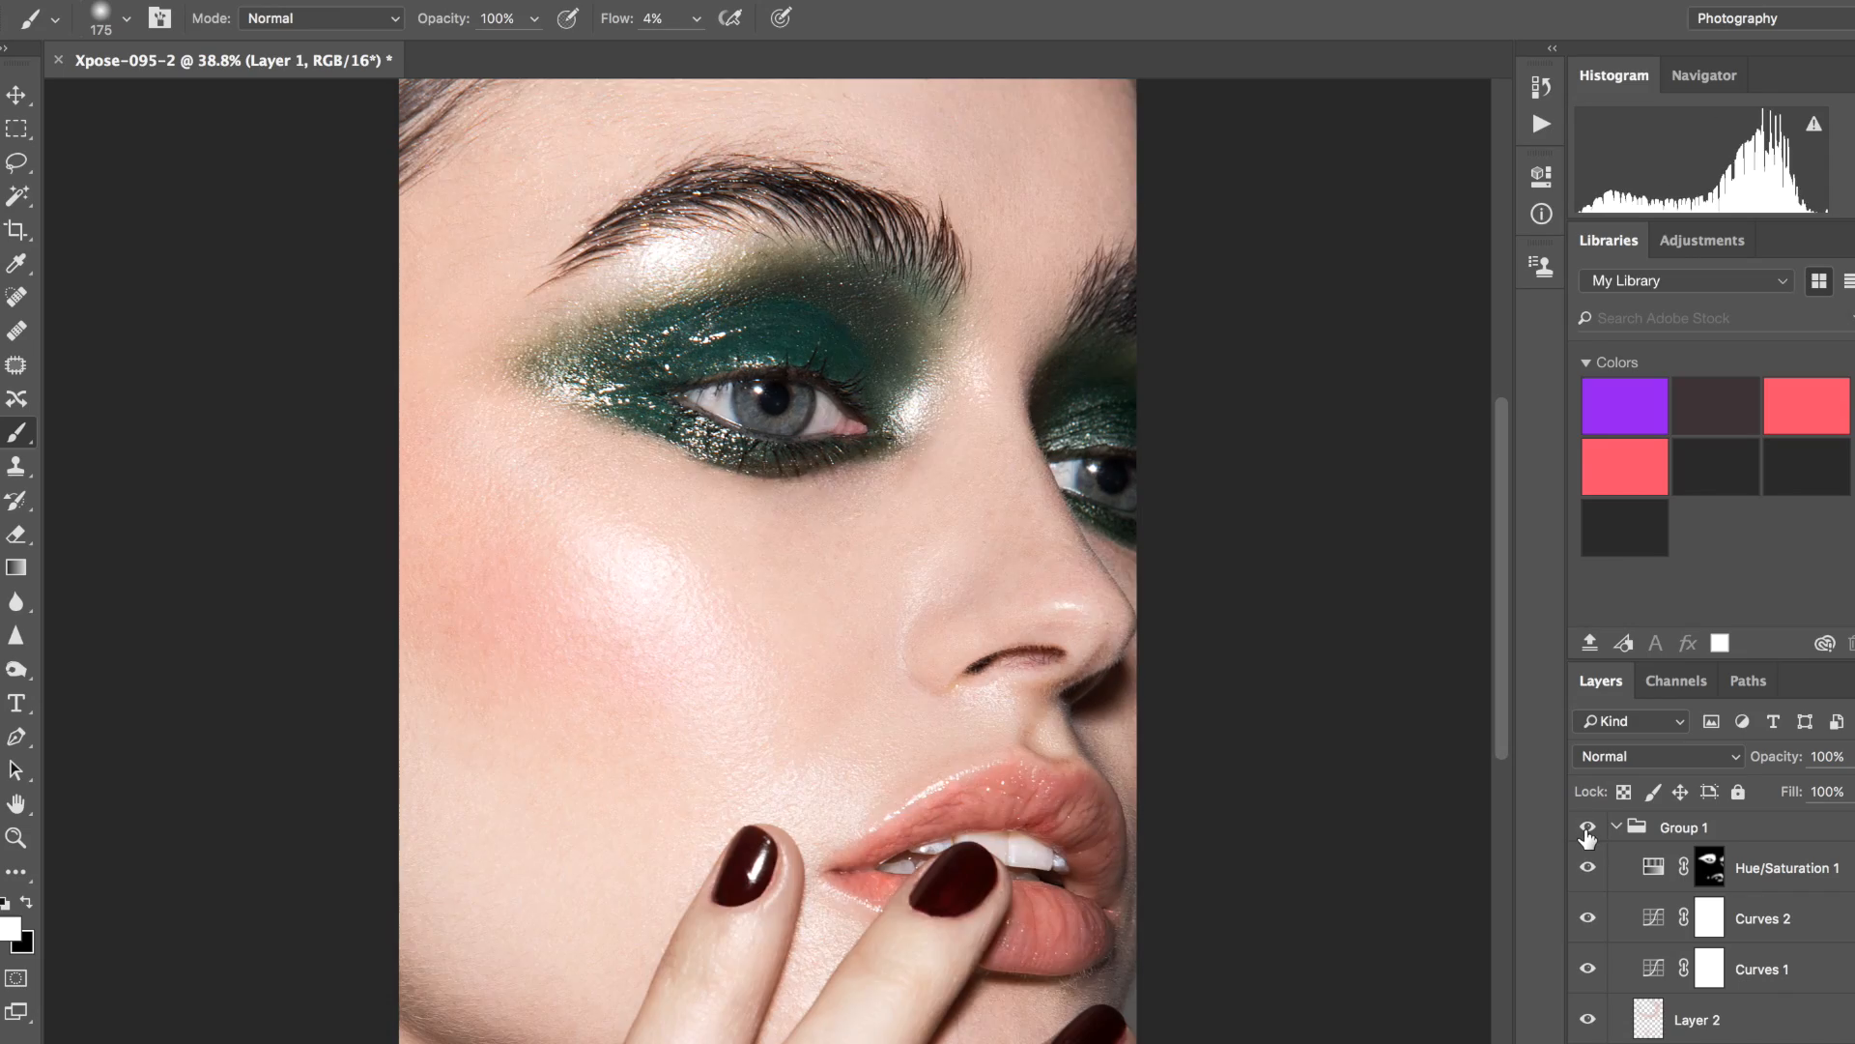